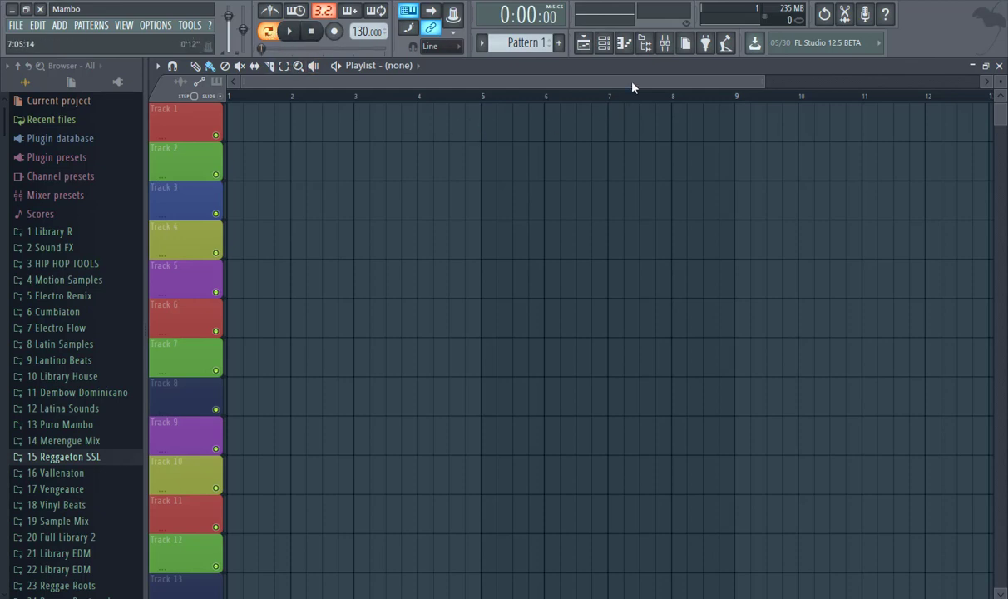
- Reveal the mixer behind the playlist and bring the maximized playlist back into view
click(585, 44)
key(F9)
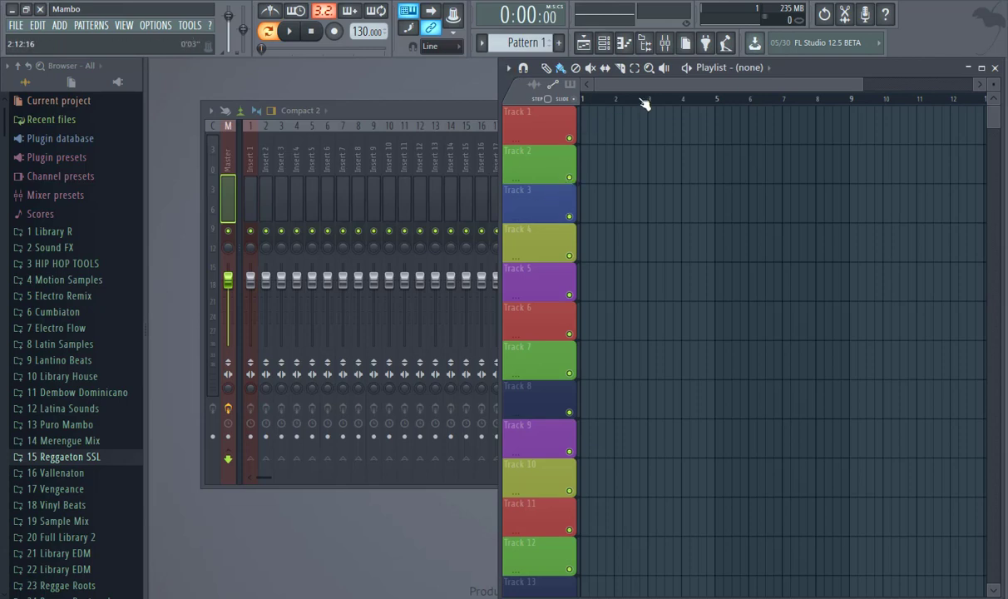
key(F9)
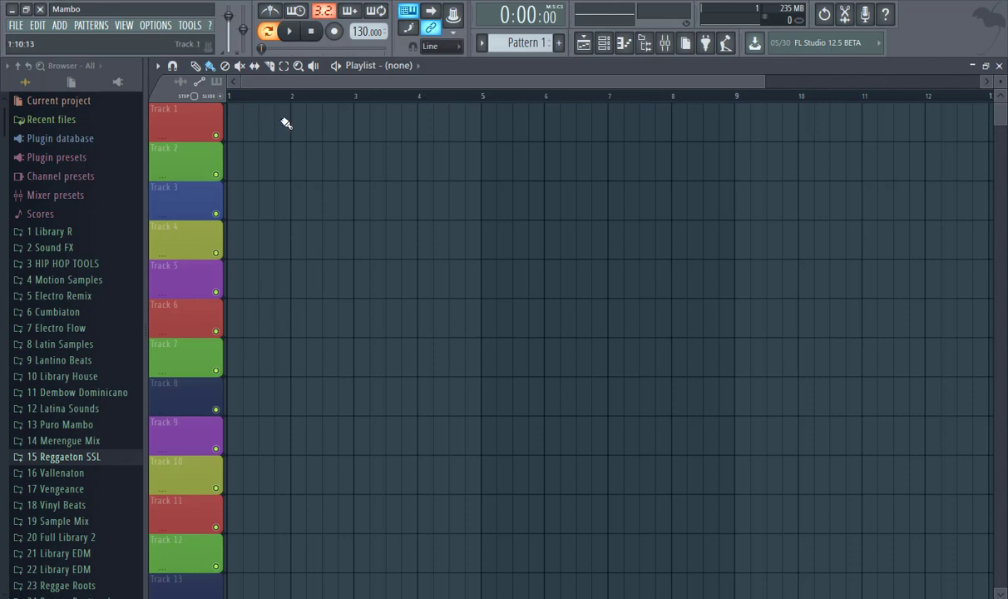
- Fill every fourth step of the Kick channel in the channel rack, clear those steps again, and hide the rack
click(604, 43)
drag(484, 87, 536, 137)
right_click(406, 162)
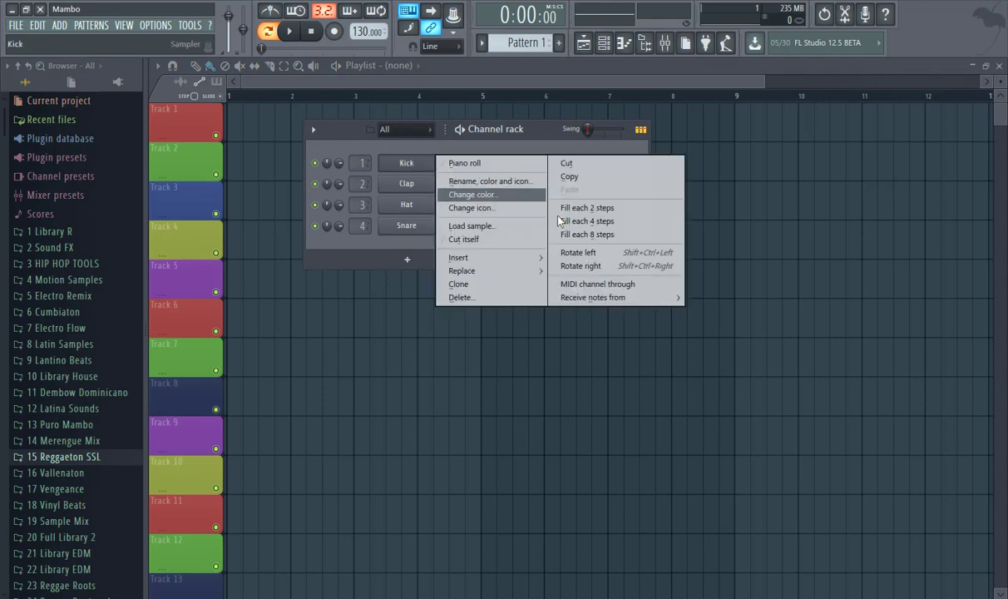
click(587, 222)
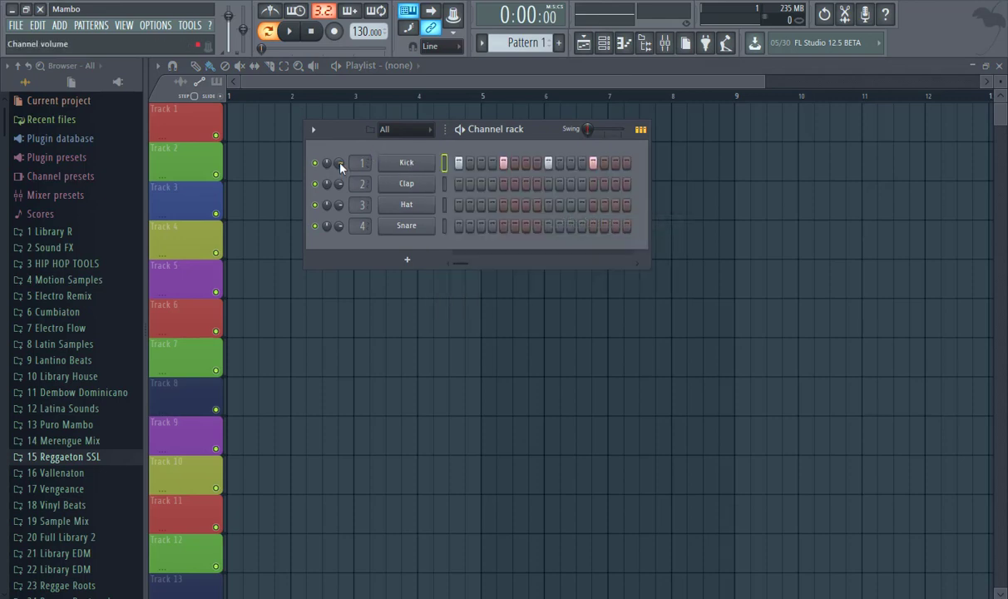
drag(594, 165, 458, 164)
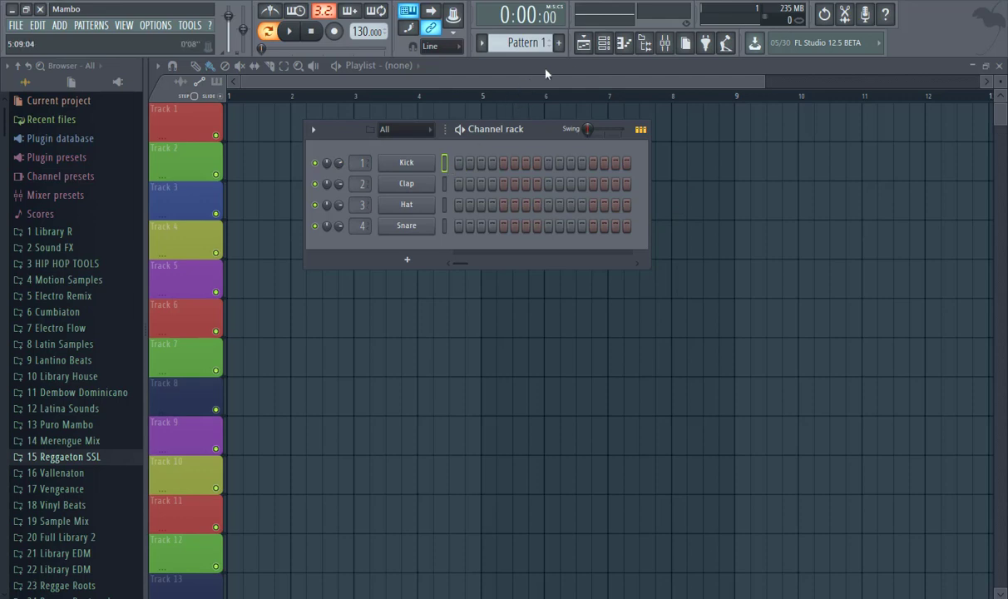
click(306, 70)
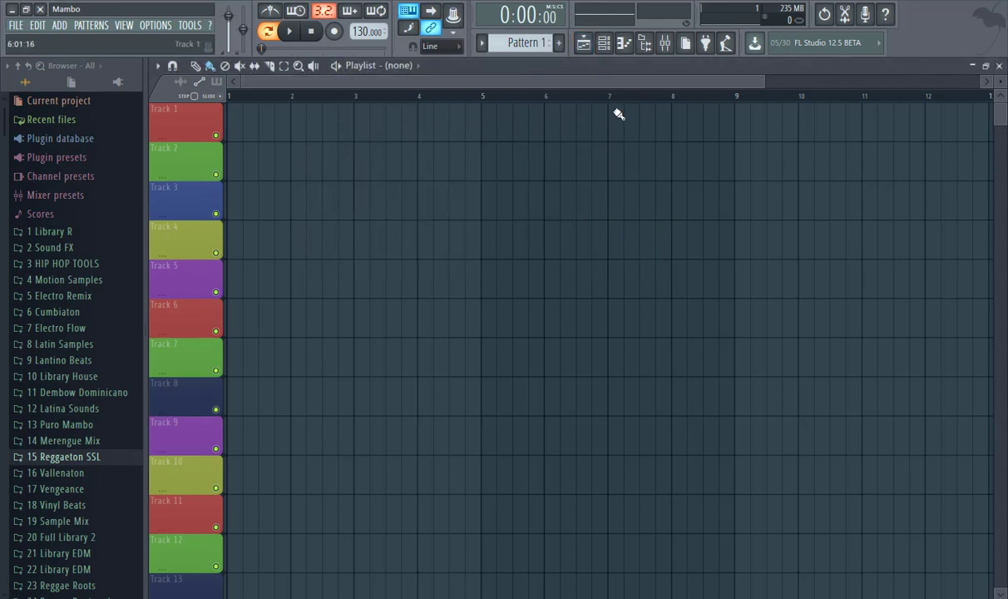
- Show the channel rack over the playlist and set the project tempo to 88 BPM
click(605, 46)
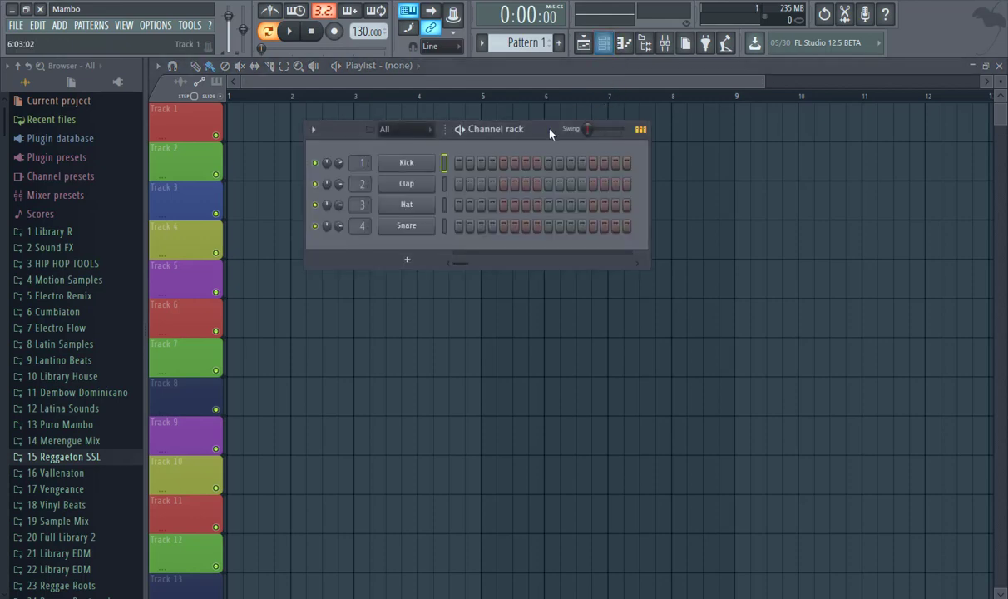
drag(561, 131, 599, 137)
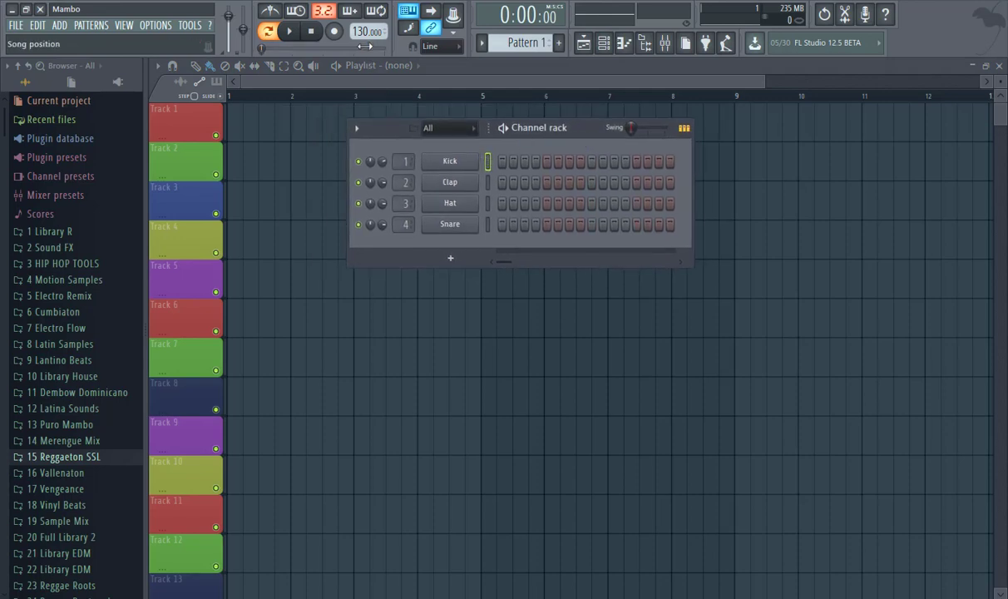
drag(366, 32, 363, 31)
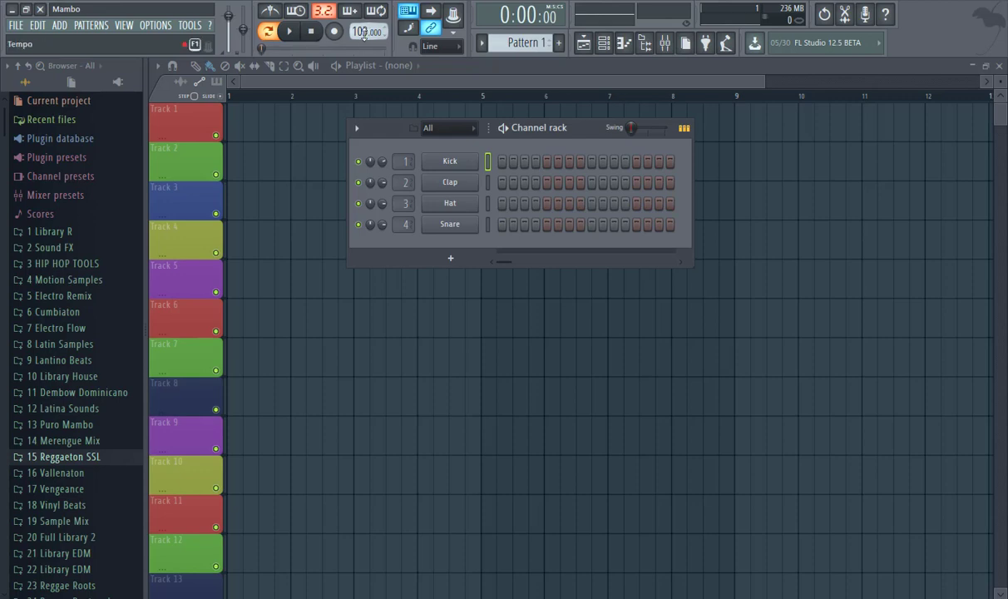
drag(366, 31, 366, 42)
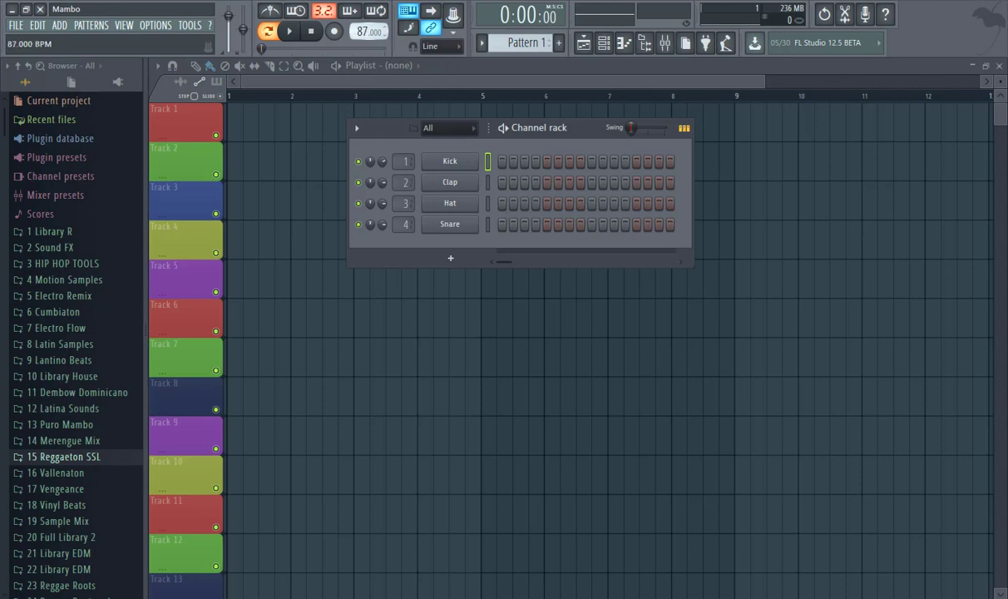
drag(366, 32, 366, 26)
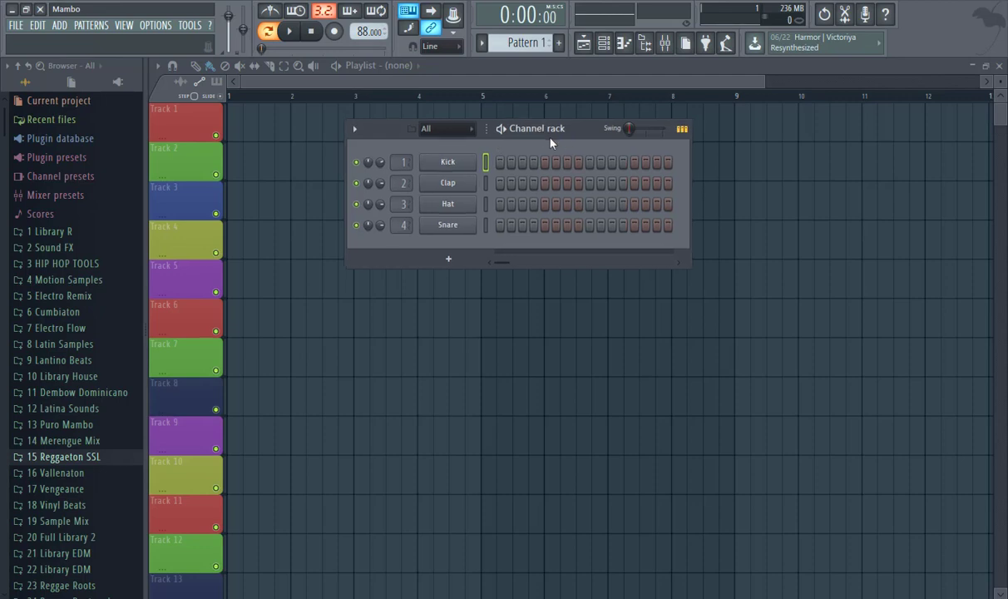
drag(518, 129, 497, 132)
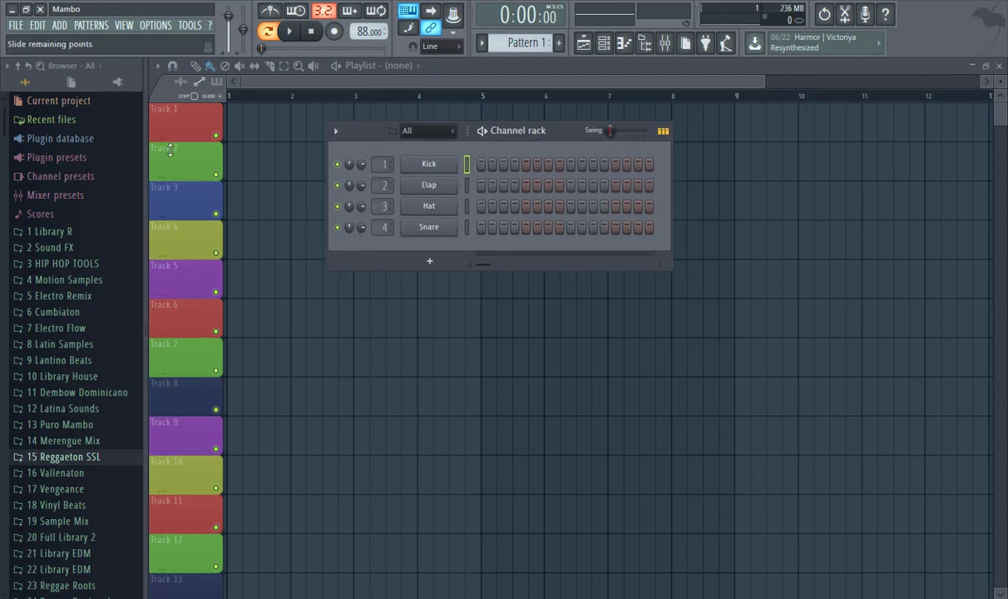
- Toggle the playlist and the channel rack off and on to review both windows
click(585, 46)
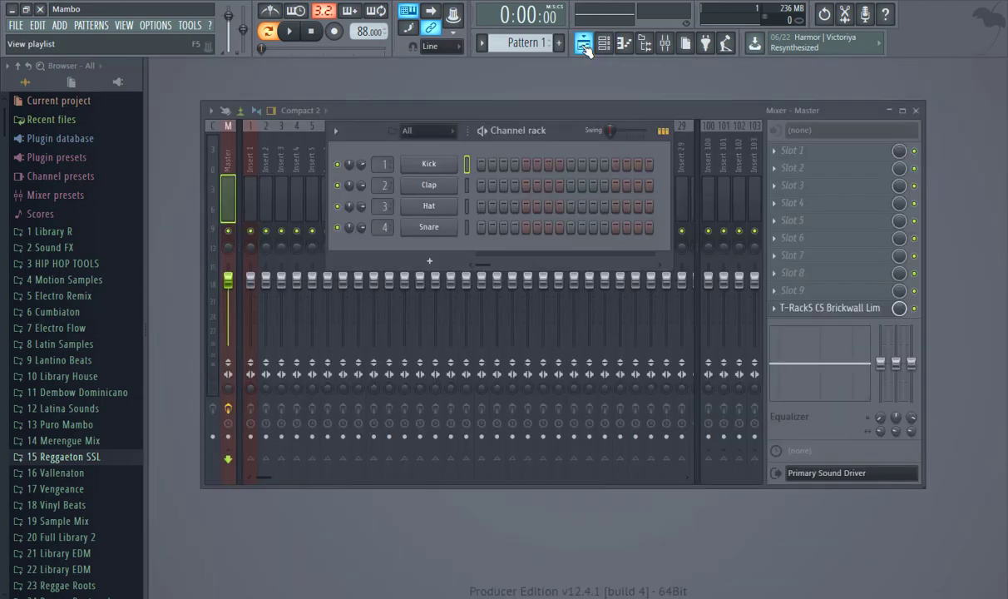
click(585, 46)
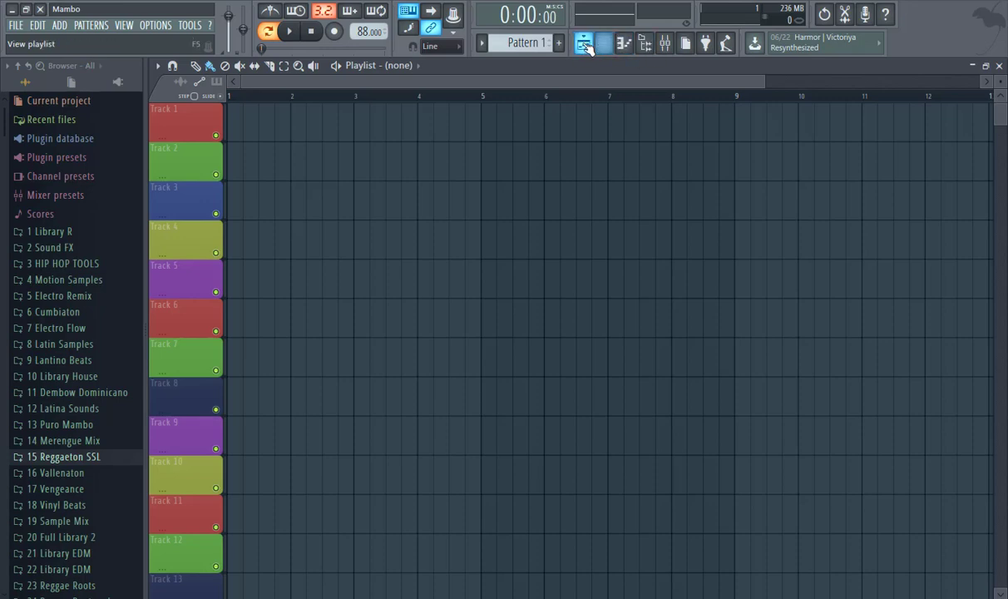
click(584, 46)
click(584, 45)
click(604, 44)
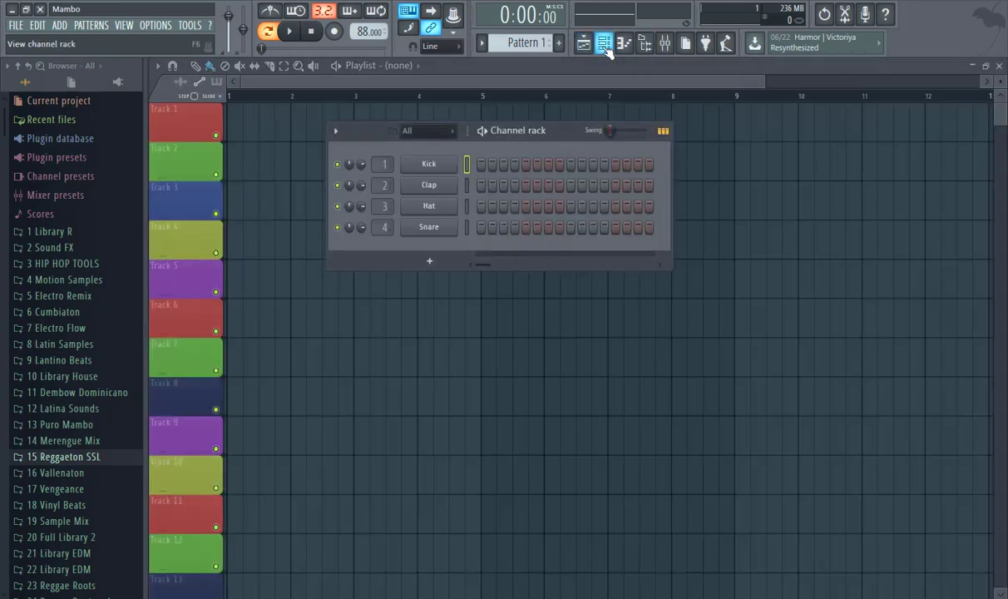
click(605, 46)
- View the Kick channel's piano roll, audition a couple of notes on its keyboard, and close it
click(626, 44)
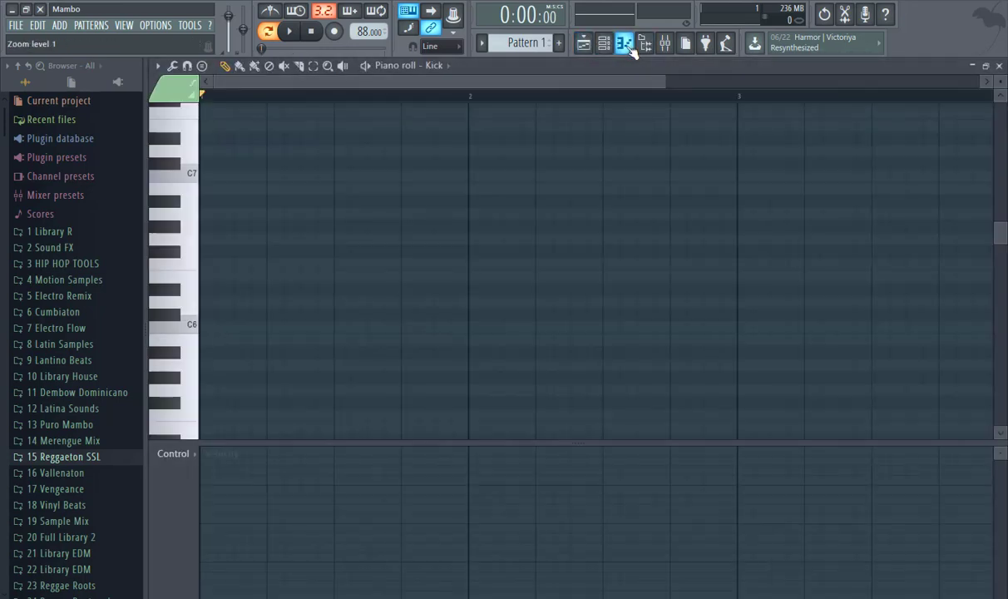
click(188, 167)
click(188, 262)
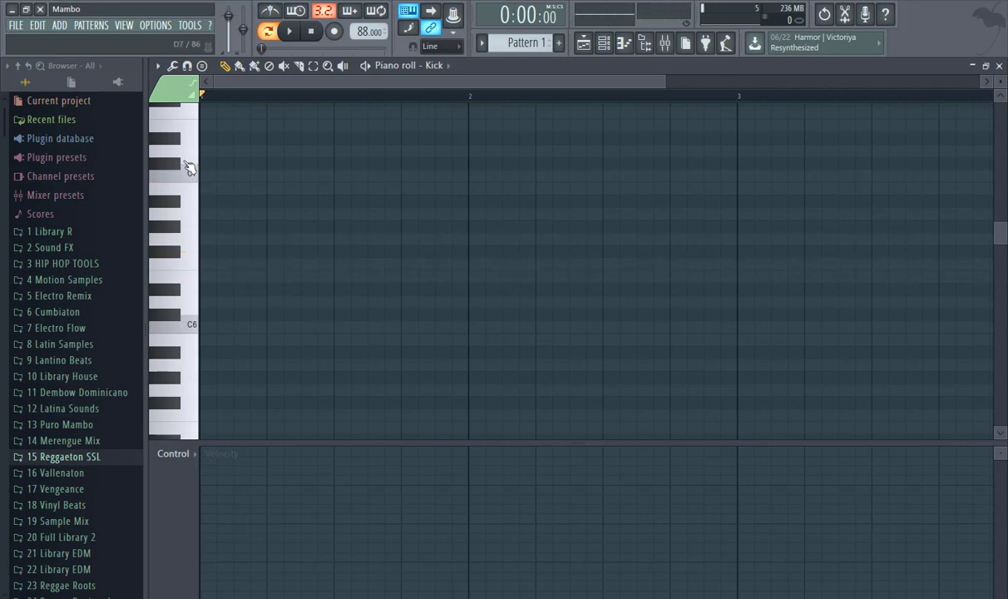
click(624, 44)
- Hide and restore the browser, widen it slightly, and take a look at the mixer
click(645, 44)
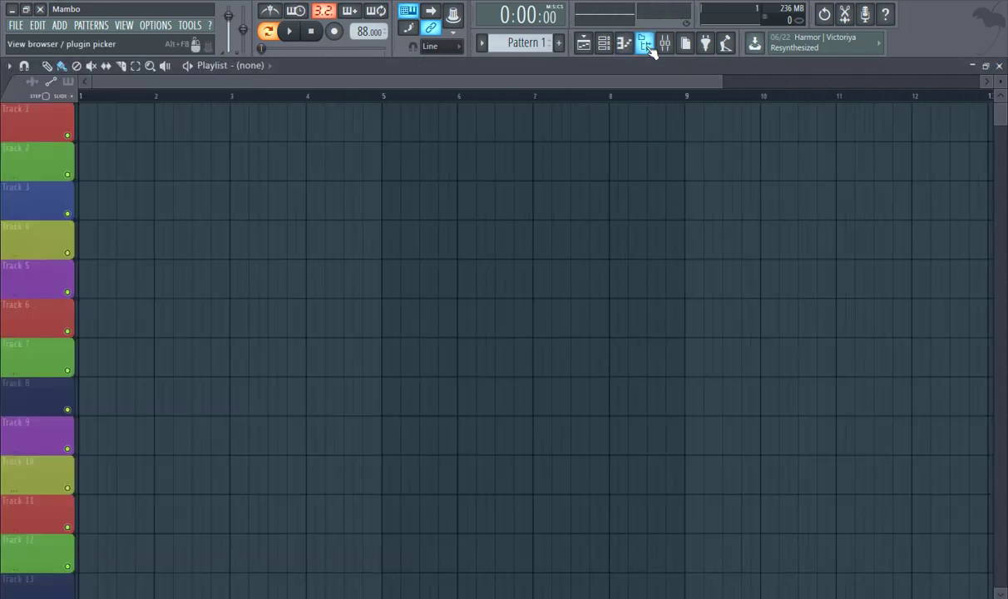
click(647, 46)
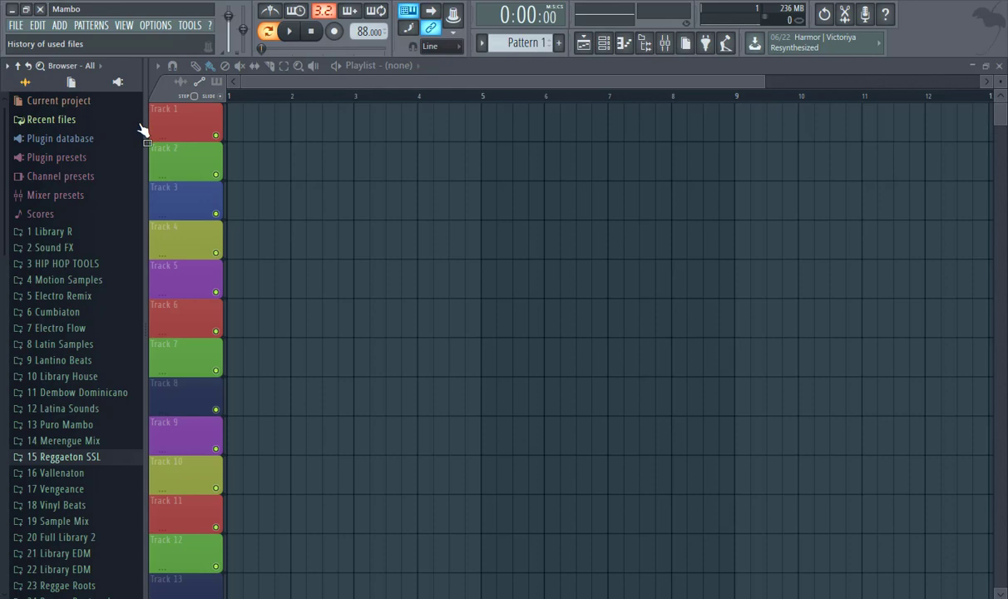
drag(145, 131, 160, 129)
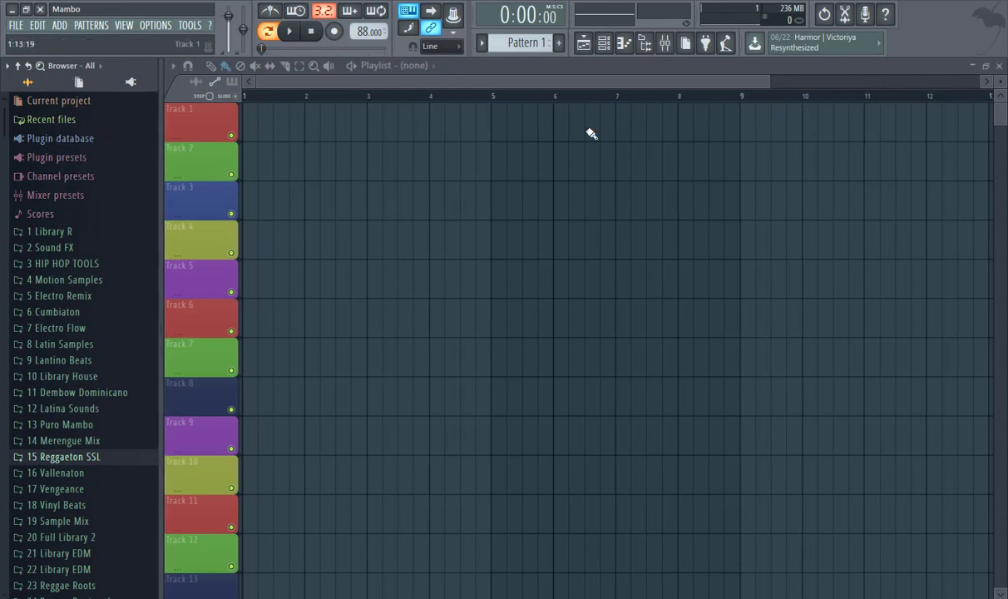
click(664, 43)
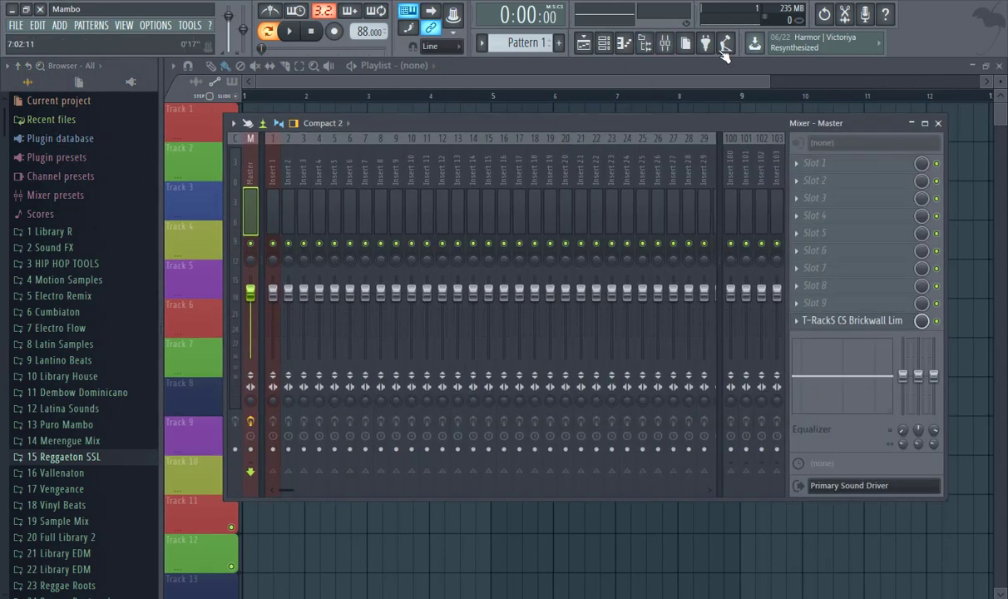
click(605, 46)
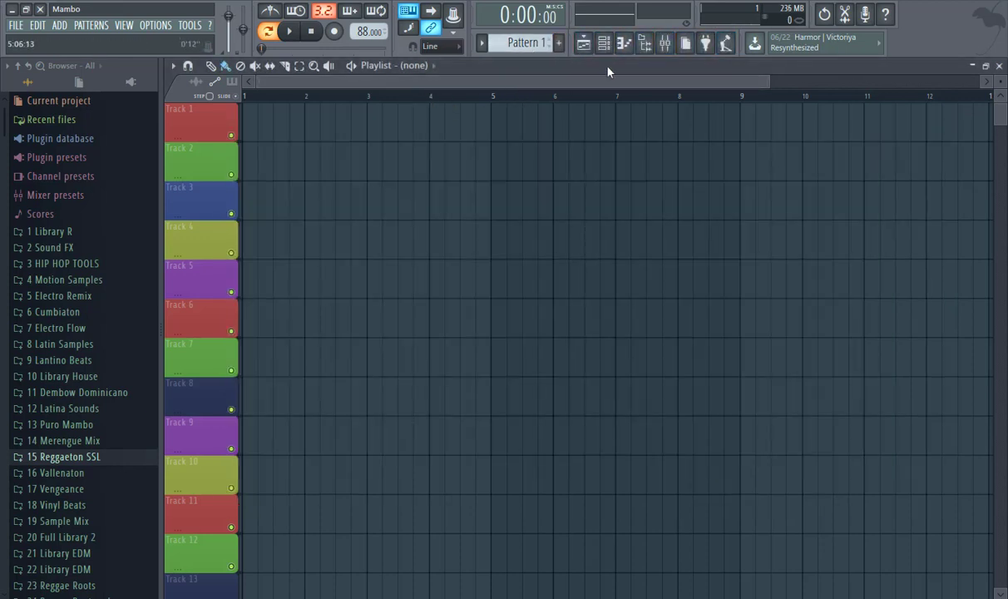
- Look through the sample folders in the browser, expand 28 Reggaeton 2016, and narrow the browser slightly
scroll(54, 316, down, 3)
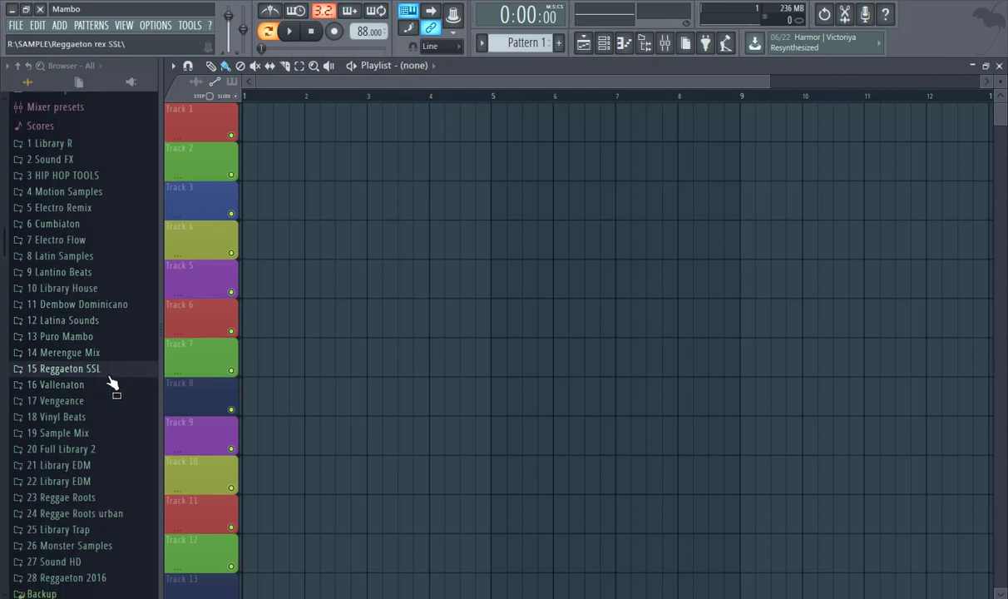
scroll(108, 384, up, 3)
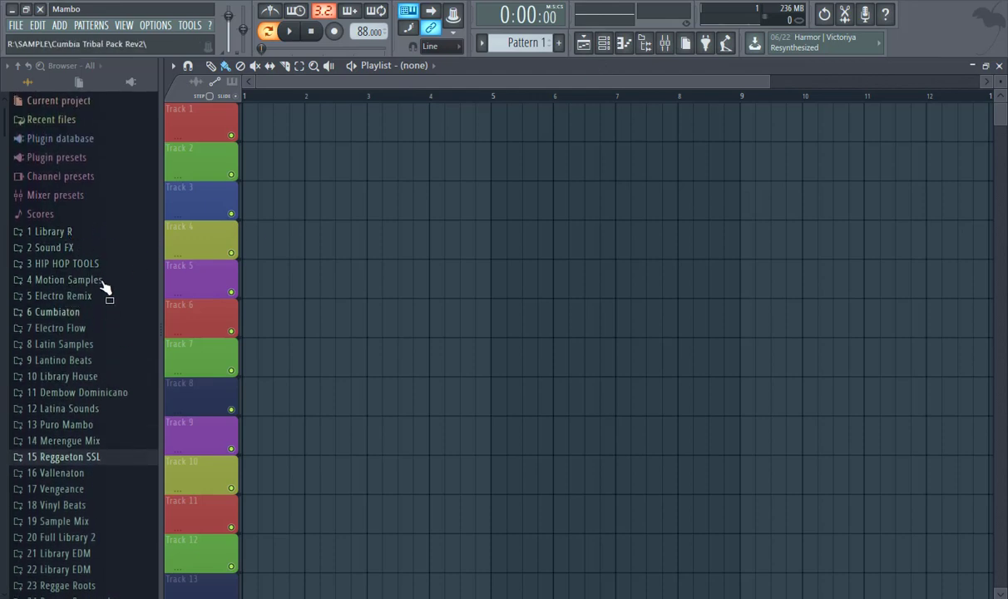
scroll(148, 322, down, 6)
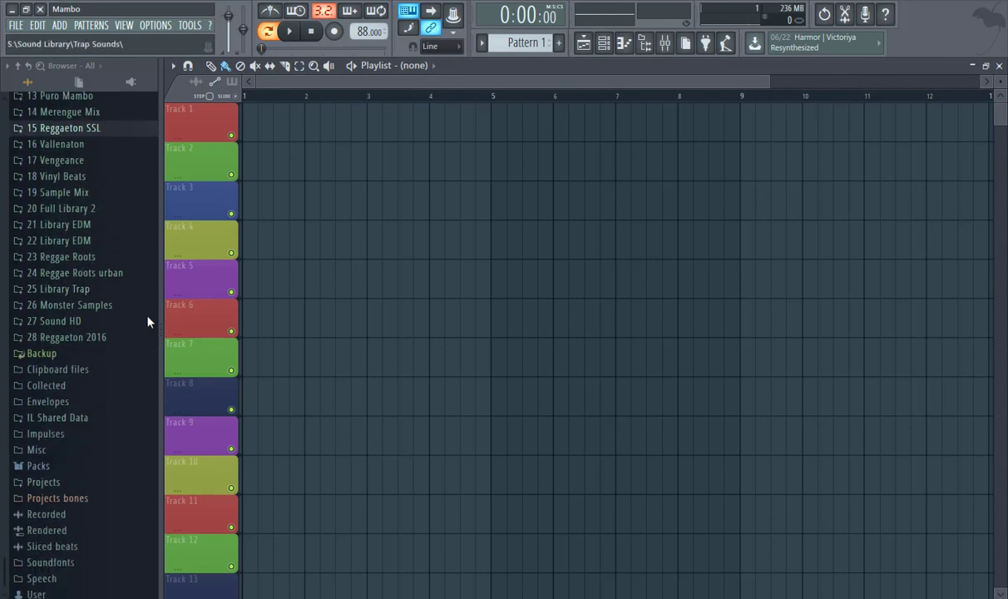
click(97, 338)
scroll(104, 350, down, 2)
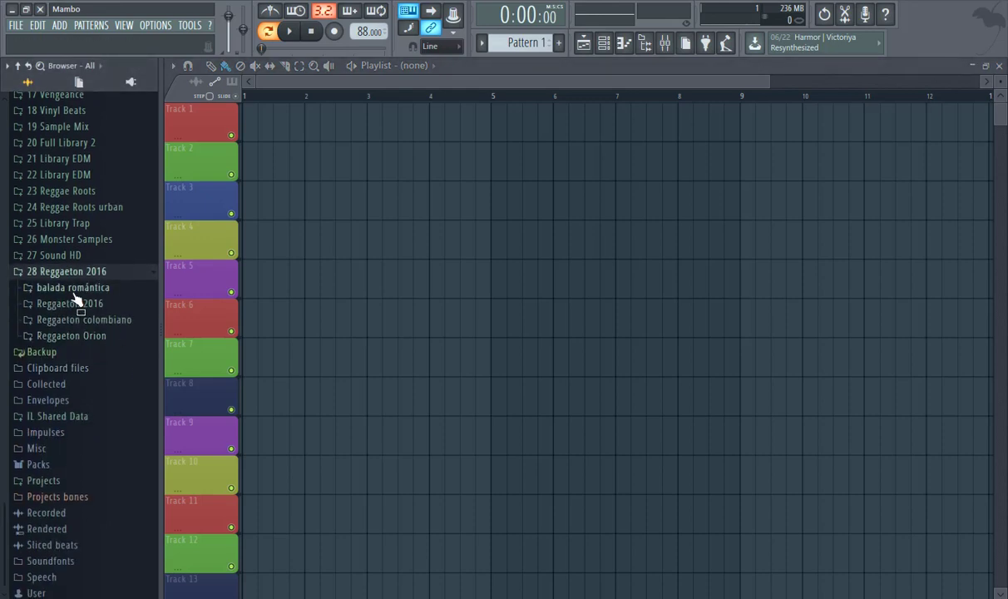
scroll(80, 307, up, 5)
scroll(46, 366, down, 5)
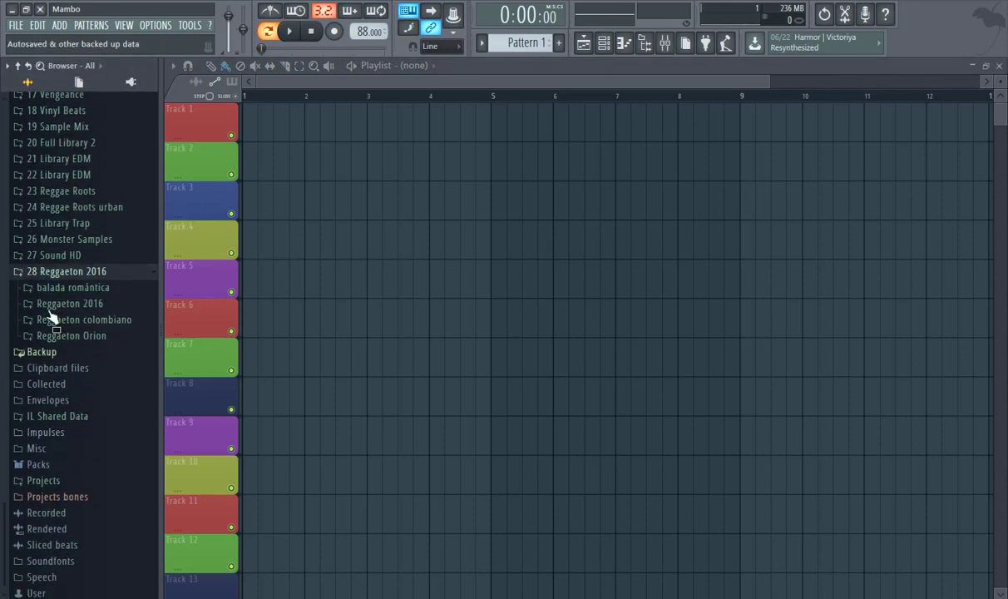
scroll(89, 352, up, 2)
scroll(83, 354, down, 2)
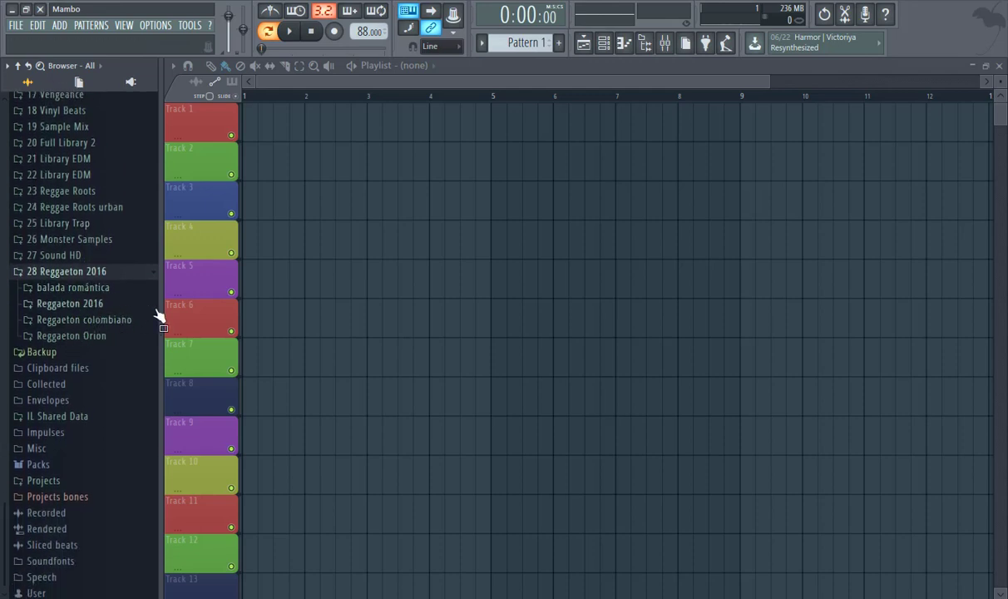
drag(153, 309, 82, 322)
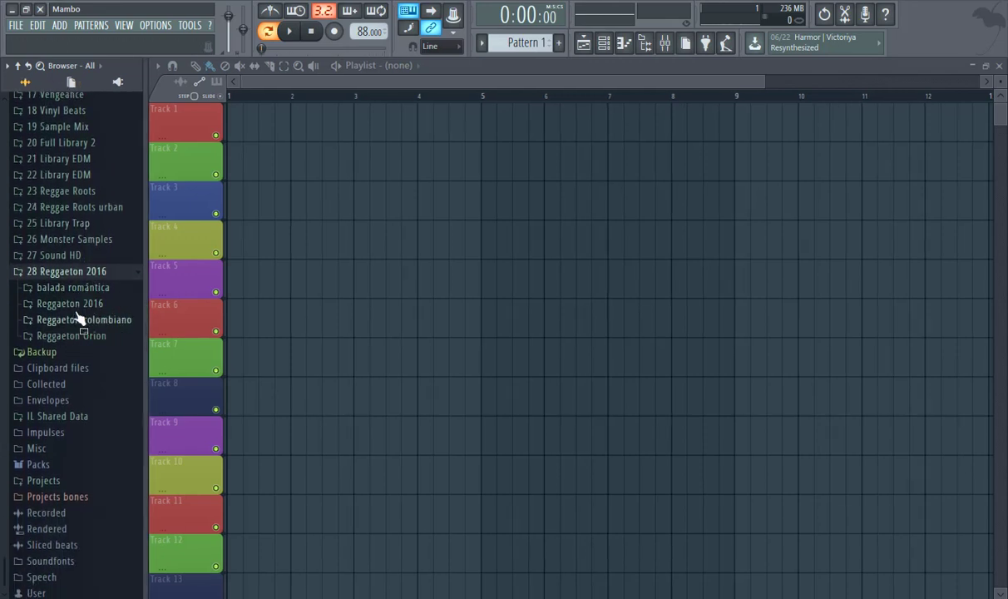
- Expand the Reggaeton Orion folder down through both Juanka en Orion folders to list the samples in Sonidos
click(86, 304)
click(89, 302)
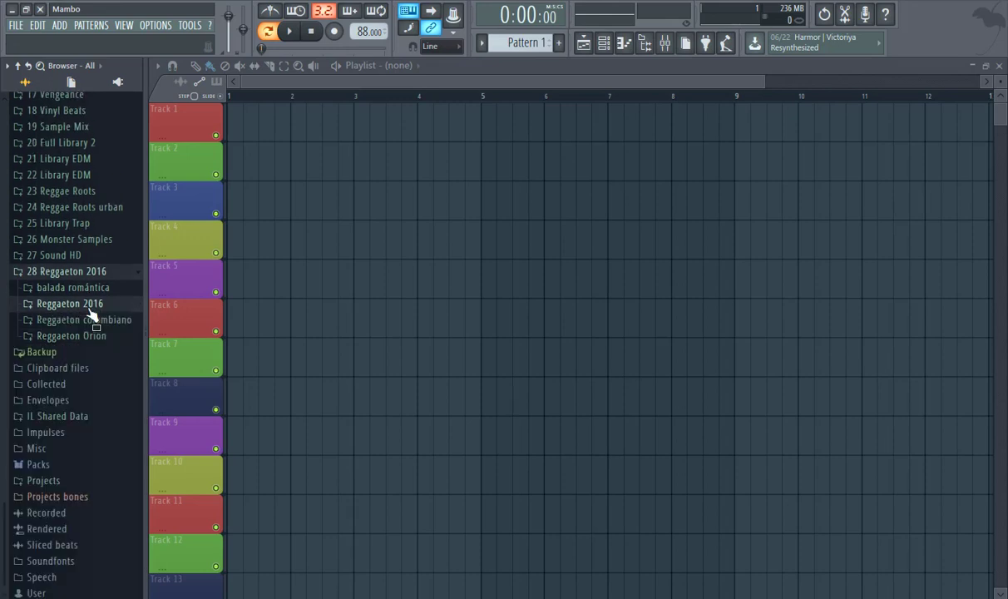
click(104, 337)
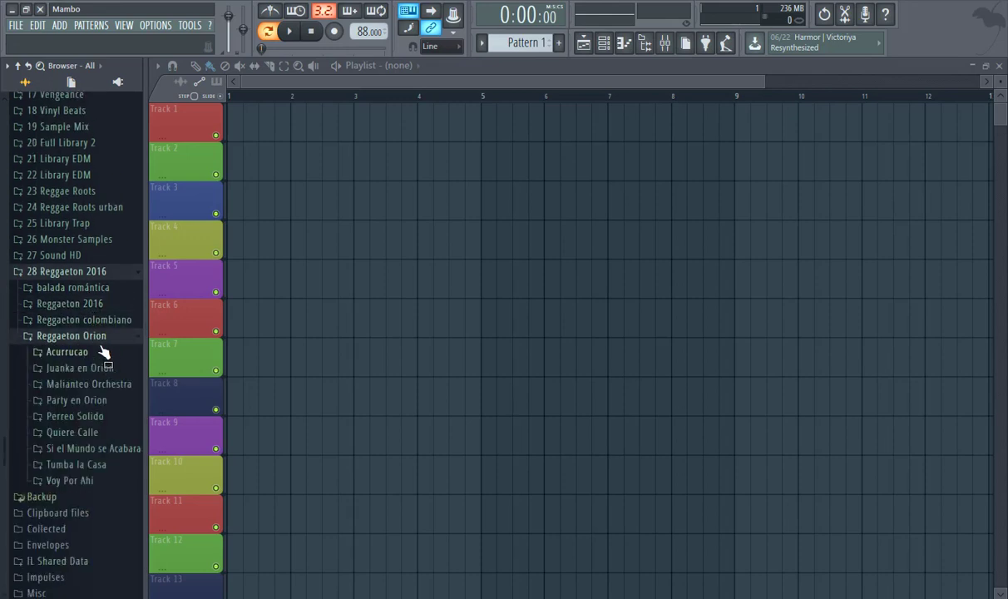
scroll(104, 352, down, 3)
click(75, 222)
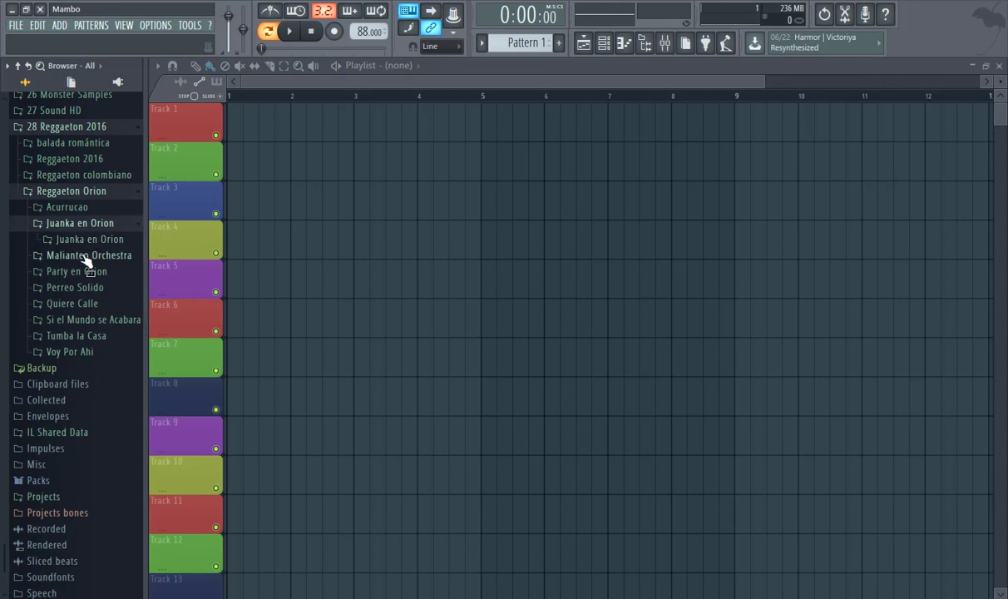
click(83, 239)
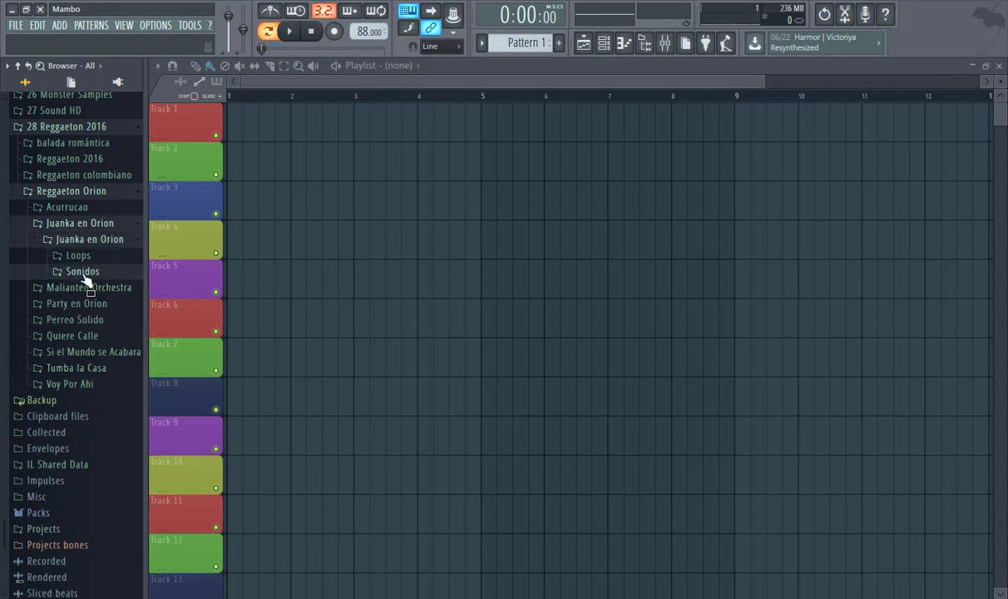
click(88, 273)
- Open the channel rack and audition the Kick 1 sample from the Sonidos folder
click(607, 48)
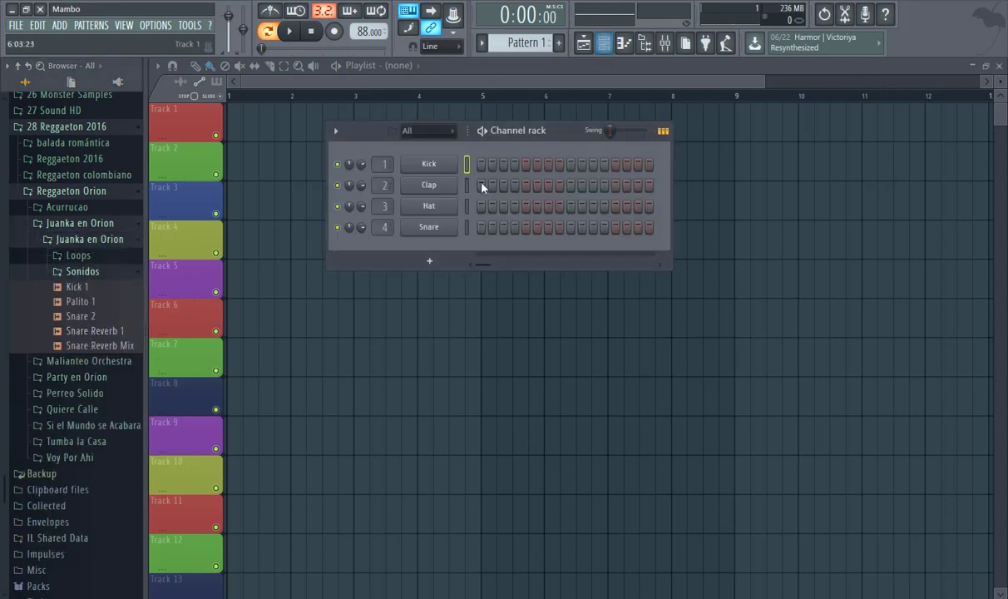
drag(81, 287, 232, 46)
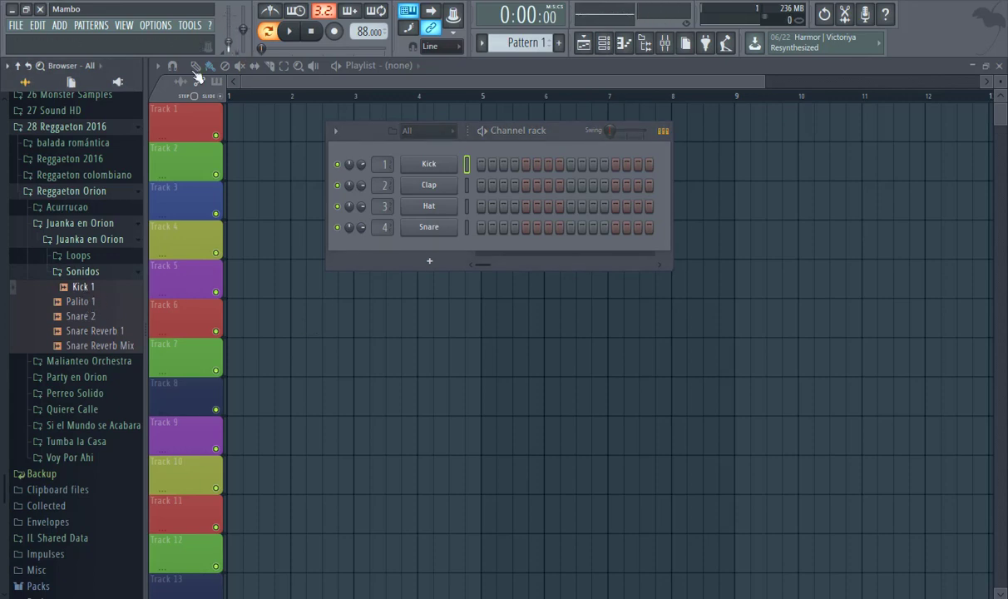
click(102, 286)
- Reset the master pitch and master volume, and briefly start and stop playback
right_click(246, 32)
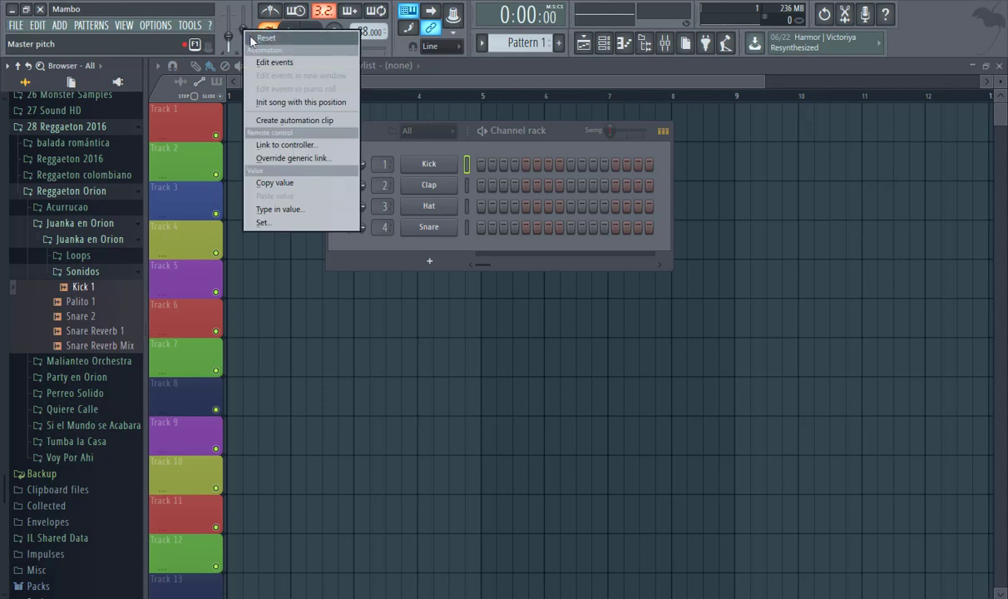
click(251, 38)
right_click(230, 40)
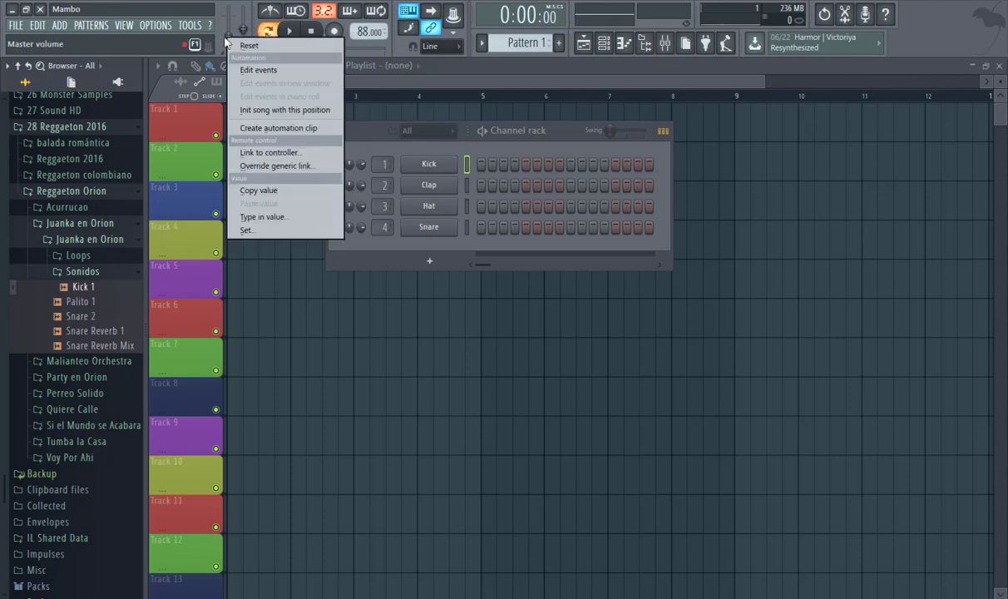
click(247, 45)
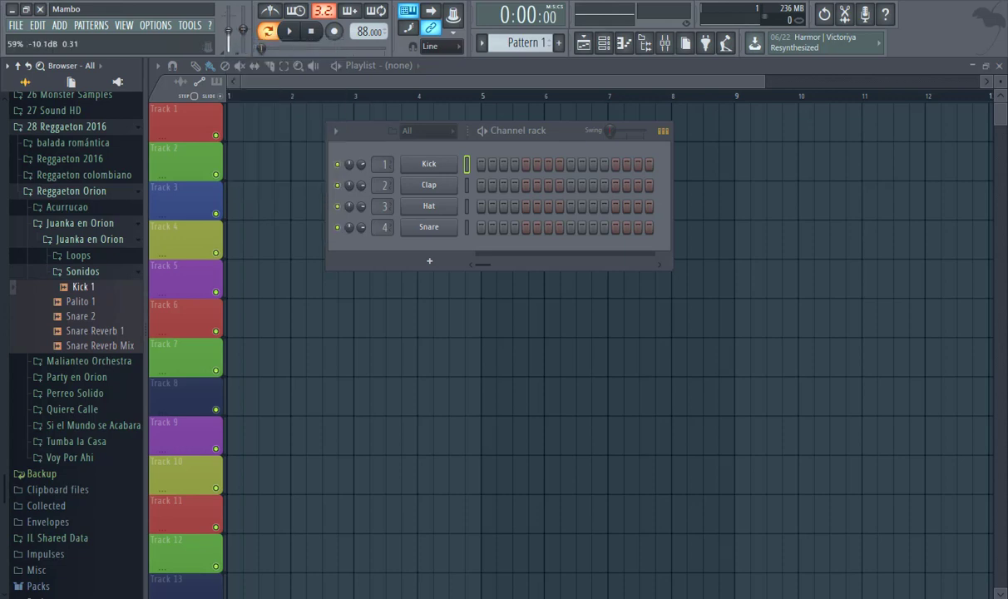
click(290, 30)
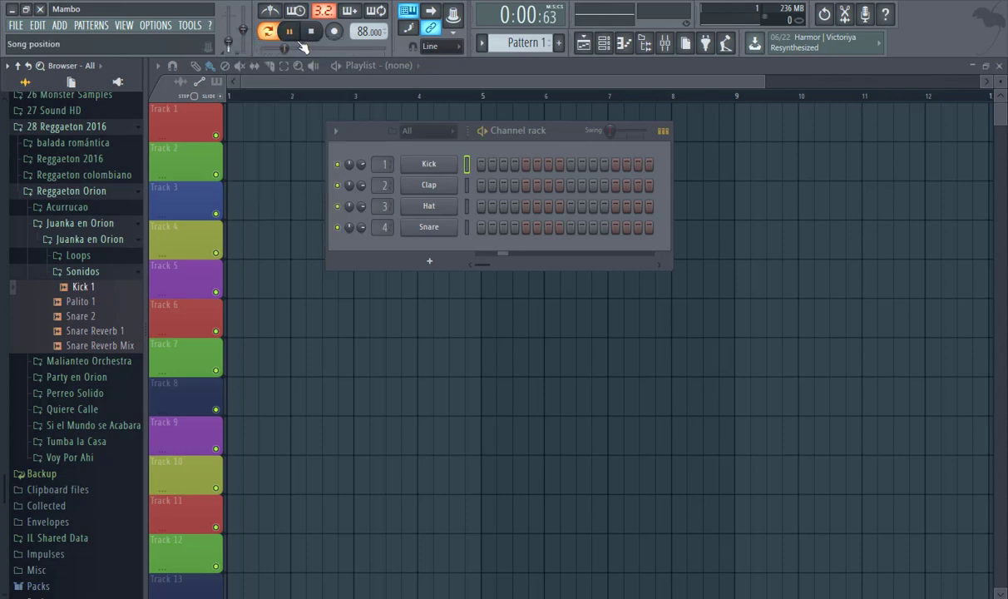
key(space)
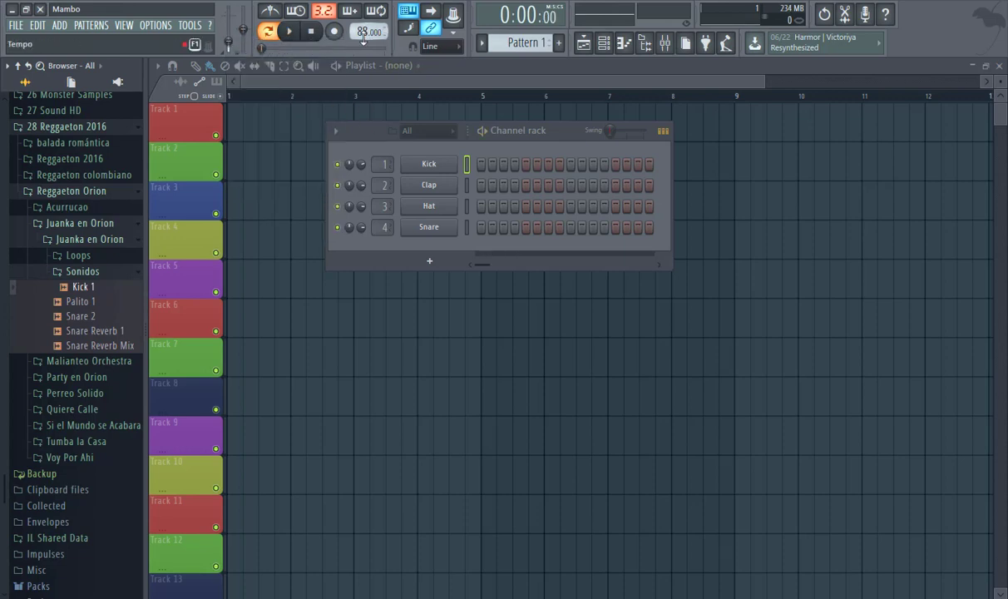
- Load the Kick 1 sample onto the Kick channel and the Snare 2 sample onto the Clap channel
drag(82, 287, 443, 164)
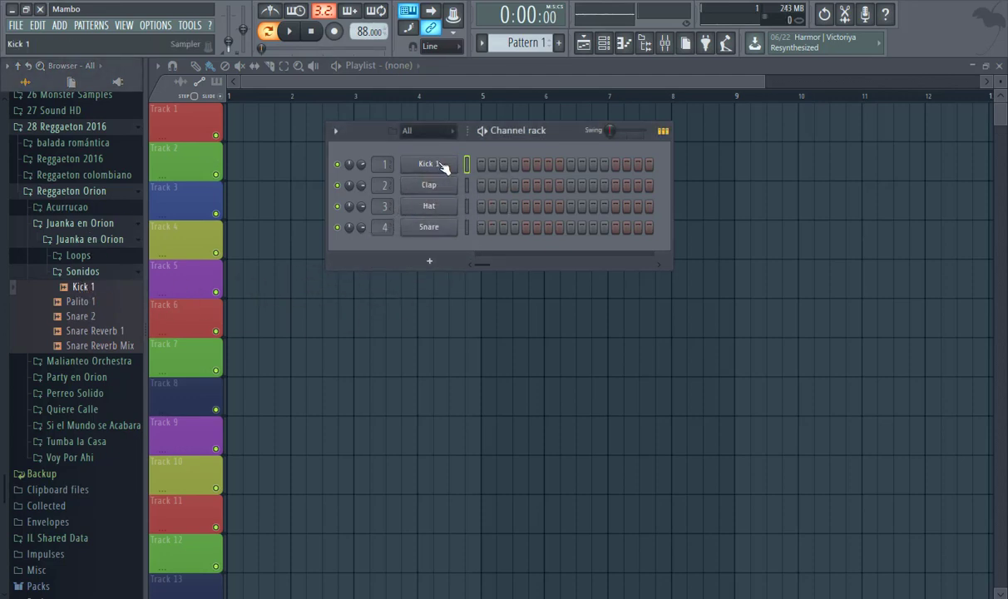
drag(513, 131, 502, 131)
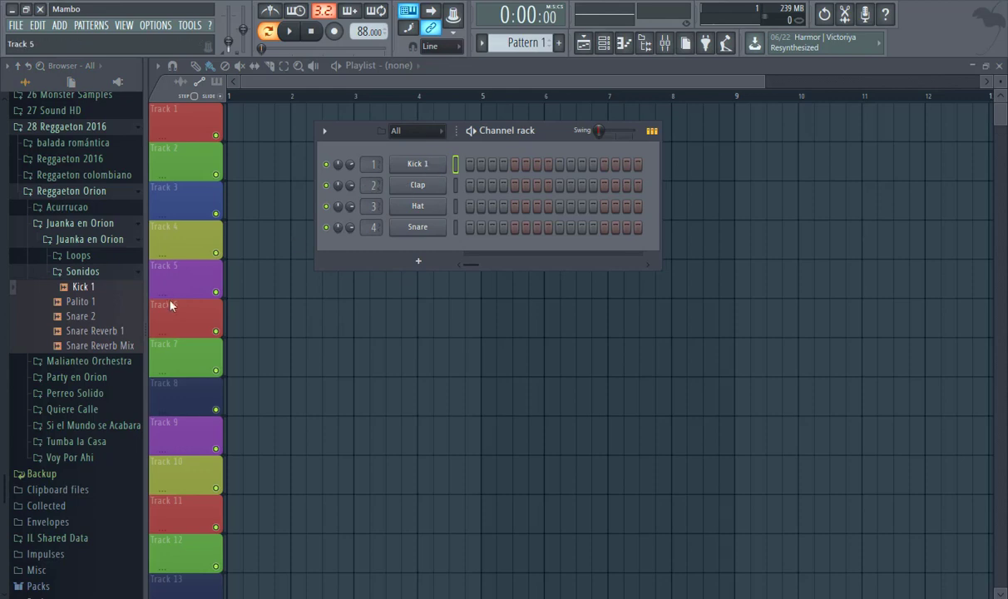
drag(80, 316, 431, 188)
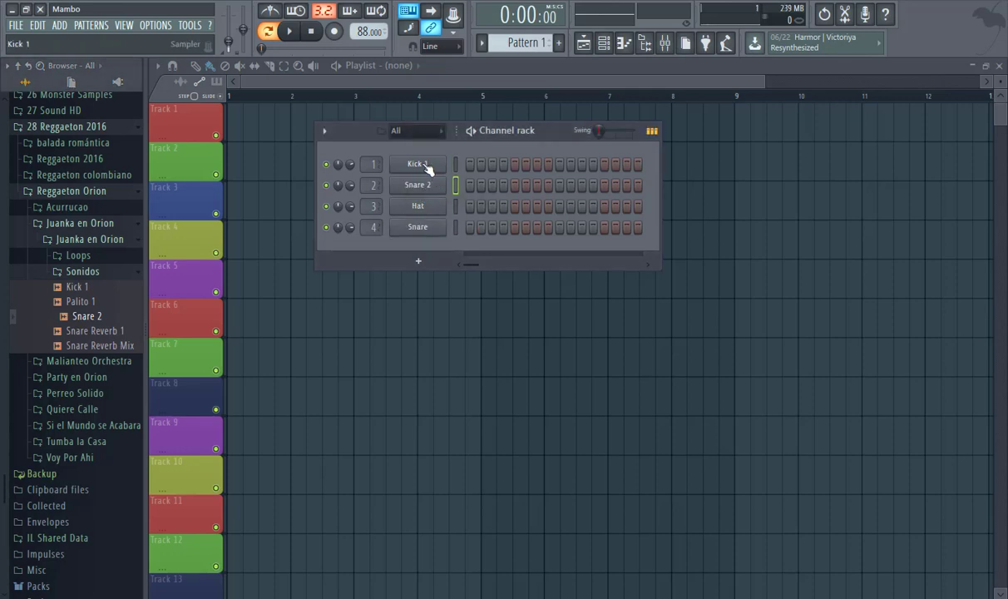
- Fill every 4 steps of the Kick 1 channel and play the pattern, shifting the channel rack closer to the browser
right_click(424, 168)
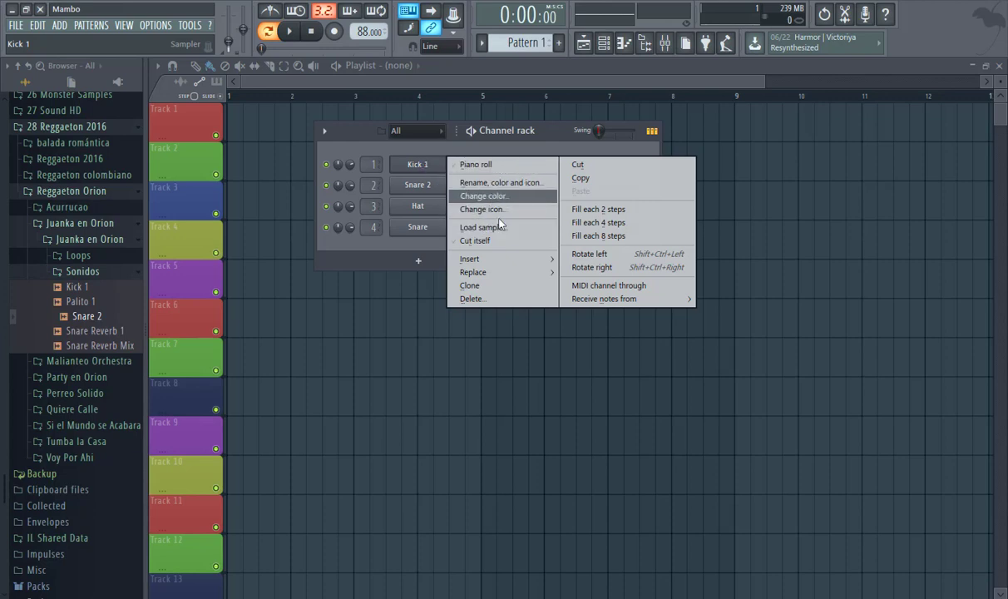
click(615, 224)
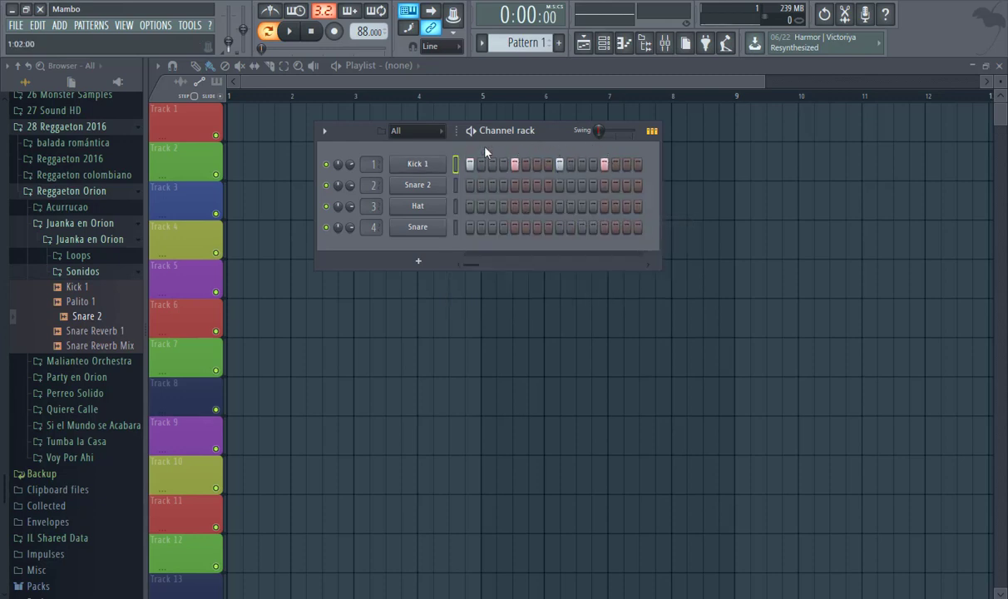
drag(545, 140, 496, 144)
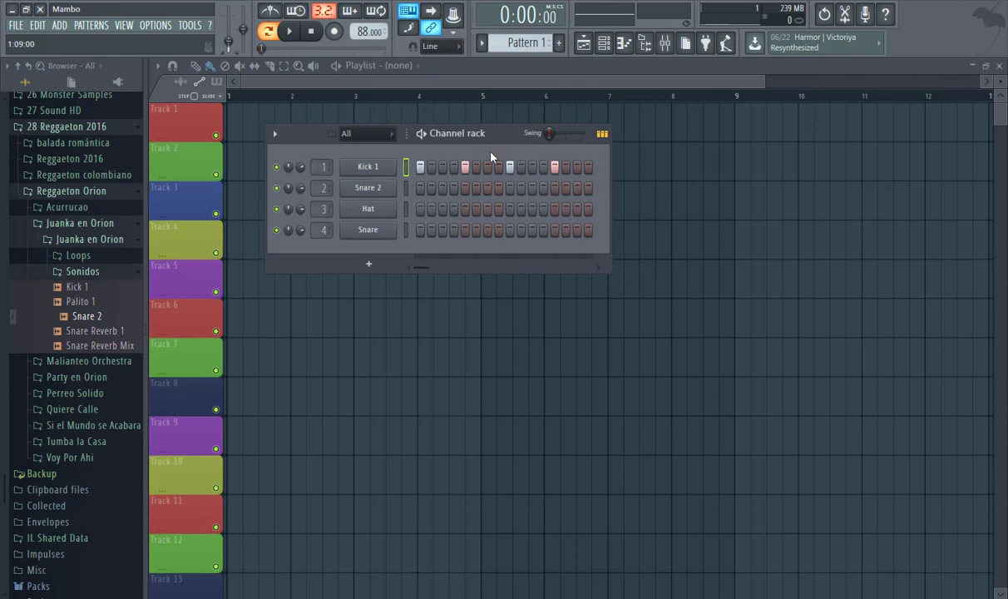
click(289, 30)
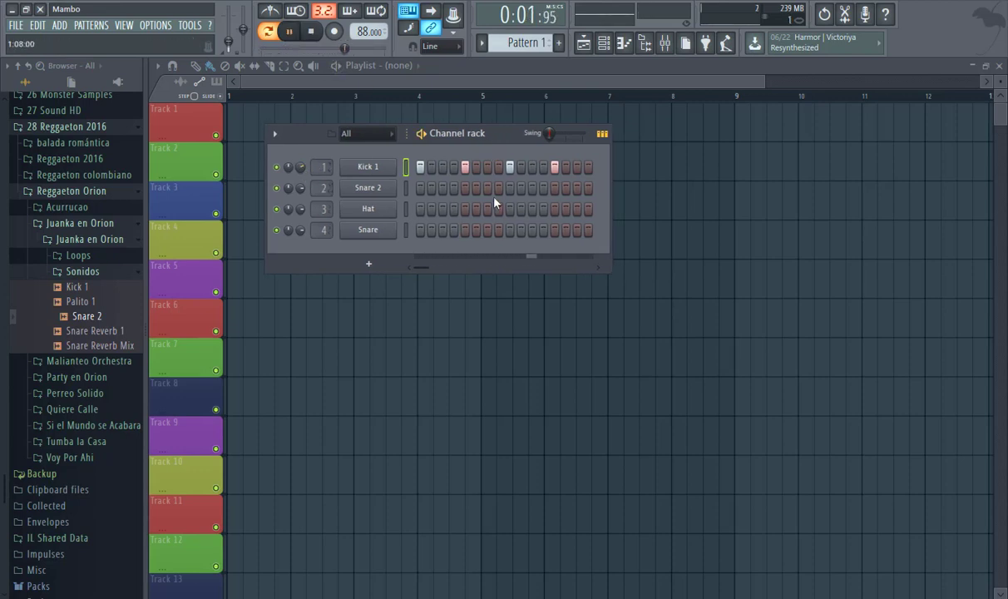
drag(491, 146, 488, 139)
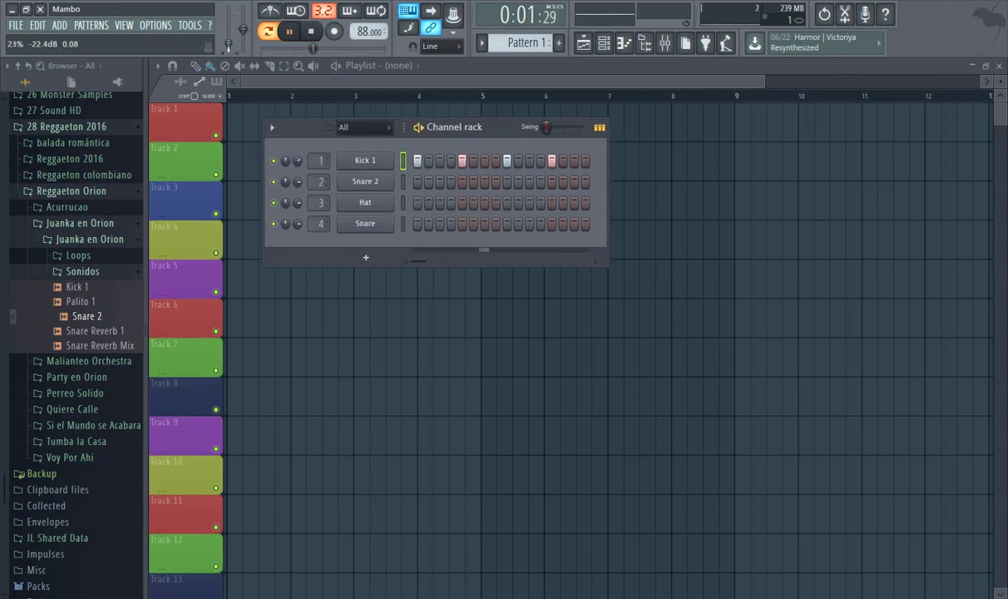
drag(474, 124, 469, 111)
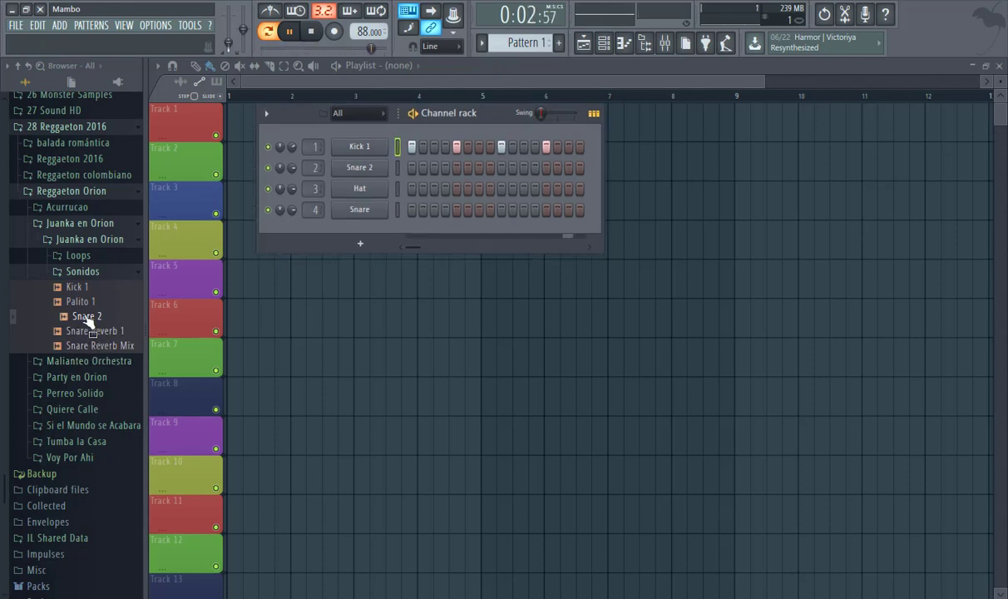
- Audition the Snare 2 sample and add Snare 2 hits on steps 4, 7, 12 and 15 while the pattern plays
mouse_move(83, 317)
mouse_down()
mouse_move(89, 323)
mouse_move(70, 320)
mouse_up()
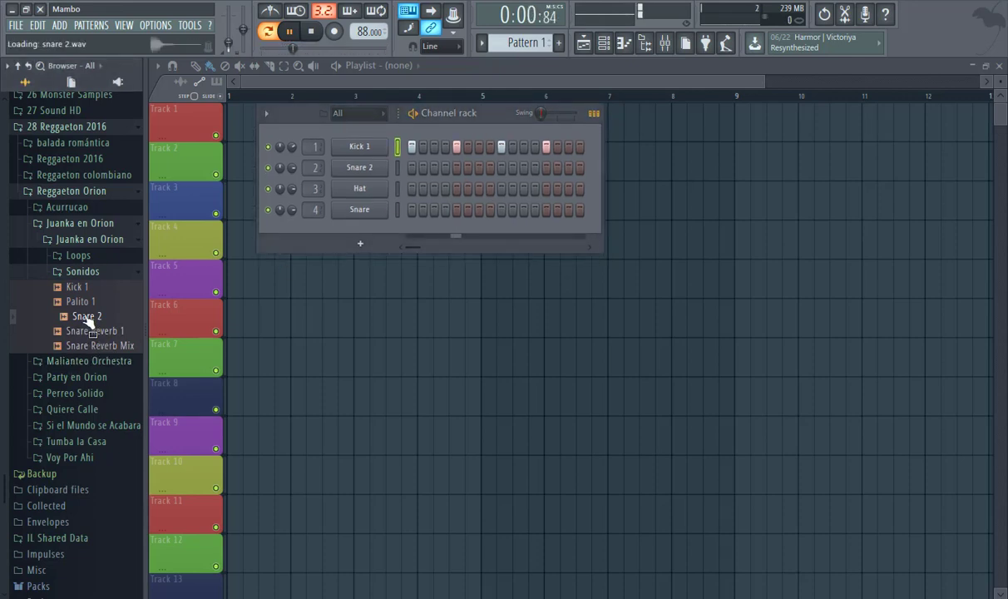
click(446, 168)
click(479, 168)
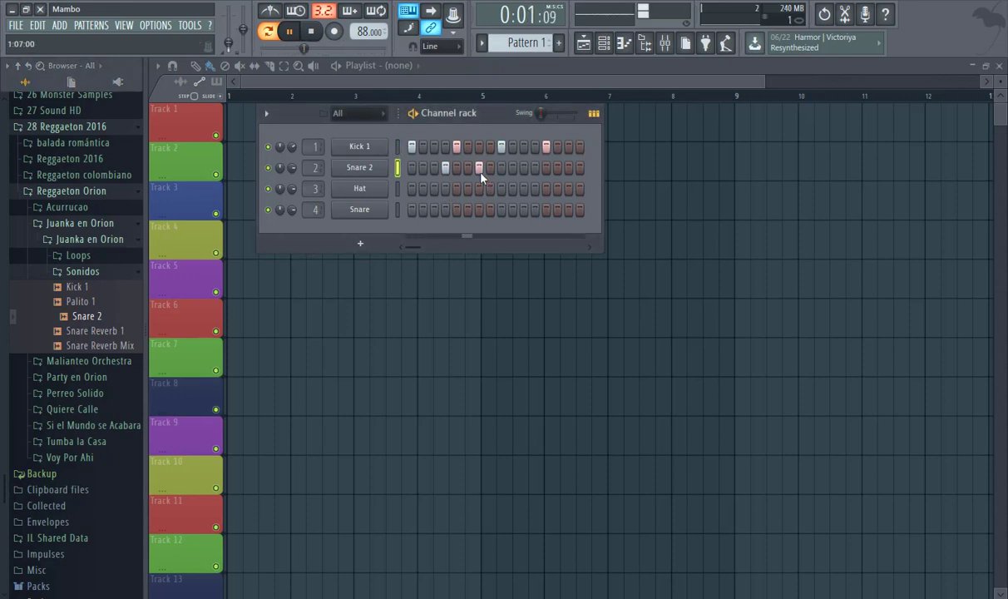
click(534, 168)
click(569, 168)
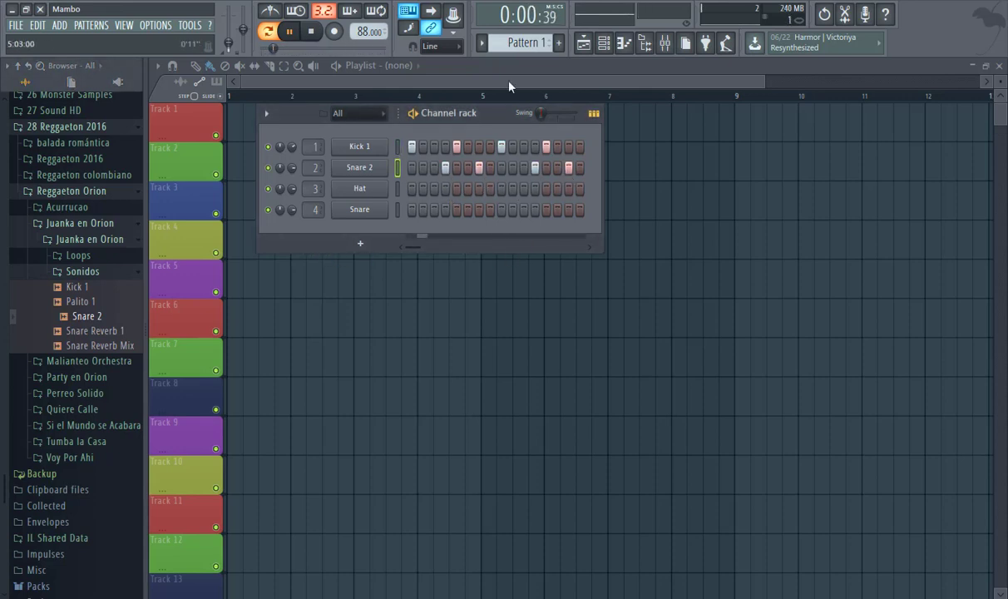
drag(496, 120, 559, 131)
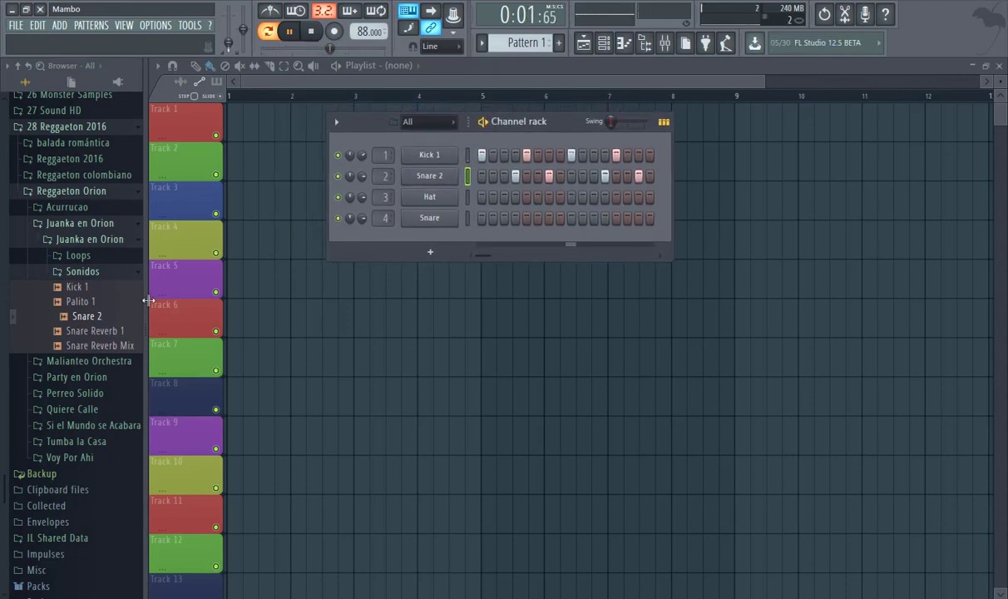
- Load the Palito 1 sample onto the Hat channel and add hits on steps 3, 4, 7, 11, 12 and 15
drag(111, 335, 424, 198)
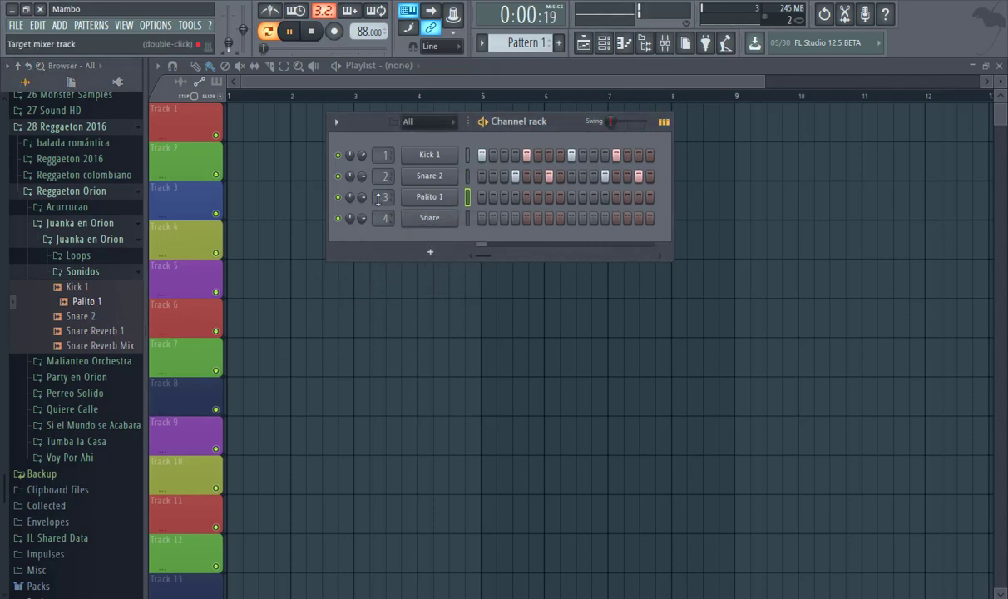
click(504, 198)
click(514, 200)
click(593, 198)
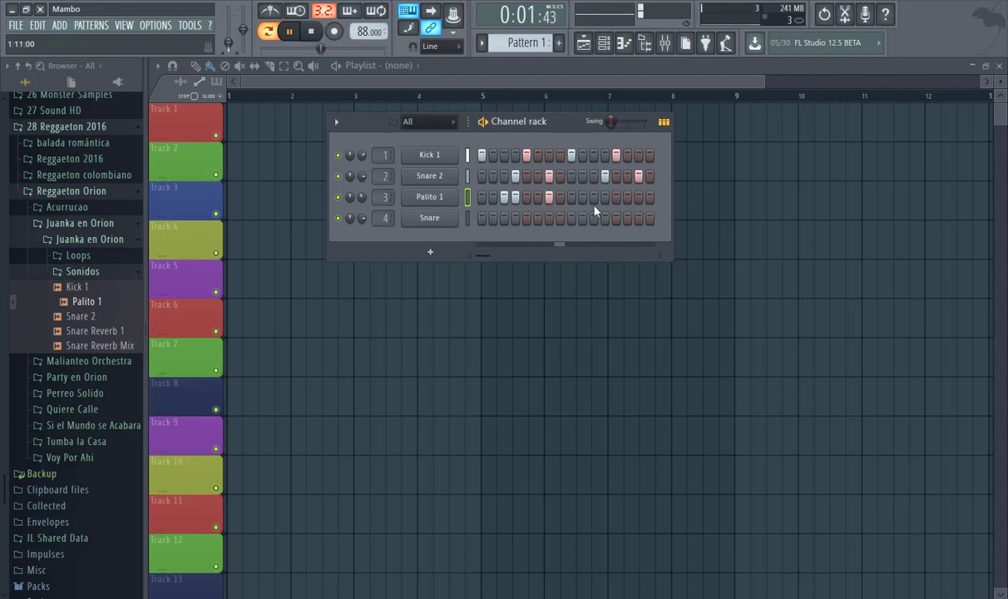
click(604, 198)
click(638, 197)
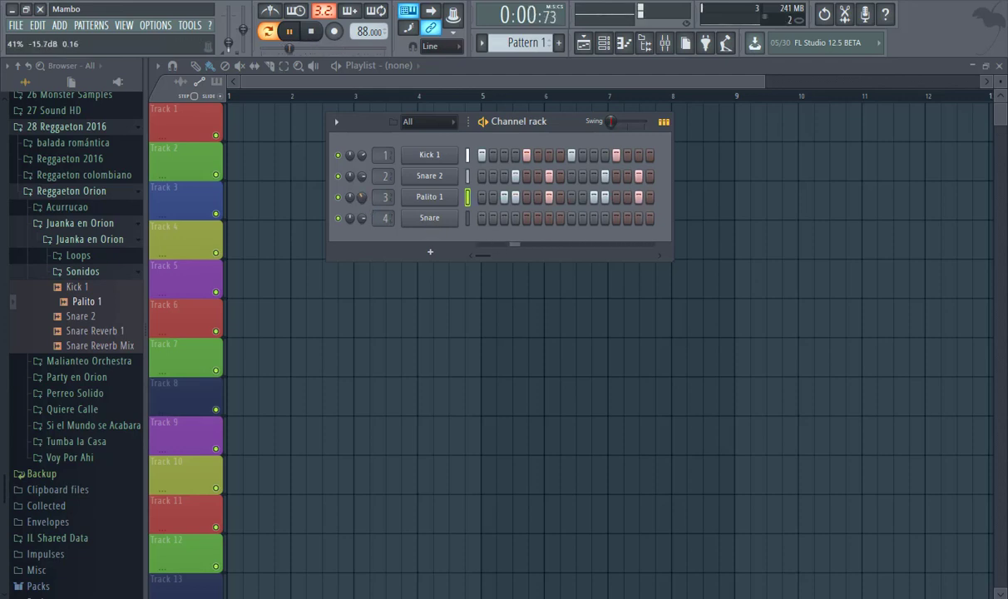
- Listen to the beat while moving the channel rack aside and toggling its display, and stop playback
drag(554, 132, 686, 149)
click(582, 47)
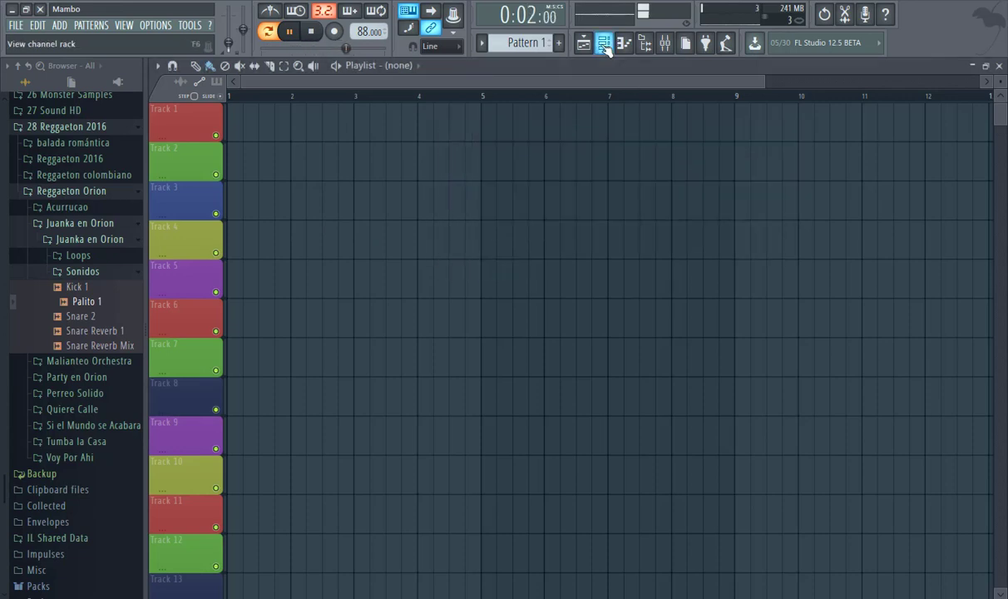
click(582, 46)
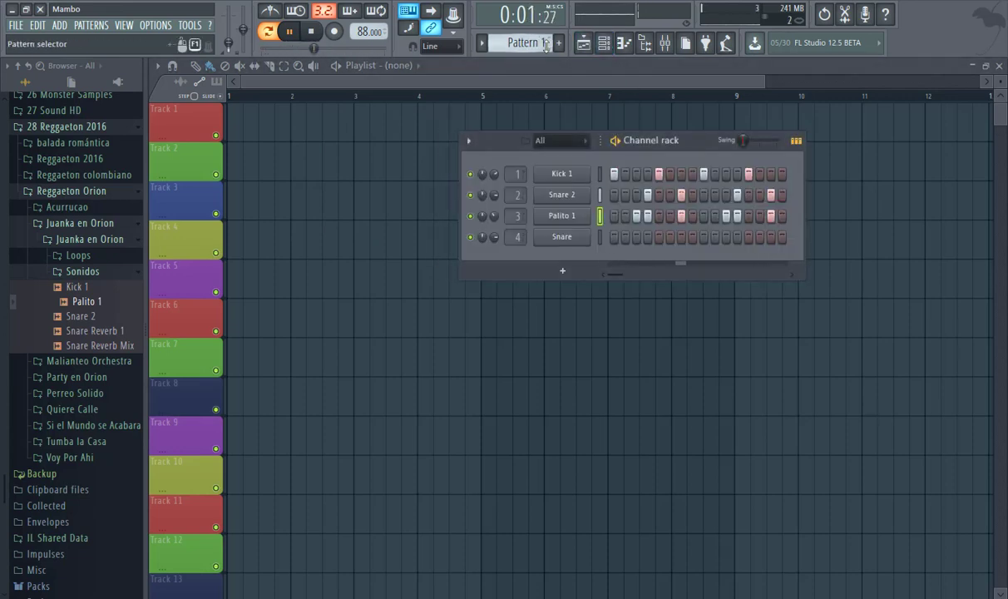
drag(678, 148, 736, 134)
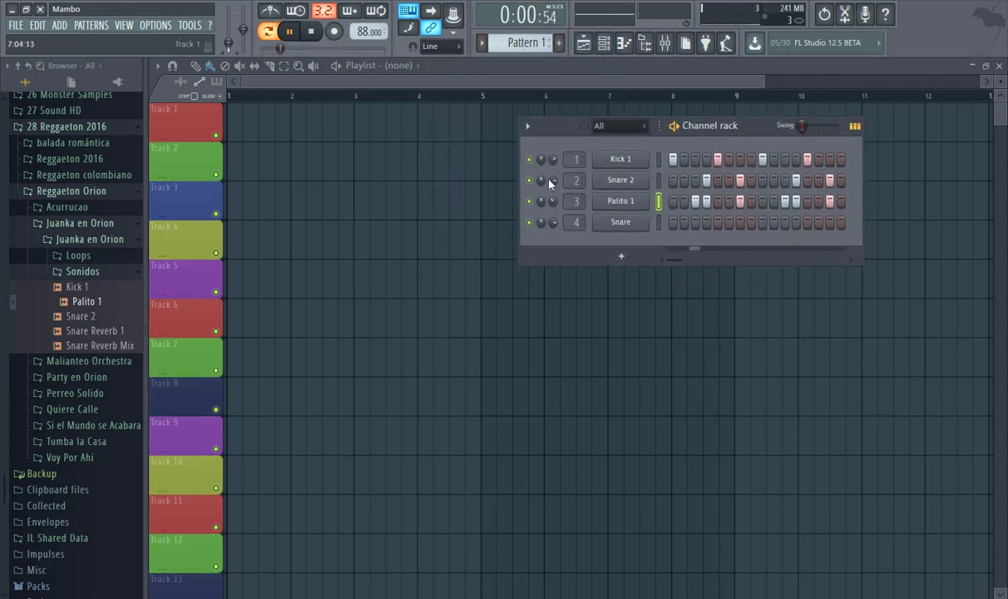
click(314, 33)
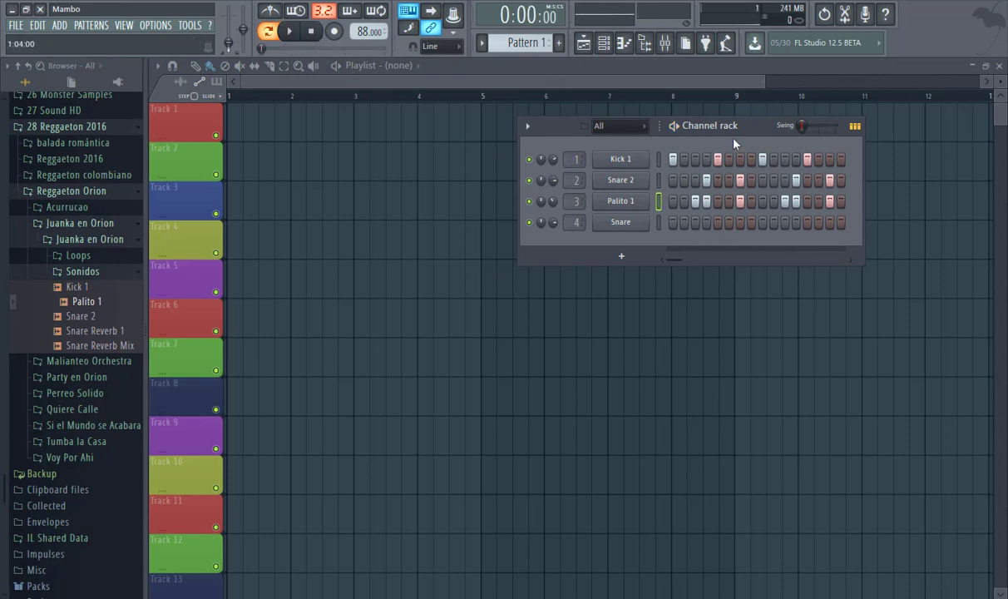
- Place four consecutive Pattern 1 clips on Track 1 of the playlist, covering bars 5 to 8
drag(235, 134, 272, 121)
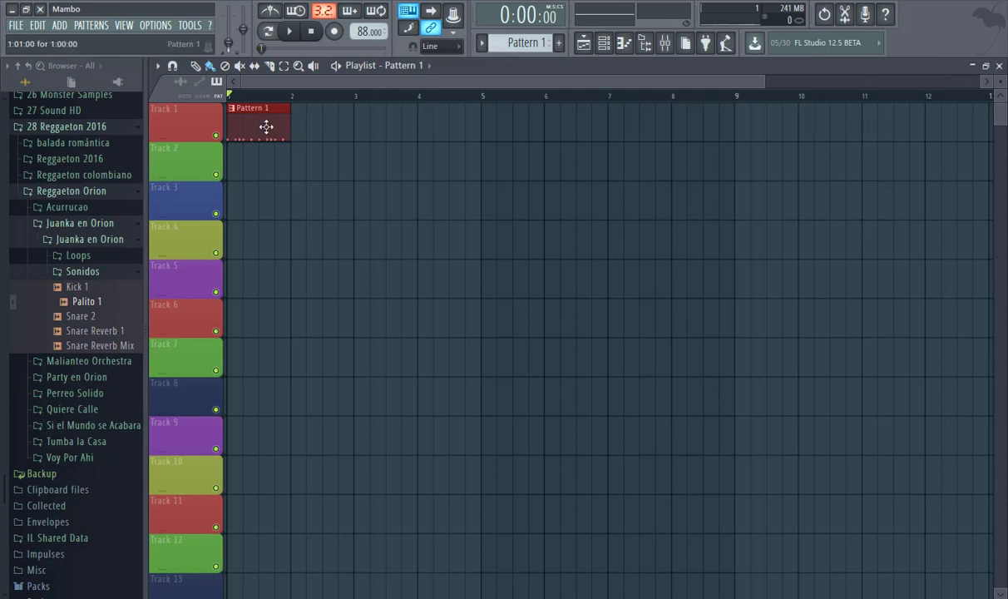
drag(258, 123, 717, 133)
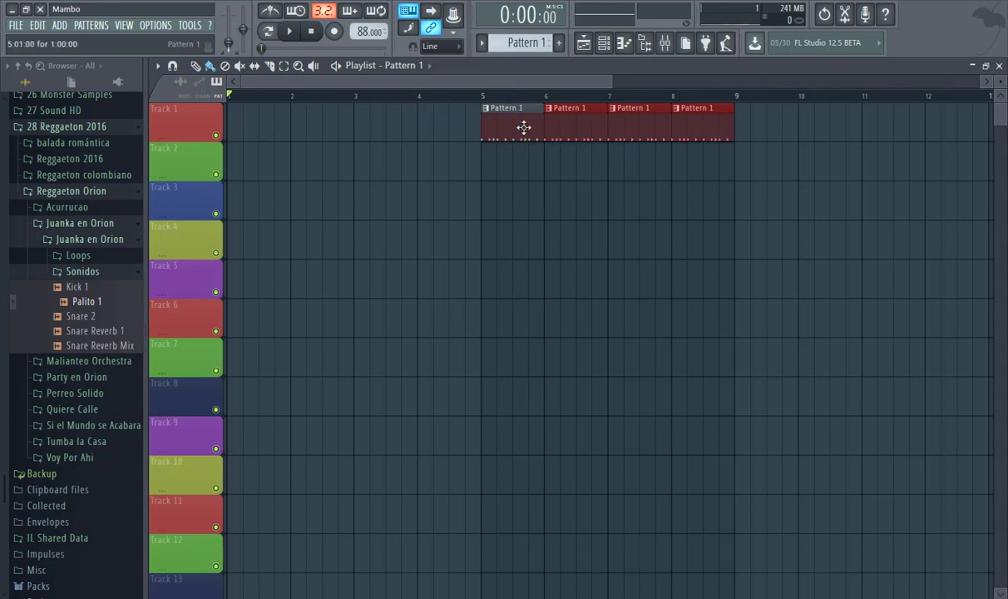
- Clone Pattern 1, reopen the channel rack to check the copied steps, and move the rack back toward the browser
click(482, 44)
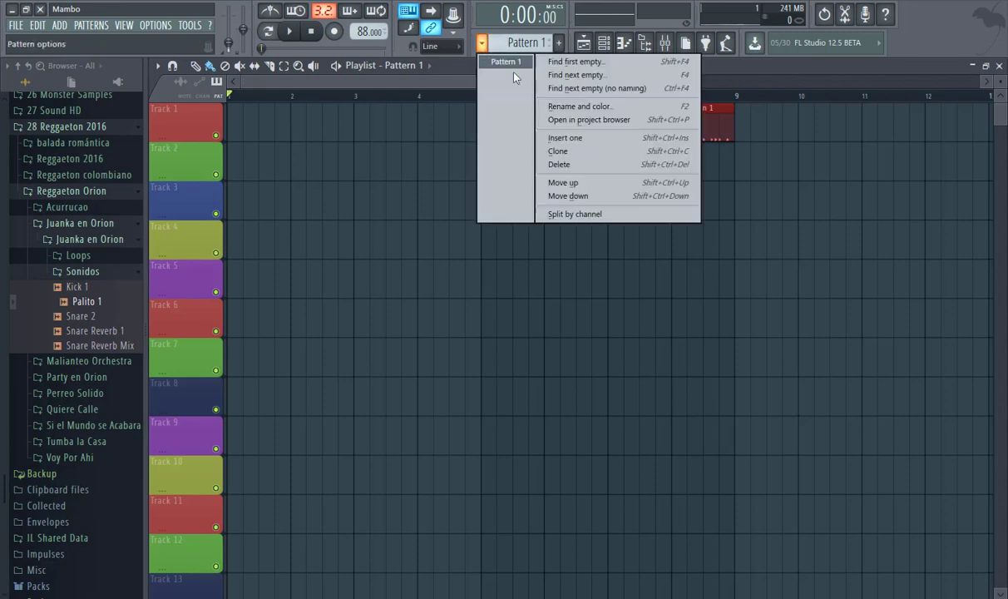
click(551, 151)
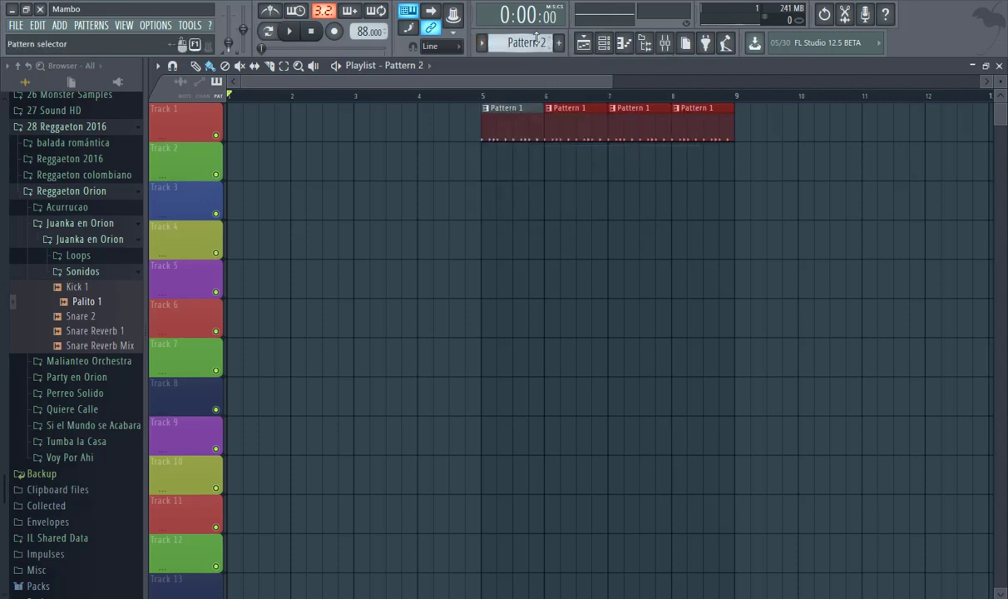
click(604, 45)
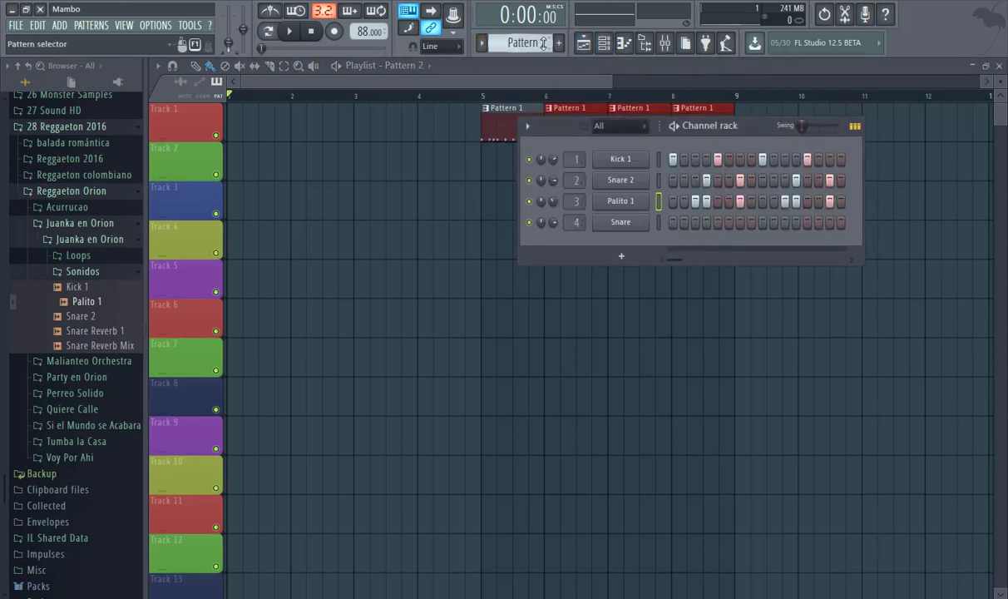
scroll(537, 43, up, 1)
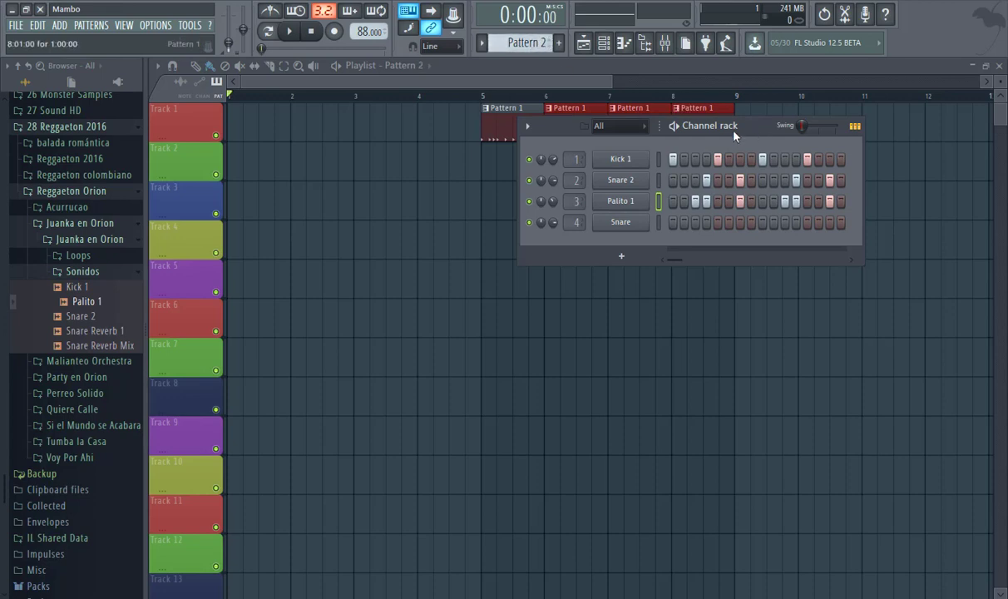
drag(734, 135, 662, 142)
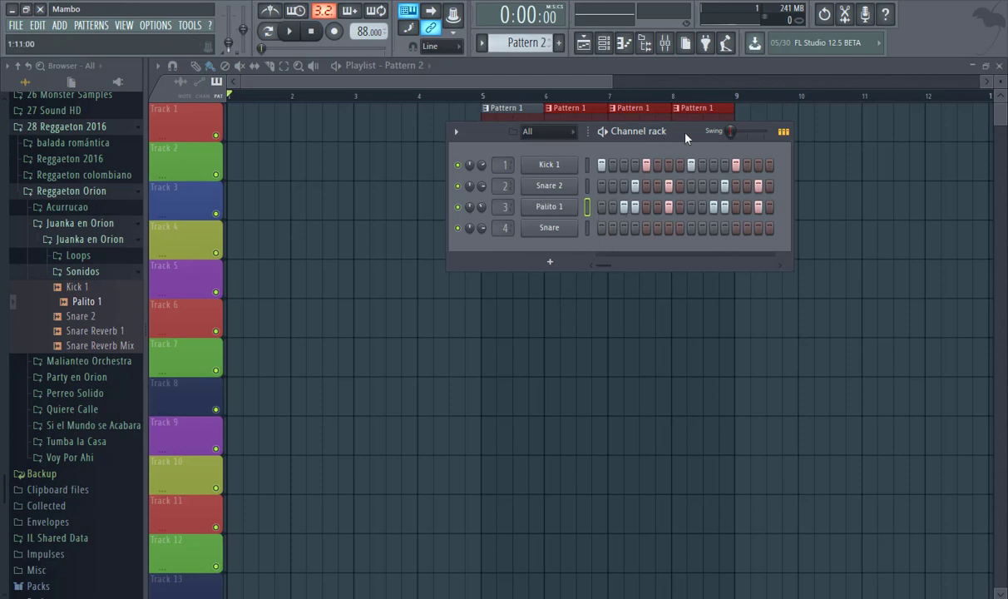
drag(685, 137, 575, 142)
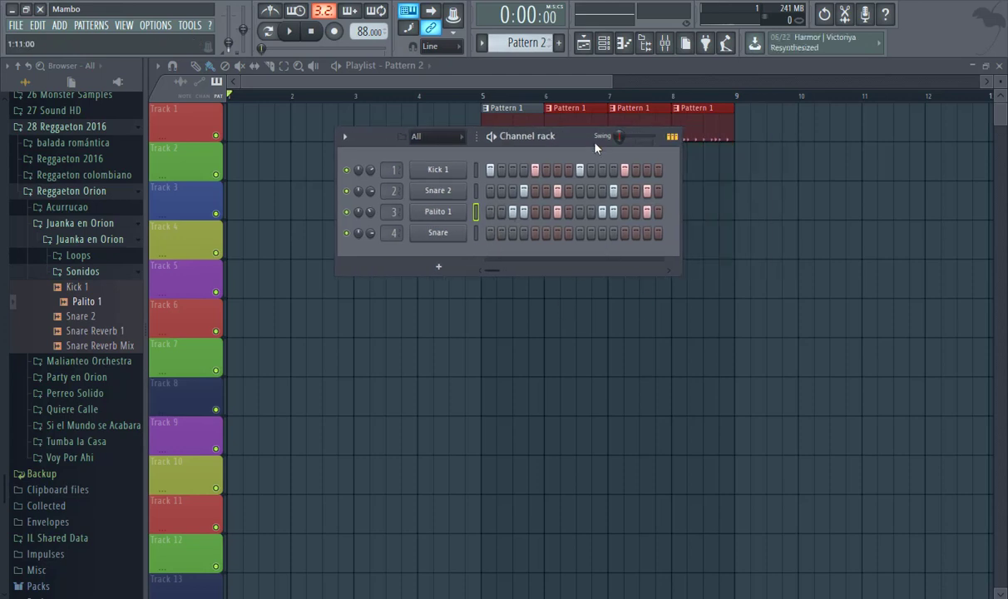
- During Pattern 2 playback, remove the Kick 1 hit on step 13, Snare 2 hits on 12 and 15, and Palito 1 hits on 11, 12 and 15
click(288, 31)
click(309, 35)
click(290, 32)
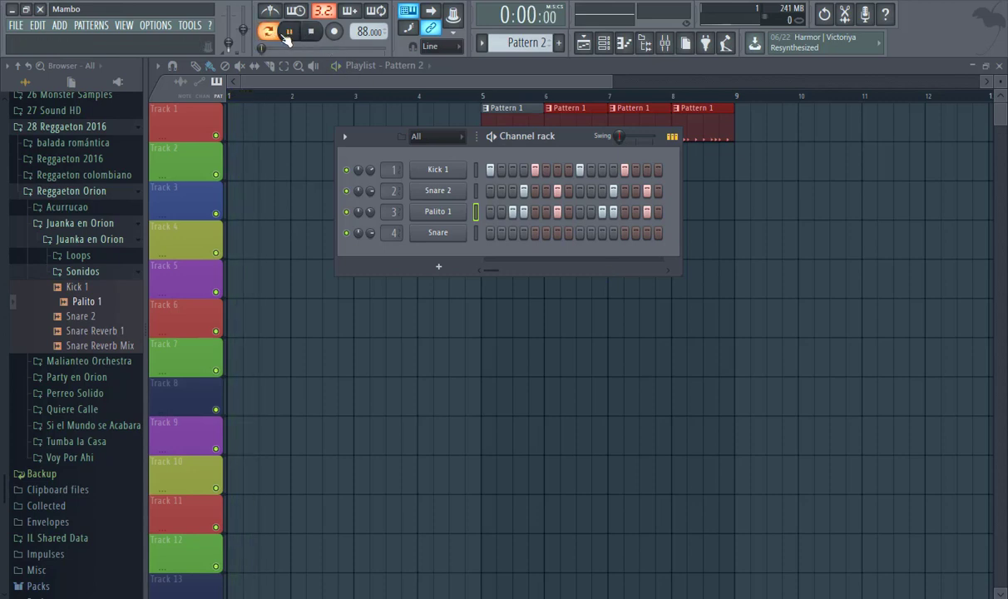
click(624, 169)
click(612, 190)
click(612, 212)
click(602, 211)
click(647, 190)
click(647, 211)
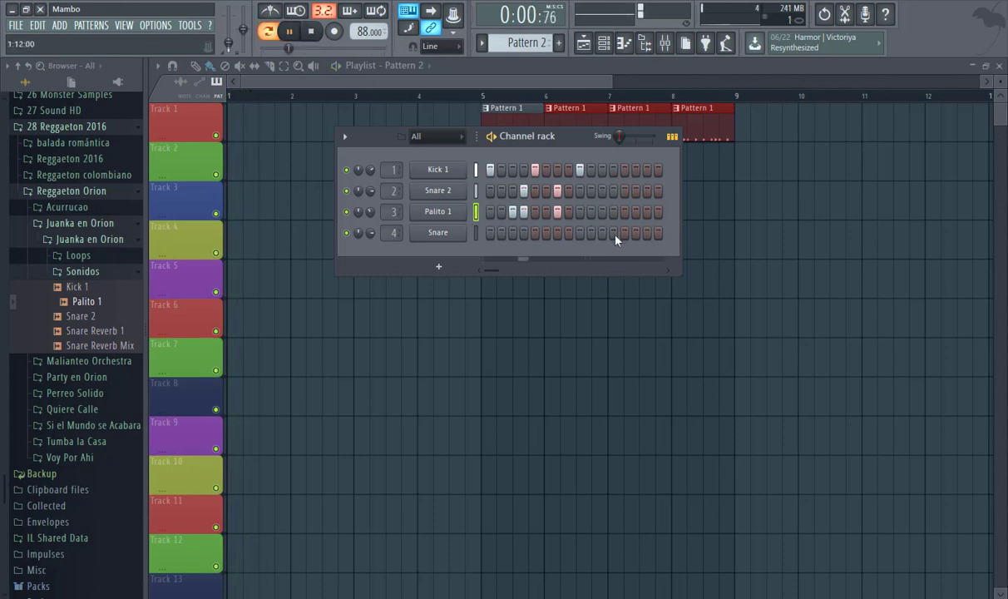
- Place a Pattern 2 clip on Track 2 at bar 8, delete the Pattern 1 clip above it, and stop playback
drag(555, 139, 640, 337)
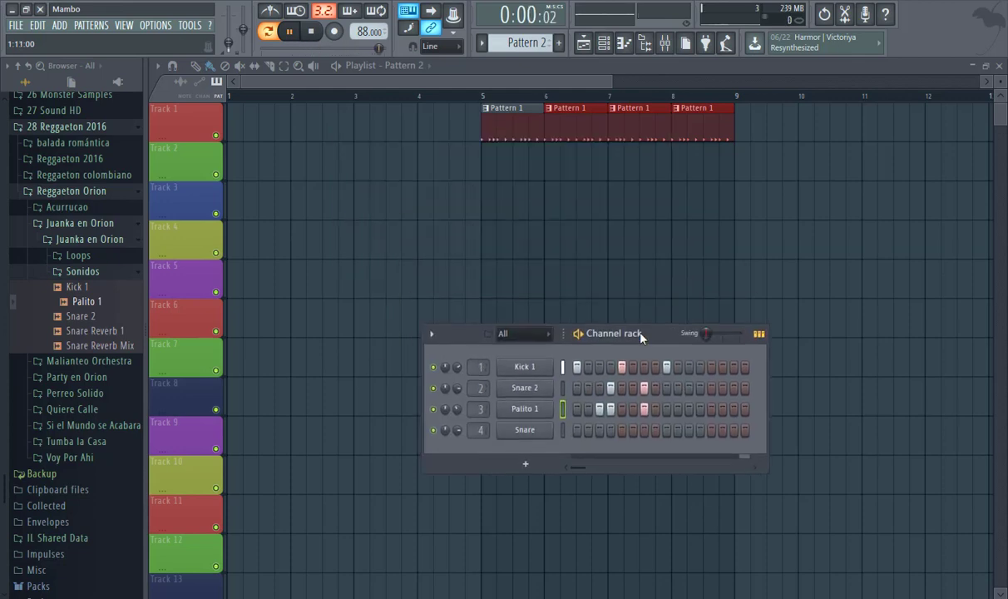
click(676, 175)
right_click(690, 126)
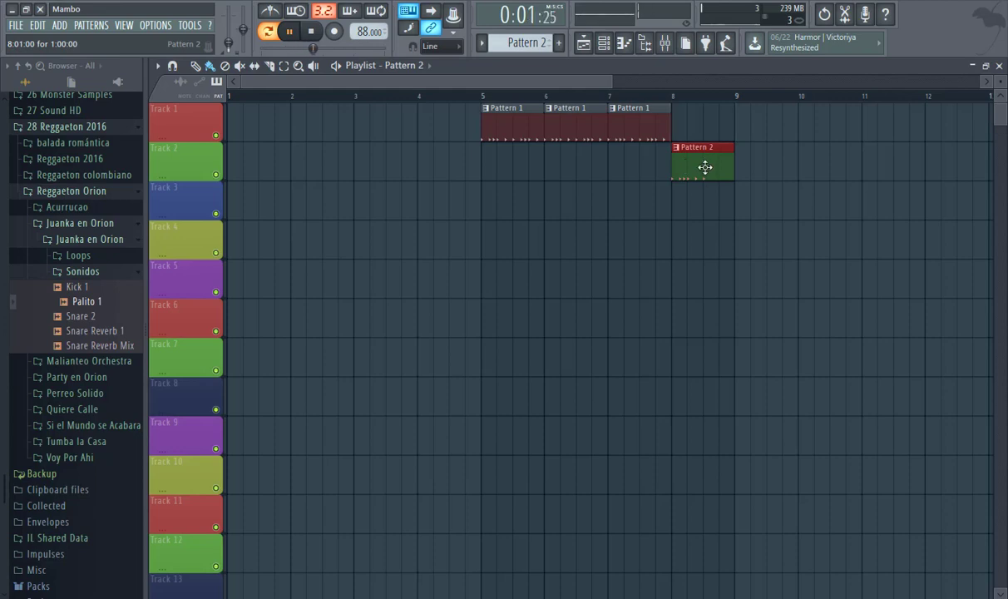
key(space)
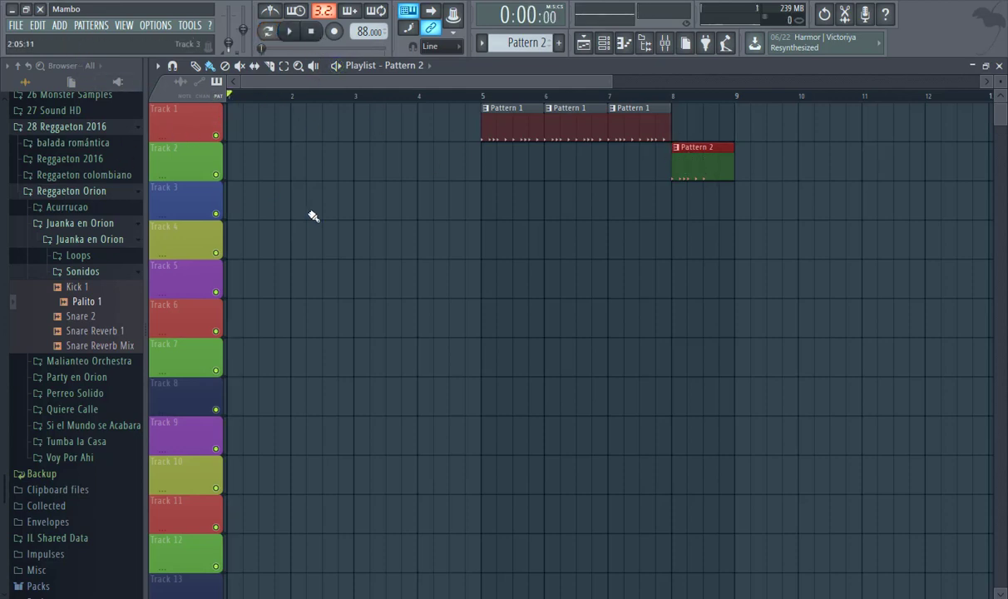
- Add a Harmless synth channel and load its Arpinator SF lead preset
click(60, 26)
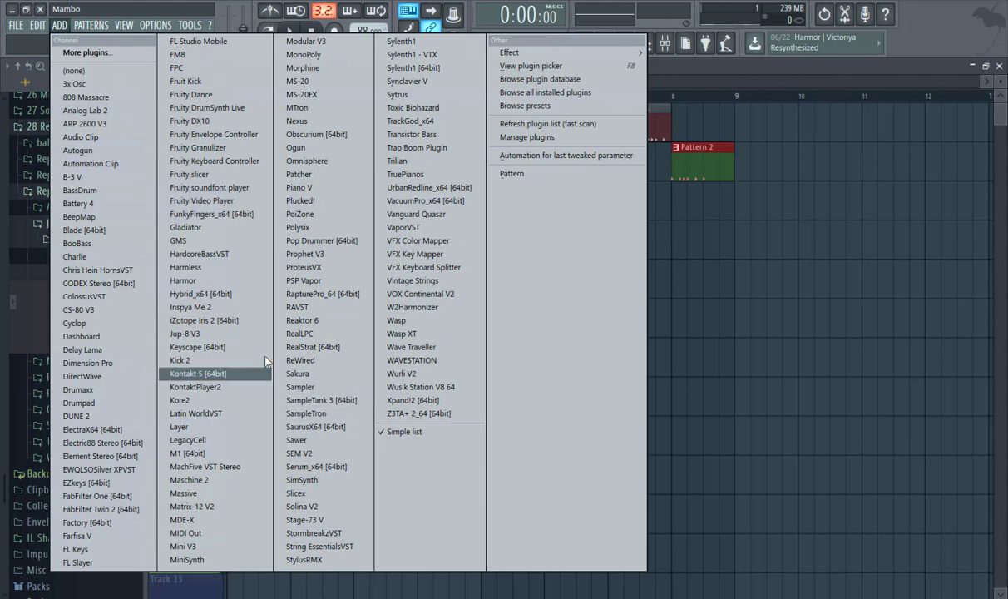
click(230, 273)
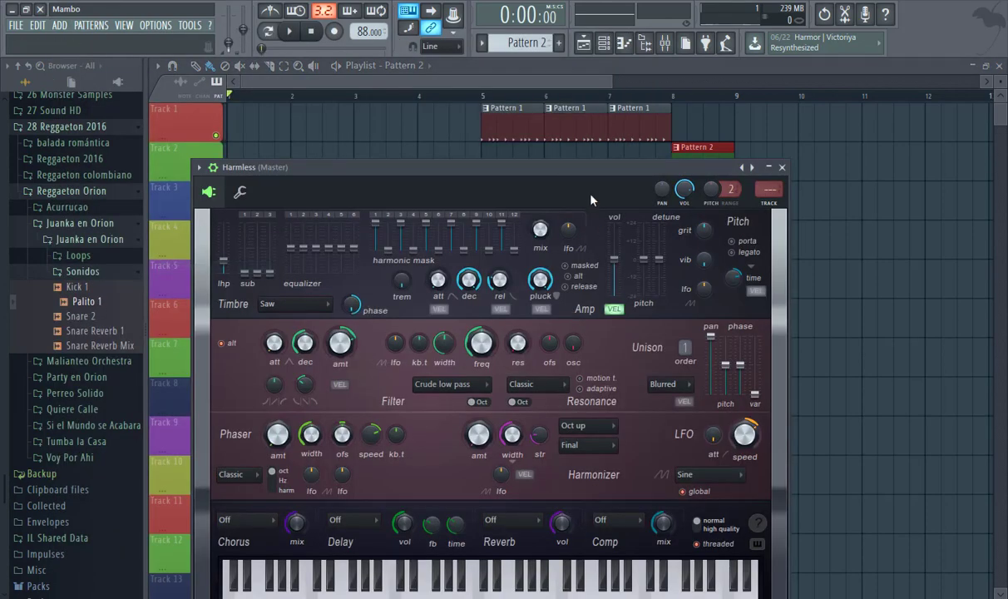
drag(582, 177, 584, 150)
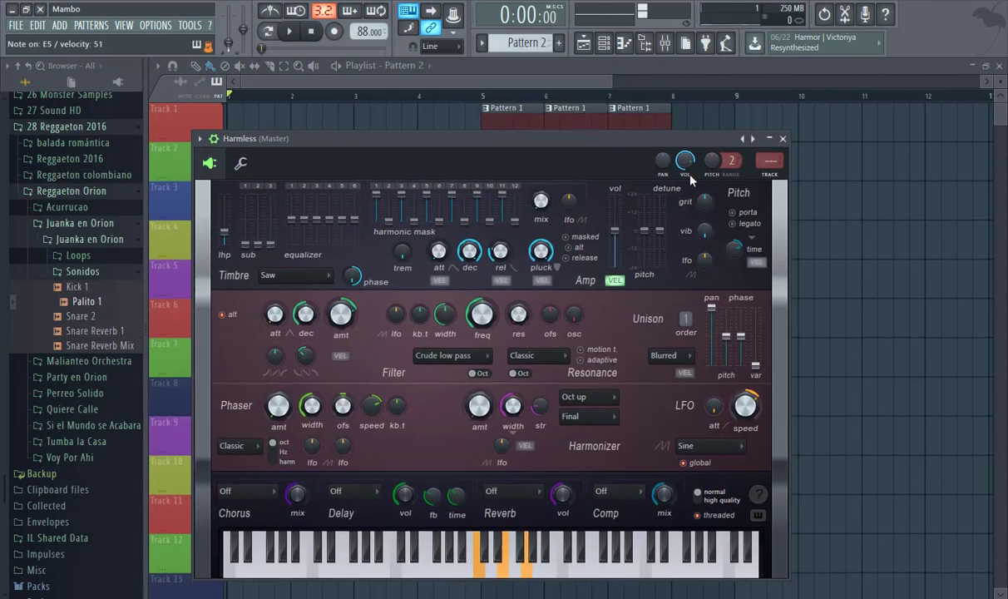
right_click(749, 139)
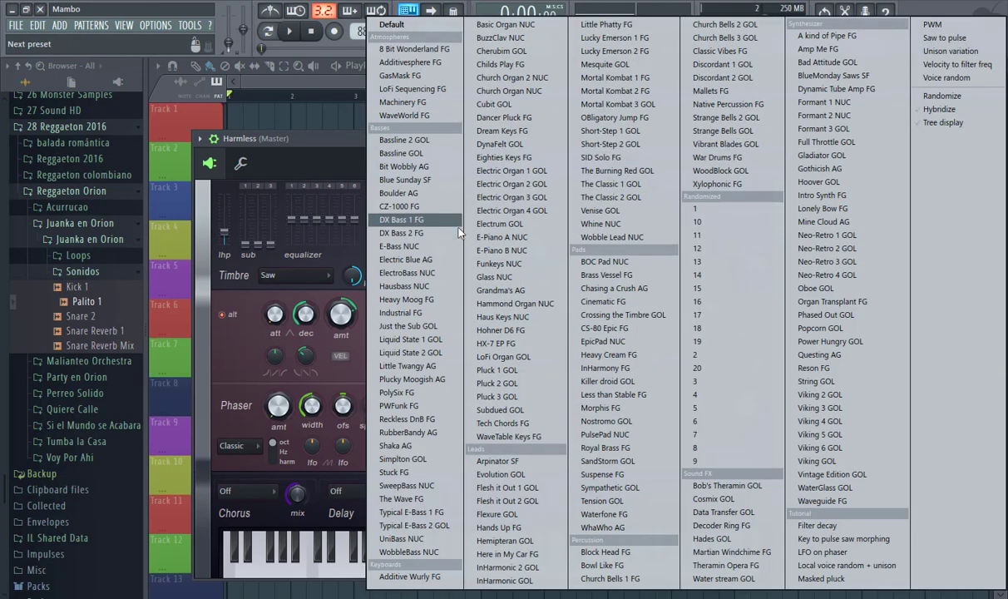
click(519, 460)
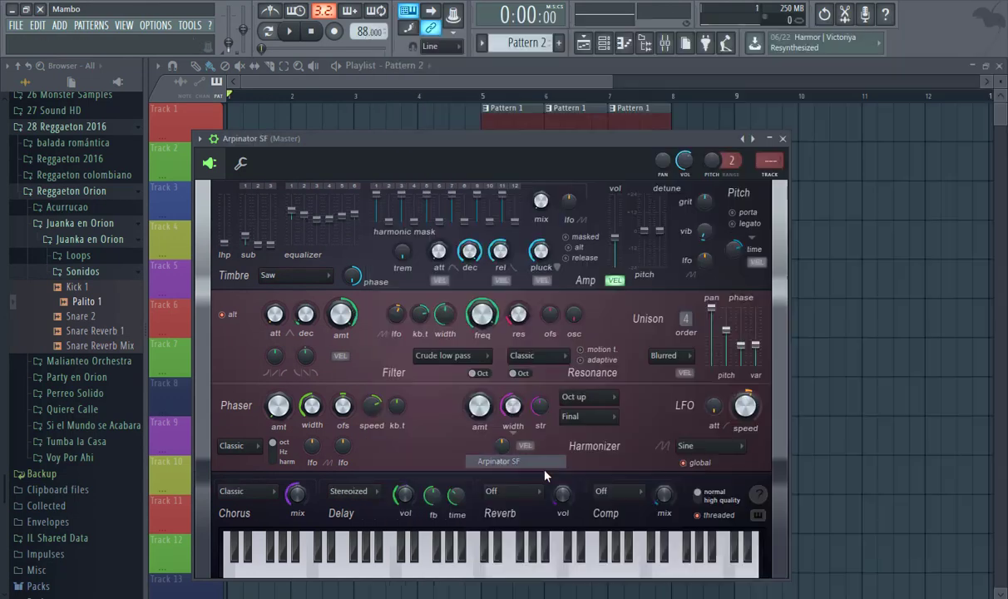
- Audition the Harmless lead presets following Arpinator SF one by one, up to InHarmonic 2 GOL
click(752, 139)
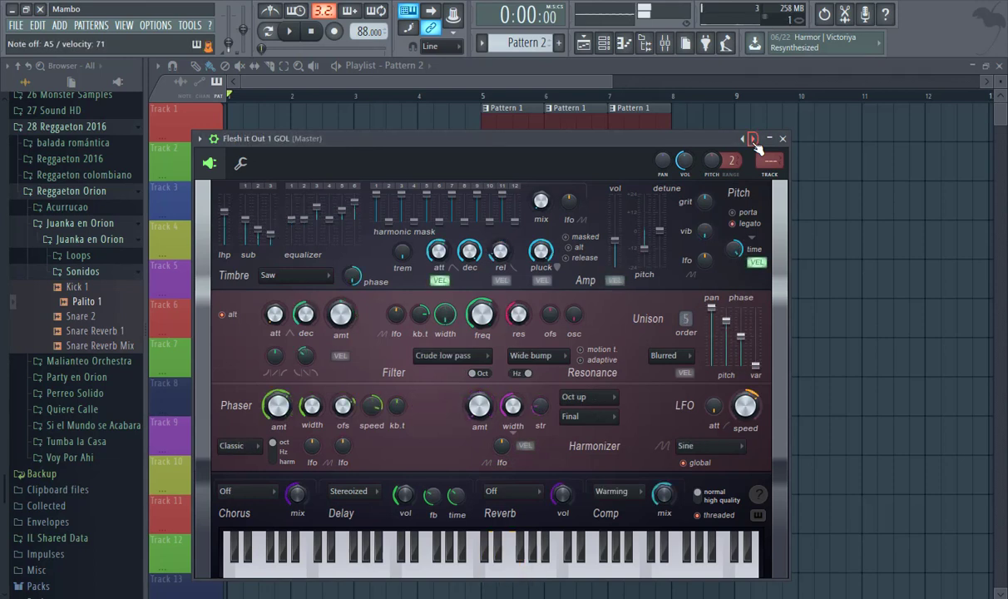
click(753, 139)
click(753, 139)
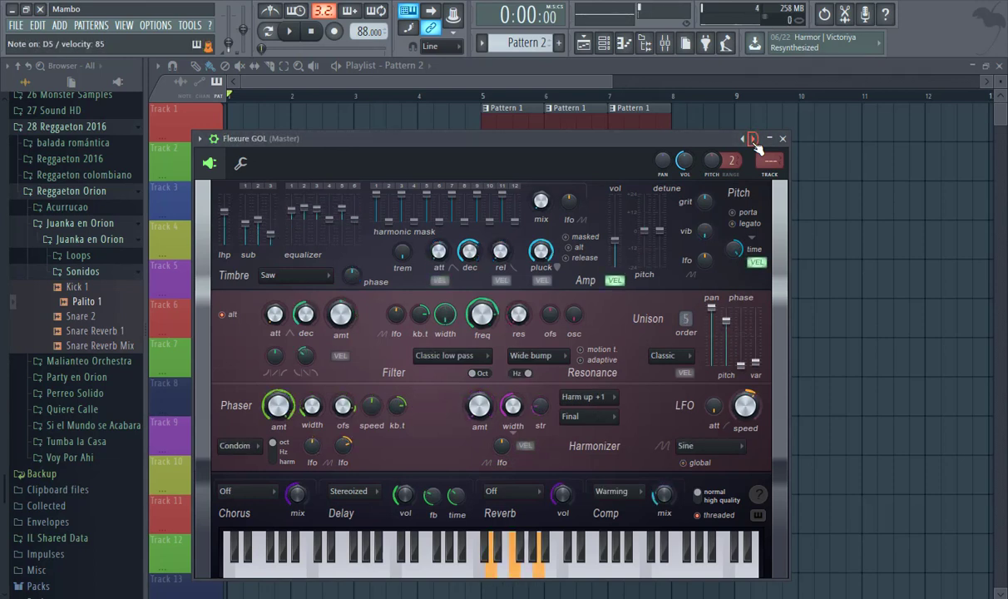
click(753, 138)
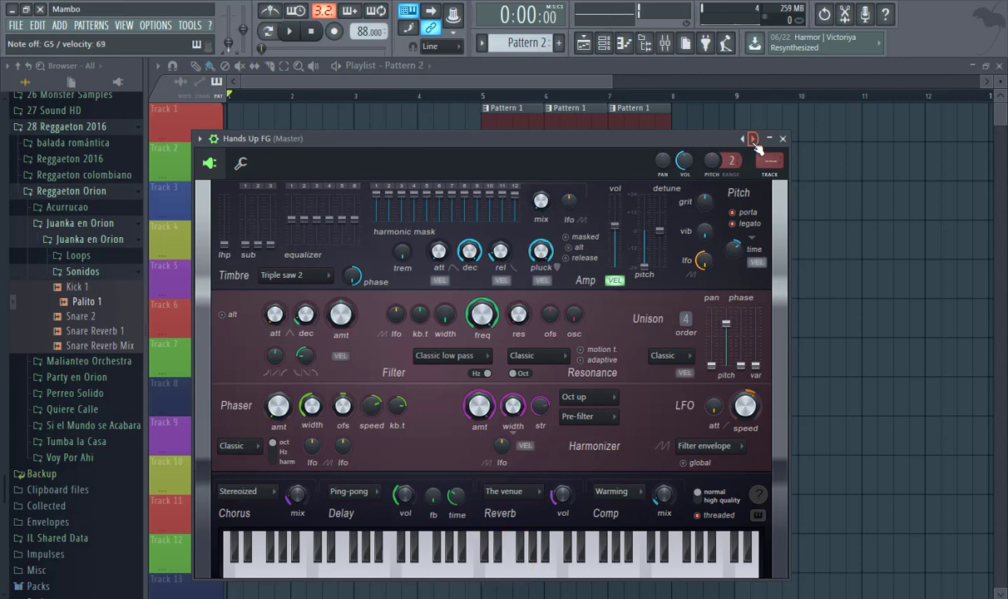
click(753, 139)
click(753, 138)
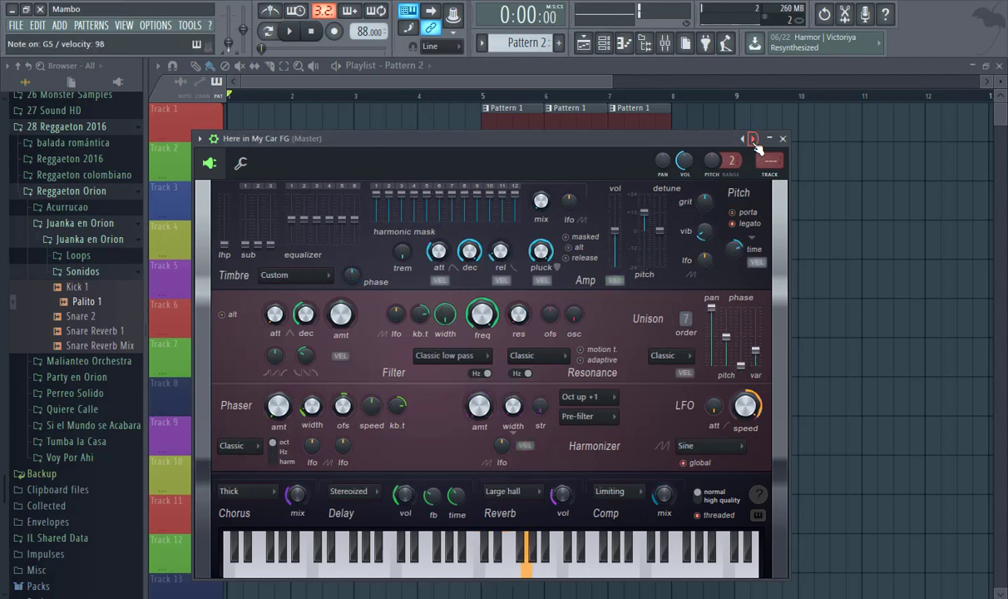
click(752, 139)
- Load the BOC Pad NUC preset and audition the following pad presets one by one, up to InHarmony FG
right_click(752, 139)
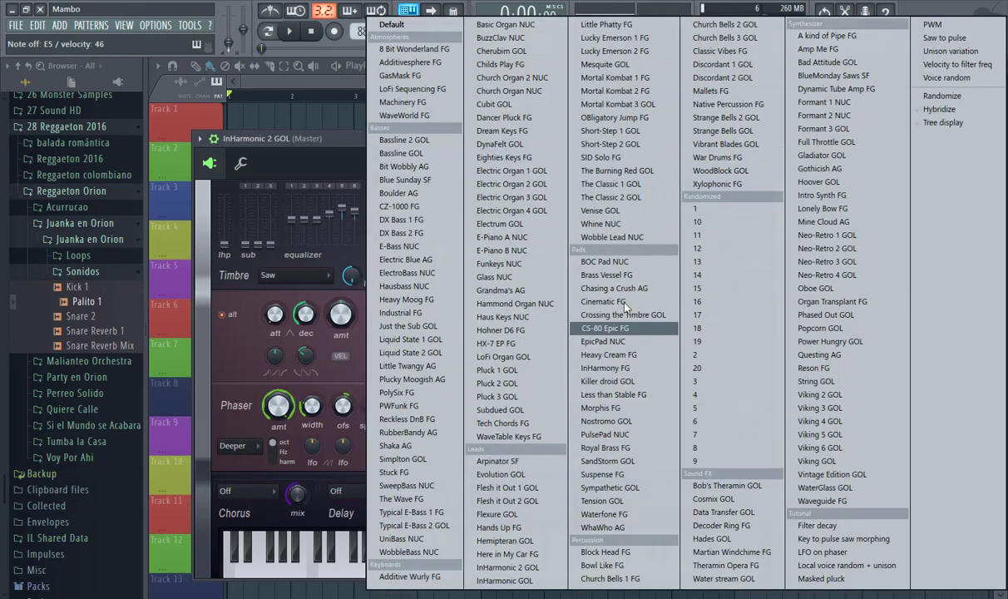
click(607, 262)
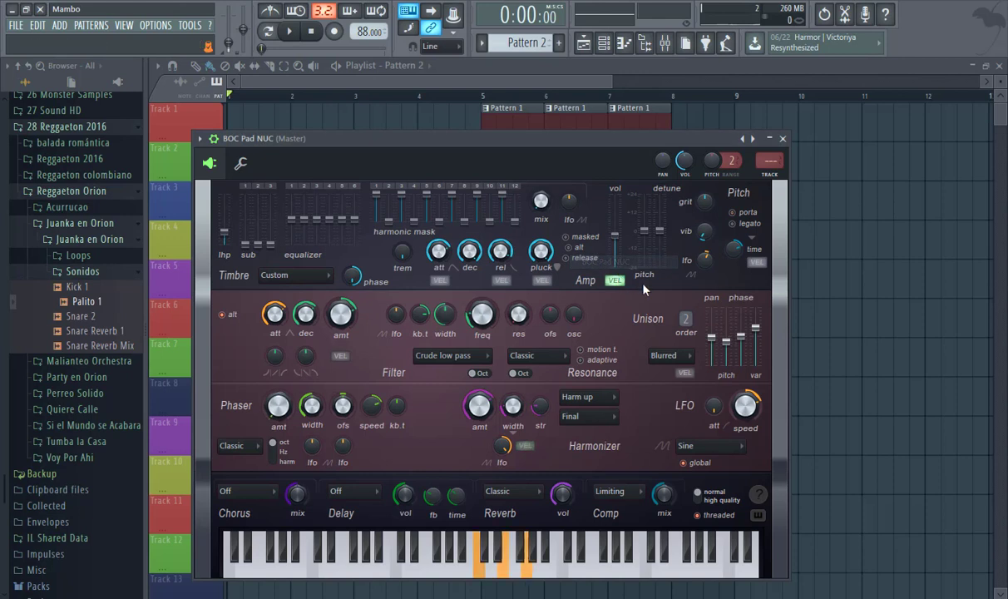
click(753, 139)
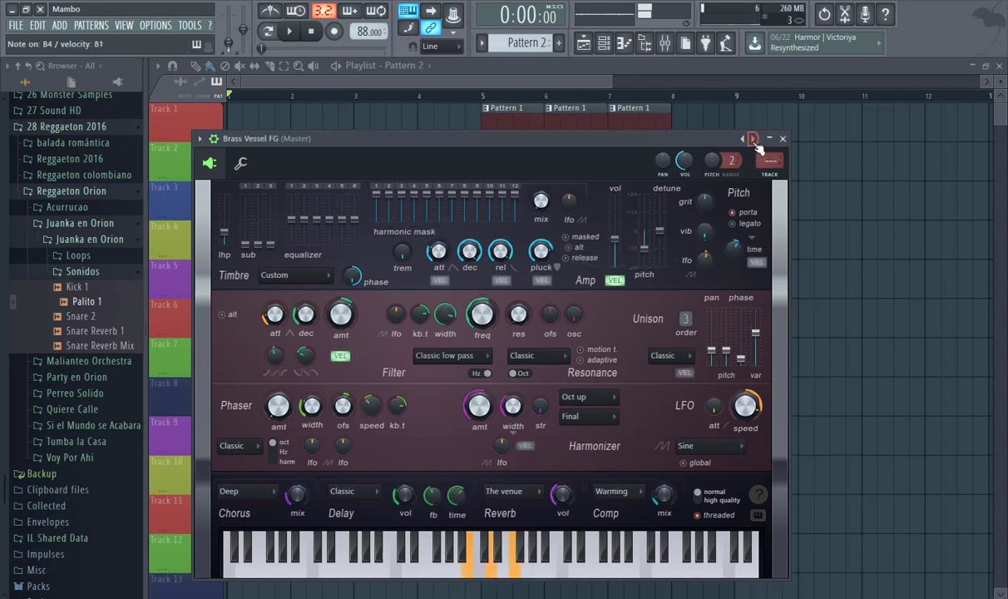
click(752, 139)
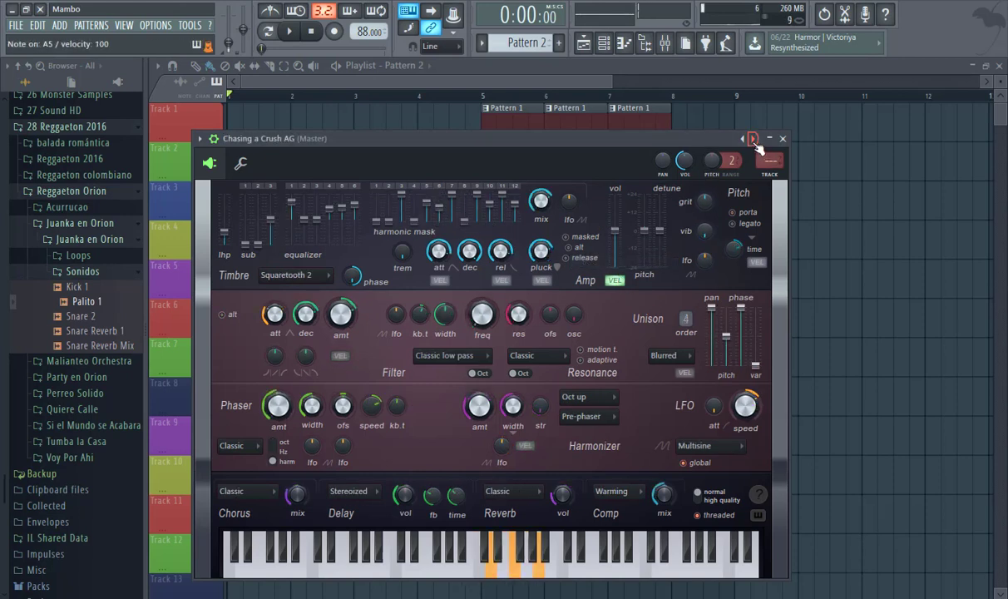
click(753, 138)
click(753, 139)
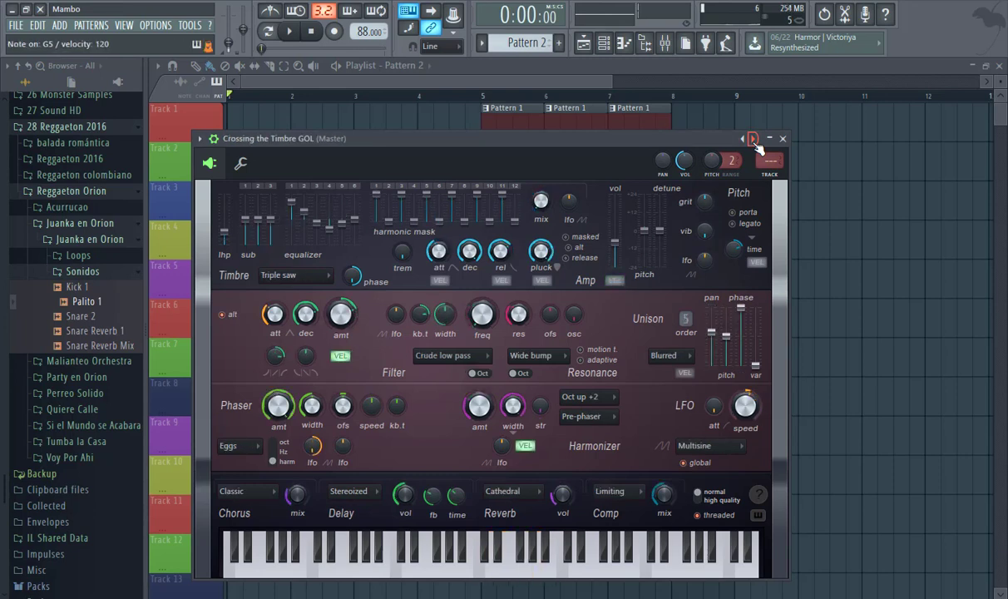
click(753, 139)
click(753, 139)
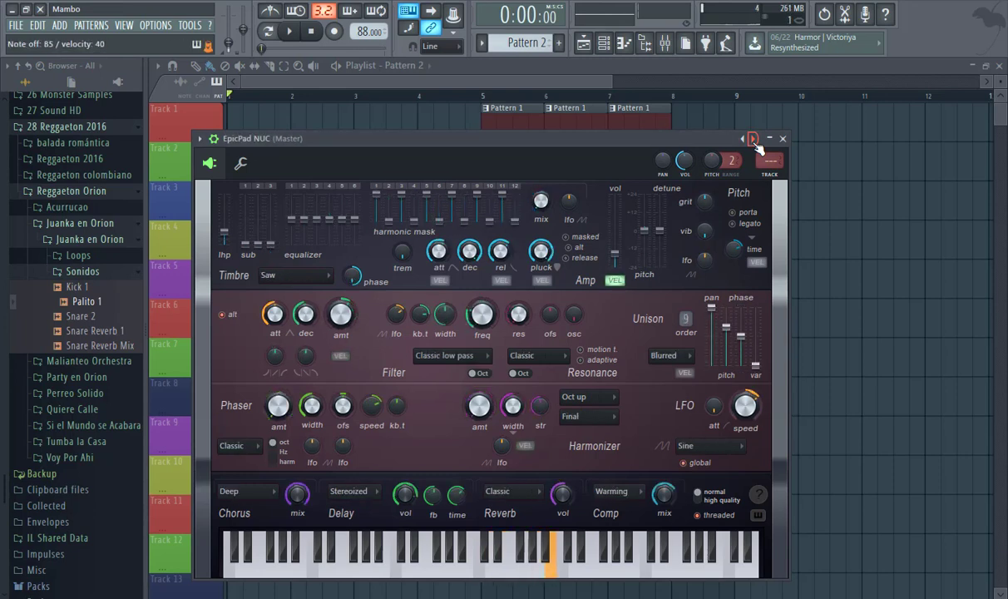
click(753, 139)
click(753, 139)
- Load the Lonely Bow FG synthesizer preset and close the Harmless window
right_click(753, 139)
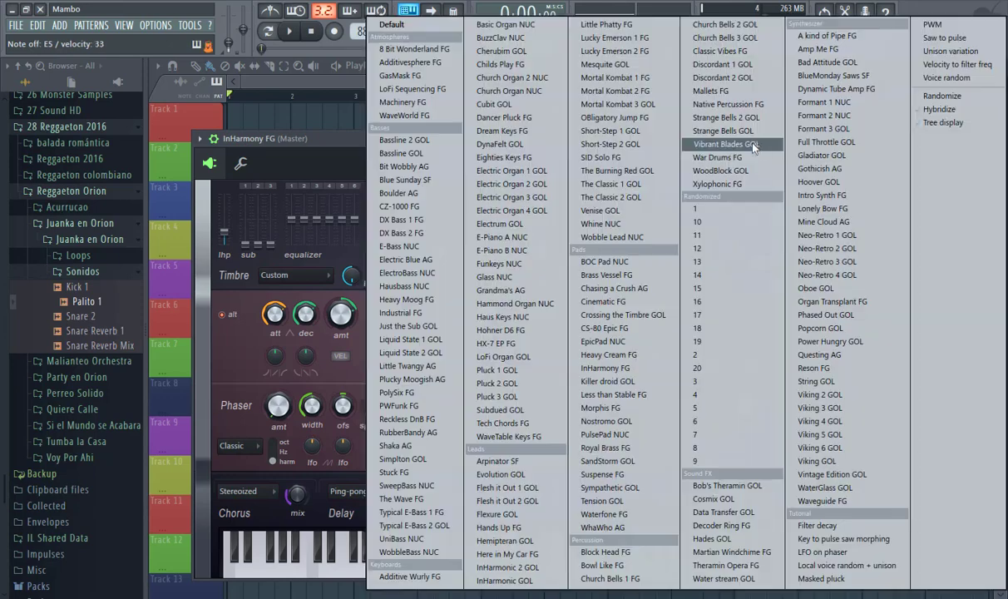
click(819, 207)
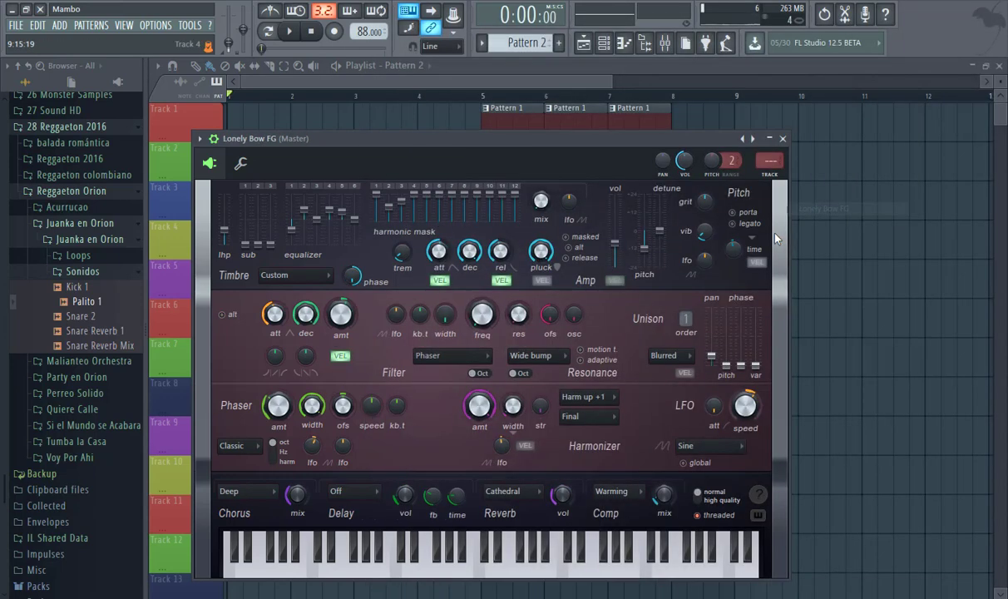
click(782, 139)
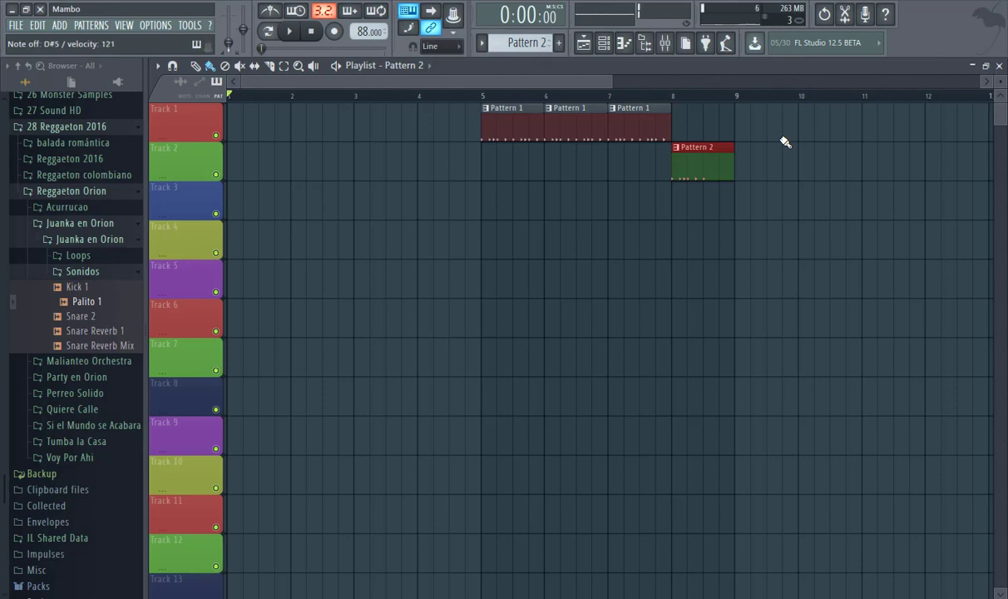
- Reopen the Harmless synth from the channel rack and load its Little Phatty FG lead preset
click(624, 42)
drag(613, 326, 613, 285)
click(522, 405)
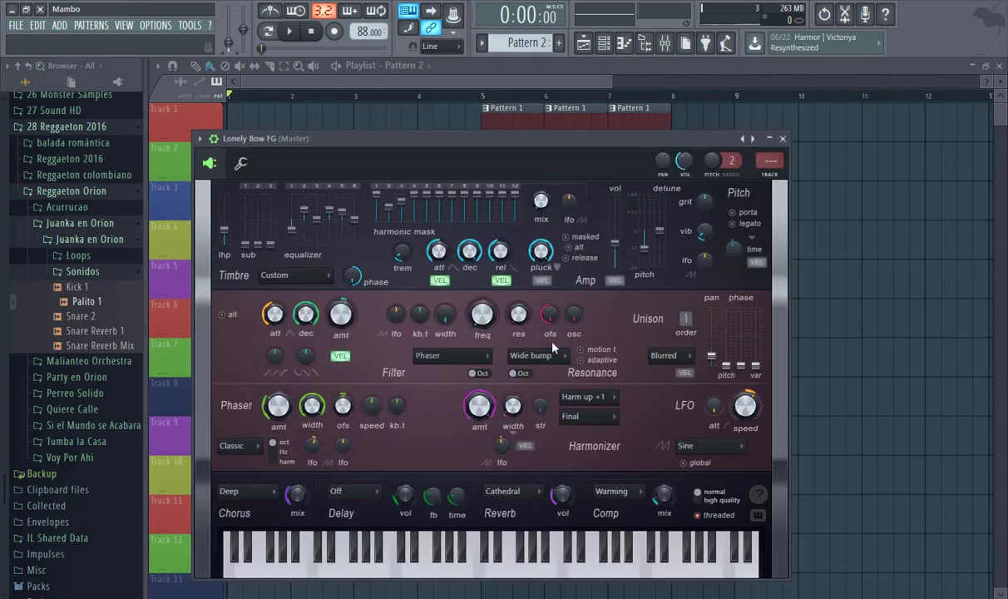
right_click(741, 138)
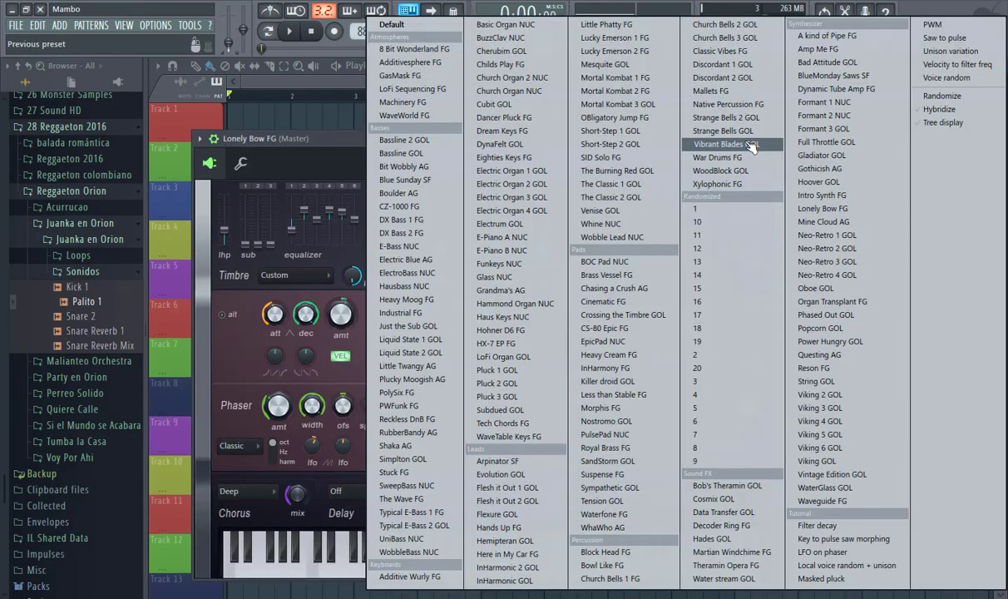
click(616, 38)
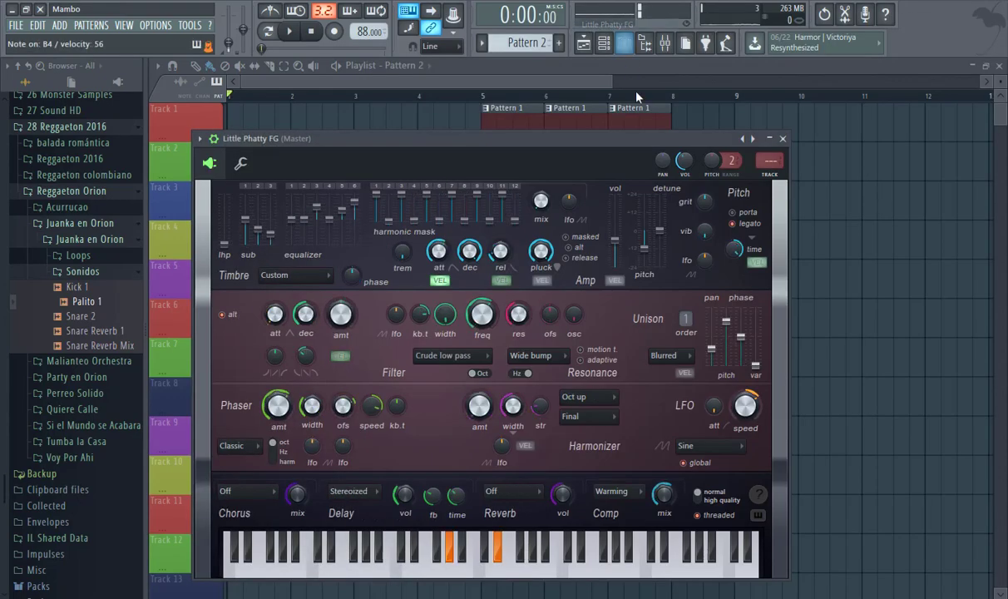
- Replace the Harmless sound with the Neo-Retro 3 GOL synthesizer preset and close the synth window
right_click(754, 141)
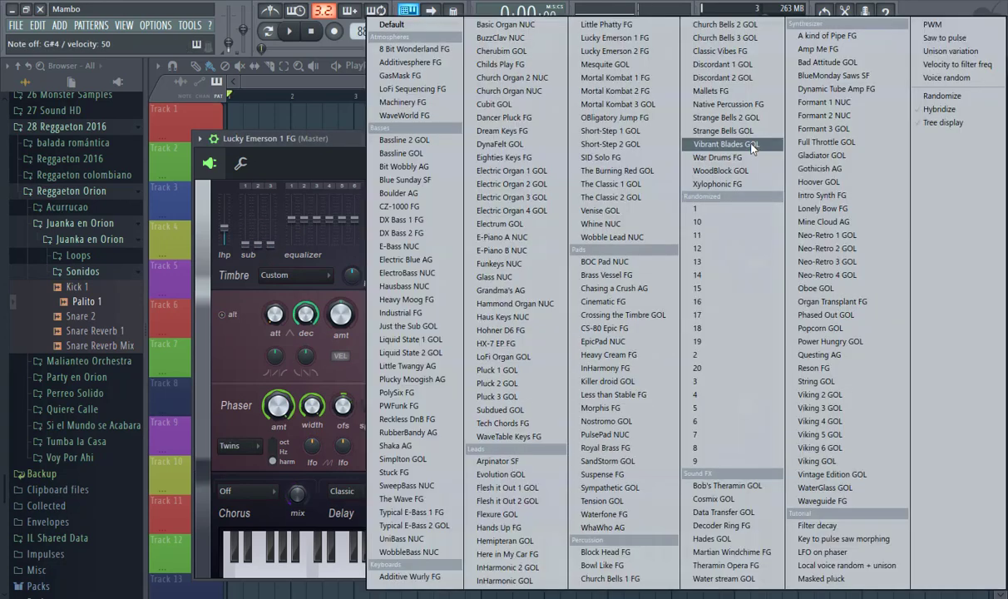
click(886, 261)
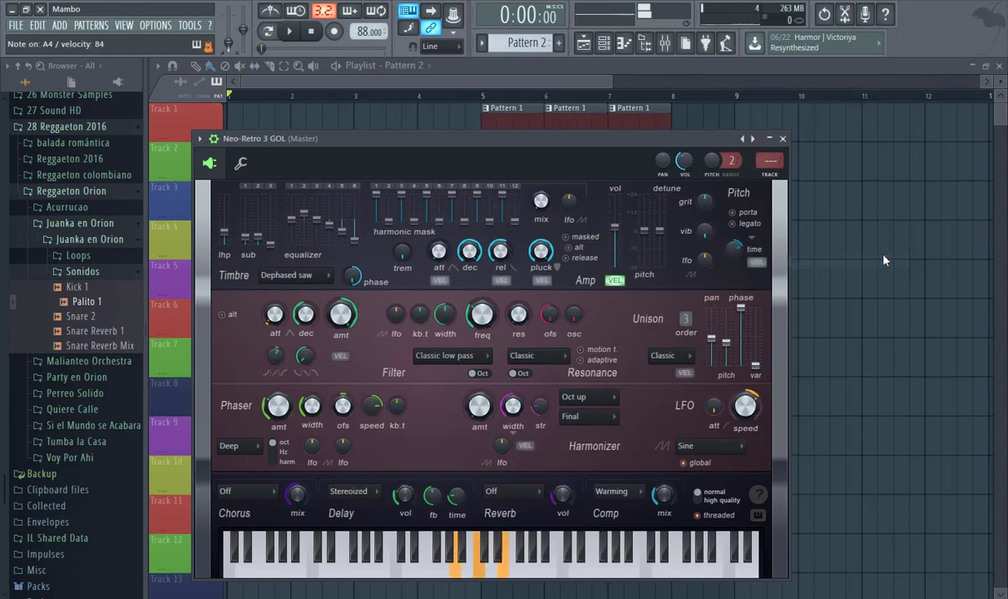
click(782, 138)
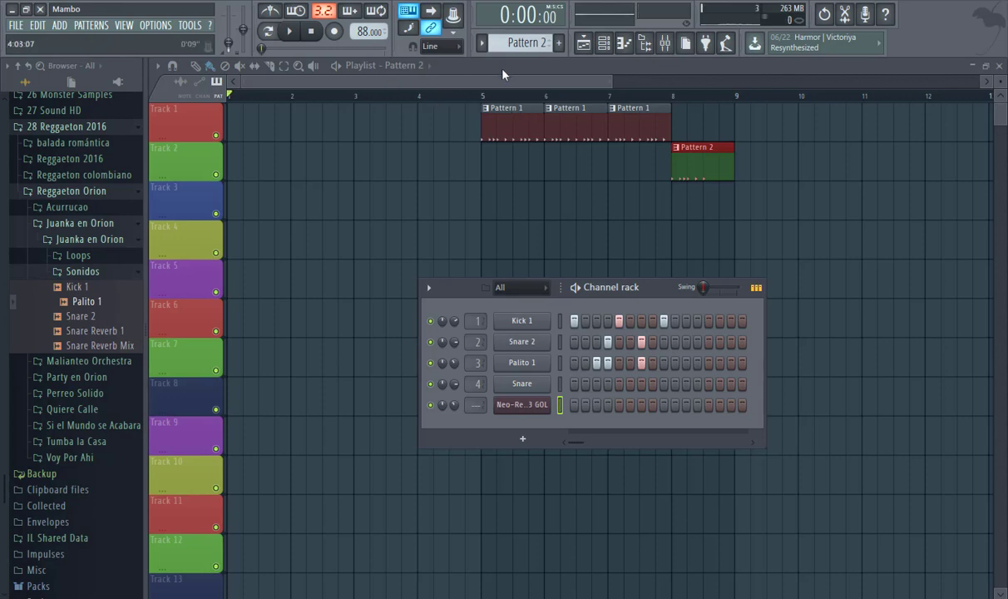
- Switch to the empty Pattern 3 and move the channel rack up toward the middle of the playlist
scroll(515, 42, down, 1)
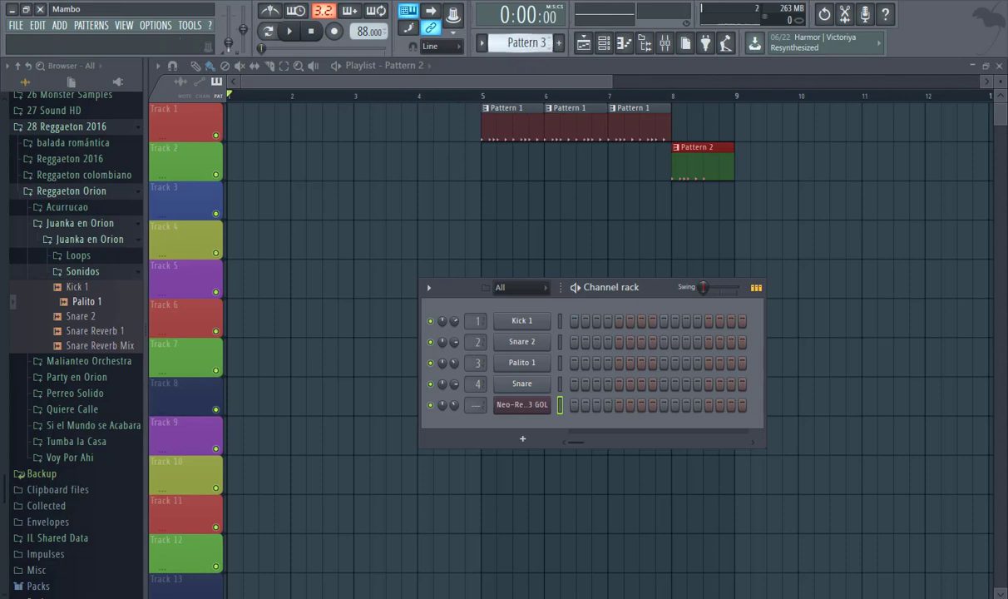
drag(647, 295, 622, 255)
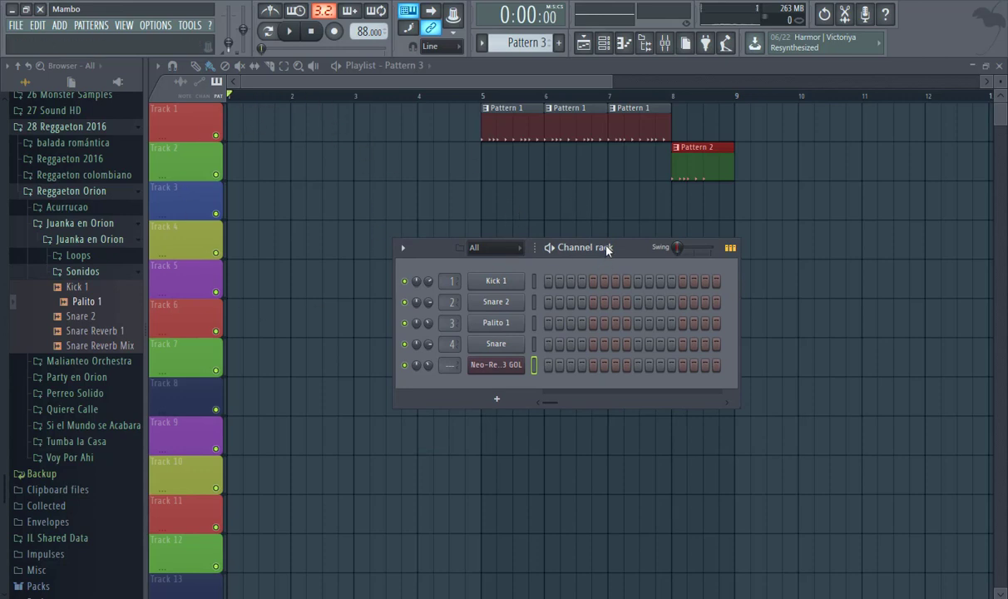
drag(615, 254, 599, 235)
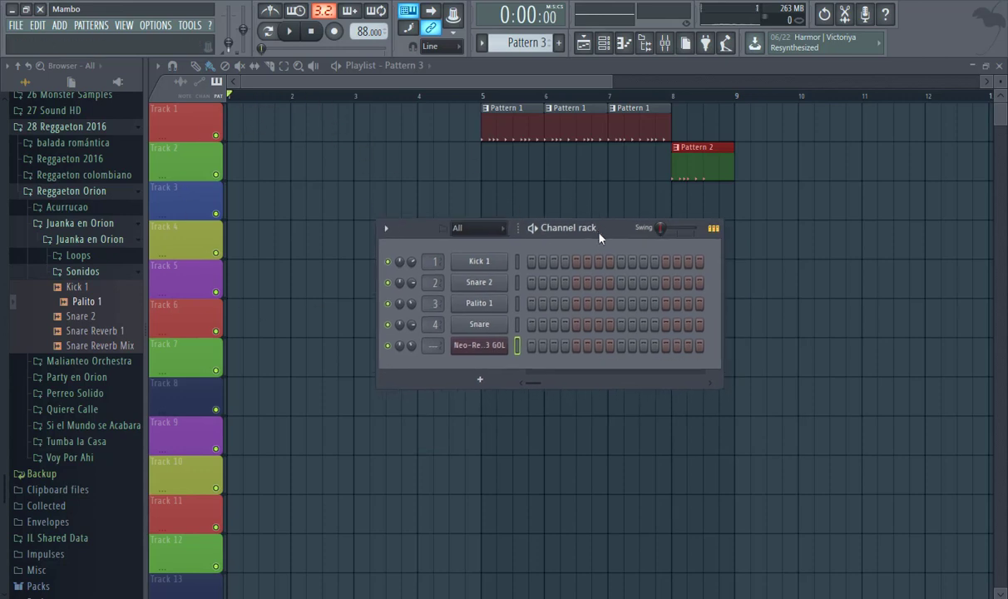
- Turn on the metronome, review the recording filter and quantise options, and arm recording
click(271, 12)
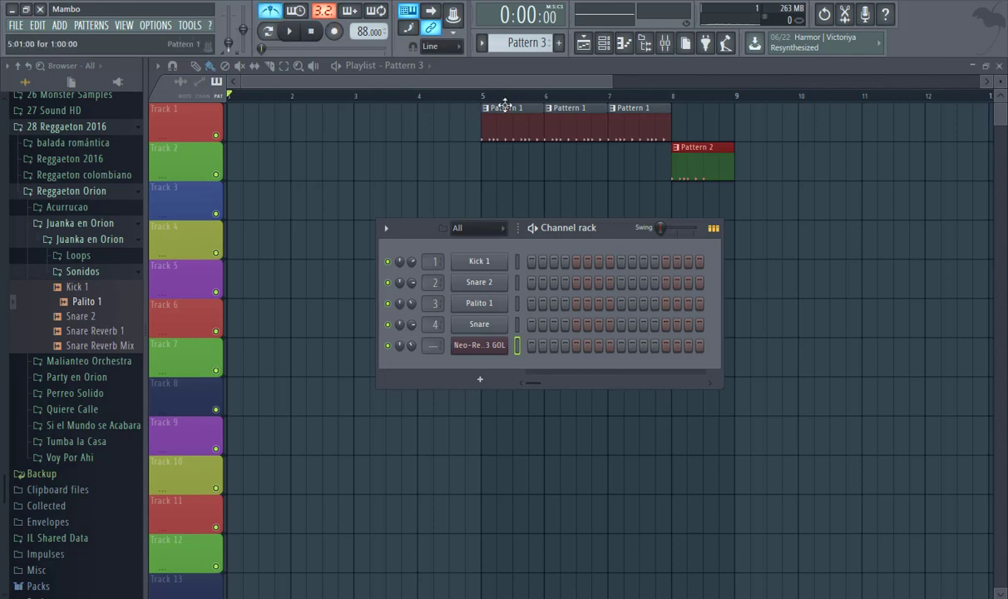
click(336, 32)
right_click(337, 33)
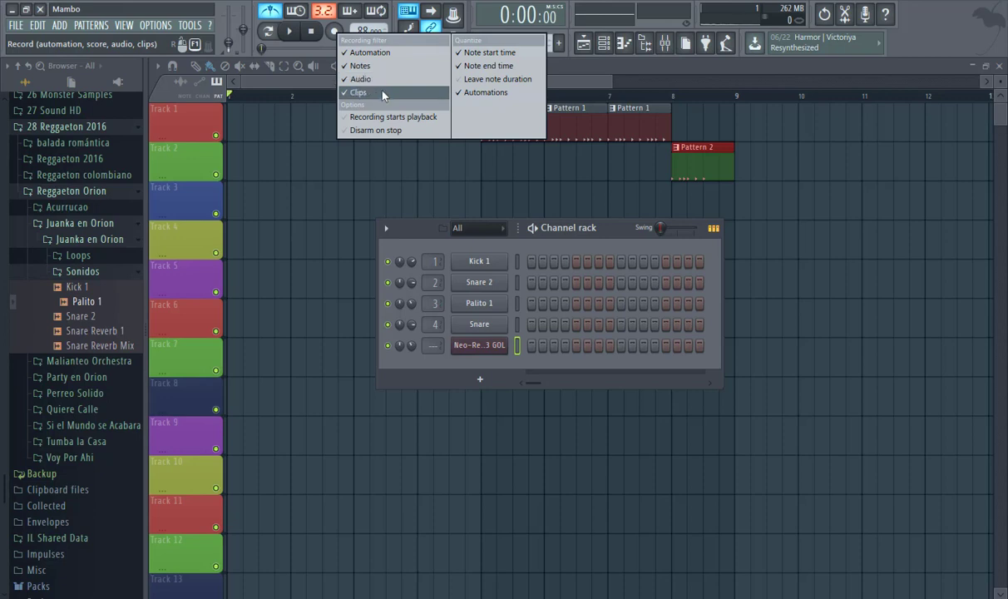
click(335, 33)
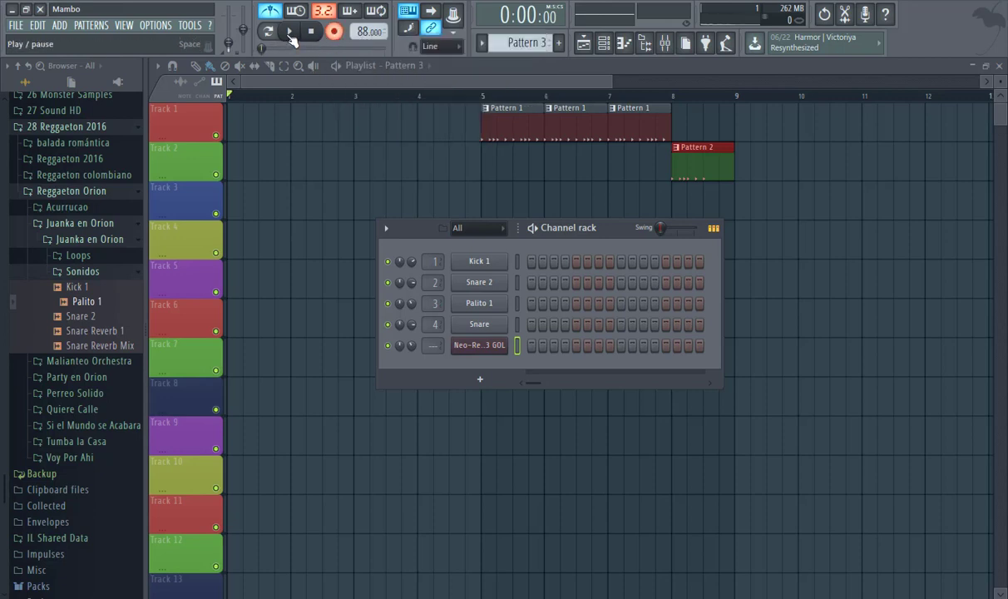
- Record C5–E5–G5 and D5–F5–A5 chords, each twice, and closing F6 and G6 notes into Pattern 3, and disarm recording
click(290, 35)
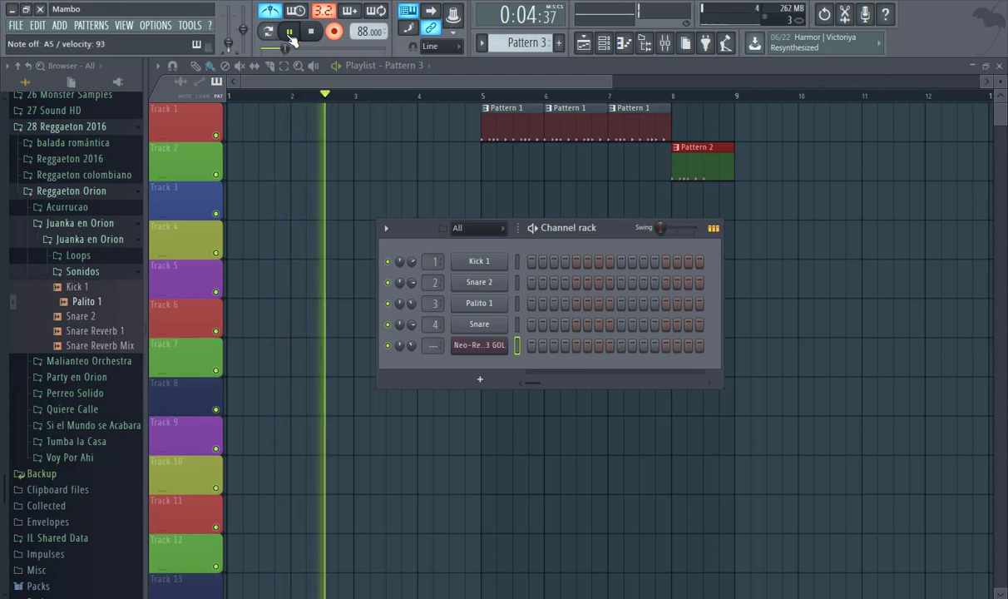
key(space)
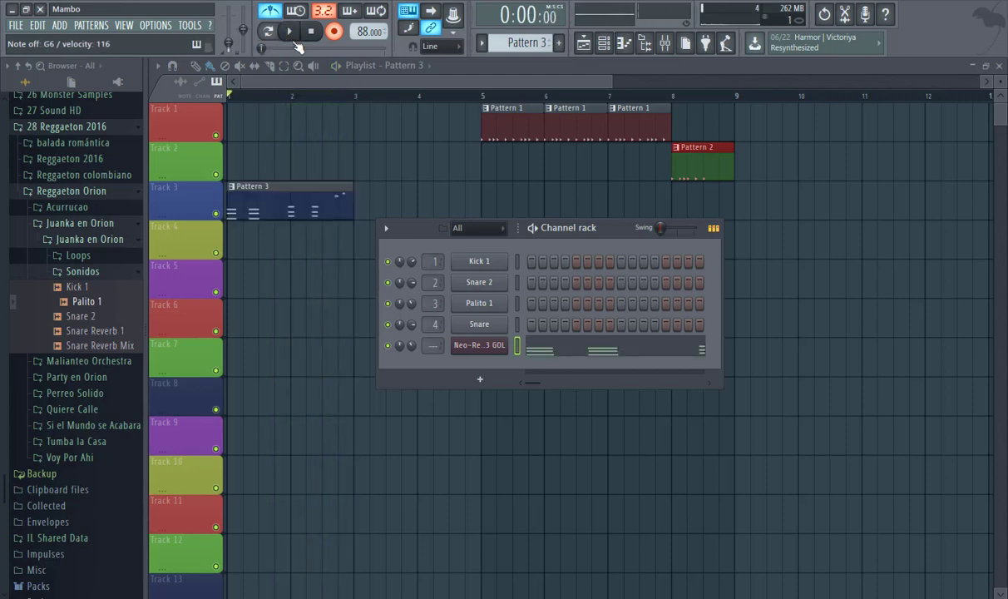
click(333, 31)
- Show the Neo-Retro 3 GOL recording in the piano roll and quantise its notes
click(589, 355)
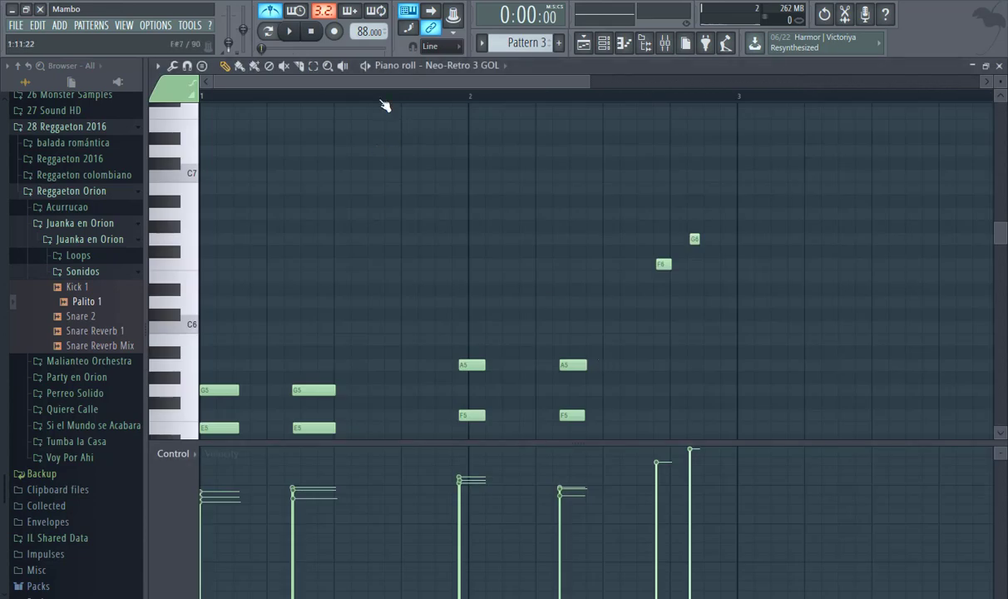
scroll(374, 216, down, 4)
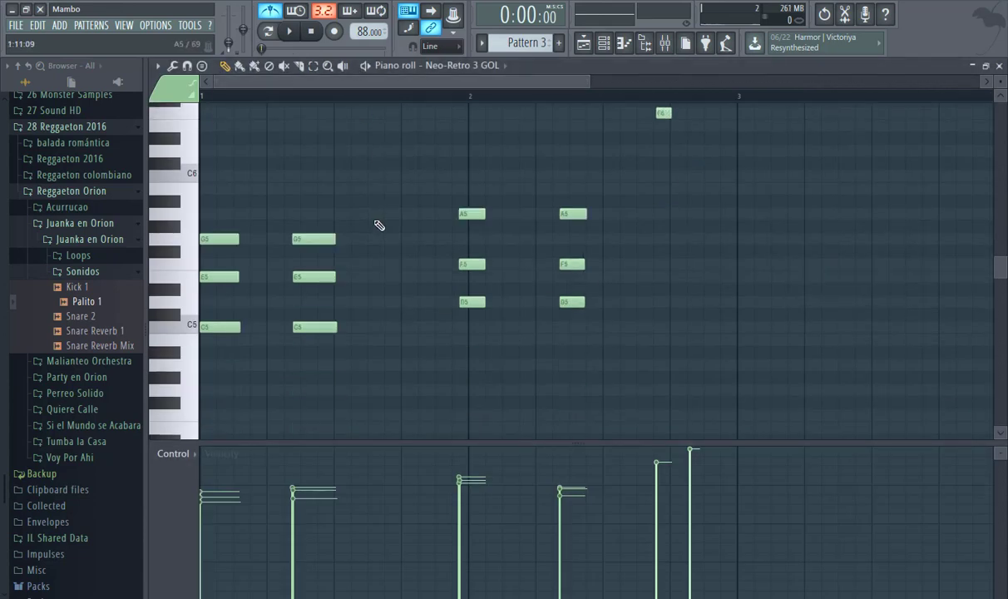
key(ctrl+q)
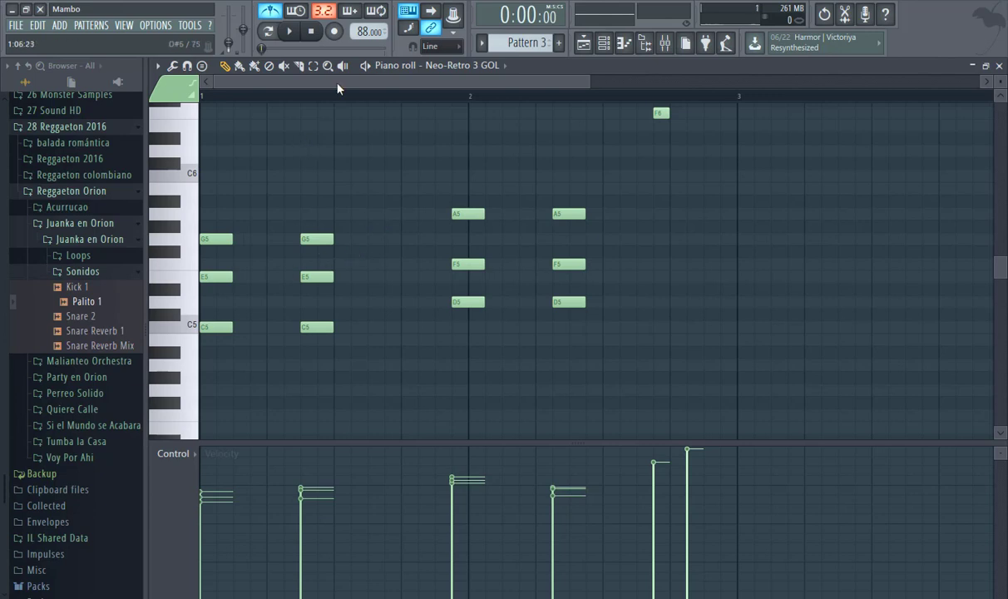
- During playback, shift both D5–F5–A5 chords and the closing F6 and G6 notes so the first of these chords starts at bar 2
click(292, 31)
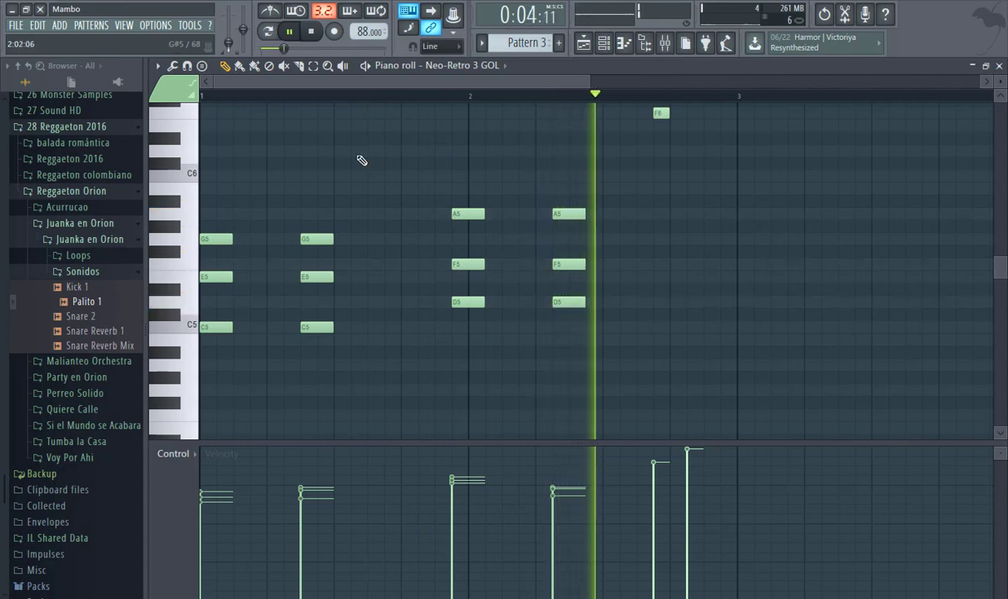
click(313, 65)
scroll(371, 193, up, 3)
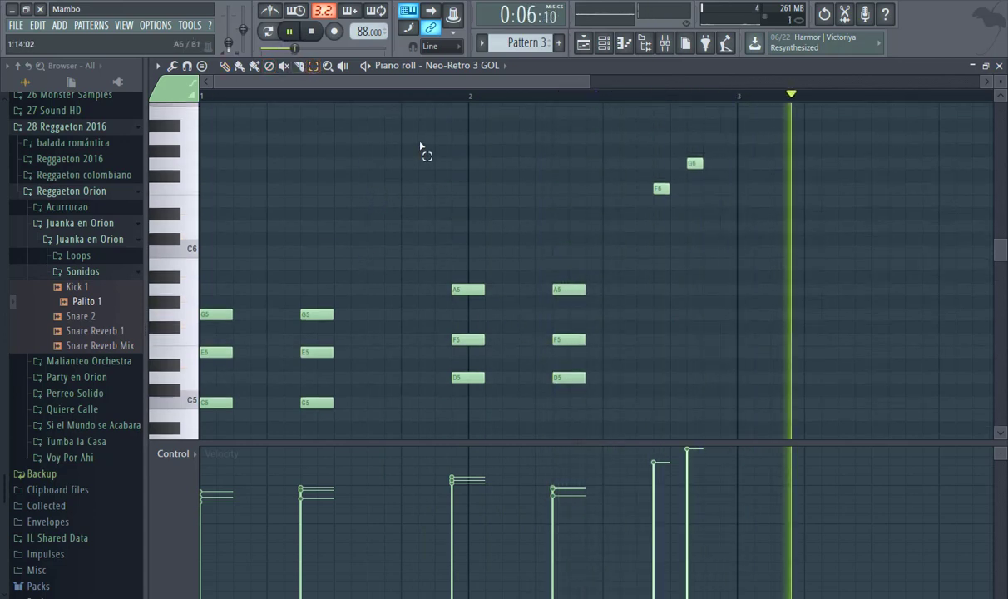
drag(419, 130, 848, 420)
click(238, 65)
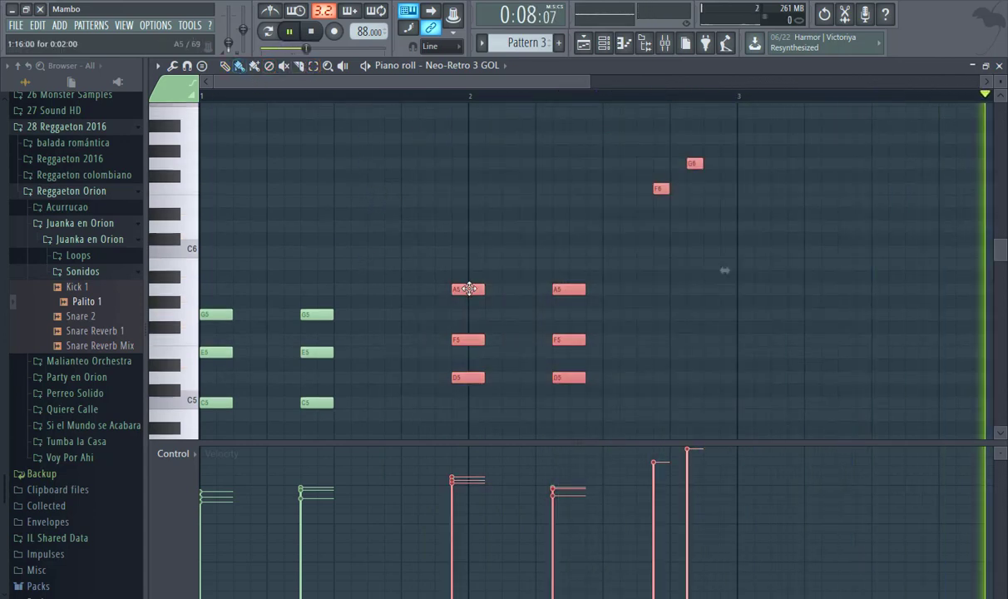
drag(473, 289, 490, 288)
scroll(758, 441, down, 2)
scroll(680, 434, up, 3)
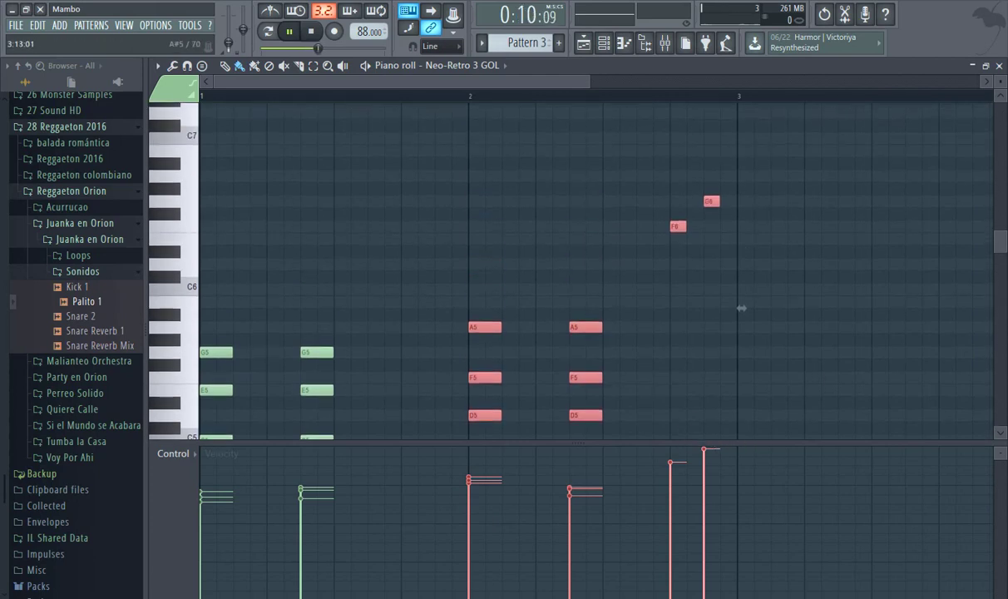
- In the playlist, add Pattern 3 at bar 3 on Track 3 and at bars 5 and 7 on Track 5
key(F5)
key(F6)
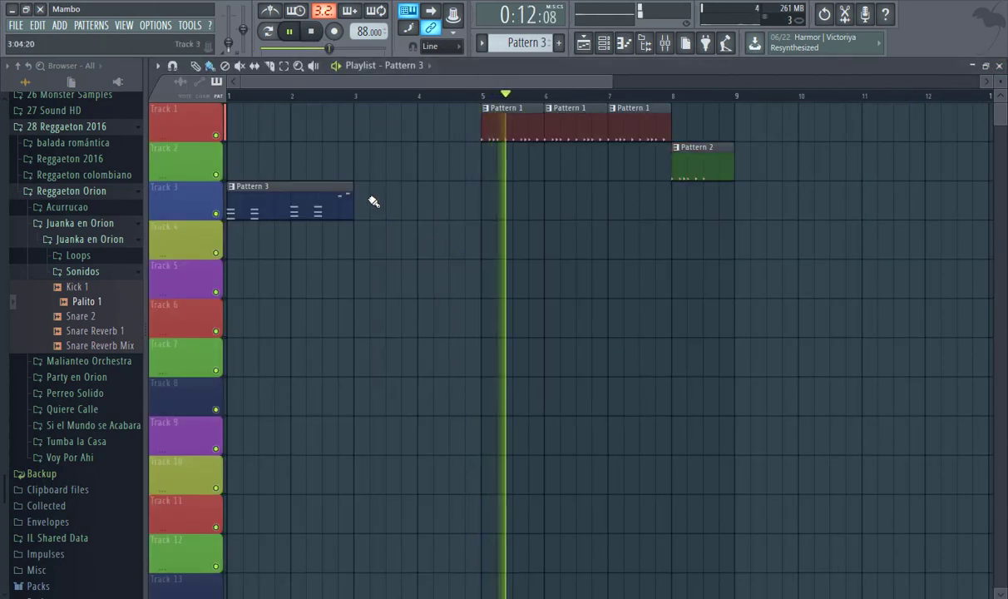
click(378, 199)
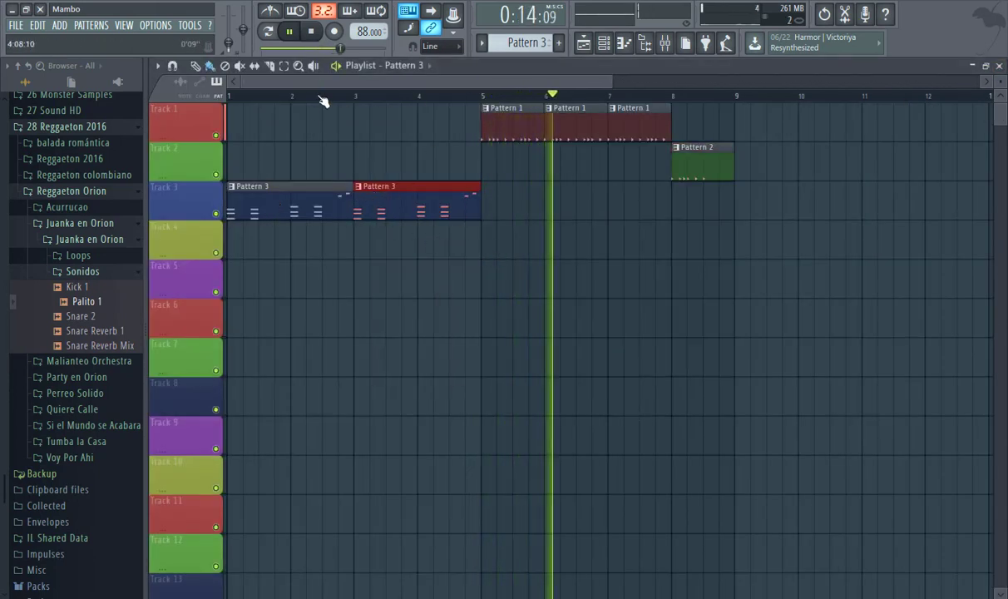
drag(484, 283, 724, 301)
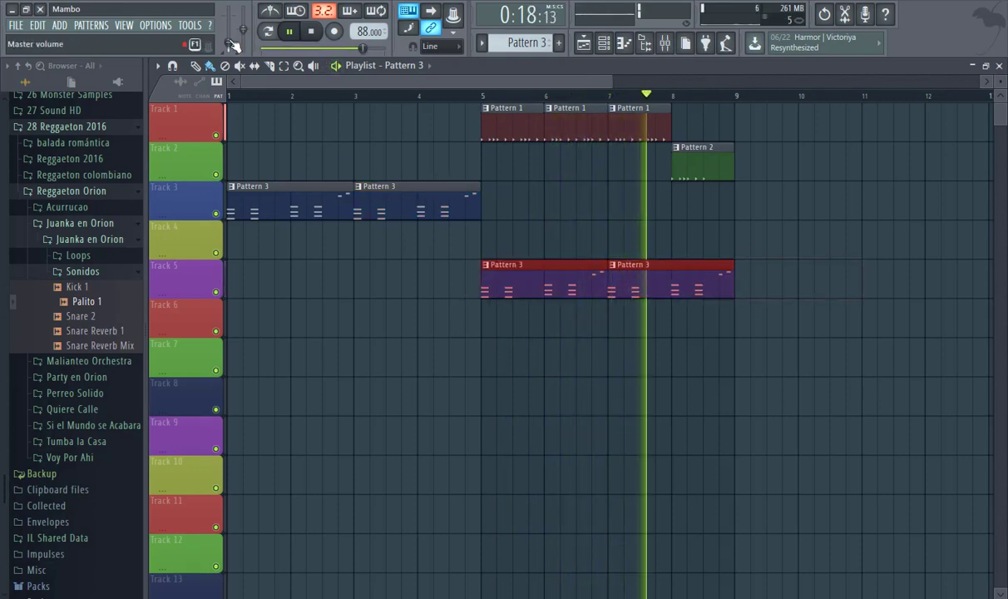
- Clone the Neo-Retro 3 GOL channel and reposition the cloned synth's window
click(624, 43)
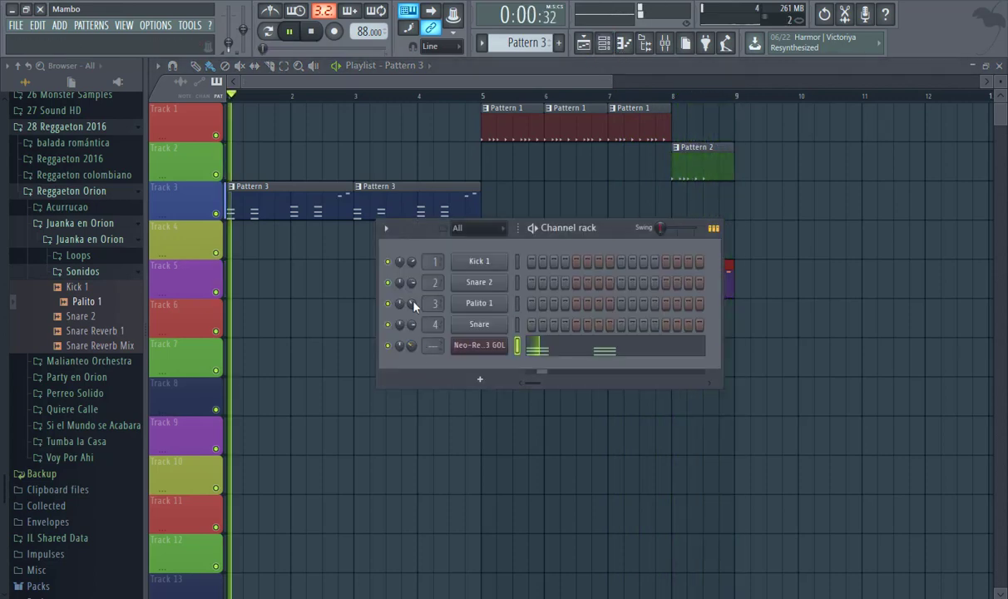
right_click(475, 351)
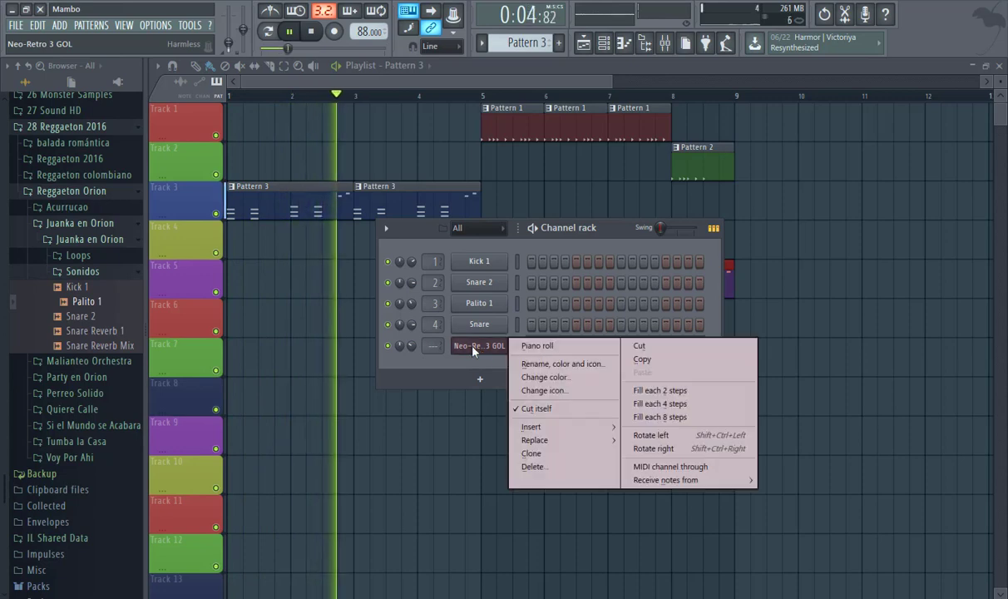
click(536, 453)
drag(651, 156, 631, 115)
- Audition the cloned synth's bass presets from Boulder AG through DX Bass 2 FG to E-Bass NUC, and close its window
click(751, 115)
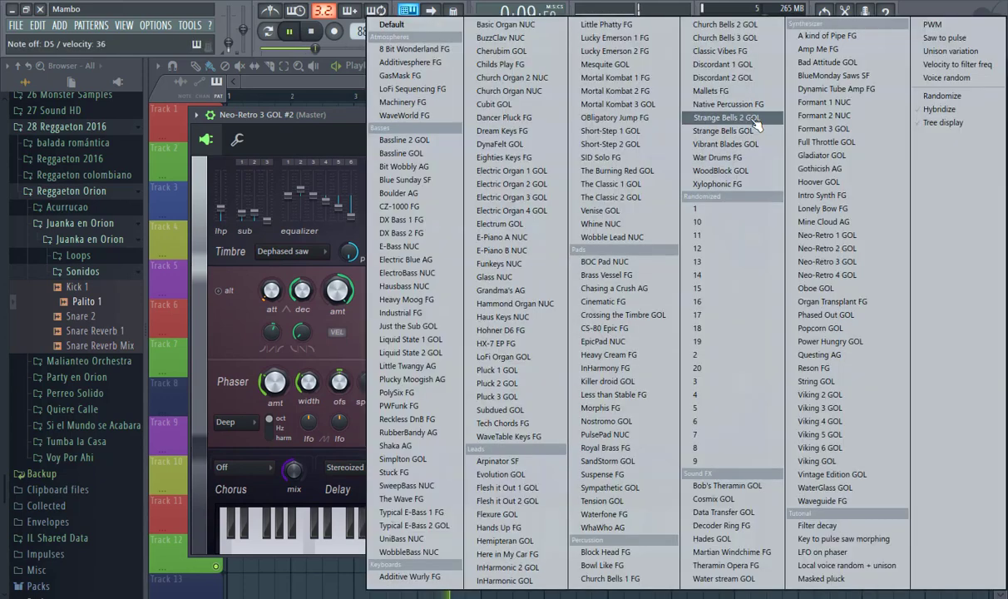
click(398, 193)
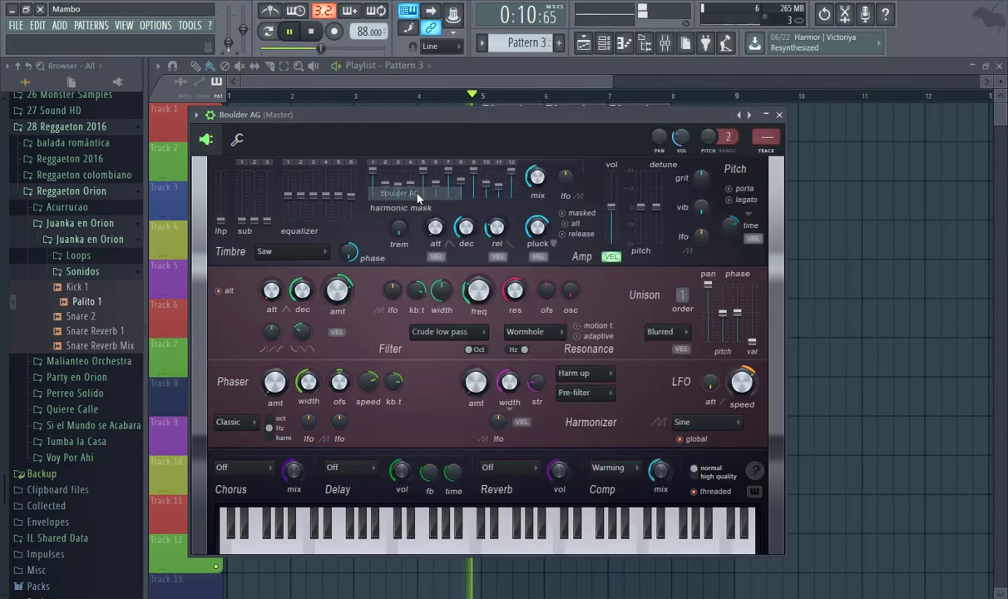
click(749, 114)
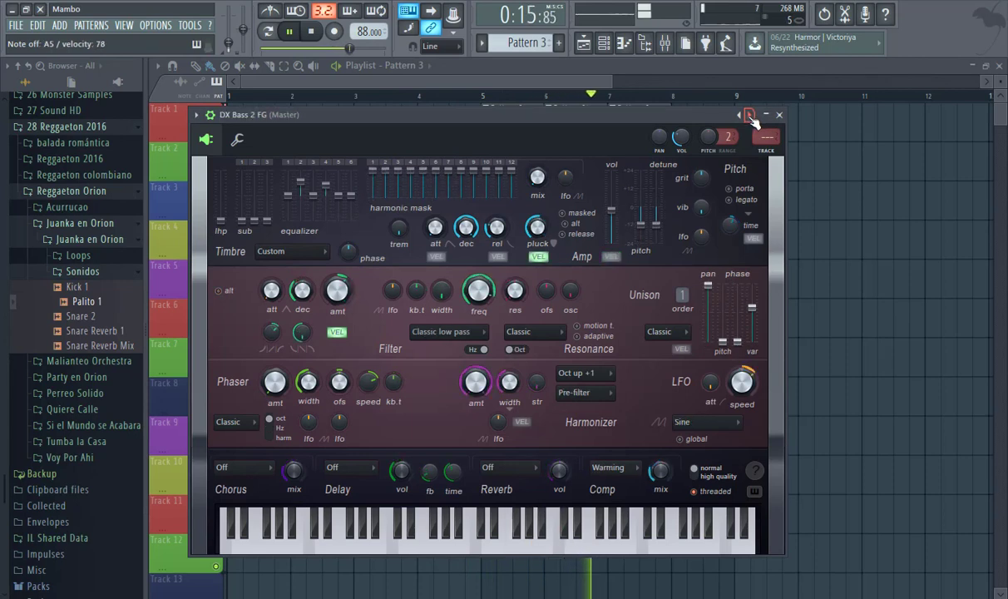
click(749, 114)
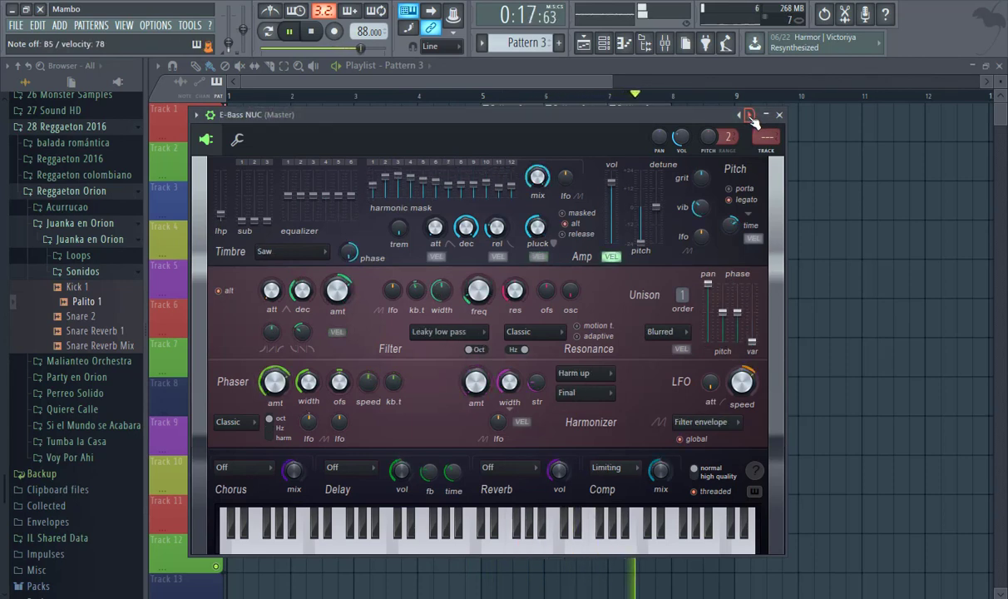
click(739, 115)
click(749, 115)
click(779, 115)
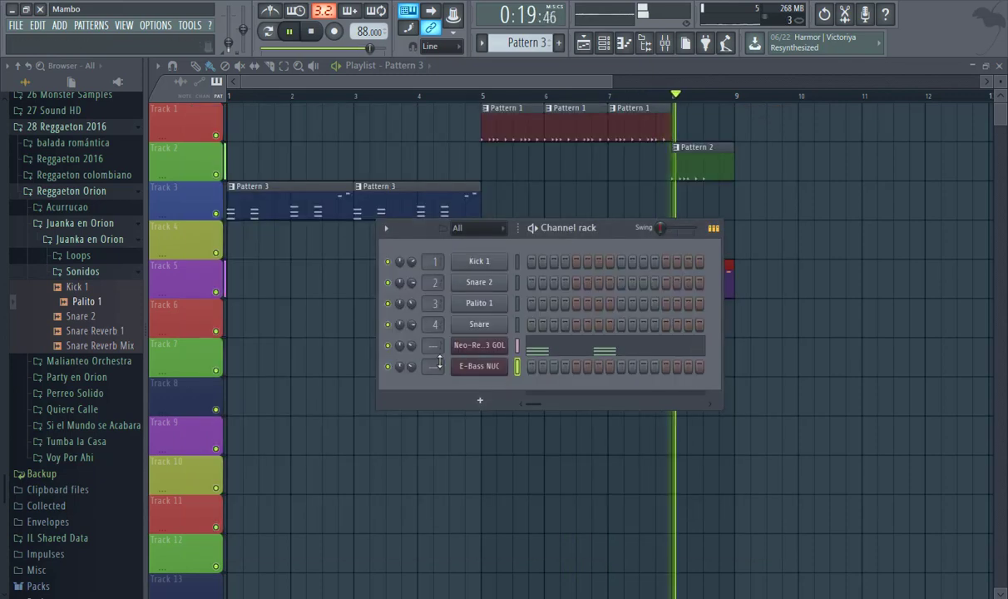
- Reopen the E-Bass NUC synth and audition Electric Blue AG, Additive Wurly FG, Basic Organ NUC and BuzzClav NUC
click(466, 366)
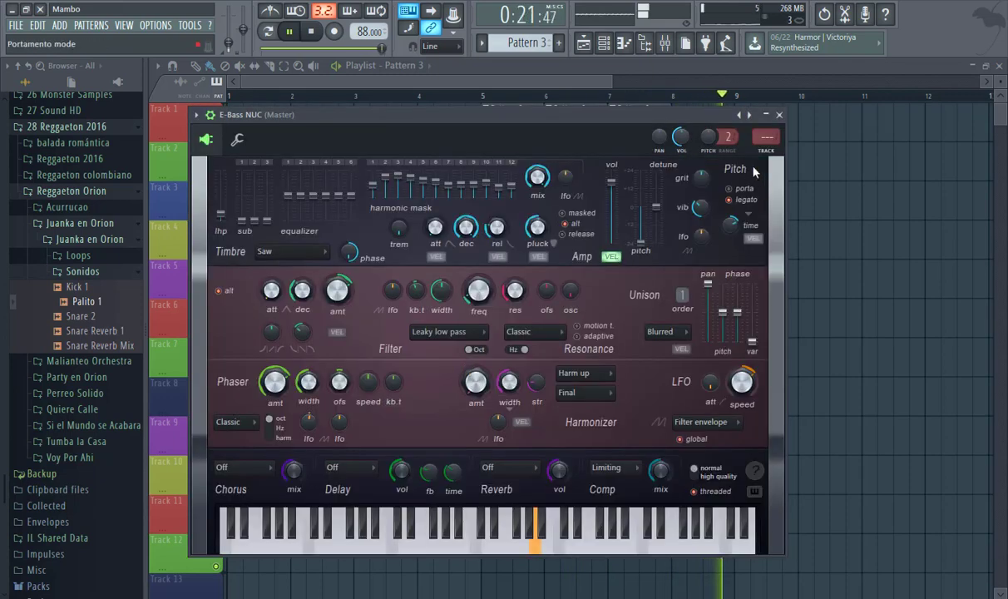
click(750, 114)
right_click(749, 115)
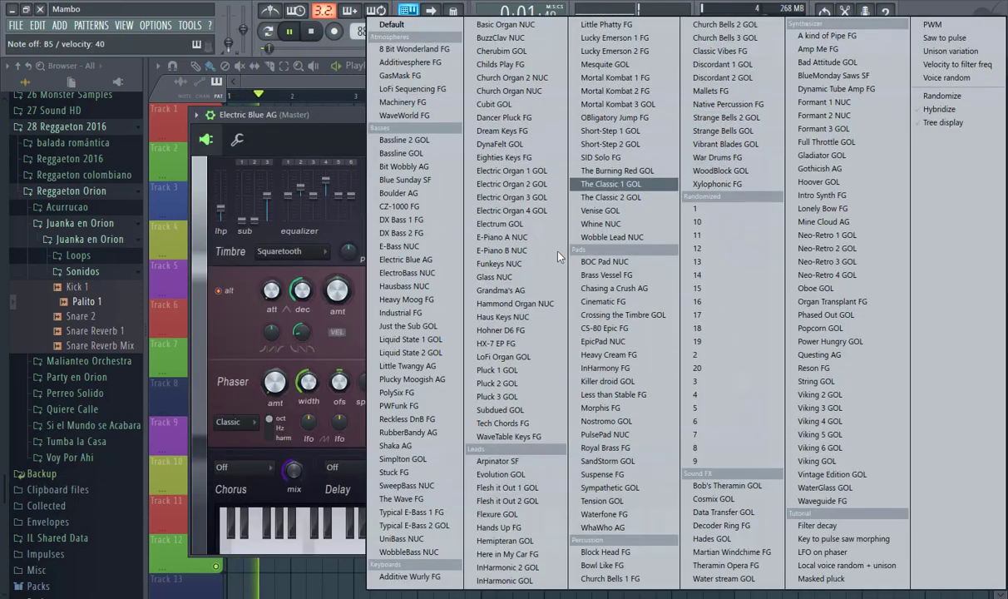
click(409, 576)
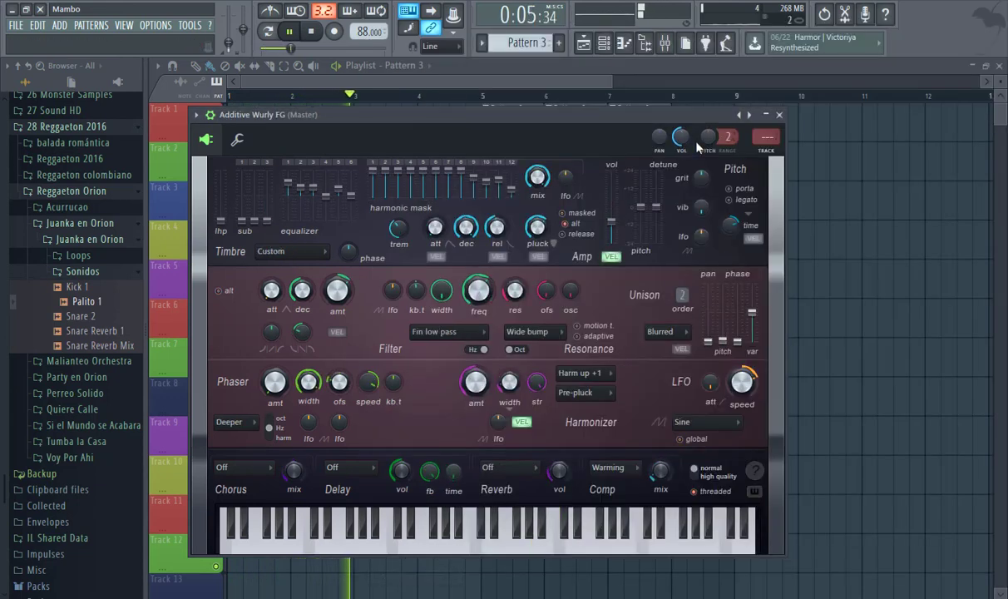
click(750, 115)
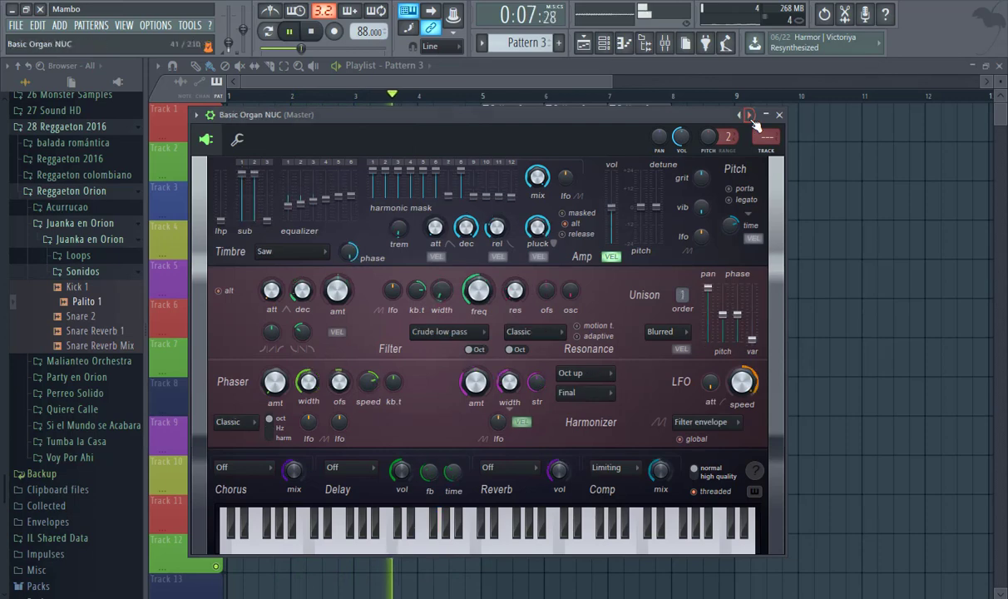
click(749, 116)
- Audition the lead presets from Arpinator SF to Here in My Car FG, settle on Hemipteran GOL and close the synth window
right_click(753, 120)
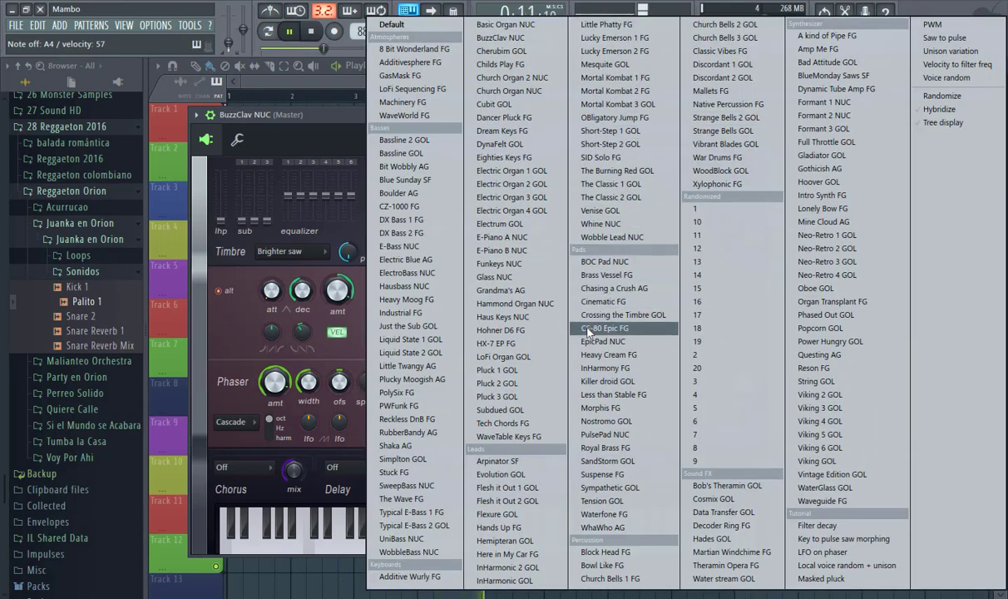
click(503, 461)
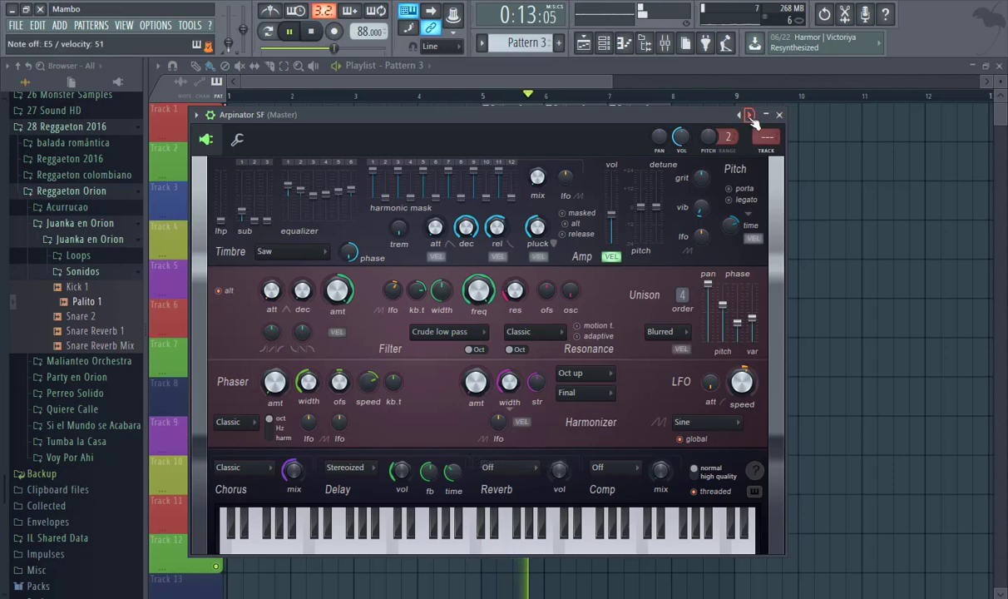
click(750, 116)
click(750, 116)
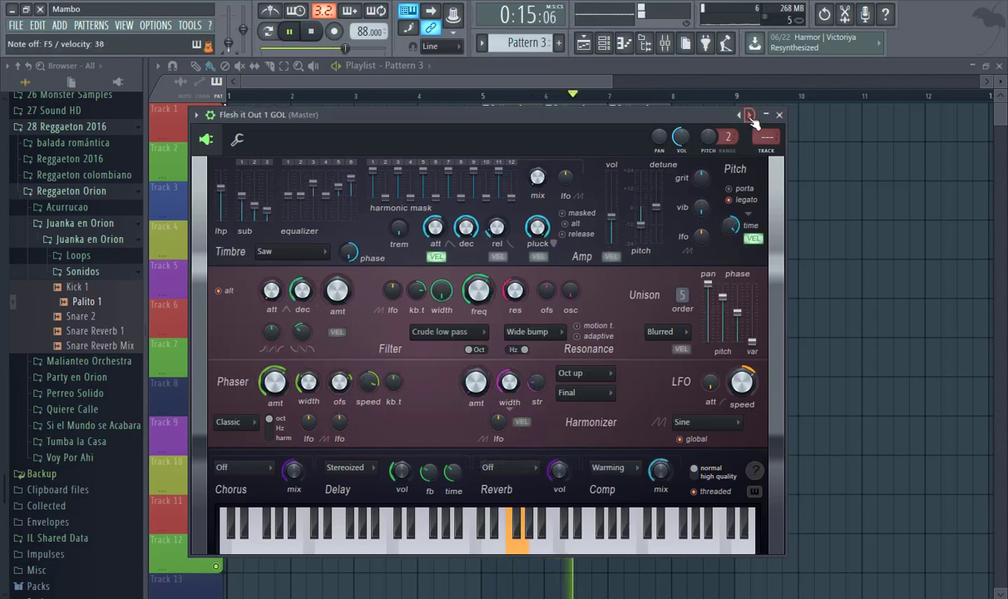
click(751, 117)
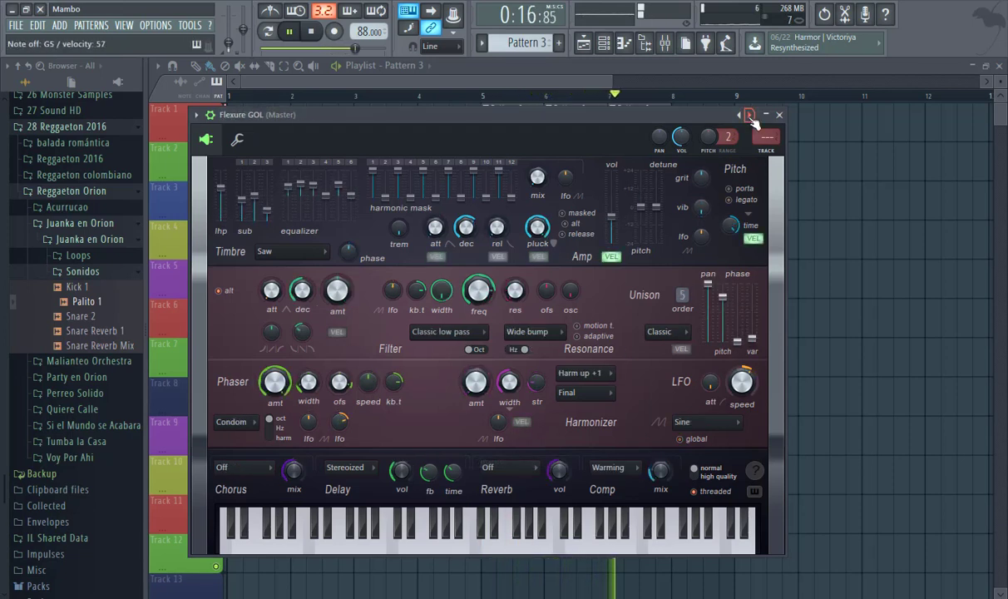
click(750, 117)
click(750, 116)
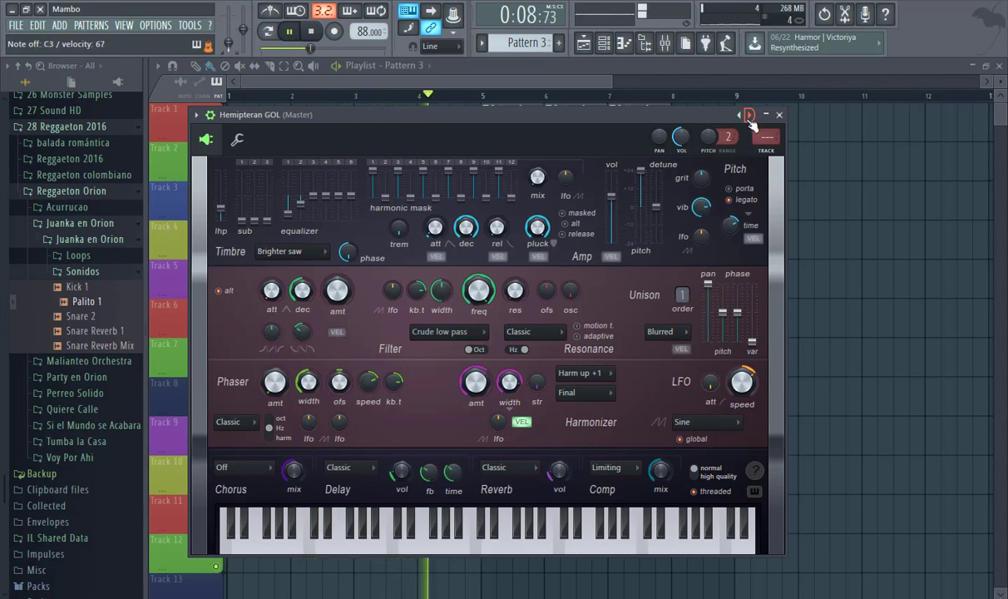
click(749, 115)
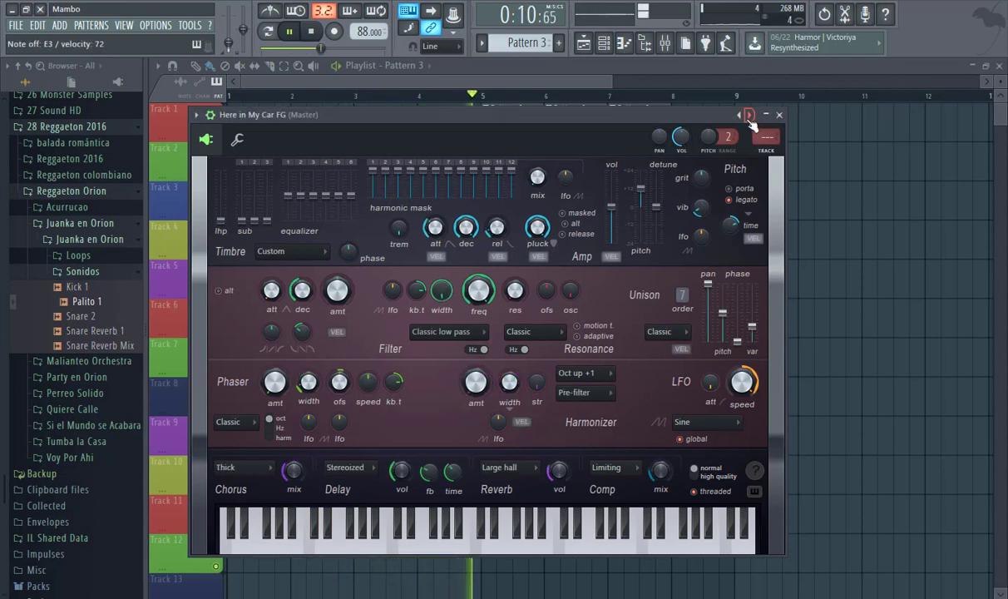
click(749, 115)
click(740, 115)
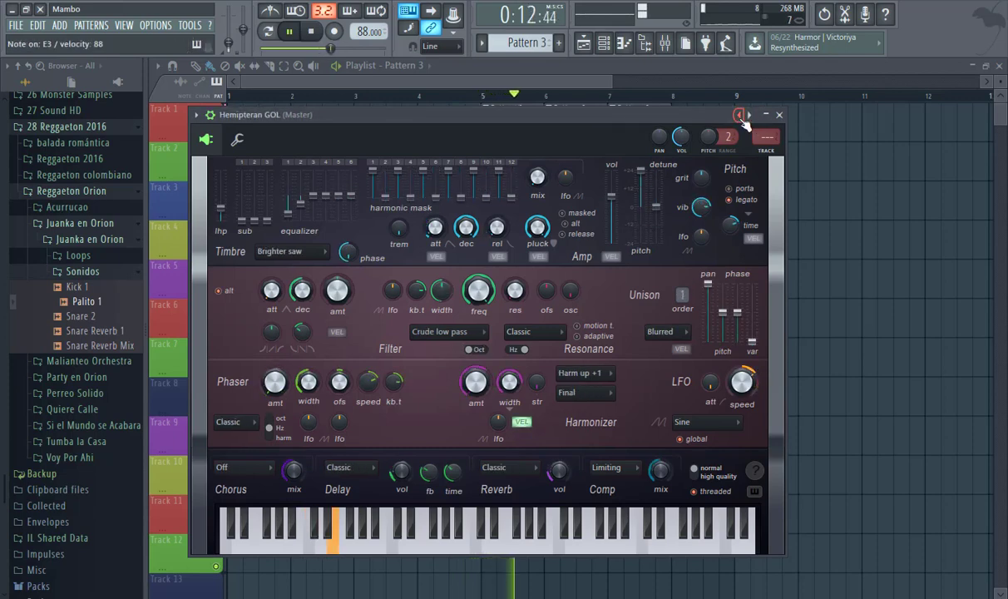
click(779, 115)
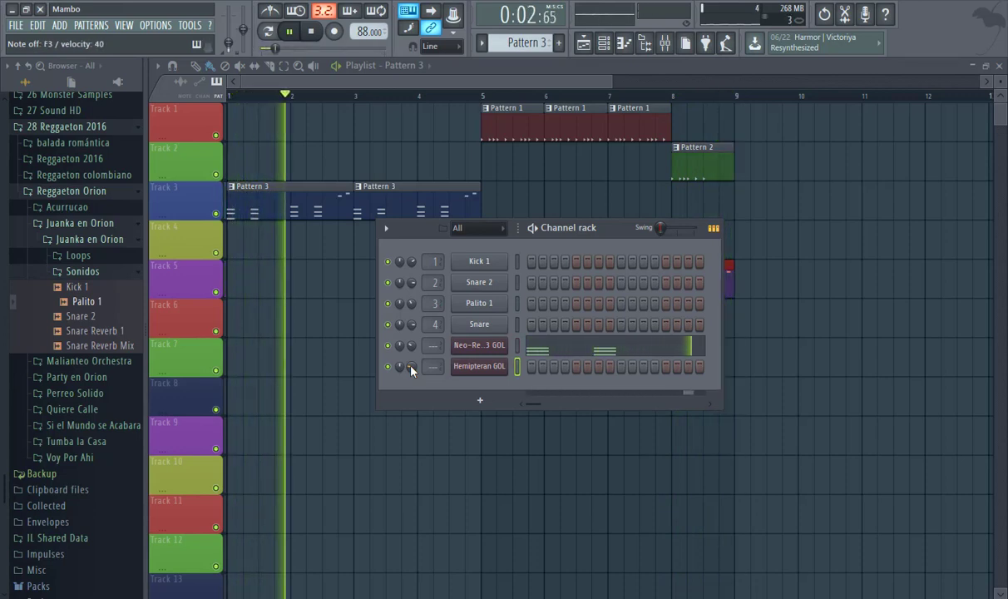
- Select bars 1 through 4 in the playlist as the loop range
click(235, 98)
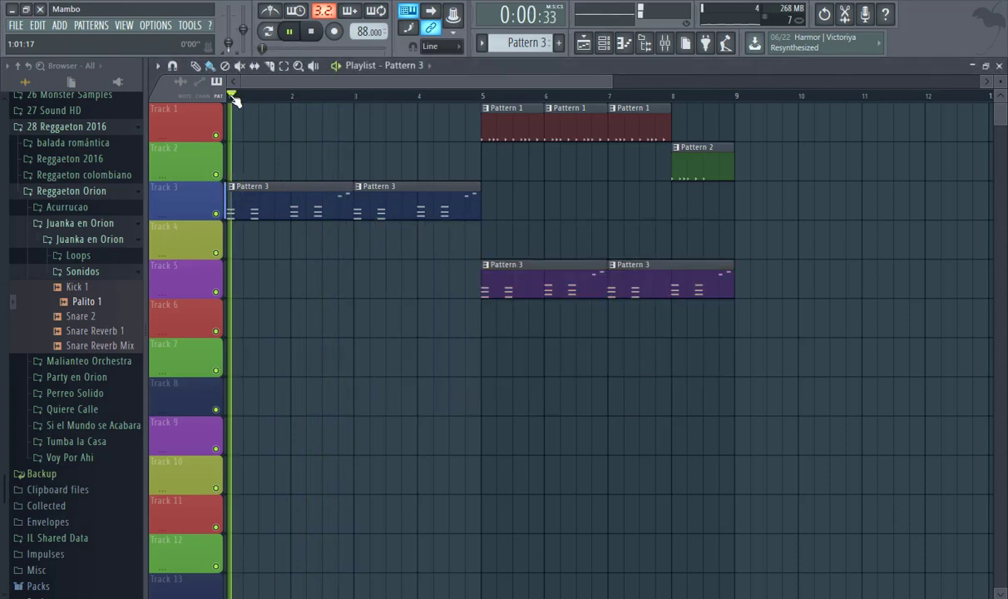
drag(235, 98, 480, 109)
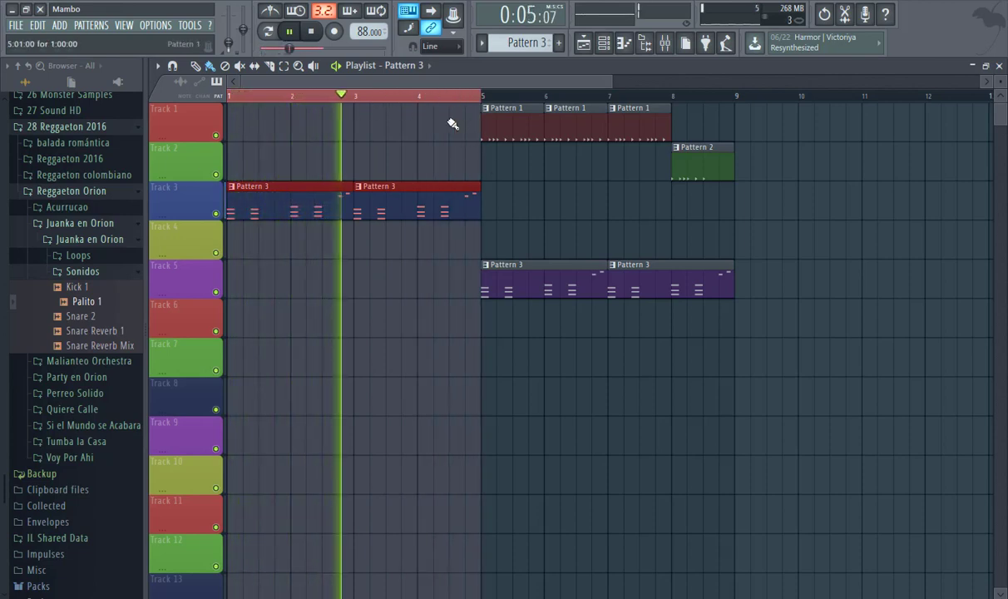
- Create Pattern 4 with its default name and record a two-bar Hemipteran GOL line into it
click(559, 42)
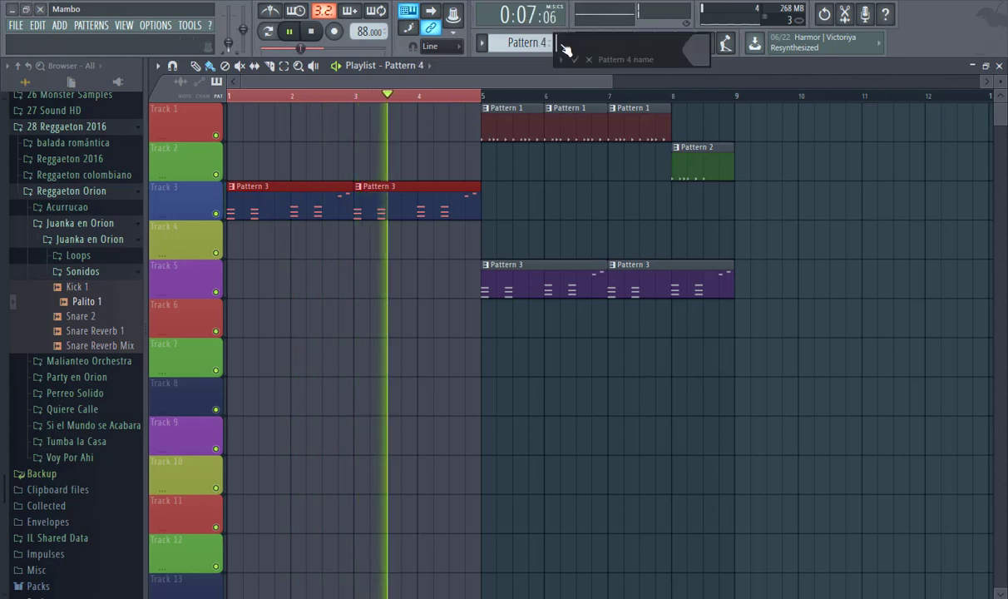
click(574, 60)
key(space)
click(578, 50)
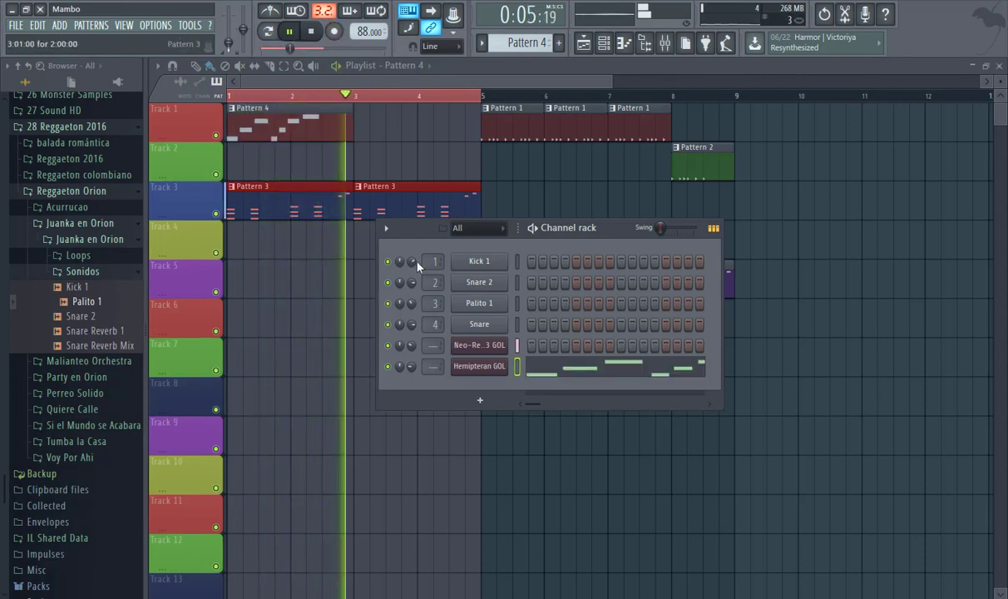
- Stop playback and quantize the Hemipteran GOL notes of Pattern 4 in the piano roll
key(space)
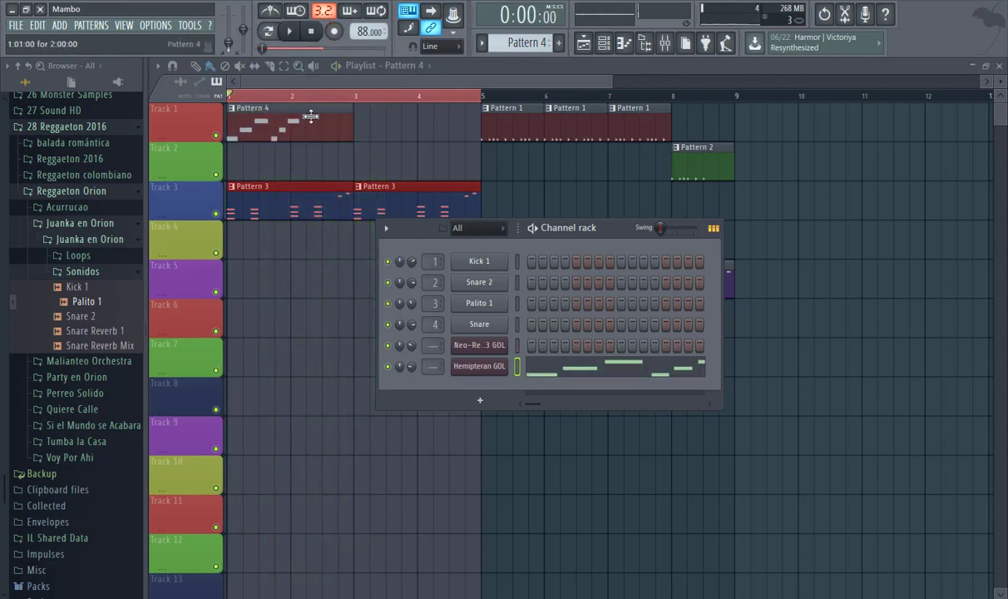
key(F6)
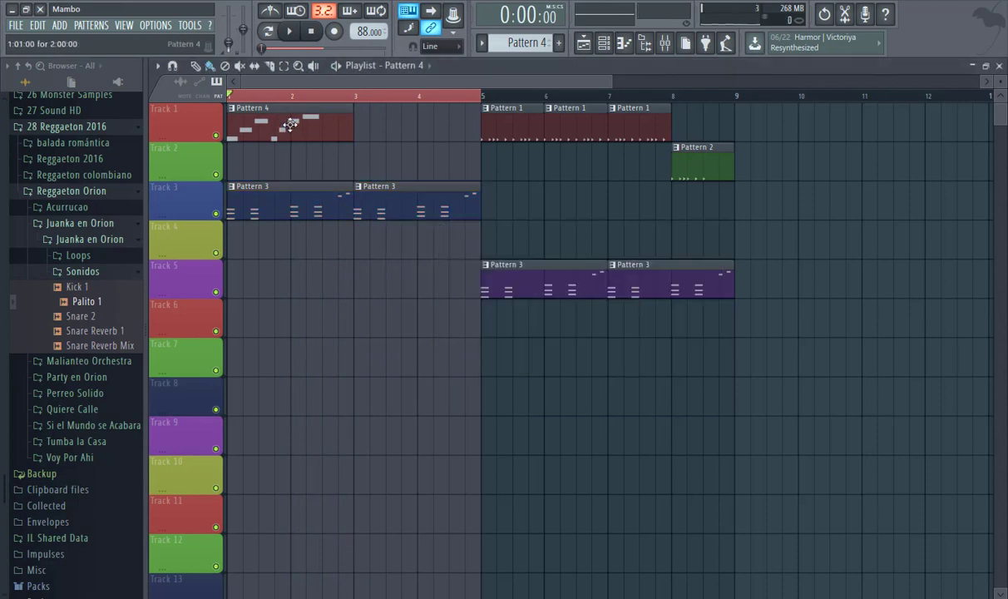
key(F7)
scroll(423, 352, down, 5)
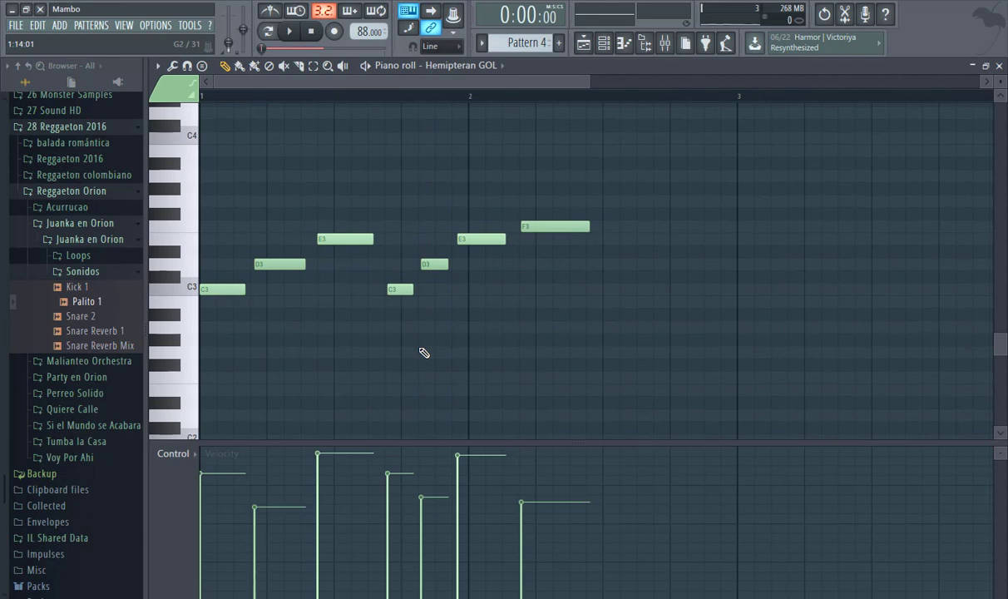
key(ctrl+q)
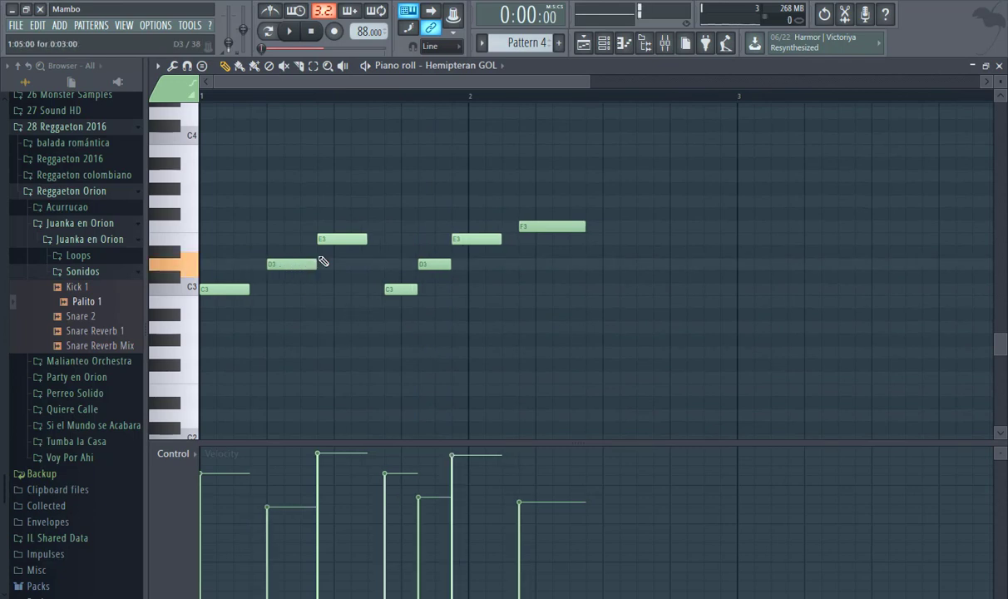
- Move the first E3, second C3 and second D3 one step later, and align the second E3 with the start of bar 2
drag(350, 244, 366, 243)
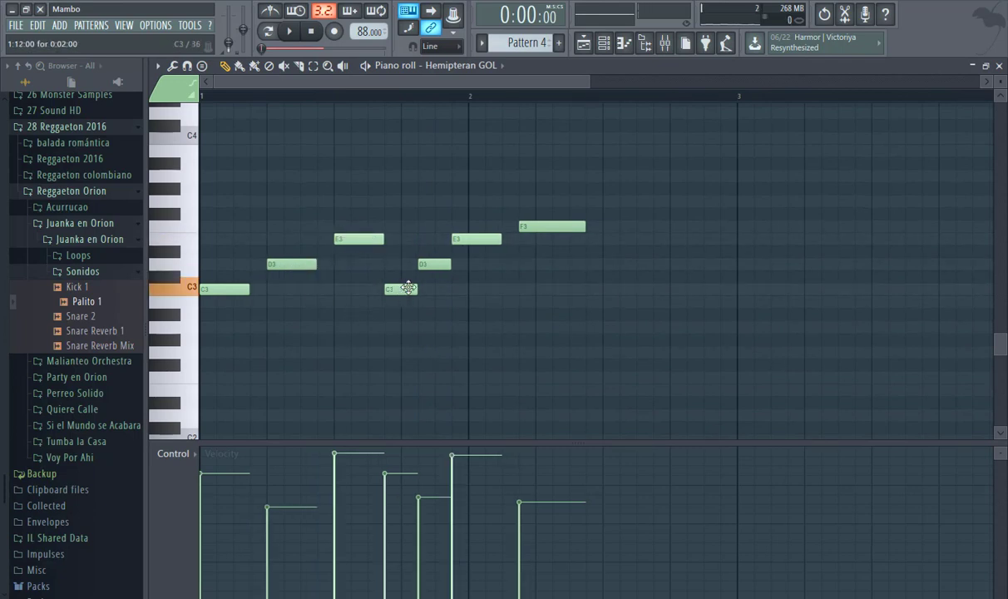
drag(434, 268, 449, 266)
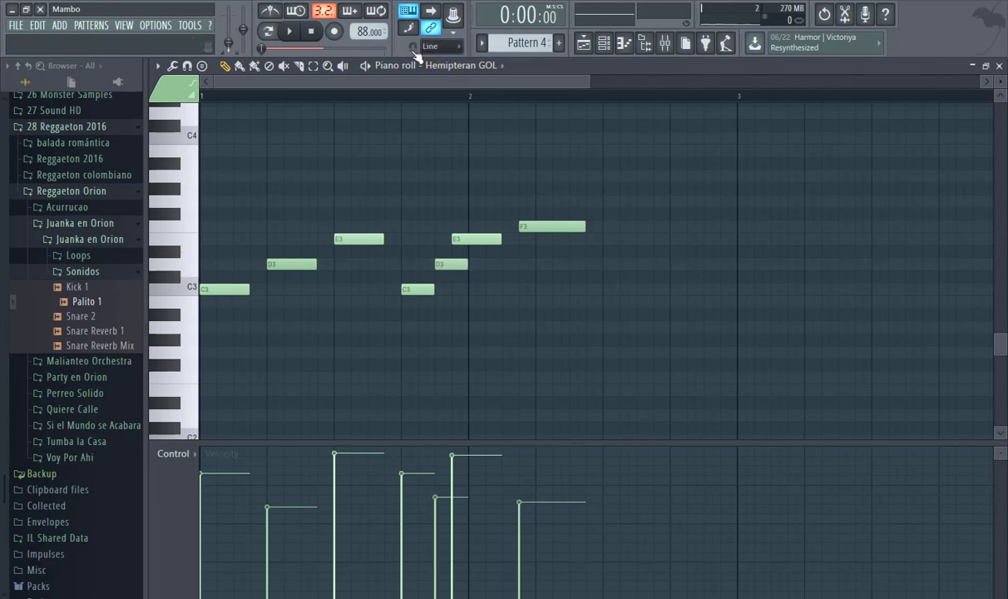
click(443, 48)
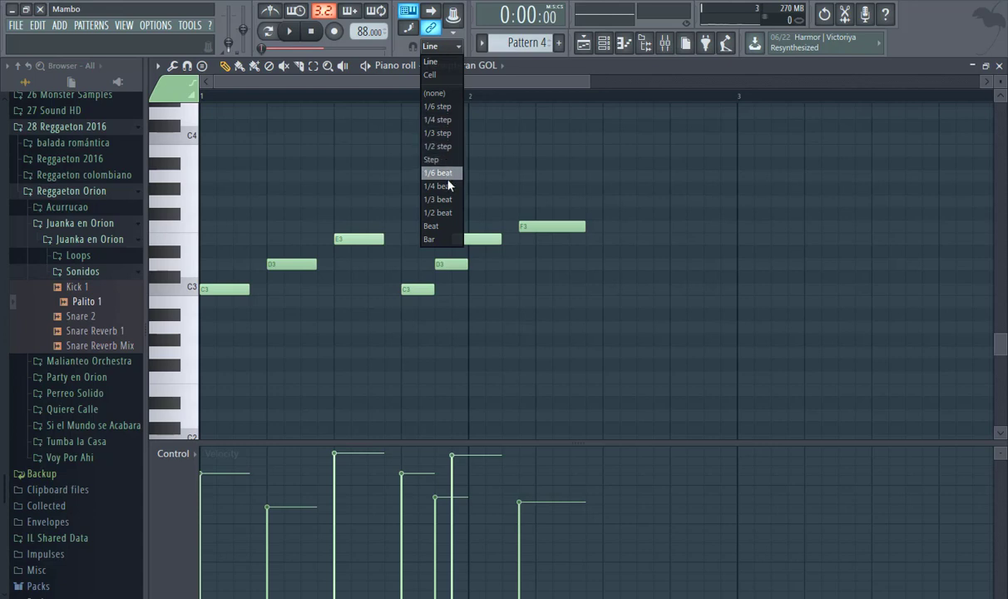
click(455, 98)
mouse_move(478, 239)
mouse_down()
mouse_move(493, 238)
mouse_move(470, 236)
mouse_move(495, 235)
mouse_move(505, 242)
mouse_move(477, 238)
mouse_move(501, 251)
mouse_move(486, 239)
mouse_move(497, 240)
mouse_up()
click(455, 47)
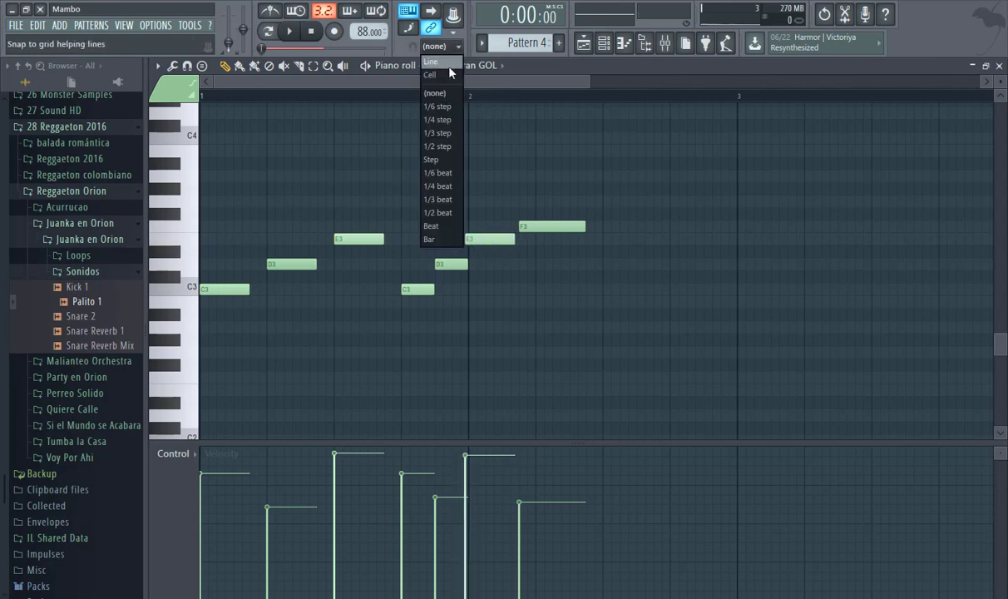
click(446, 62)
drag(478, 239, 484, 238)
right_click(479, 241)
click(478, 241)
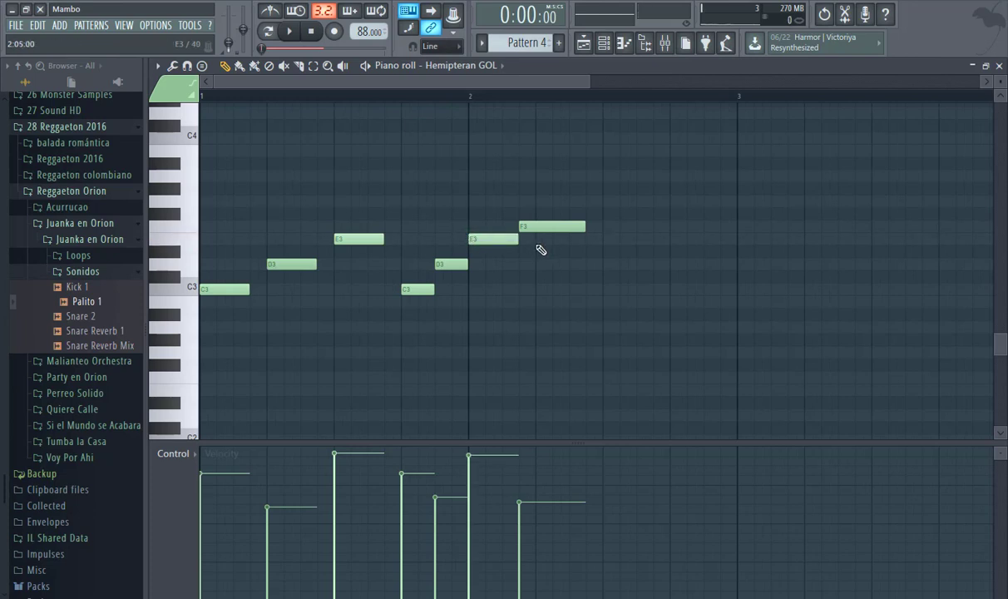
- During playback, lengthen the first C3, D3 and E3 to one beat each, shift F3 one step later and extend the second E3
key(space)
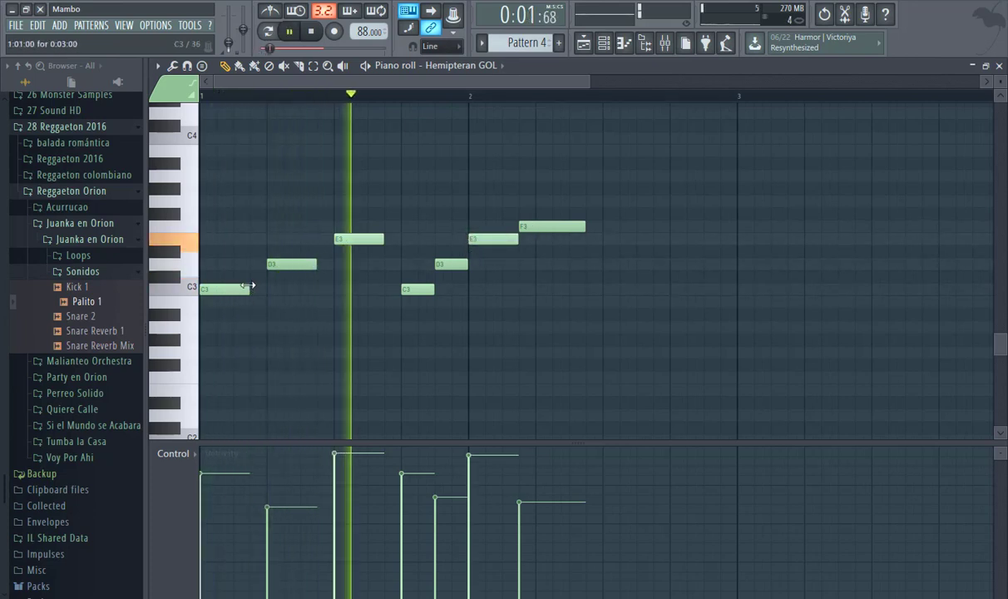
drag(247, 285, 264, 285)
drag(315, 264, 332, 265)
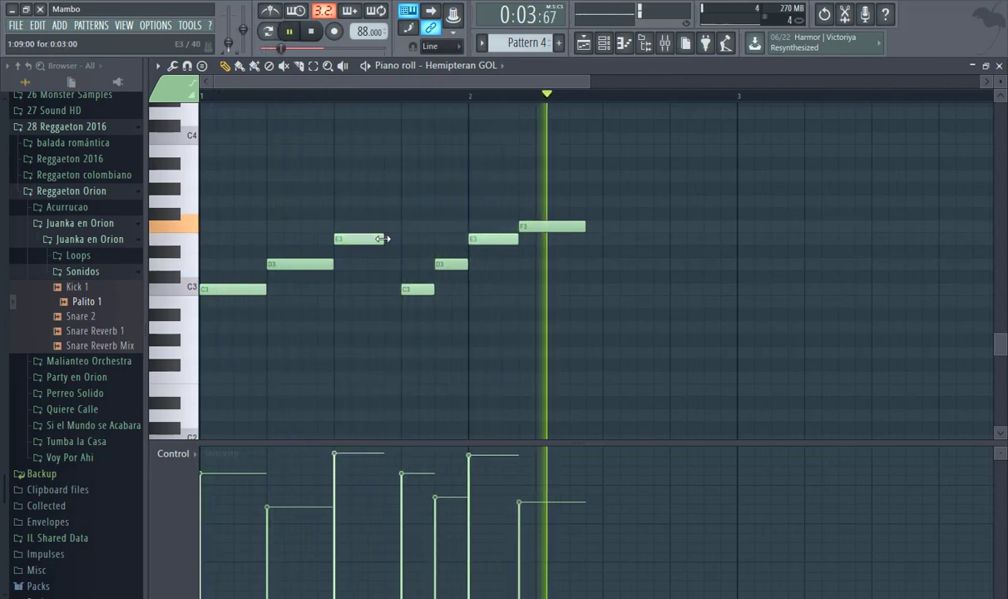
drag(382, 238, 400, 239)
mouse_move(549, 225)
mouse_down()
mouse_move(565, 226)
mouse_move(555, 245)
mouse_up()
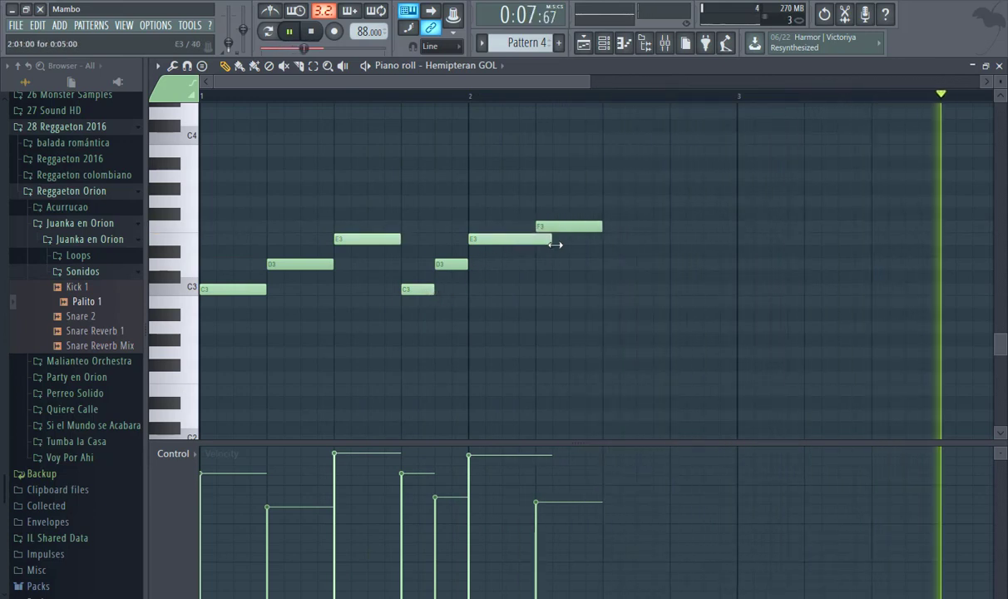
- Try the Hemipteran GOL notes one octave lower and return them to their original octave
click(999, 67)
click(607, 374)
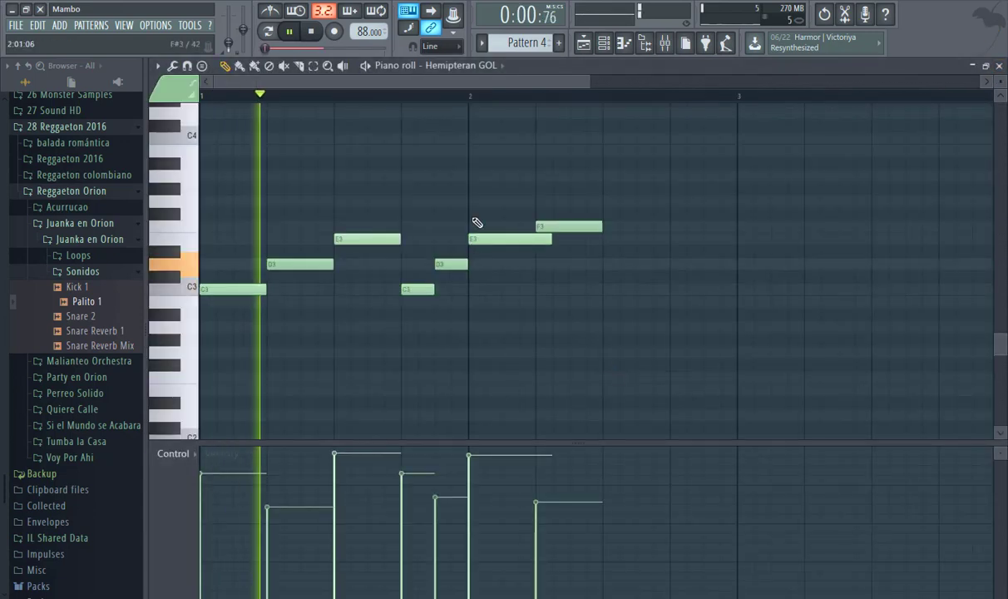
key(ctrl+Down)
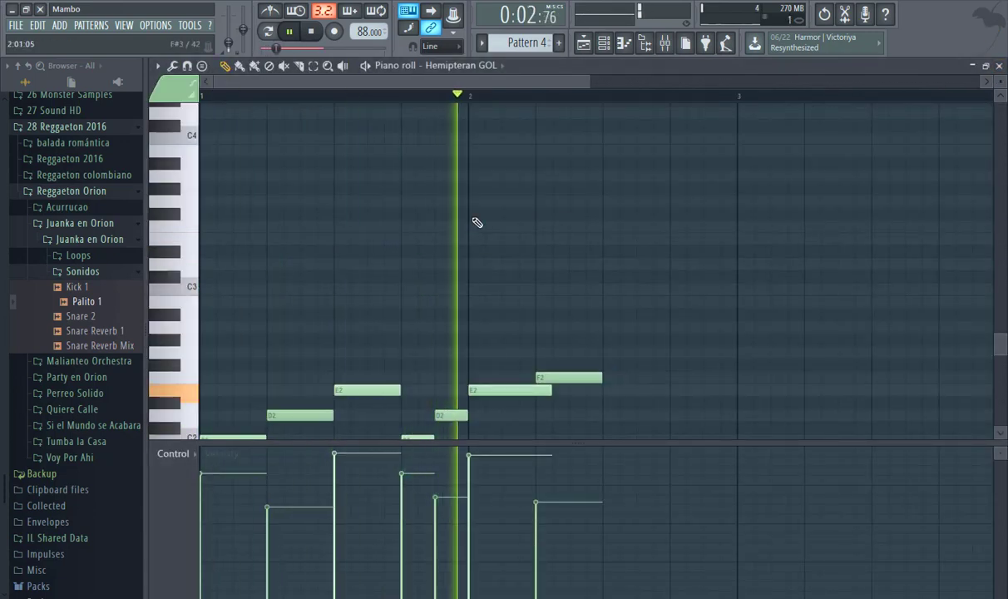
key(ctrl+Up)
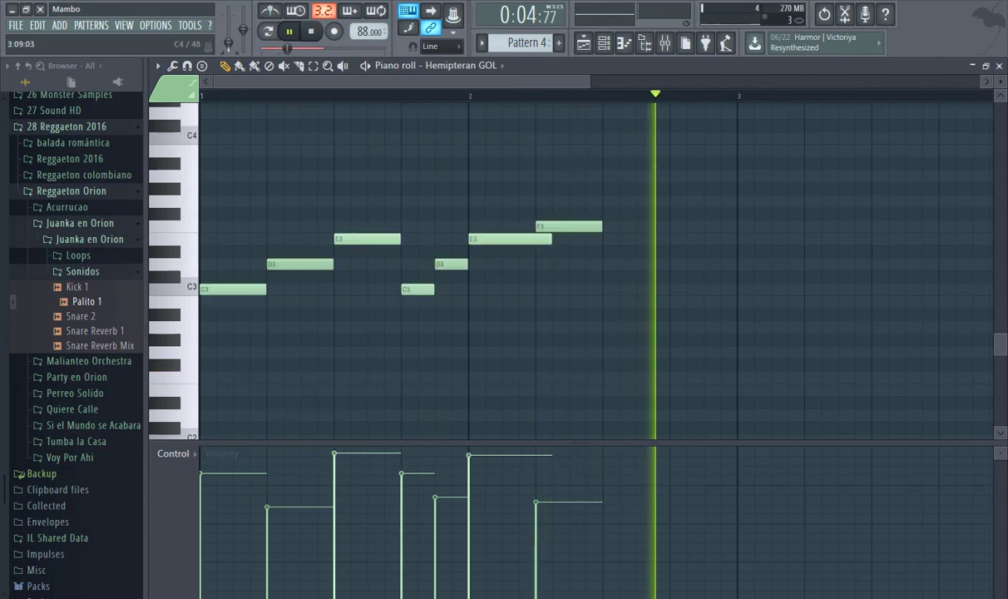
- Move the Pattern 4 clip to Track 8 at bar 1 and place a copy on the same track at bar 5
key(F7)
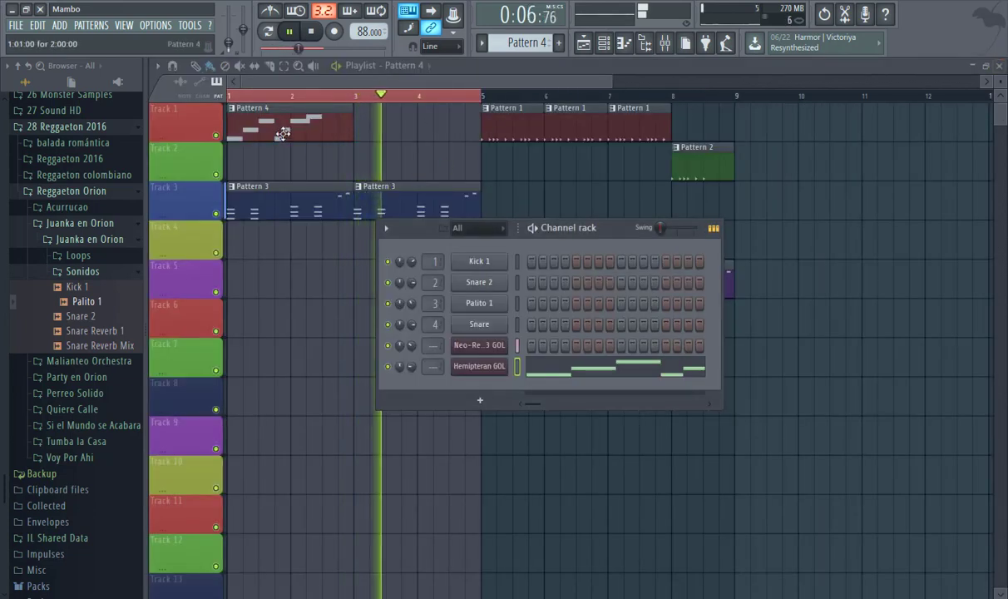
key(F6)
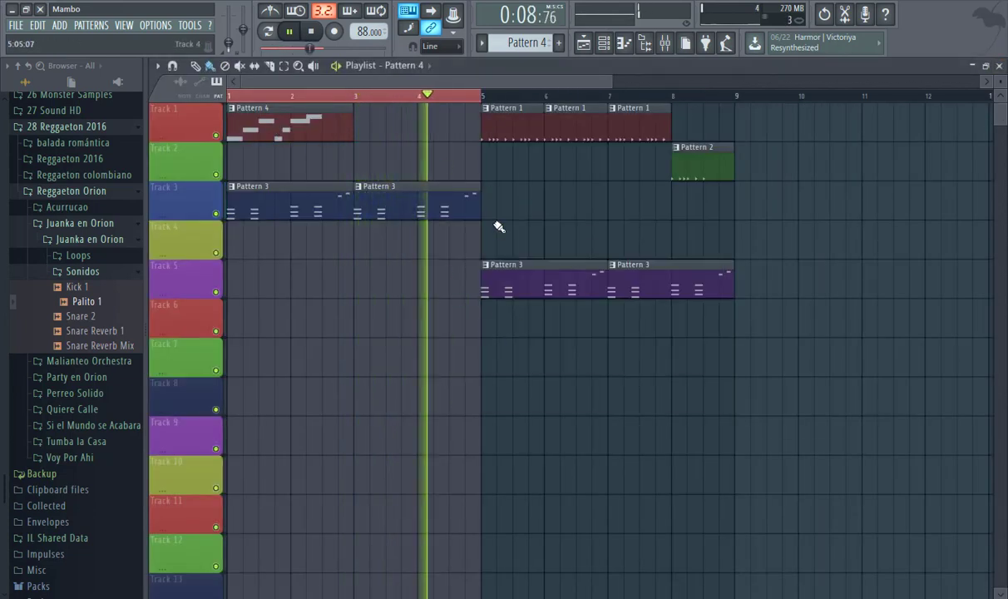
drag(264, 134, 251, 432)
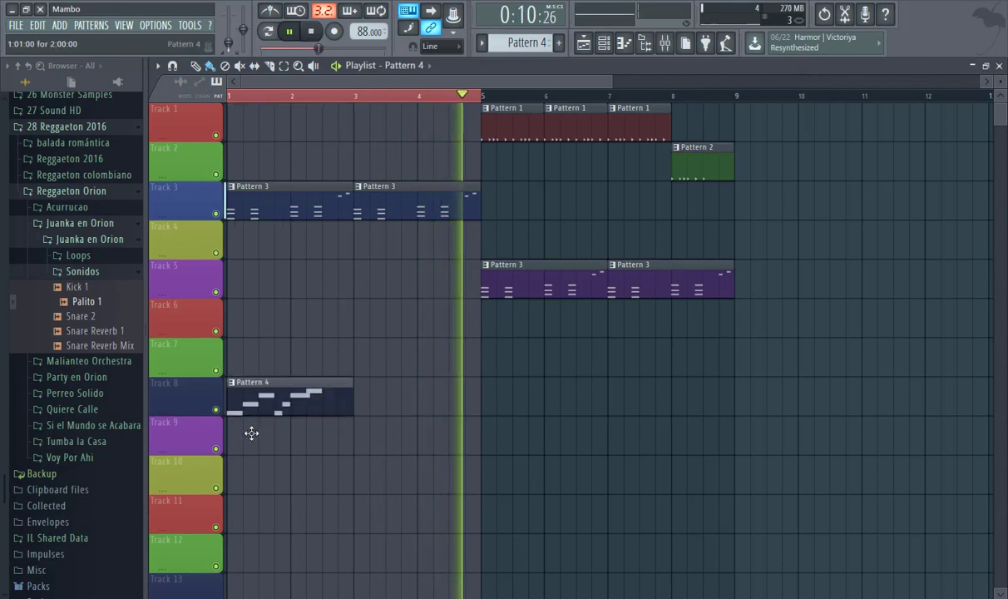
click(499, 398)
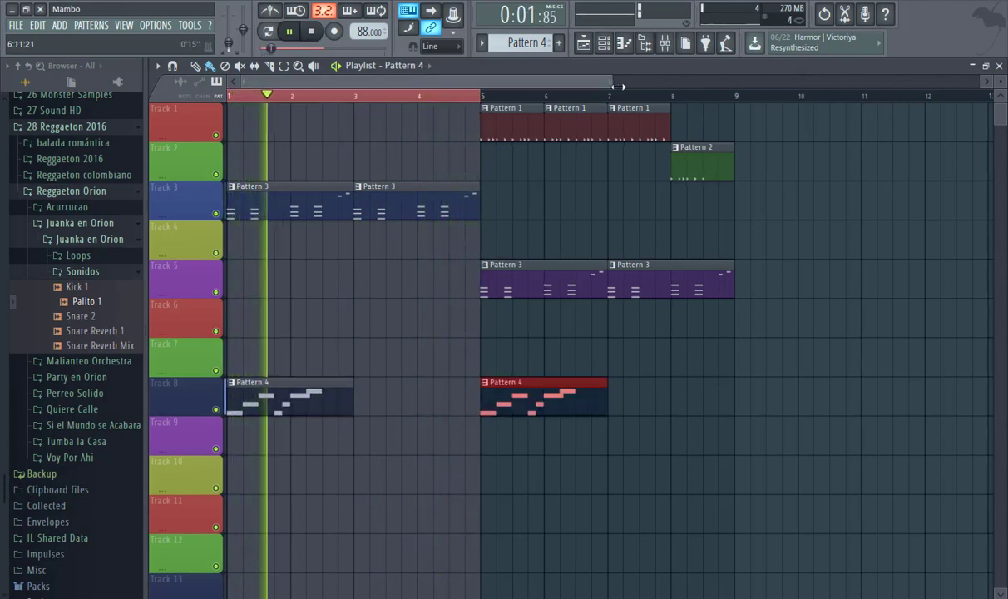
- Stop playback, fit more bars into the playlist view and narrow the browser slightly
drag(612, 82, 646, 81)
drag(1002, 83, 1002, 91)
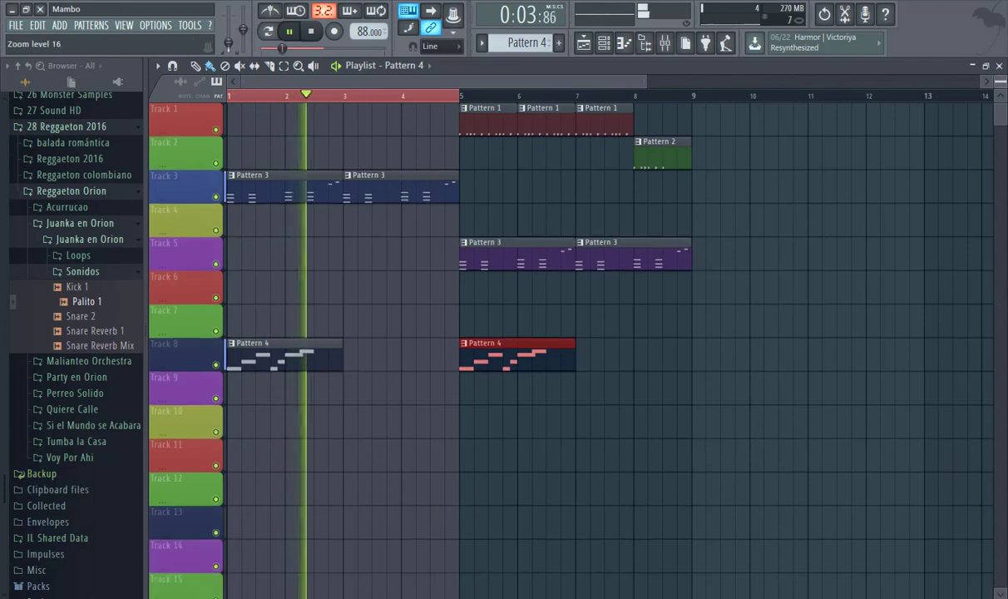
key(space)
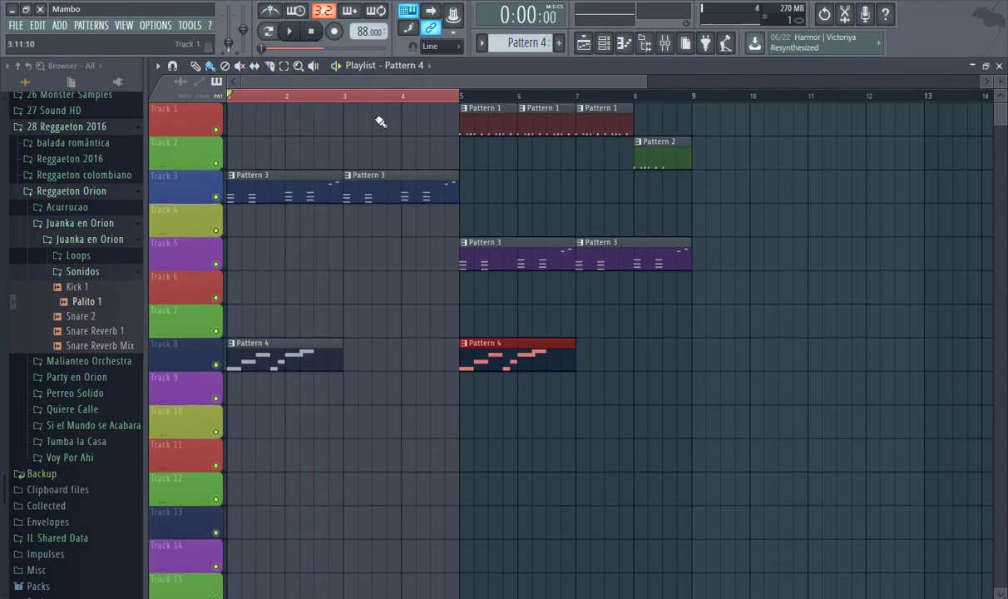
scroll(655, 95, down, 1)
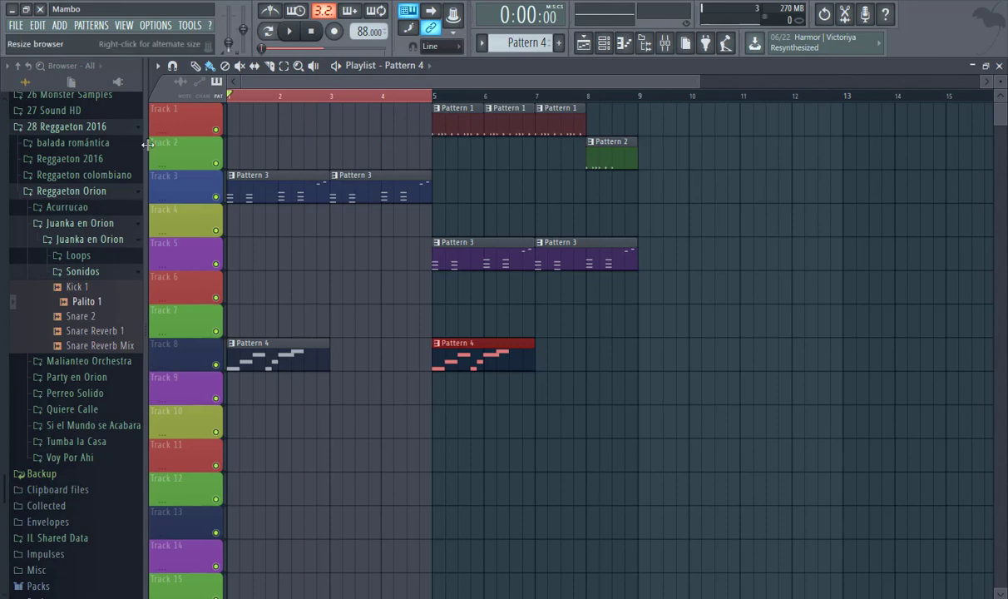
drag(147, 144, 144, 144)
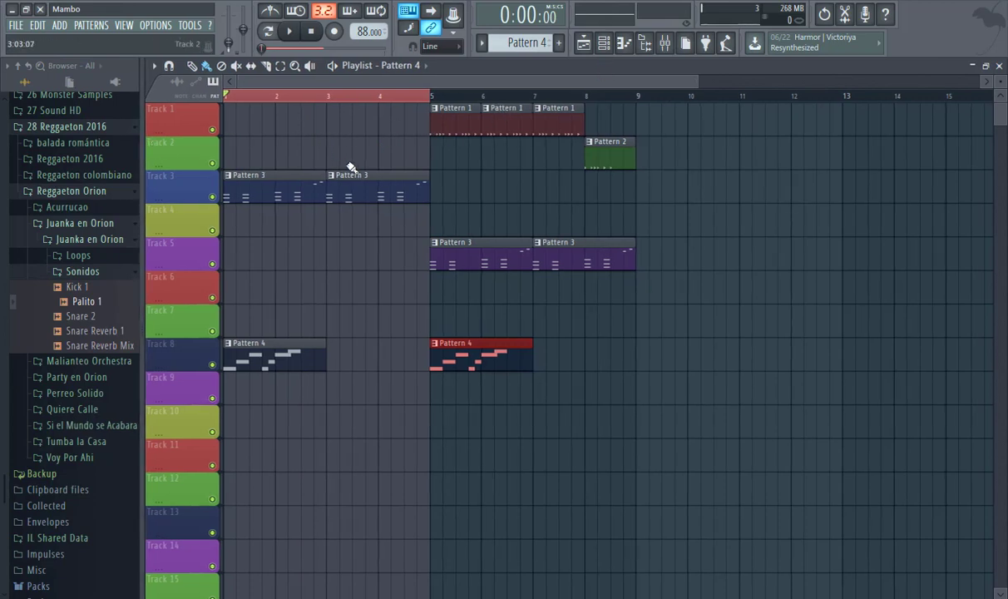
- Switch to Pattern 1, view its steps in the channel rack and toggle the playlist window off and on
key(F6)
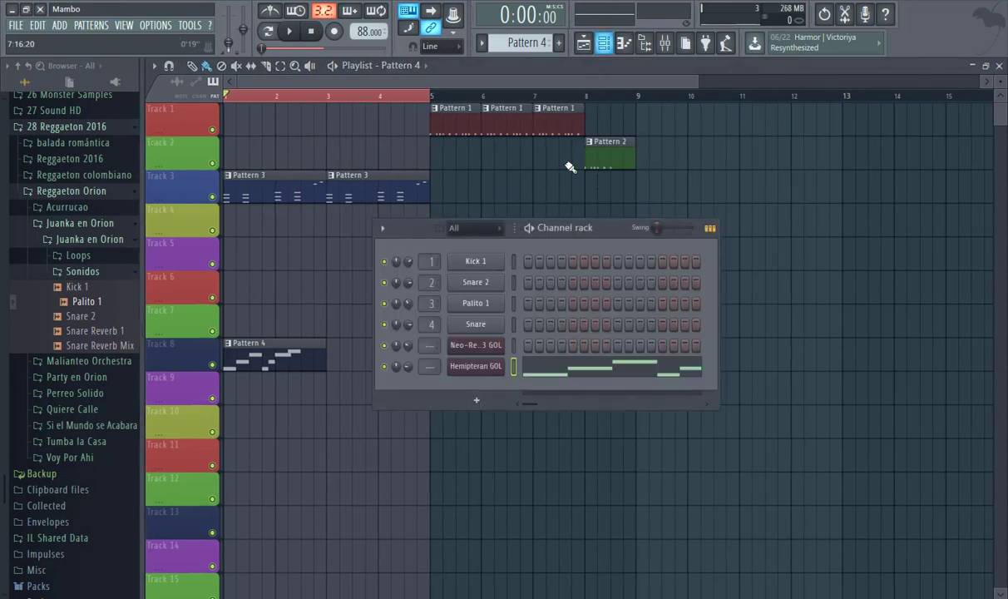
scroll(520, 38, down, 2)
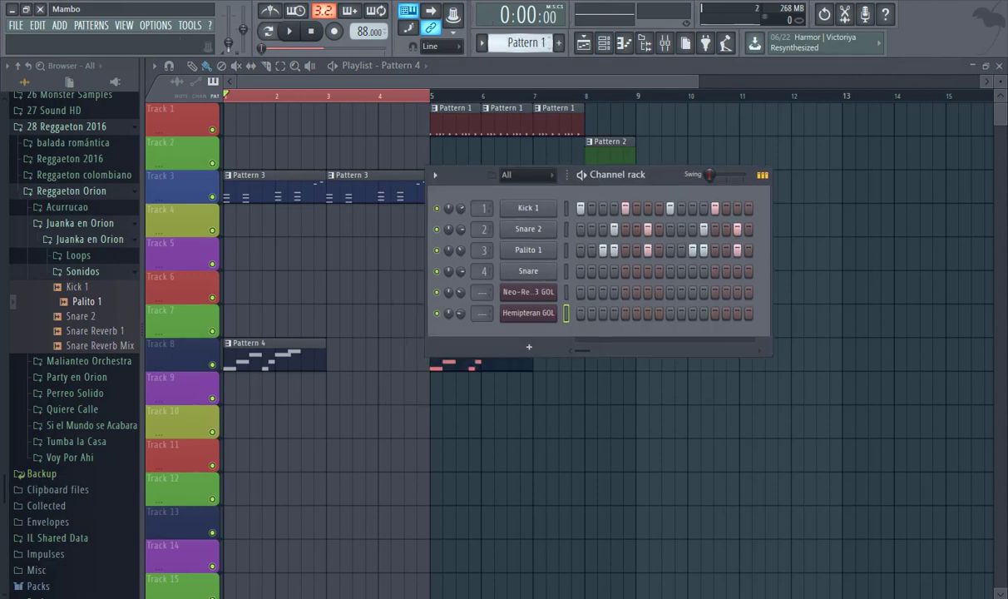
scroll(522, 42, up, 5)
click(587, 48)
click(586, 49)
click(587, 48)
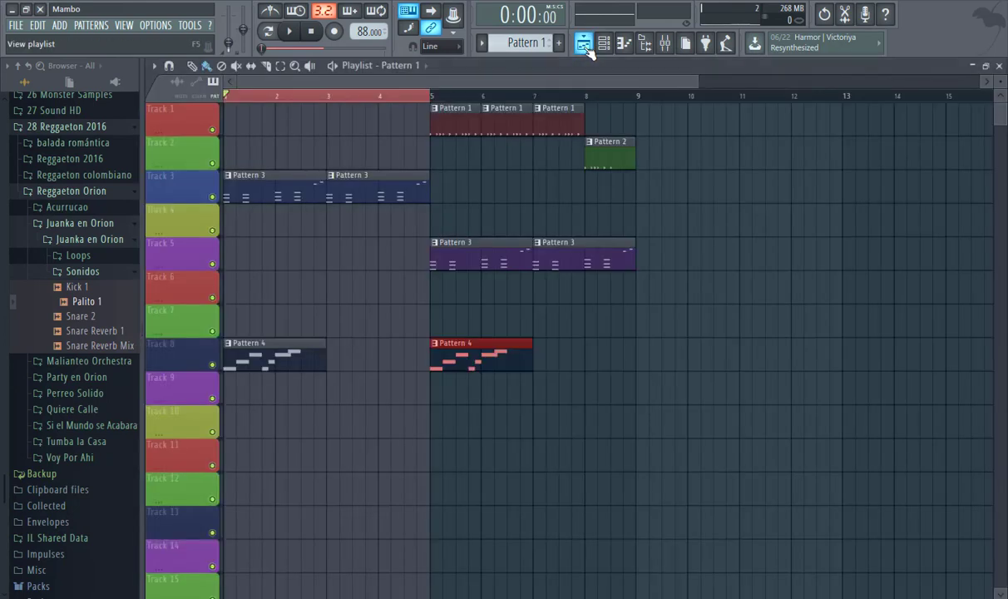
click(586, 48)
click(587, 48)
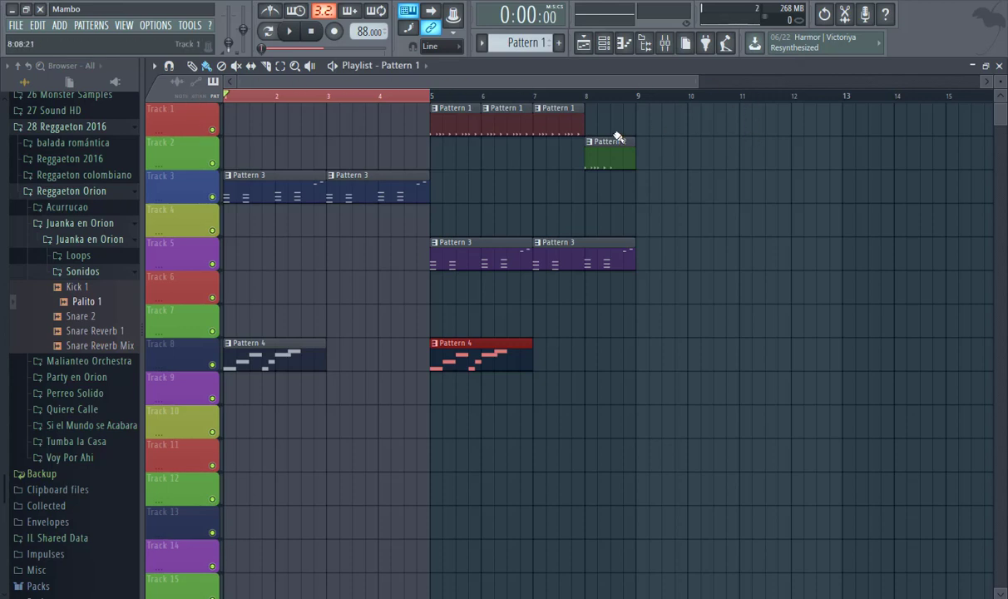
- View the piano roll's target channel list for Pattern 1 and return to the channel rack
click(623, 44)
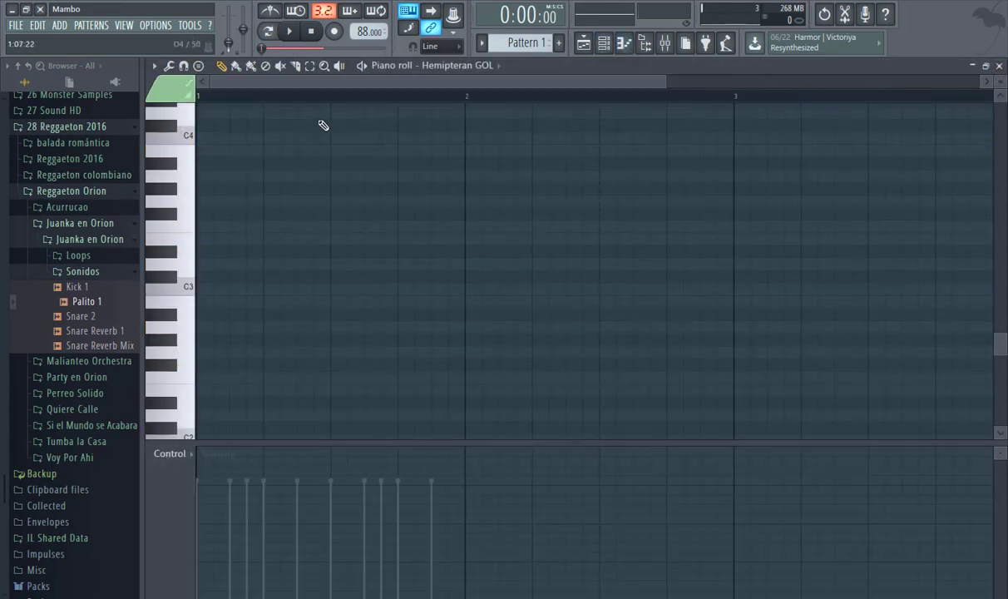
click(492, 66)
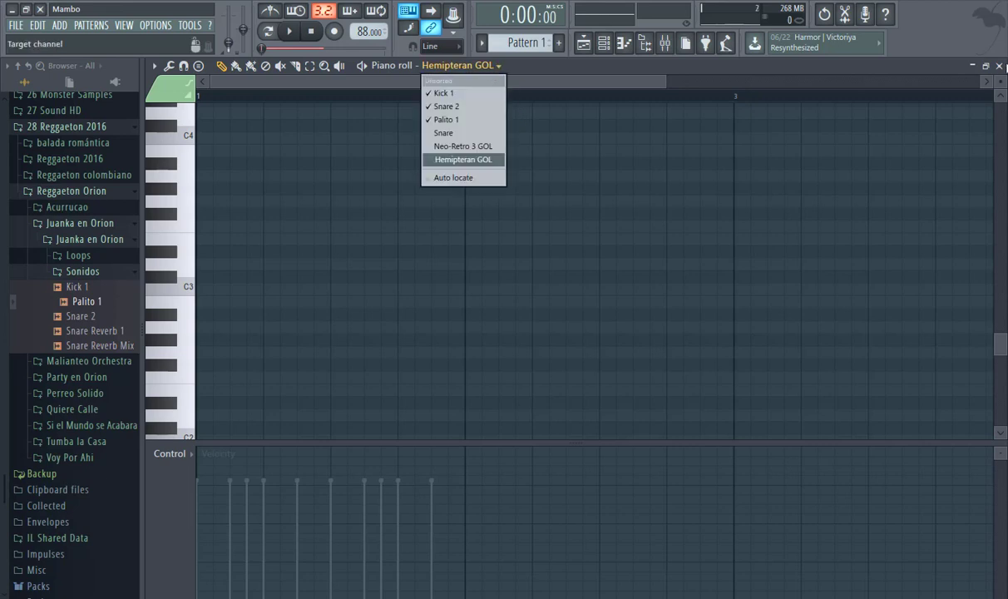
click(999, 65)
click(624, 46)
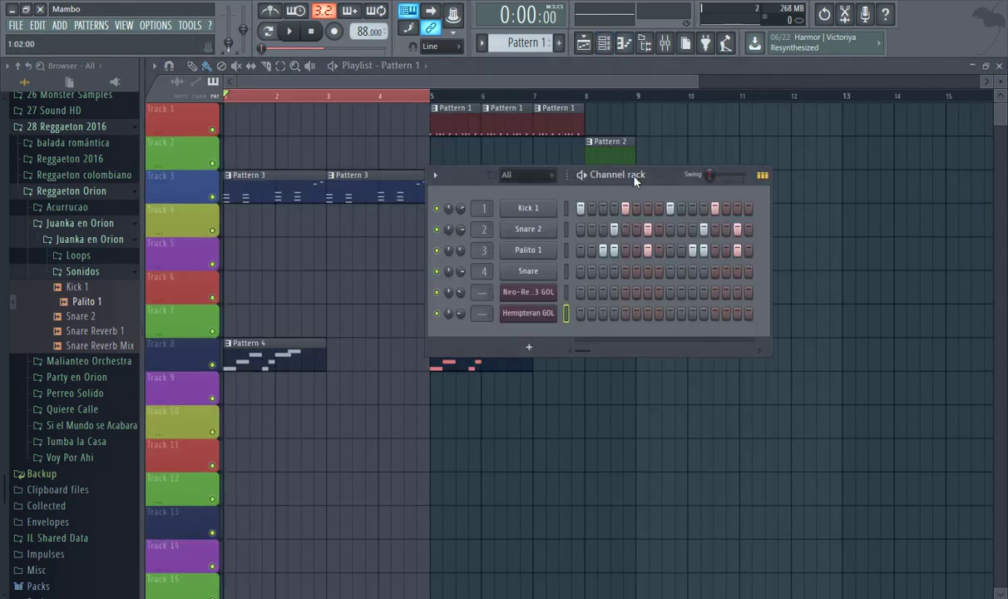
- Select the Neo-Retro 3 GOL channel, try its piano roll keys and reposition the channel rack over the playlist
drag(599, 165, 564, 145)
click(528, 271)
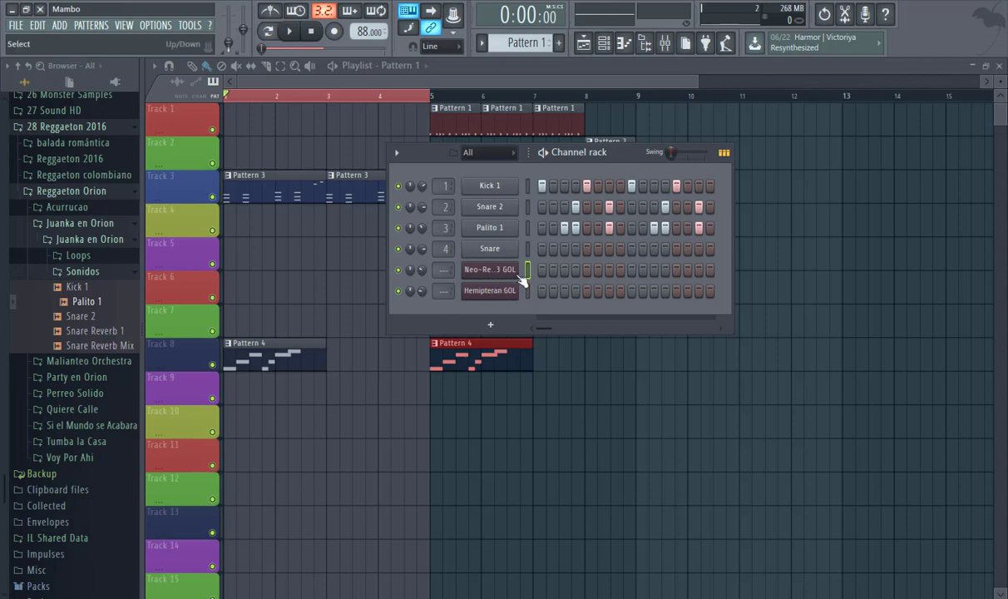
click(624, 47)
drag(182, 150, 189, 341)
click(999, 66)
drag(616, 163, 608, 140)
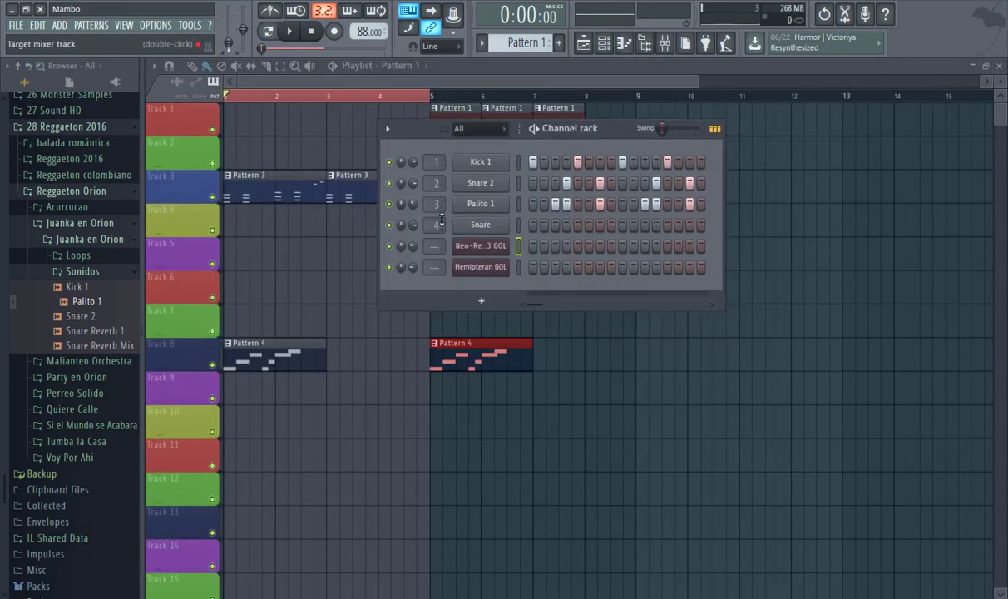
- Switch playback to pattern mode, audition Pattern 3 on its own and stop it
click(266, 31)
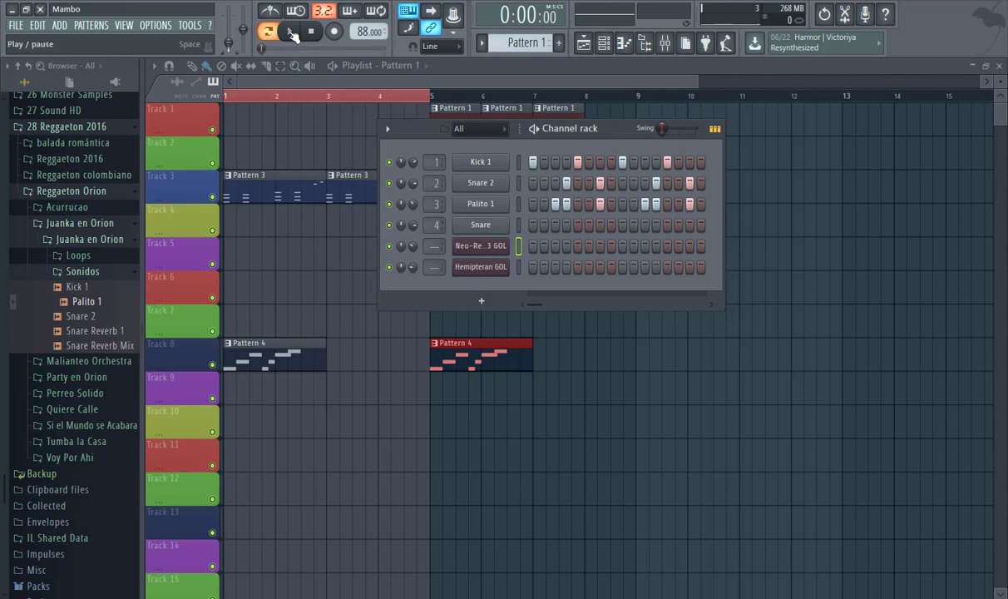
click(290, 31)
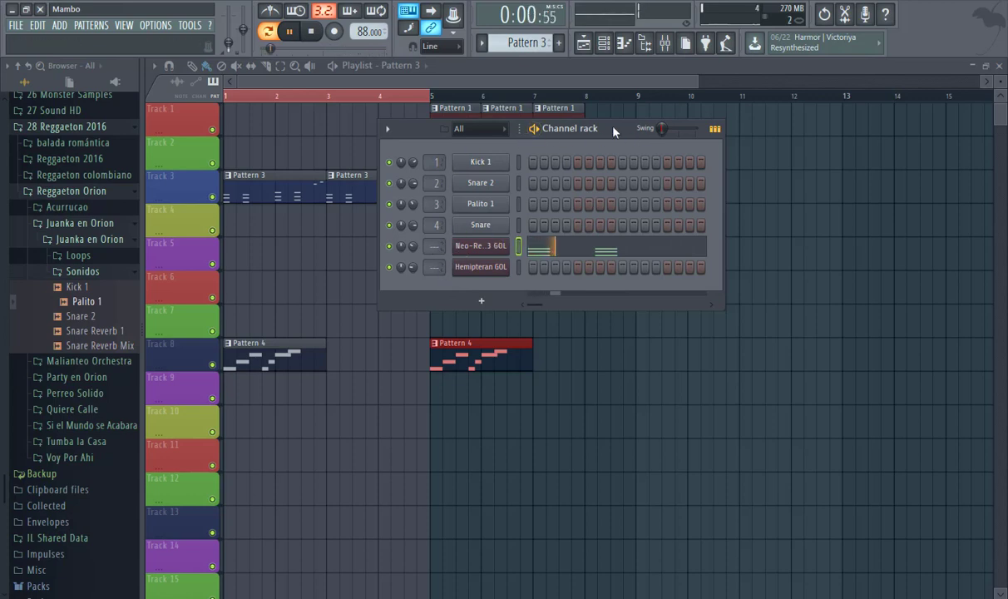
drag(580, 123, 539, 116)
click(316, 34)
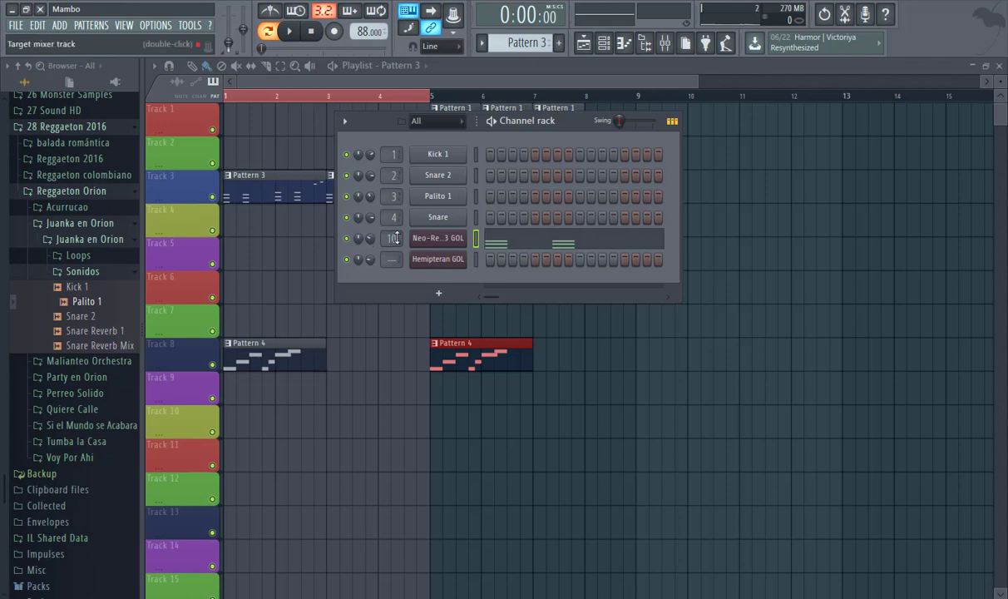
- Show the mixer and select Insert 10, the track assigned to the Neo-Retro 3 GOL channel
click(665, 46)
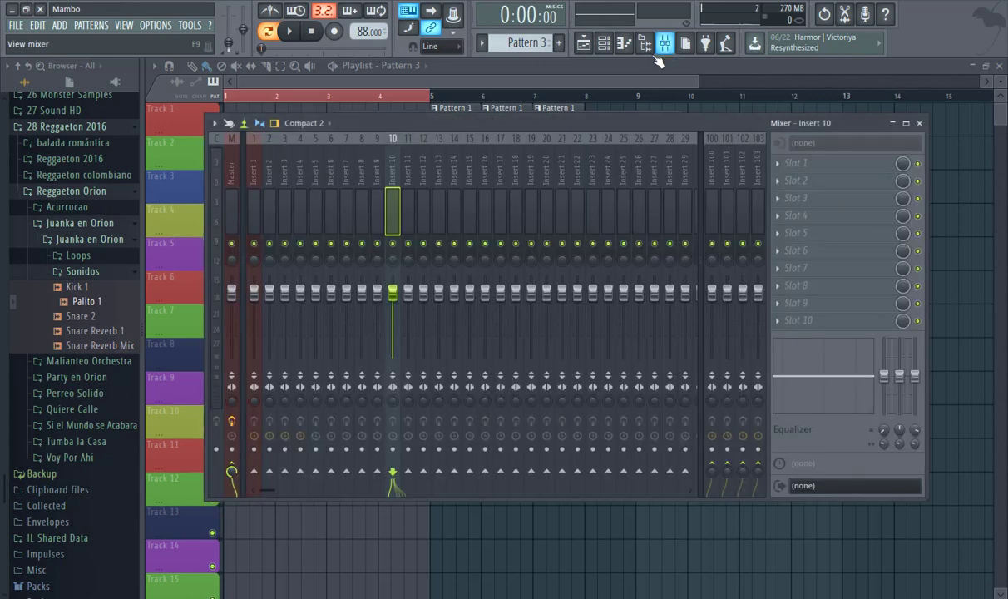
drag(578, 129, 592, 121)
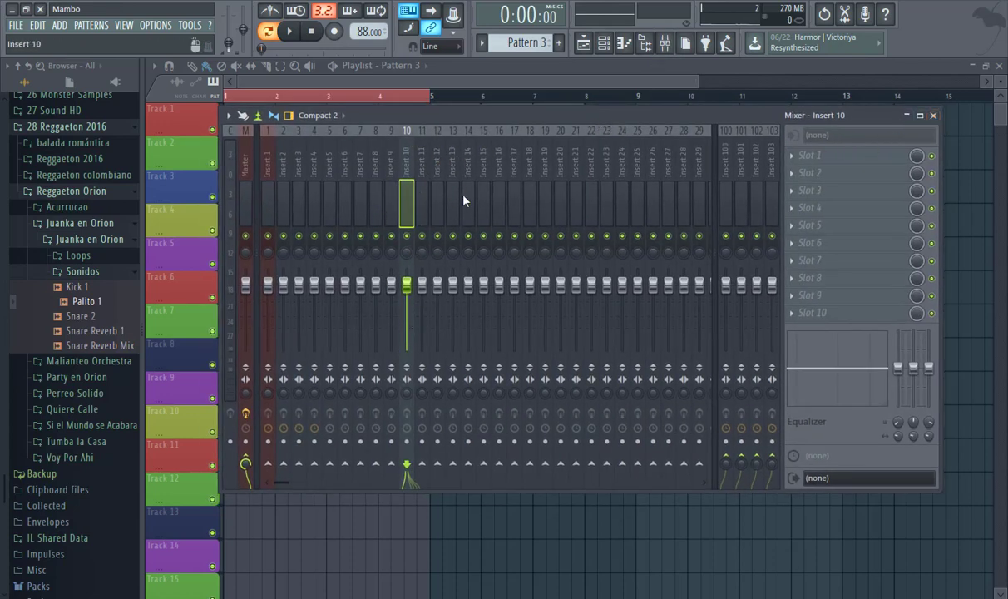
click(933, 117)
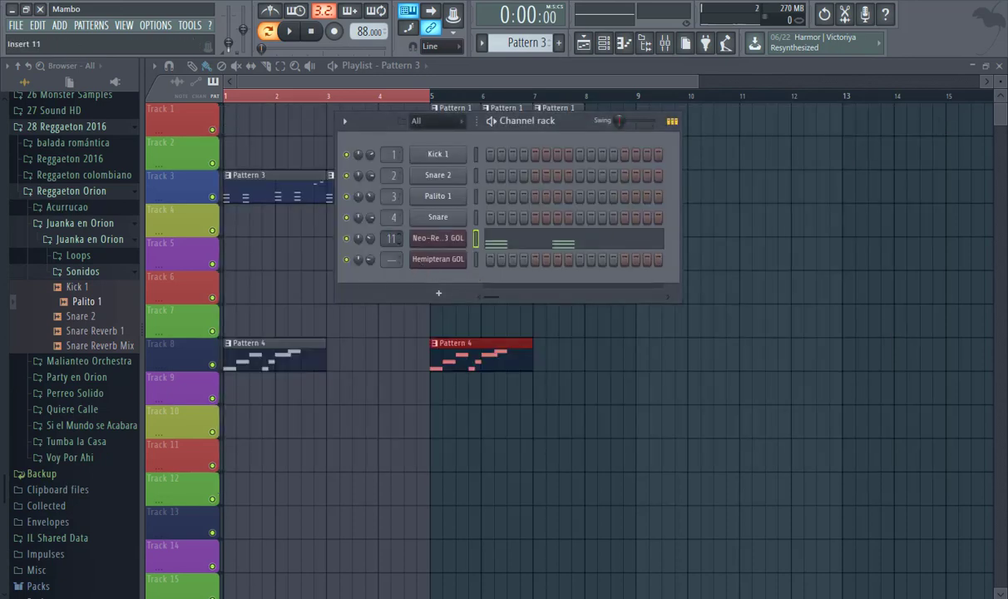
double_click(392, 239)
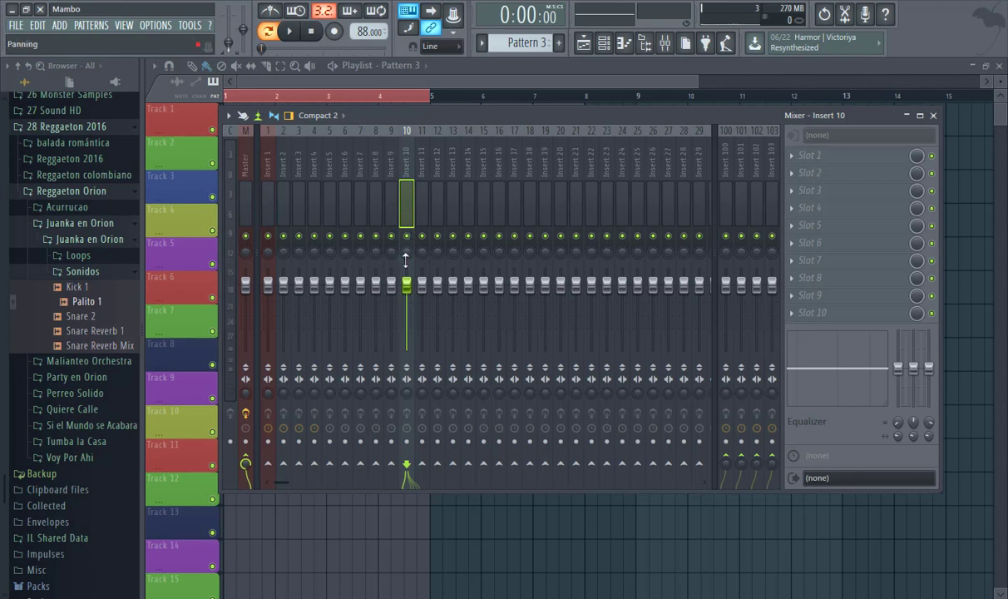
drag(396, 166, 468, 166)
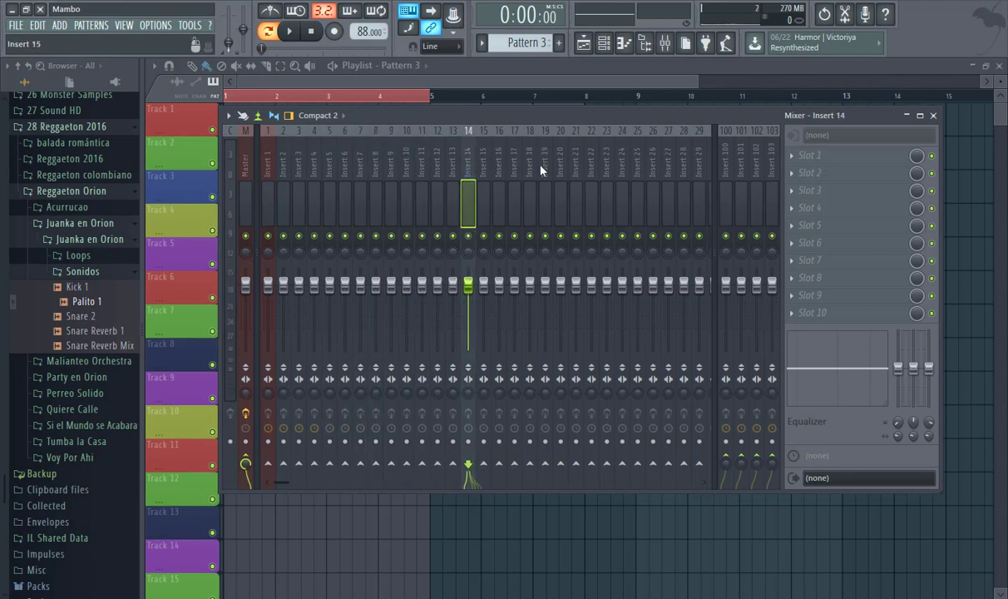
click(421, 169)
click(404, 162)
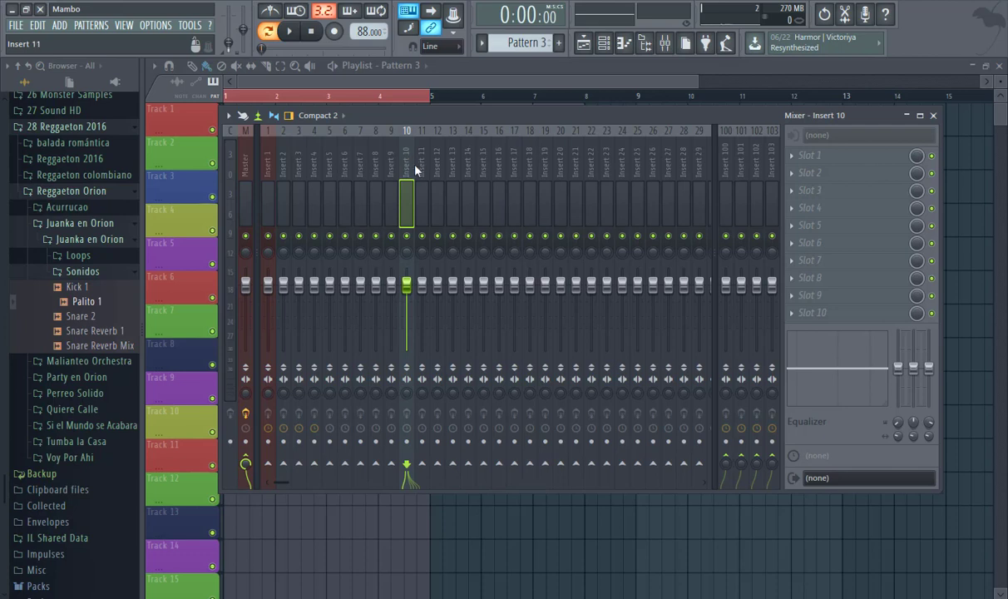
- Load Fruity Parametric EQ 2 into slot 1 of Insert 10 and reposition its window over the mixer
click(795, 159)
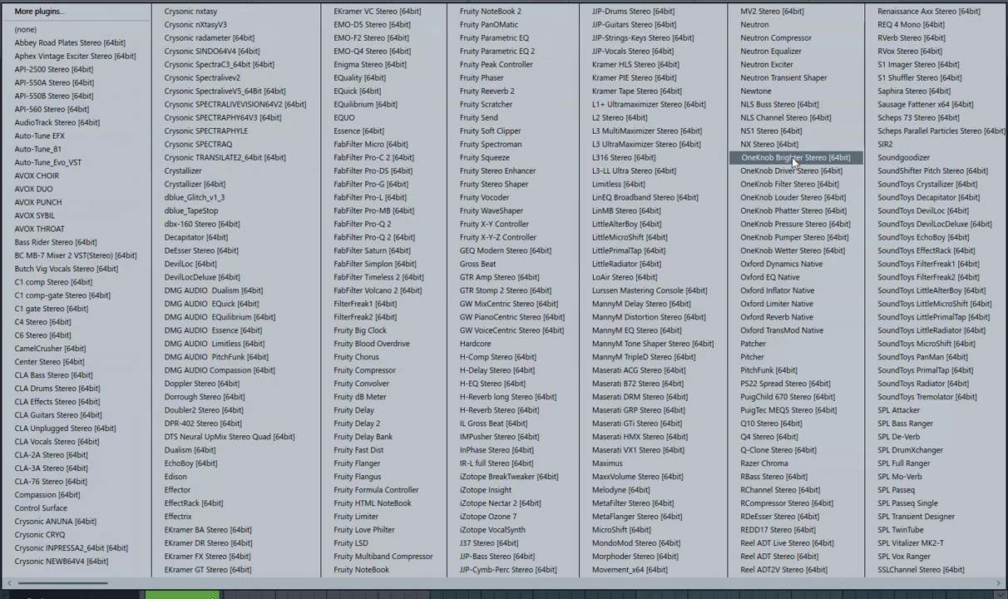
click(499, 51)
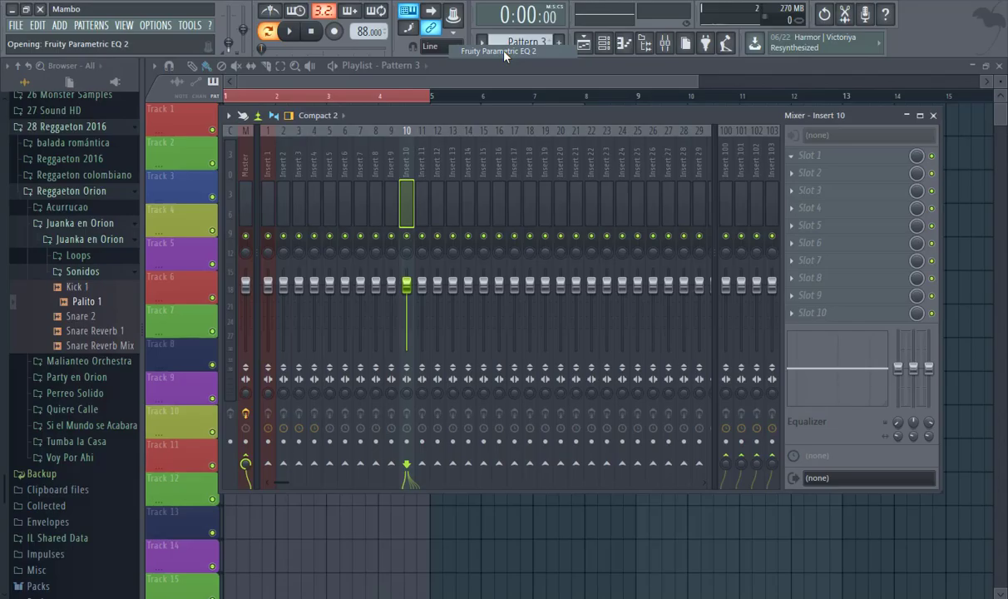
drag(556, 247, 595, 160)
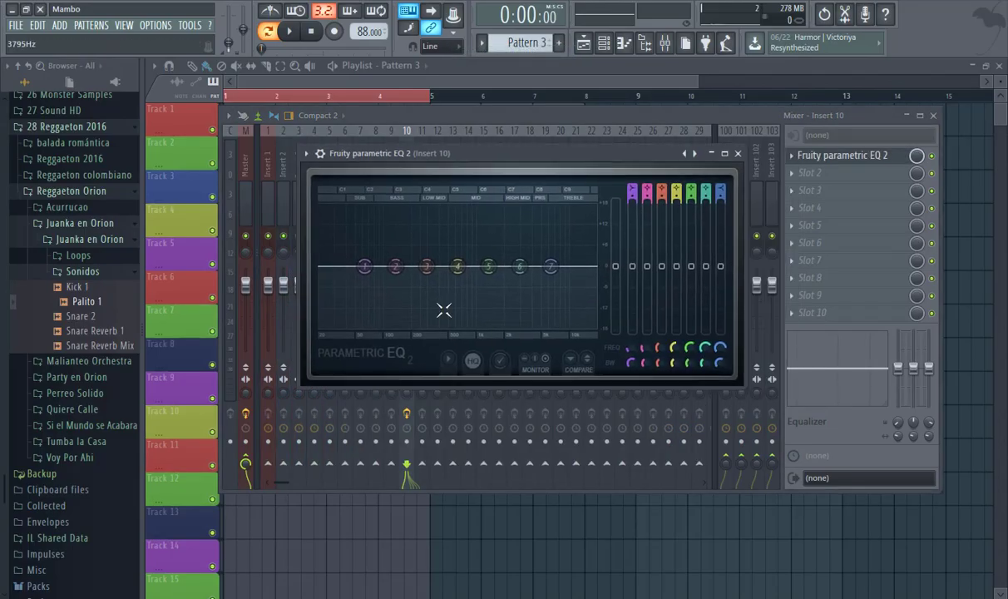
- While Pattern 3 plays, make EQ band 1 a steep high-pass cutting the lows and band 7 a low-pass
drag(396, 266, 355, 296)
key(space)
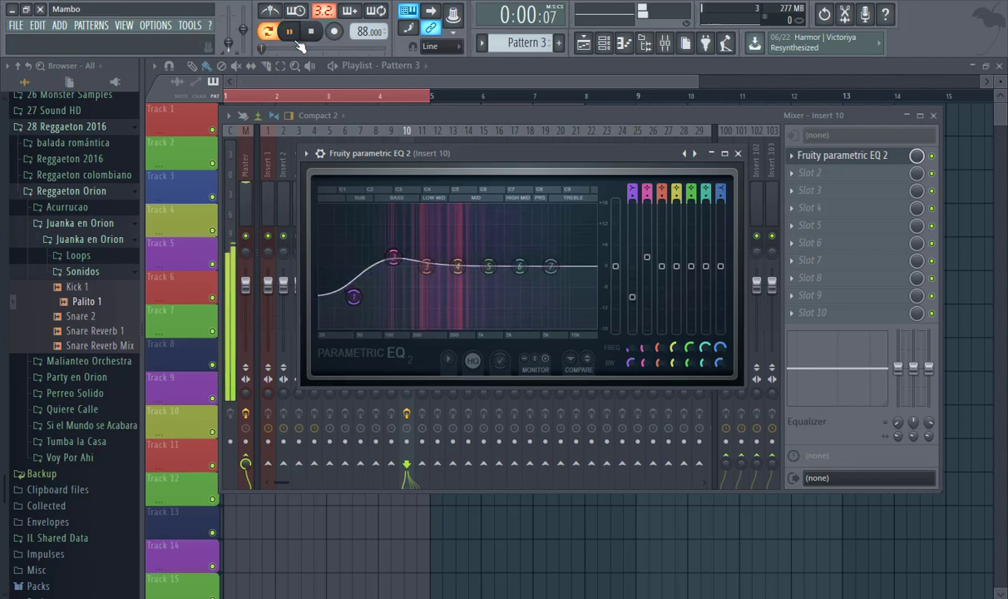
scroll(353, 297, down, 5)
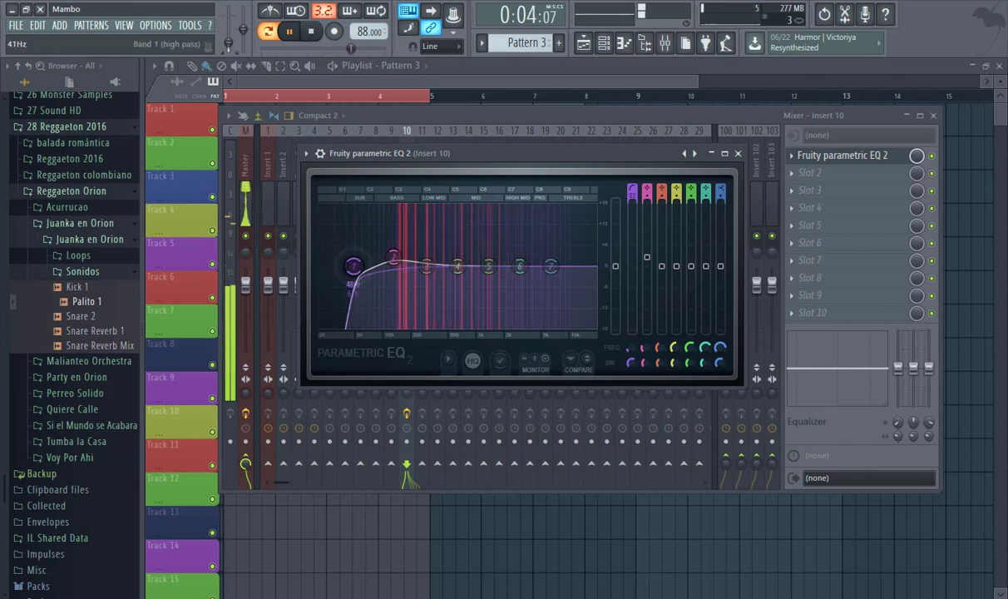
drag(353, 266, 380, 266)
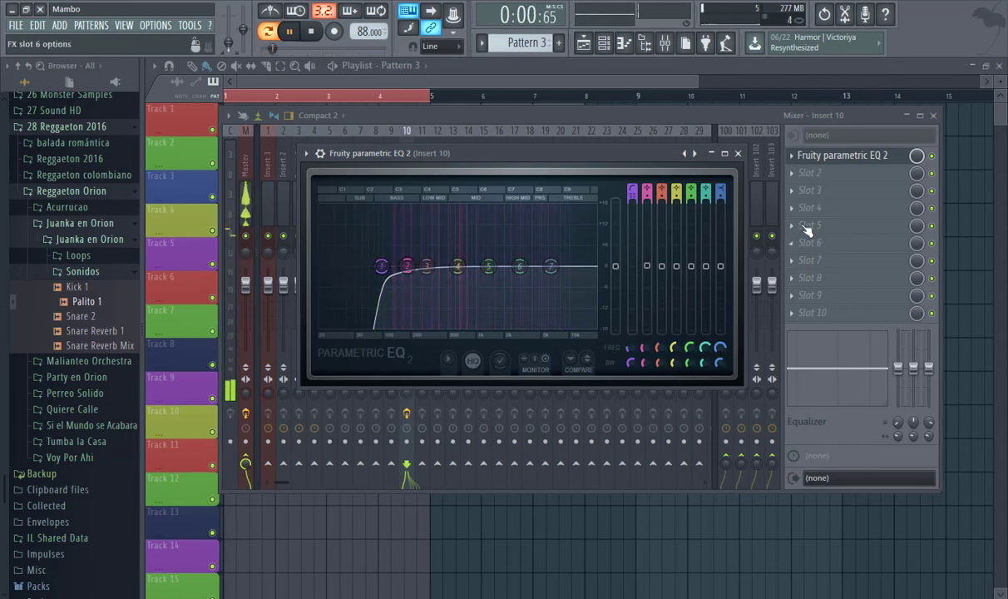
scroll(550, 267, down, 5)
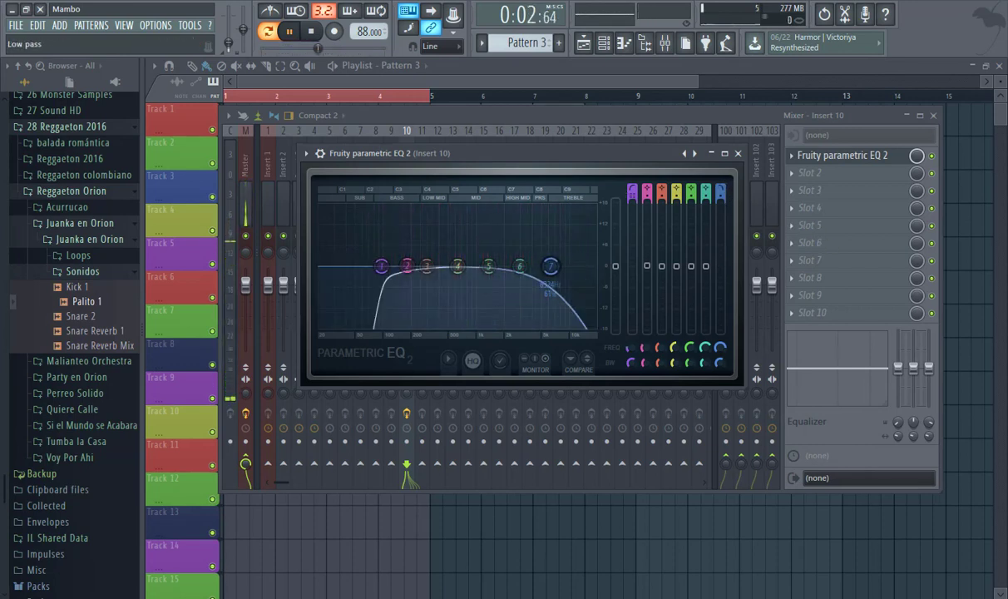
- Boost EQ band 6 around 9 kHz, cut band 5 in the upper mids, raise band 3 near 292 Hz and close the EQ
drag(519, 266, 565, 242)
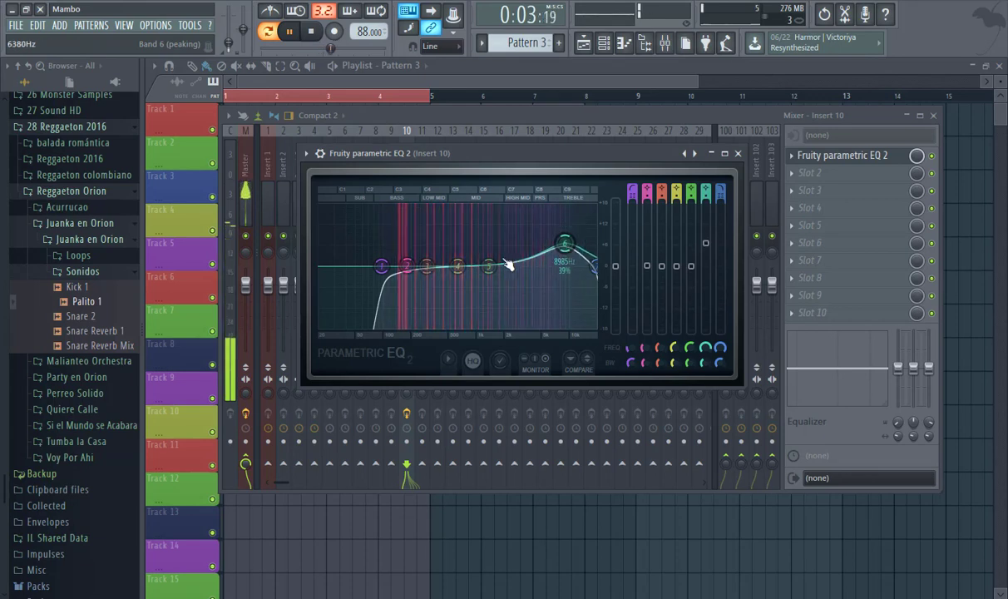
mouse_move(488, 266)
mouse_down()
mouse_move(488, 238)
mouse_move(490, 285)
mouse_up()
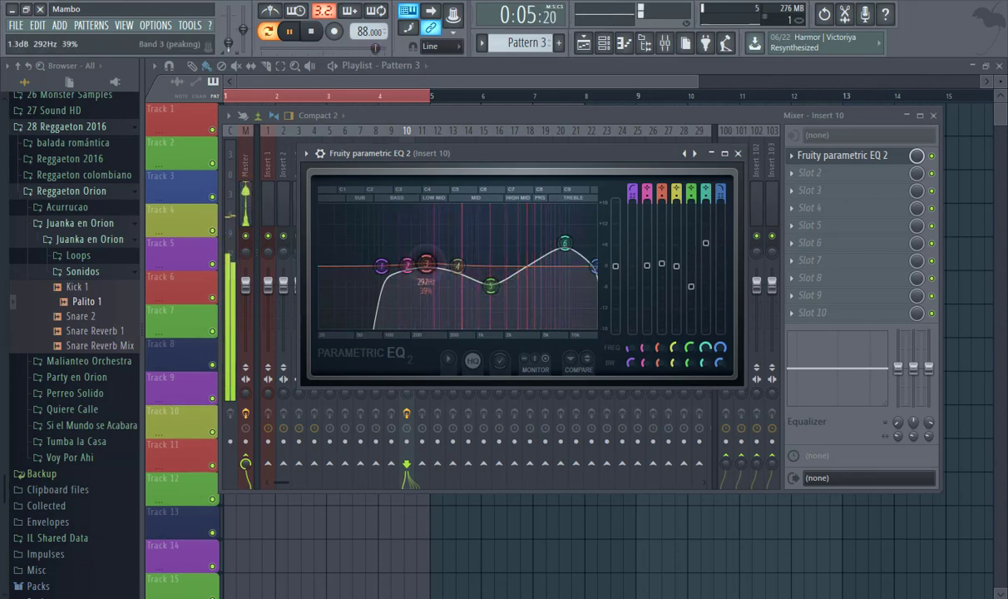
mouse_move(427, 266)
mouse_down()
mouse_move(454, 237)
mouse_move(463, 244)
mouse_move(442, 241)
mouse_move(439, 263)
mouse_up()
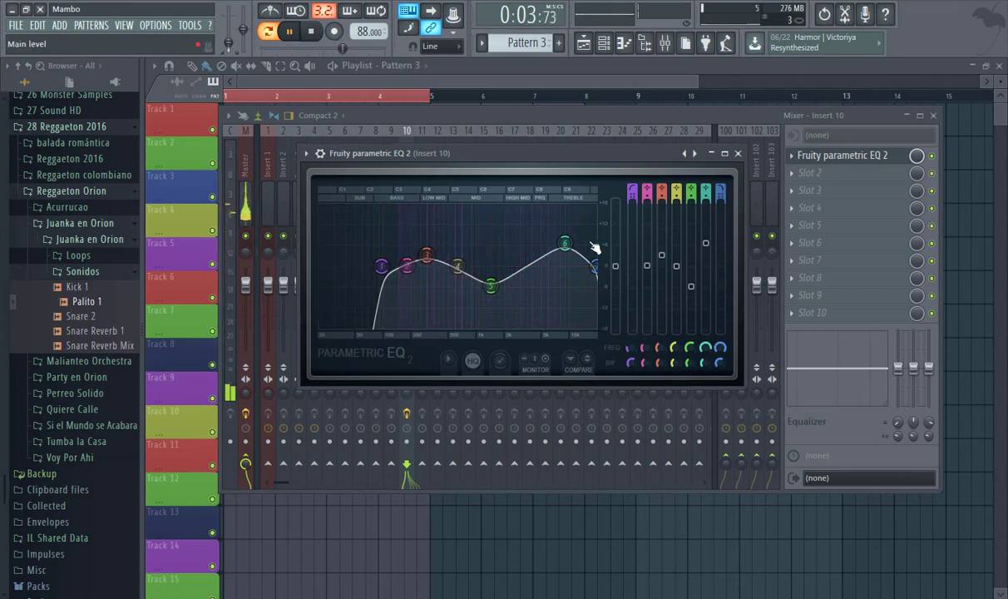
drag(564, 243, 564, 249)
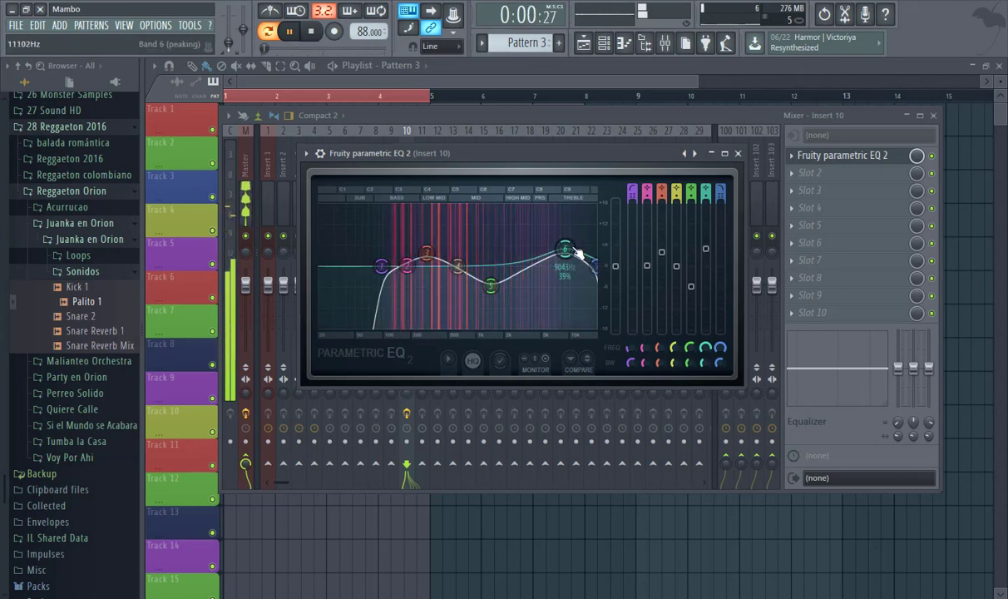
drag(426, 253, 426, 250)
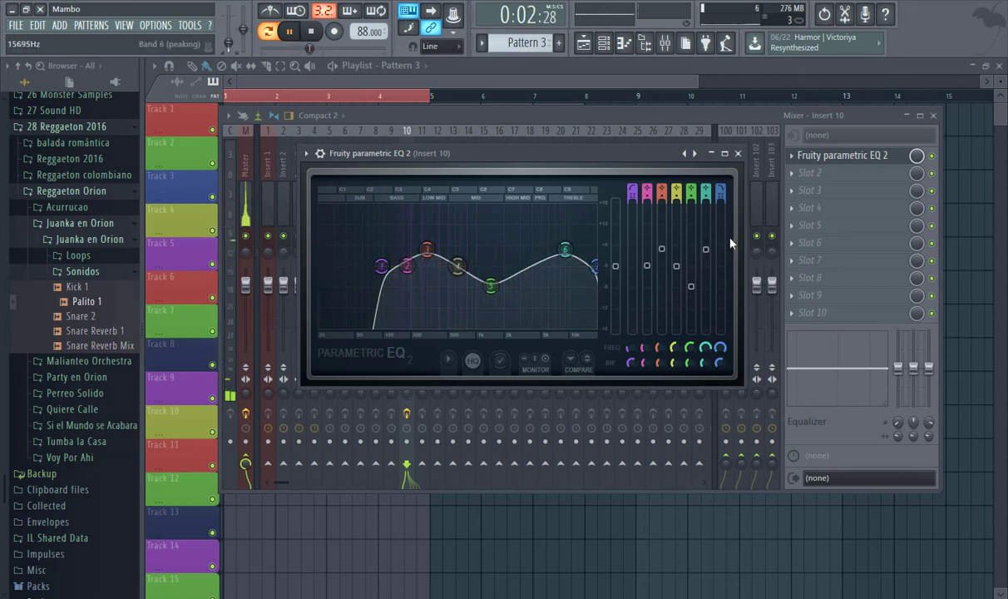
click(737, 153)
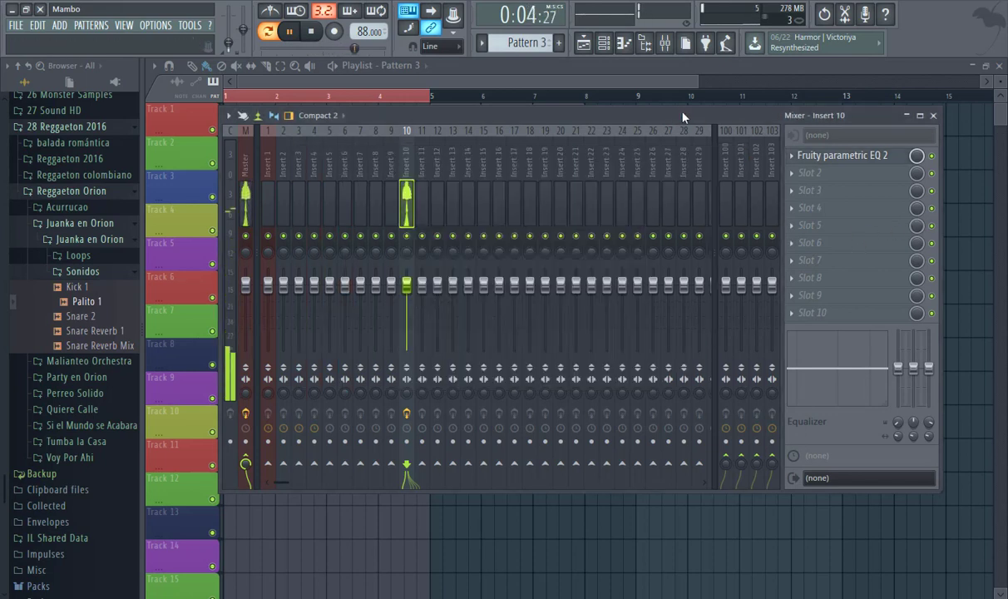
- Add Fruity Compressor to slot 2 of Insert 10 and reposition its window
drag(686, 113, 683, 103)
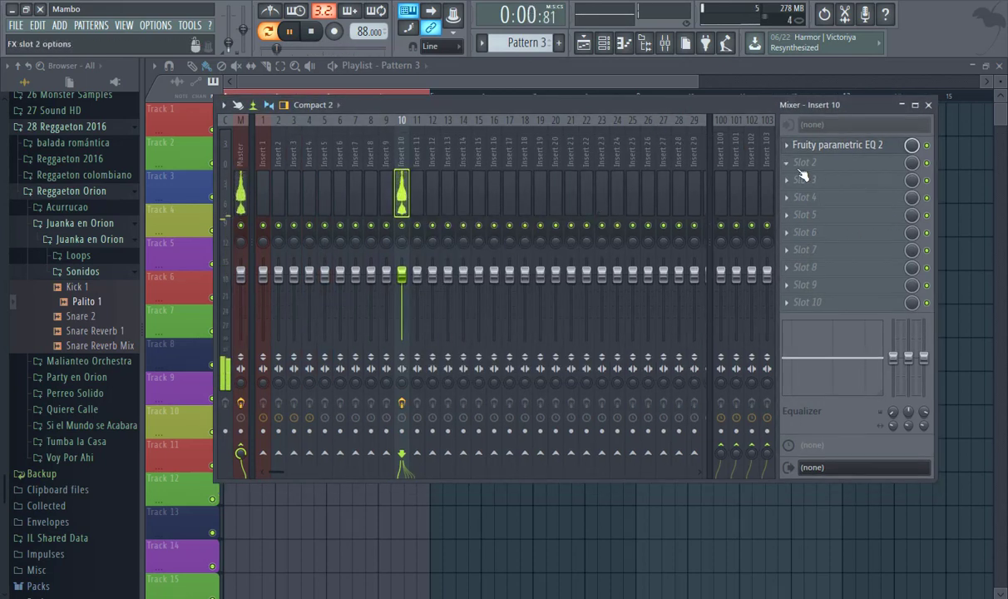
click(790, 166)
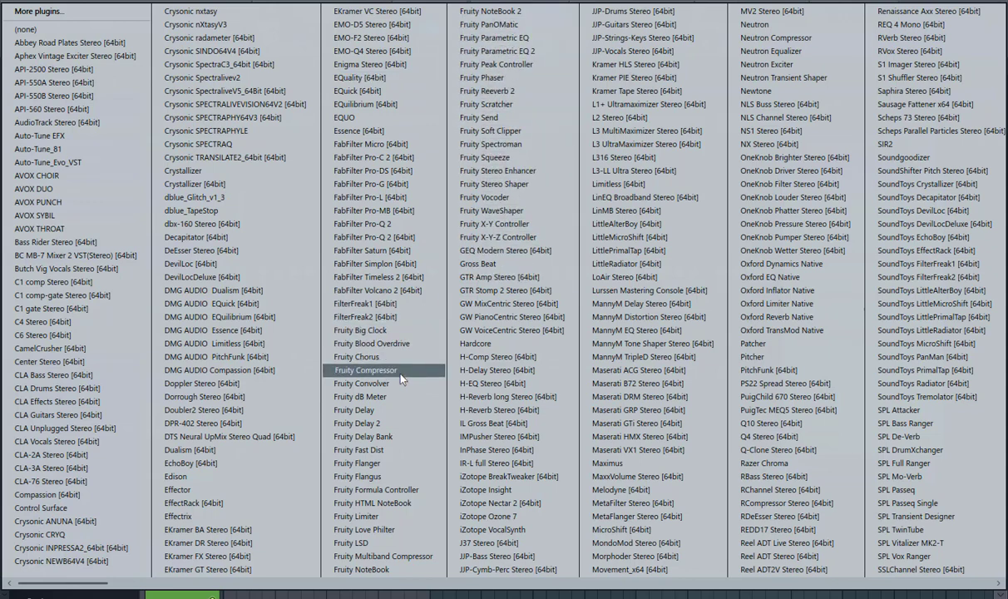
click(378, 370)
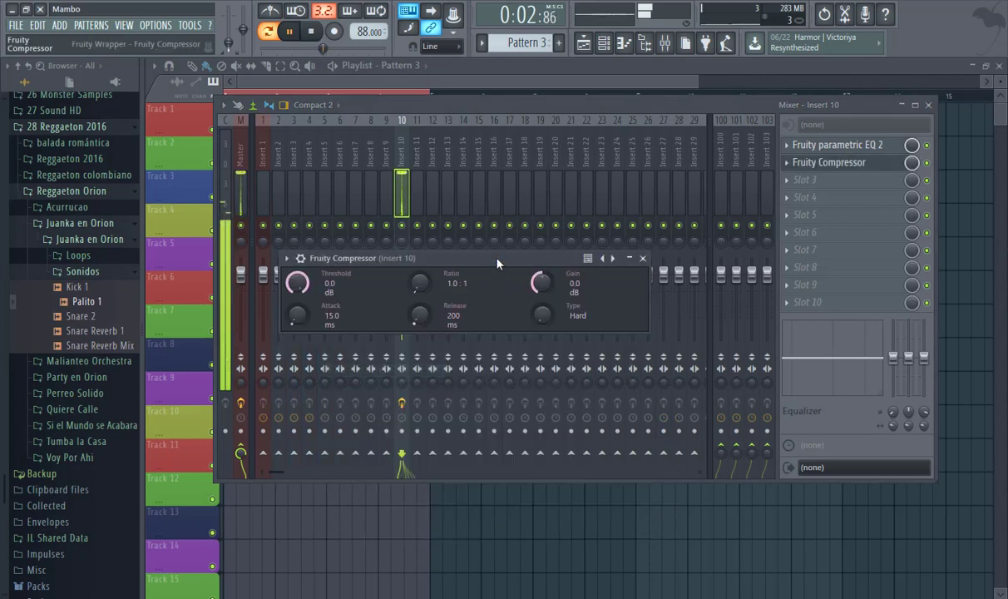
drag(499, 263, 598, 216)
- Set the compressor to -20.5 dB threshold, 3.7:1 ratio, 270.6 ms attack and 1068 ms release, and lower Insert 10's volume to -4.3 dB
drag(404, 233, 404, 275)
drag(527, 233, 526, 221)
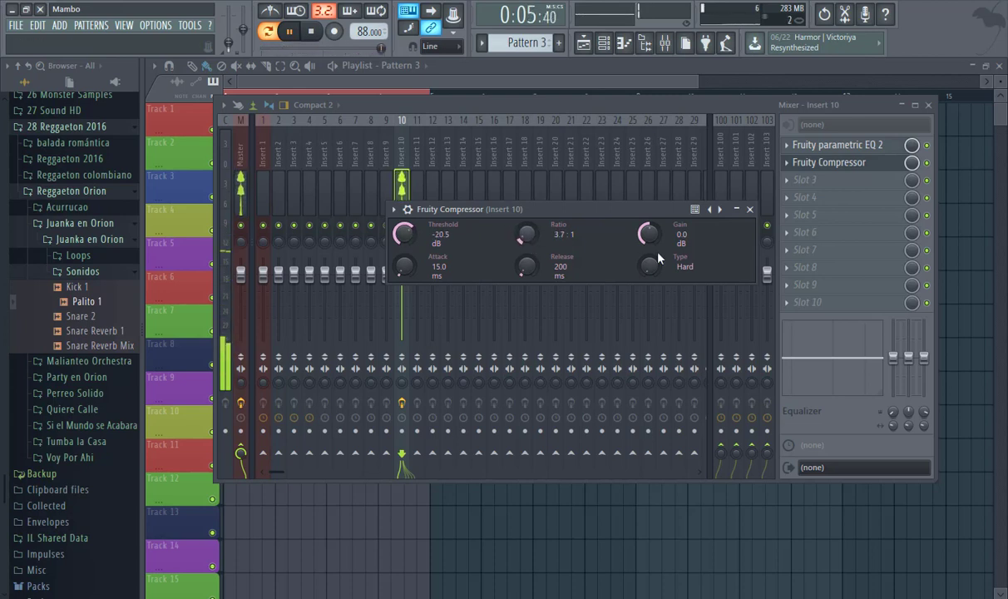
drag(404, 265, 404, 241)
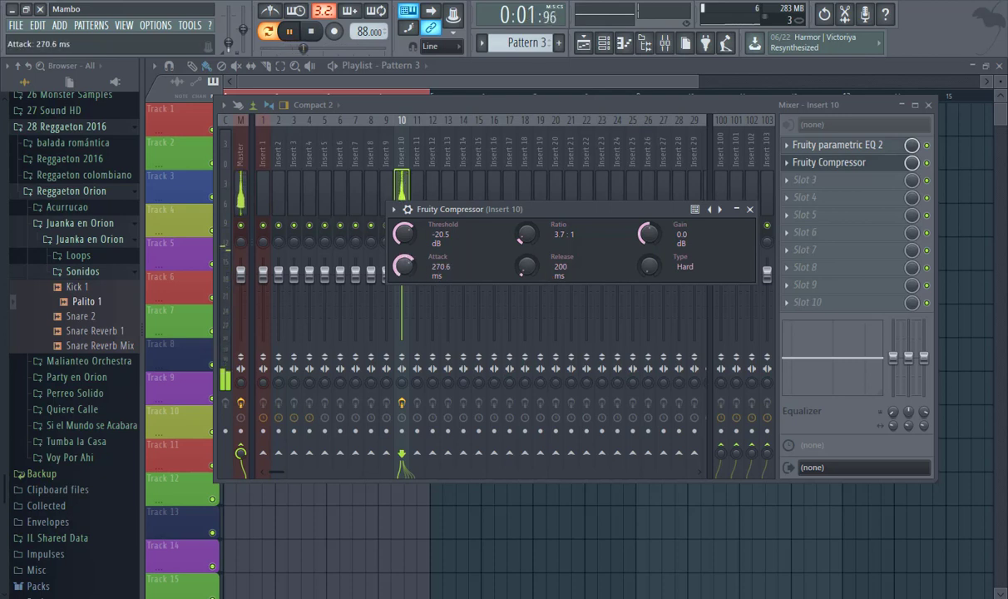
drag(526, 266, 526, 251)
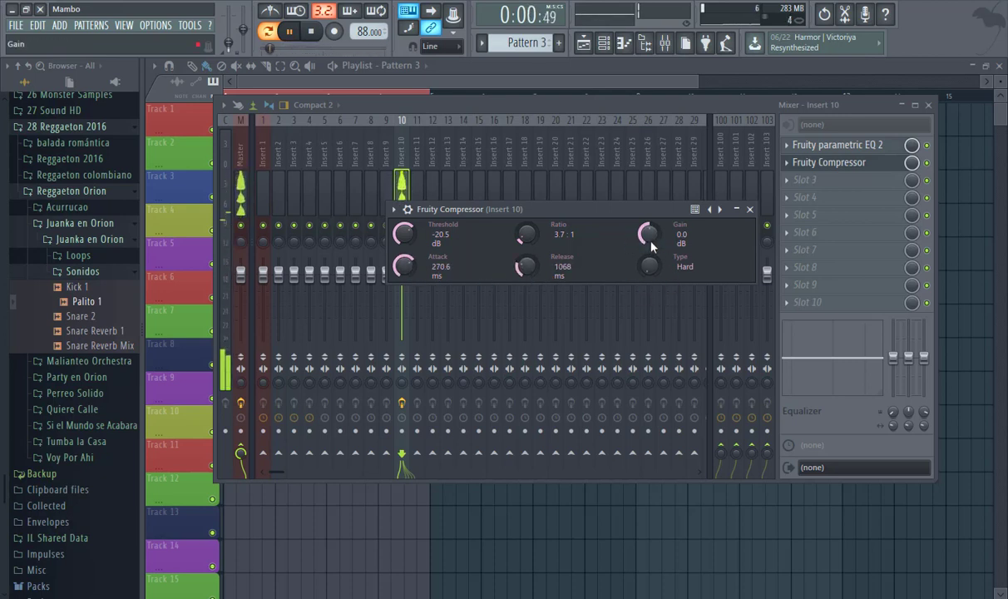
click(750, 209)
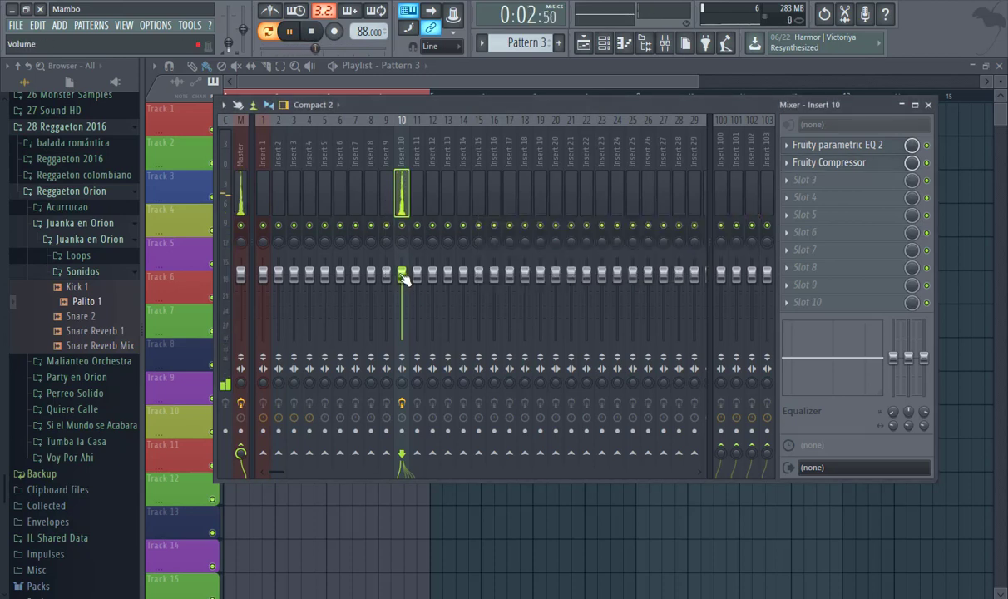
drag(402, 274, 403, 287)
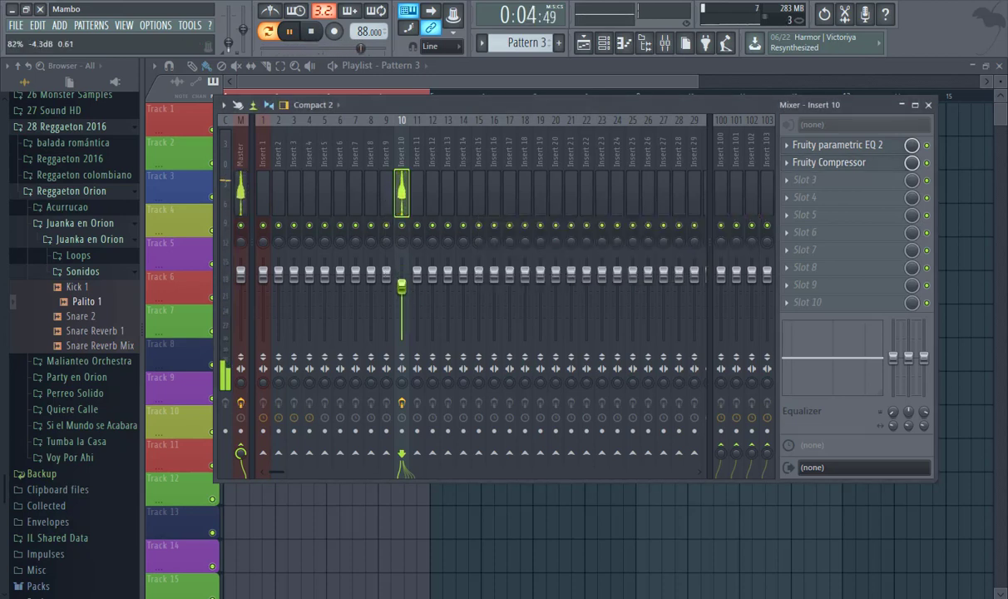
- Add Fruity Reeverb 2 to slot 4 of Insert 10 and raise its wet level to about 61%
click(798, 266)
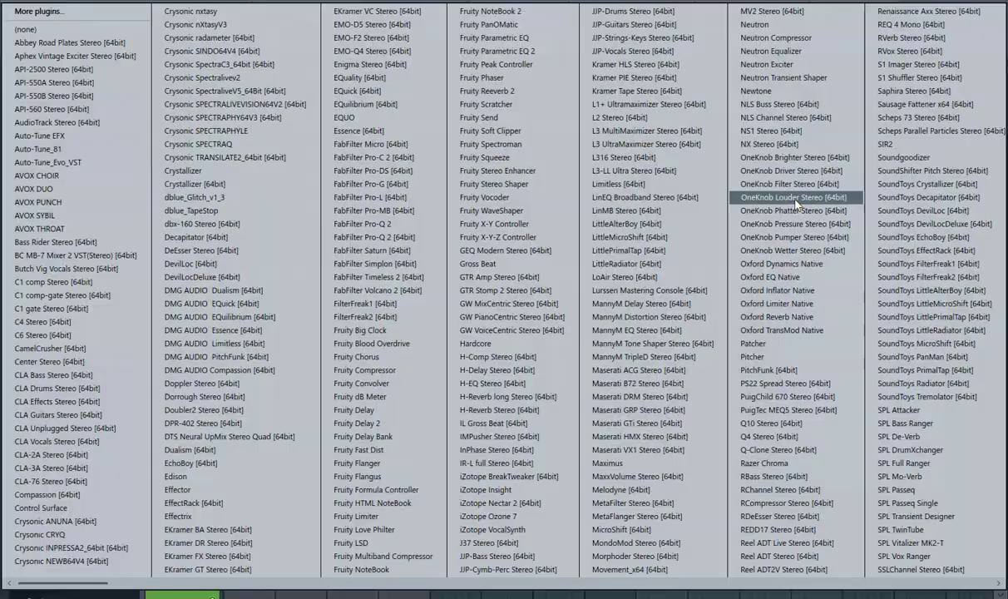
click(520, 92)
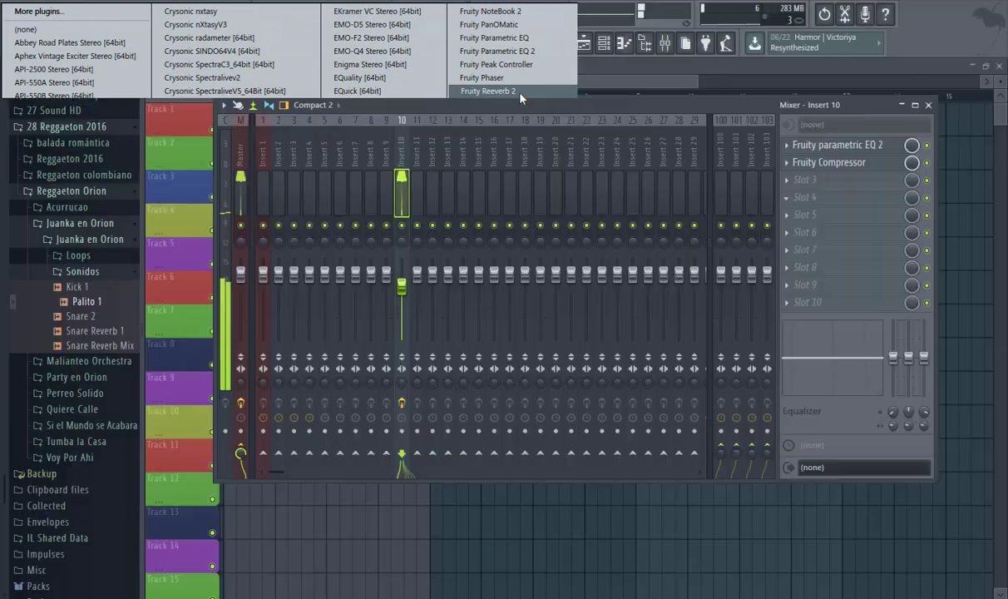
drag(365, 140, 473, 143)
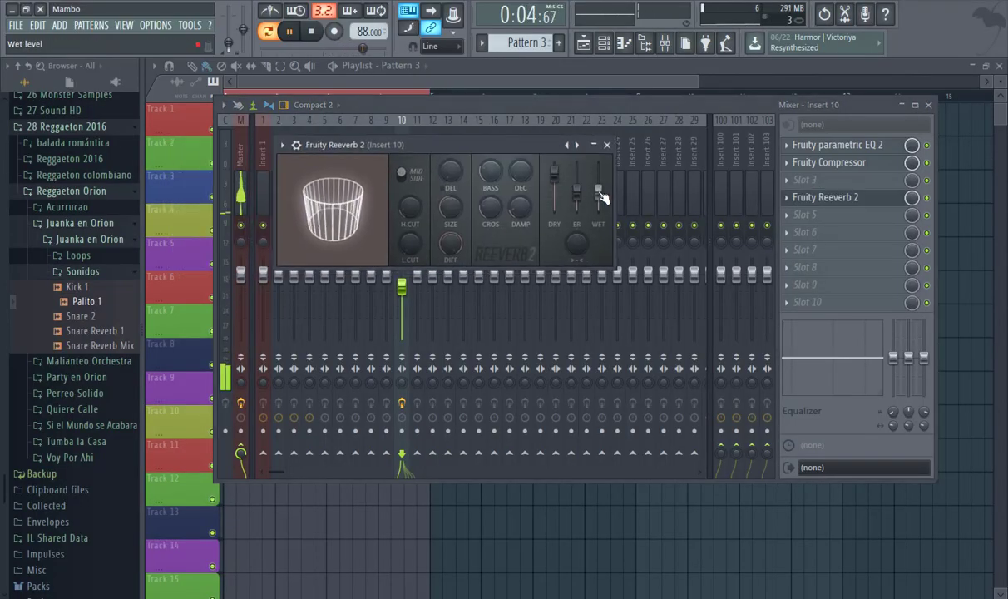
drag(599, 190, 599, 183)
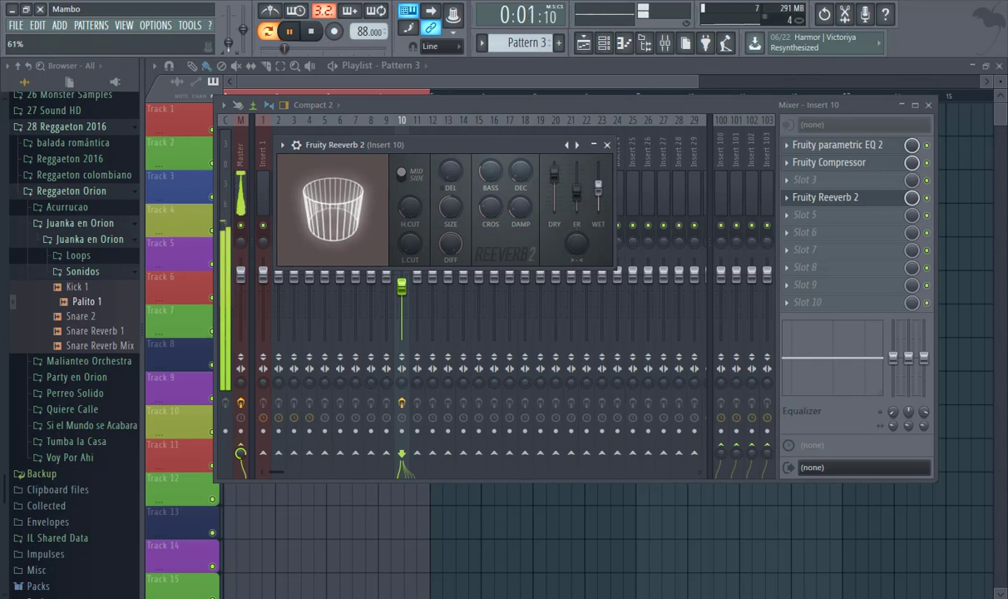
click(607, 145)
- Add Fruity Delay 2 to slot 5 of Insert 10, keep its default settings and close its window
click(797, 218)
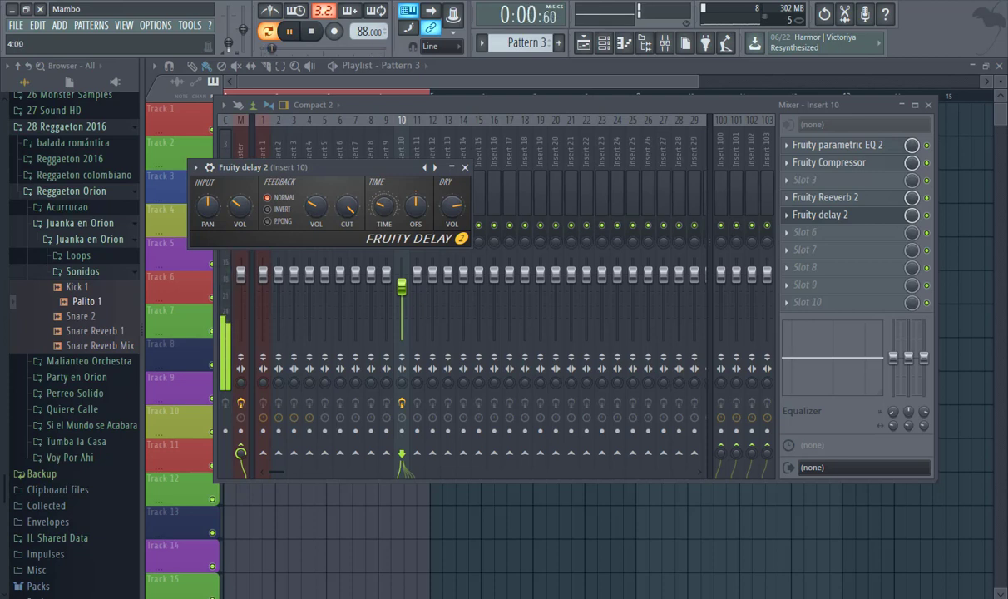
drag(333, 167, 424, 155)
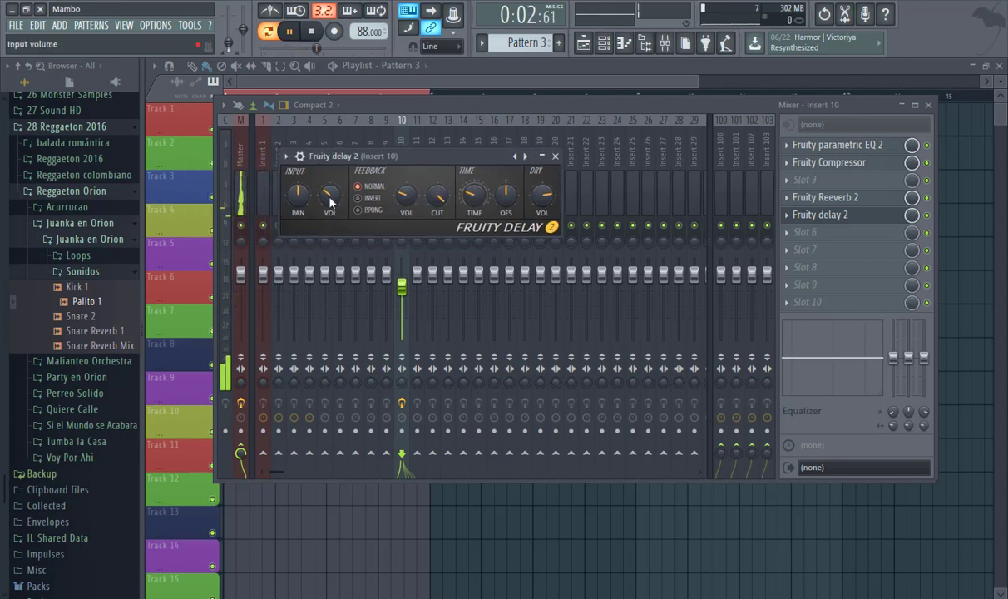
click(541, 156)
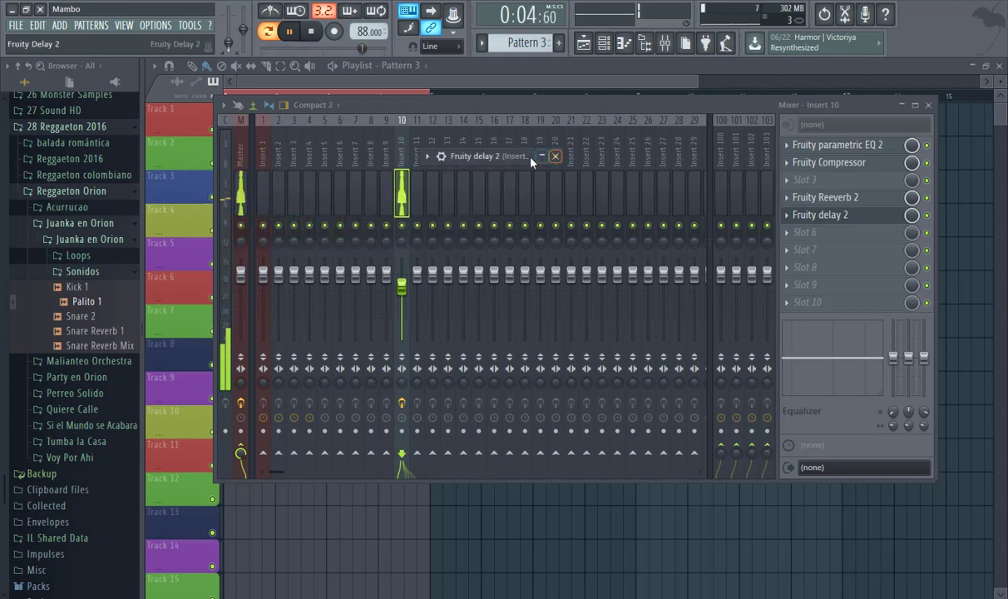
click(555, 155)
click(556, 158)
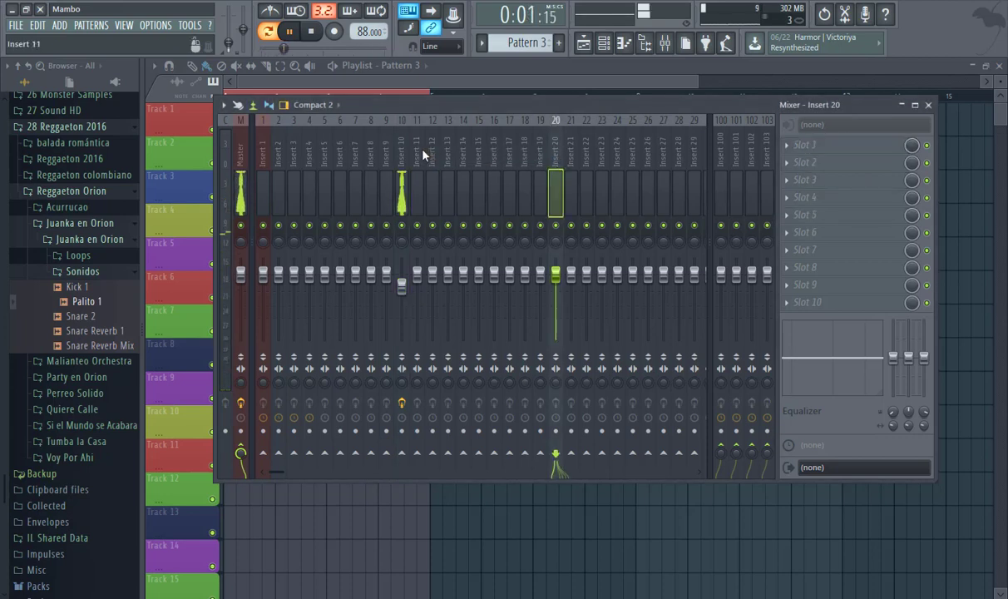
- Review Fruity Delay 2 on Insert 10, close its window and lower Insert 10's volume to -4.8 dB
click(400, 154)
click(823, 215)
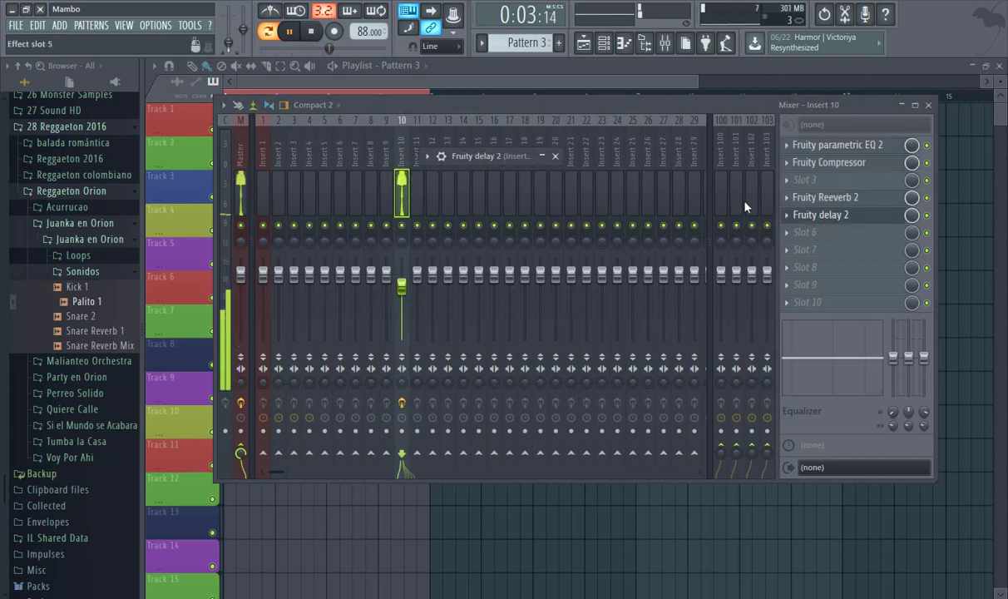
double_click(465, 156)
drag(529, 154, 455, 153)
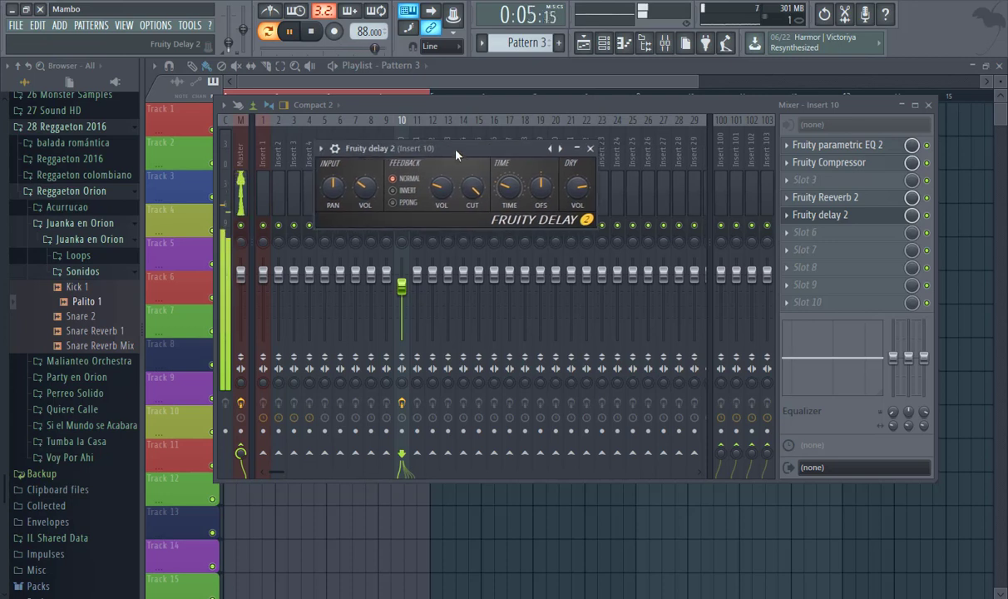
double_click(455, 154)
double_click(391, 151)
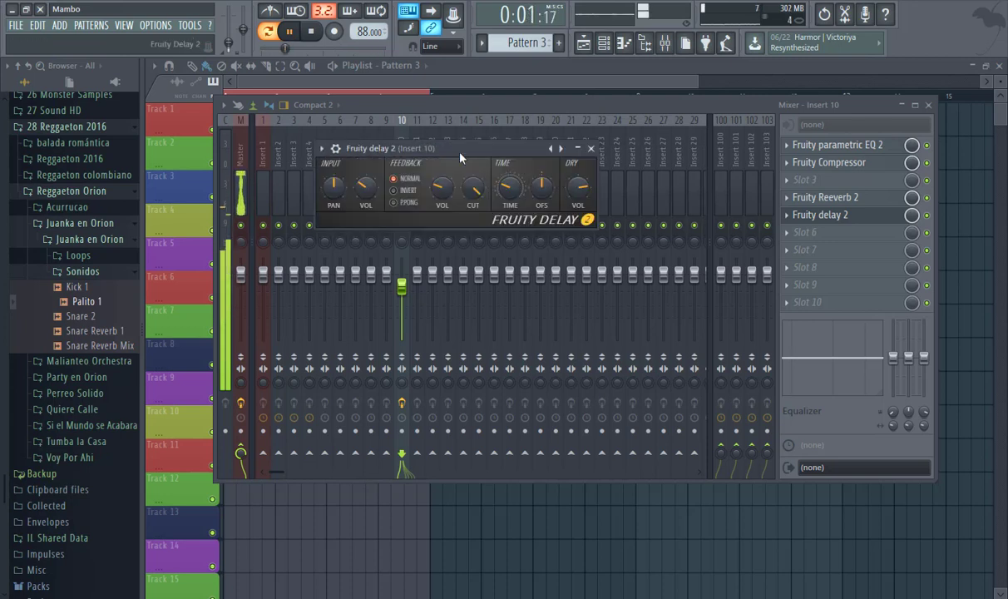
click(591, 149)
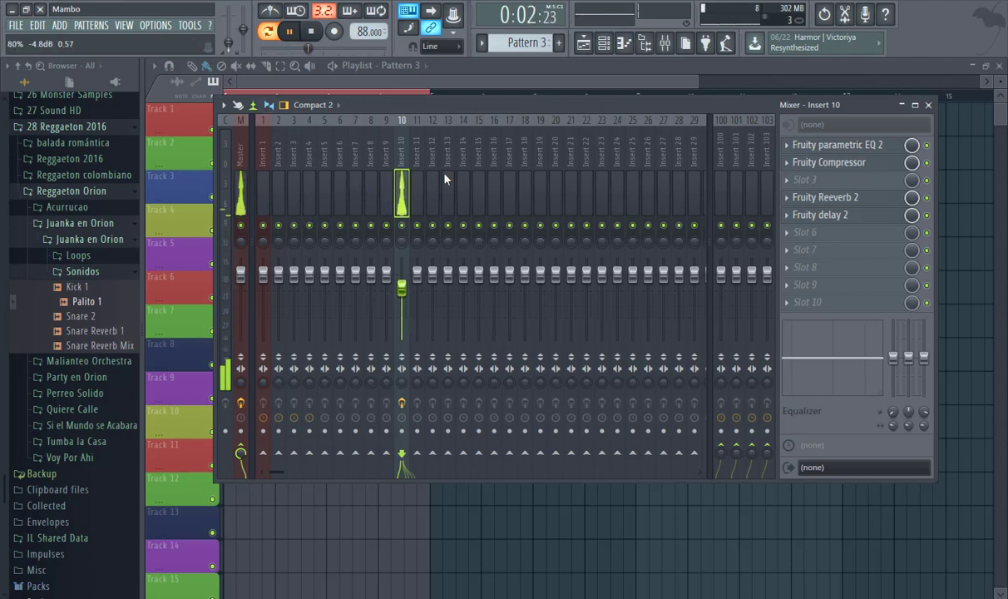
- Stop playback, close the mixer and bring up the channel rack over the playlist in pattern mode
click(268, 31)
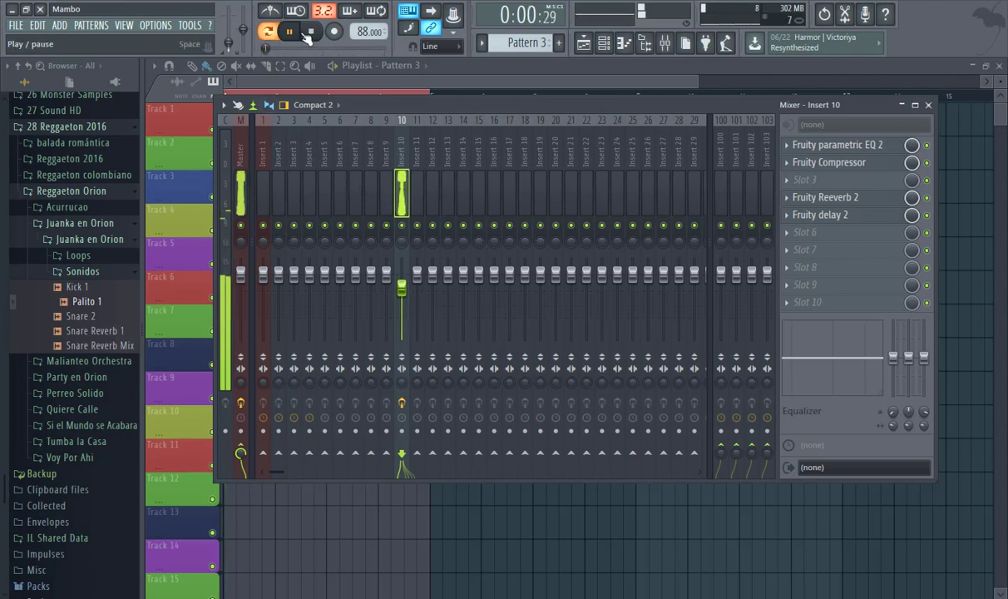
click(305, 34)
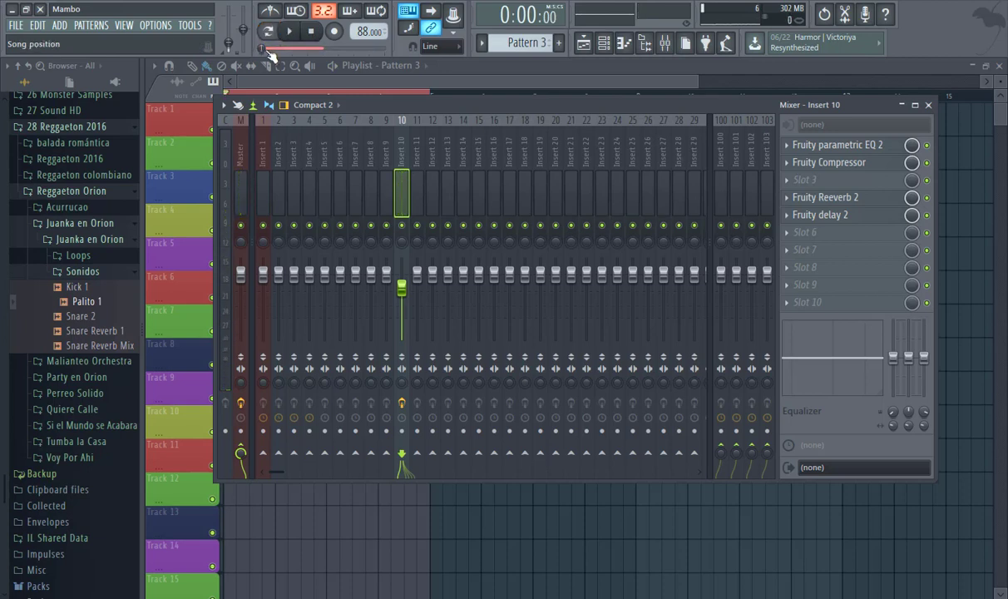
click(273, 79)
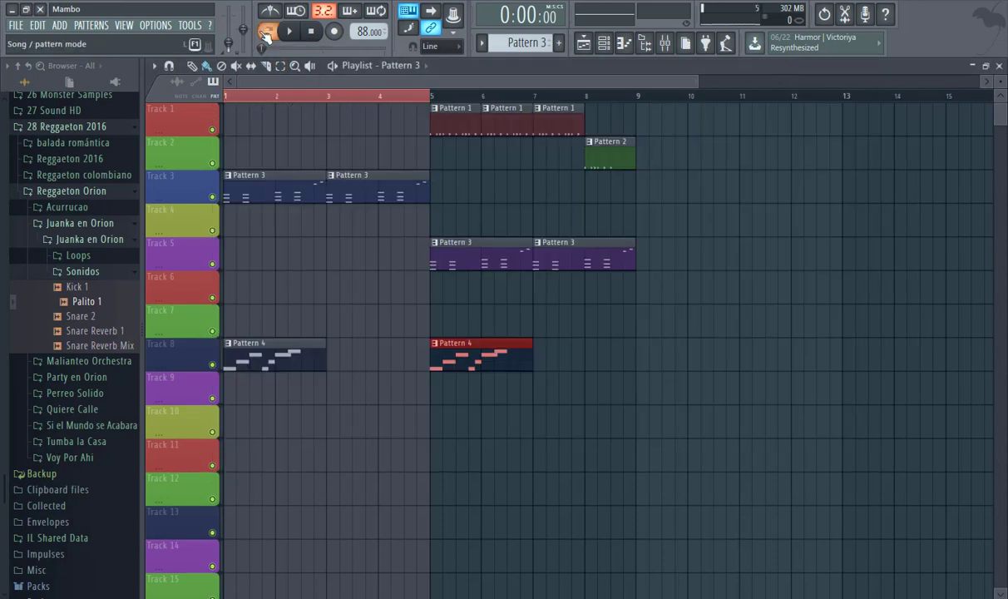
click(604, 43)
drag(537, 125, 697, 128)
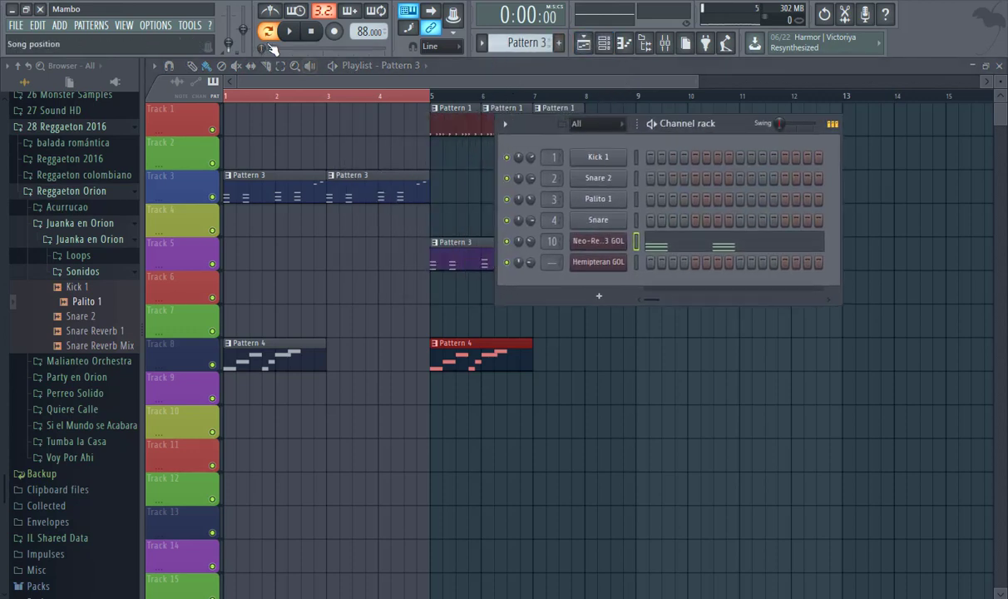
- Listen to Pattern 3, Pattern 2 and the looped arrangement, dismissing the antivirus notification before stopping playback
click(289, 31)
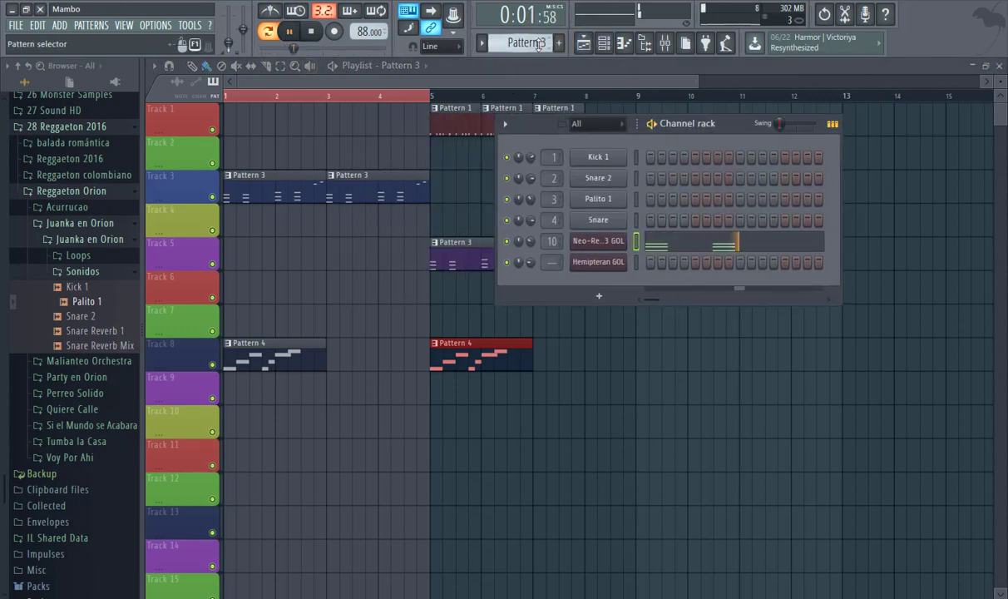
scroll(537, 46, up, 1)
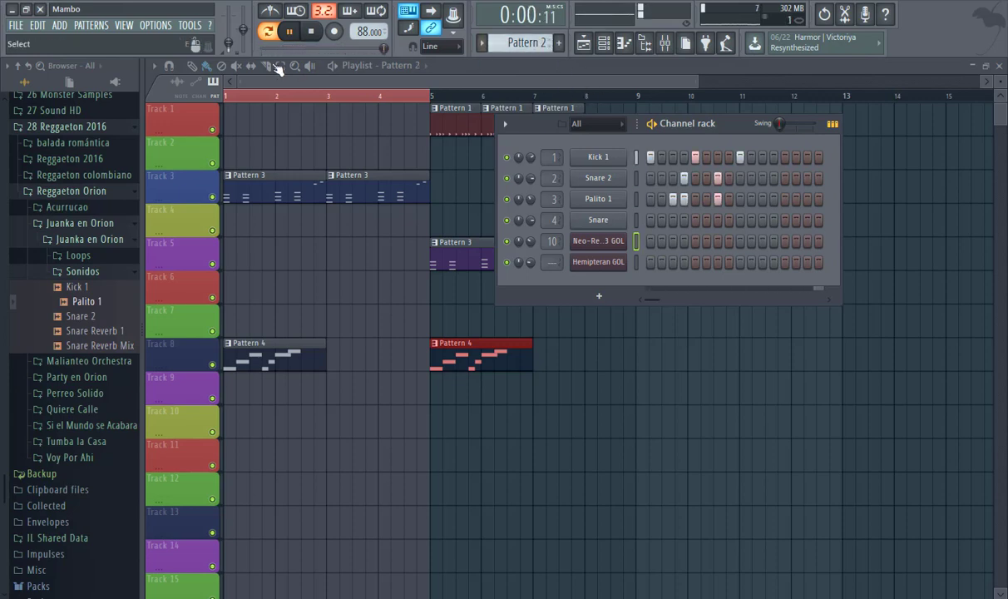
key(l)
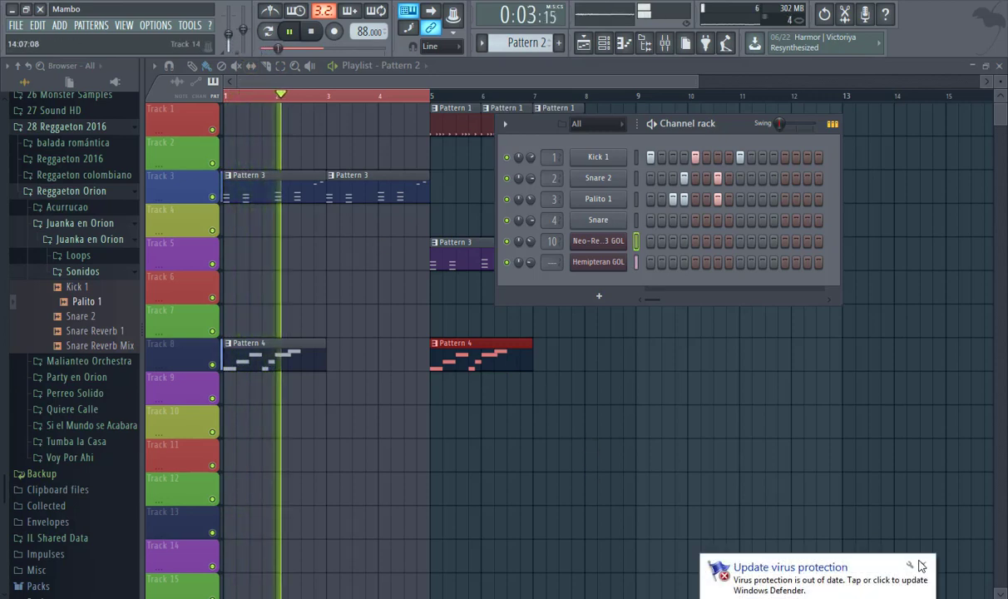
click(921, 565)
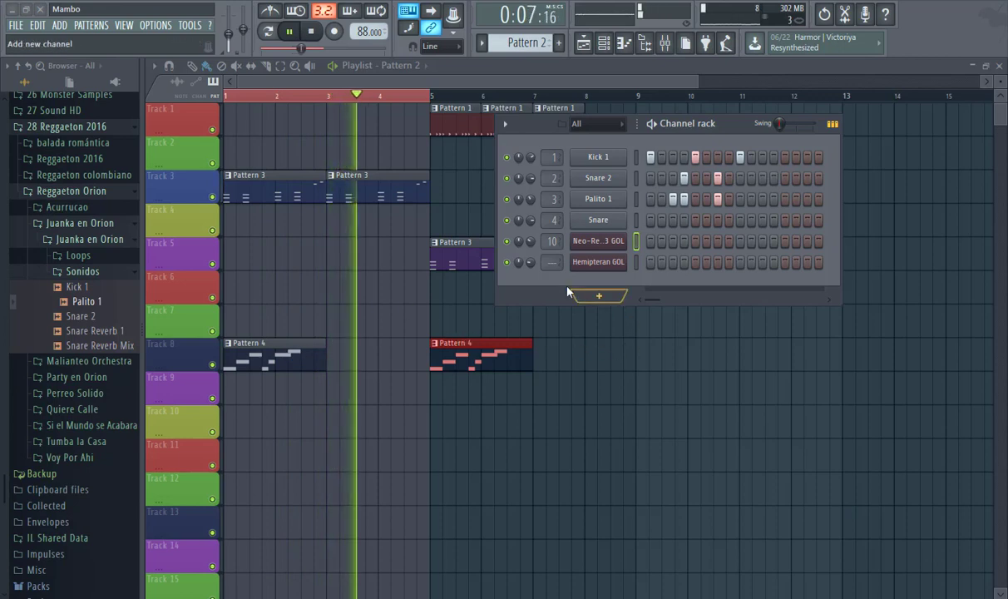
click(314, 32)
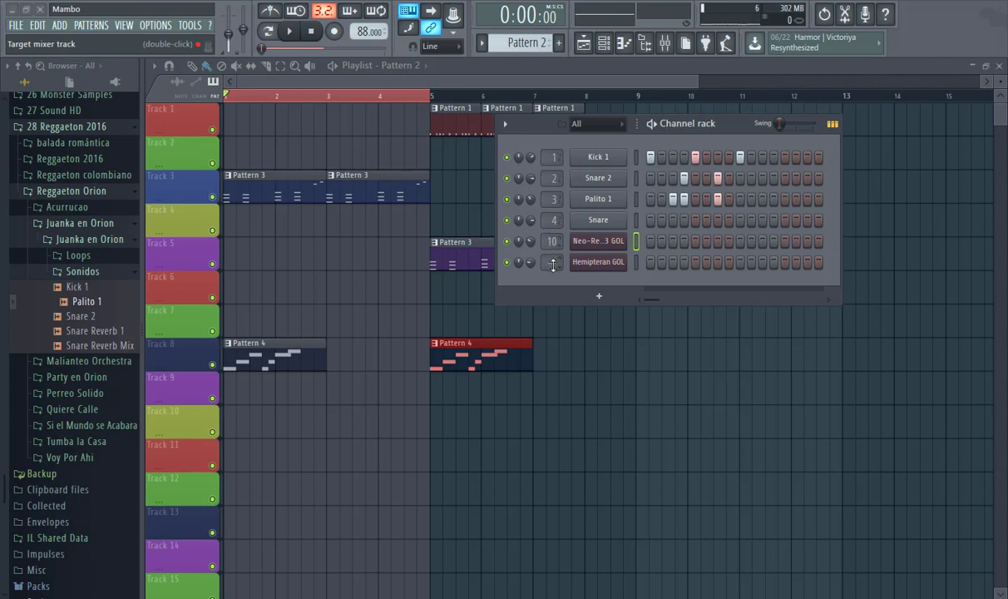
- Route the Hemipteran GOL channel to mixer track 10 and check the mixer during pattern playback
drag(553, 264, 553, 258)
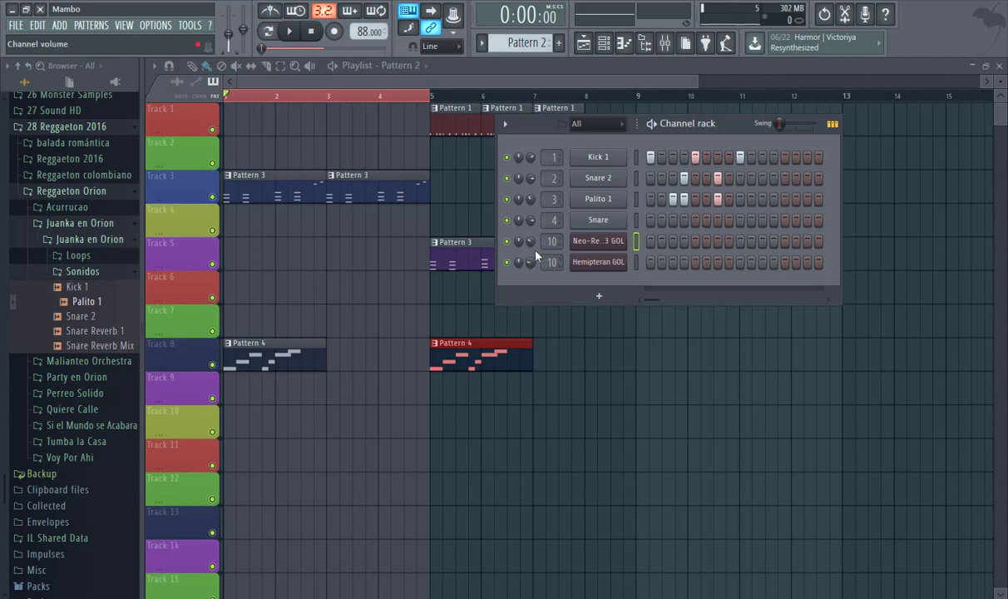
click(665, 42)
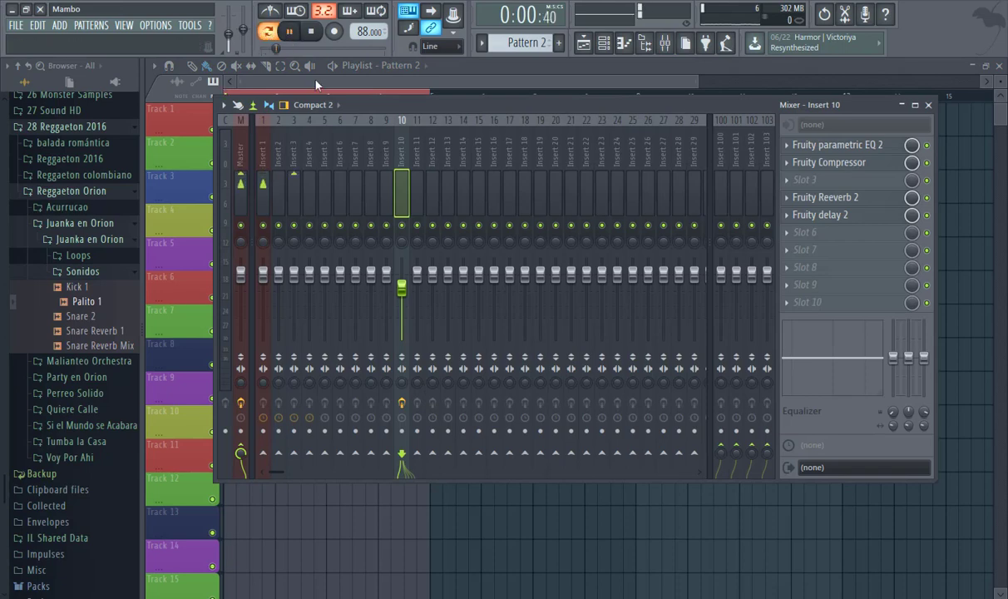
key(F9)
- Switch to Pattern 4 and lower the Hemipteran GOL channel volume to 10% (-31.0 dB)
click(245, 341)
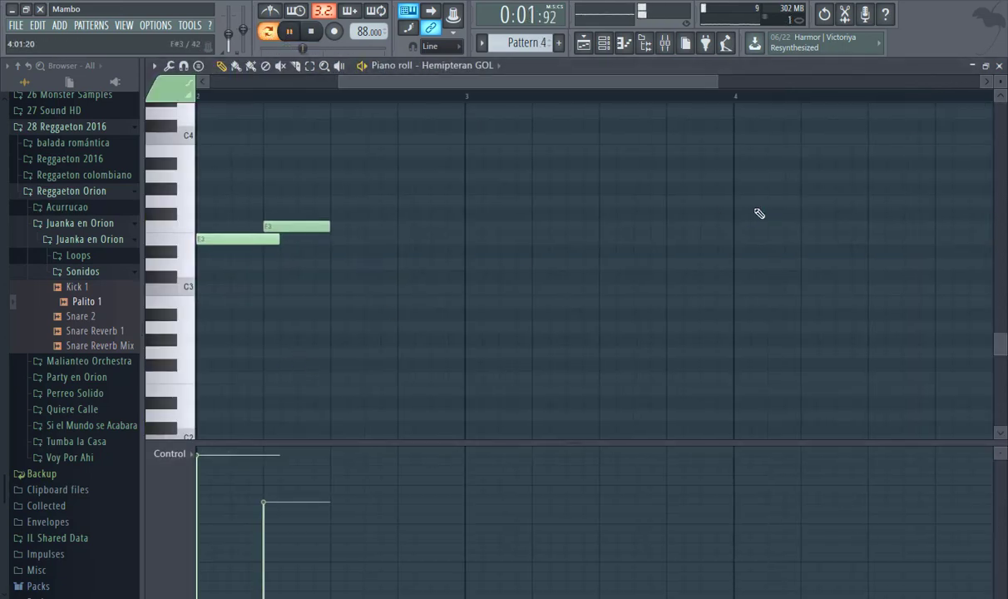
click(999, 64)
key(F6)
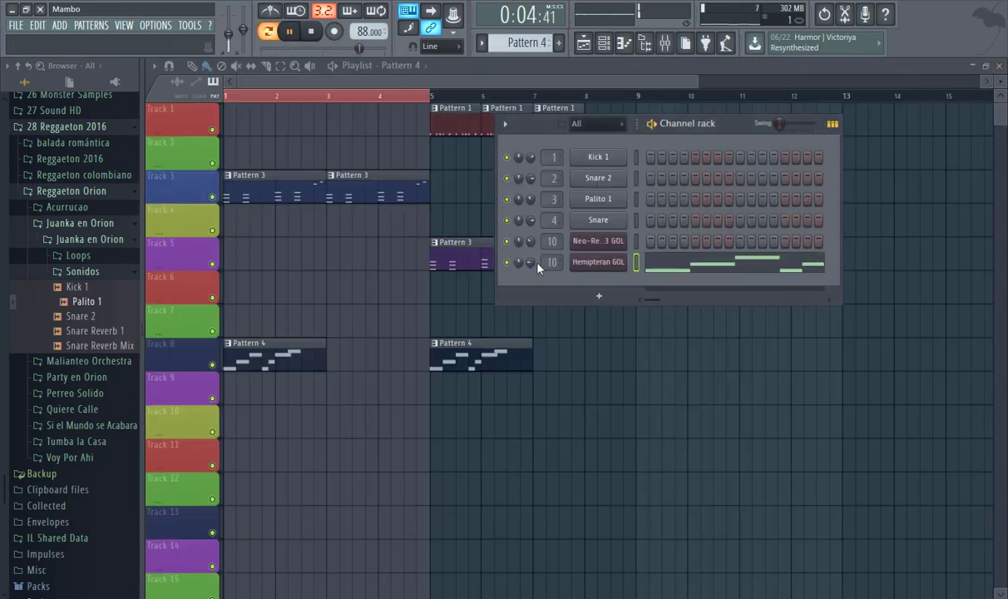
drag(529, 262, 534, 281)
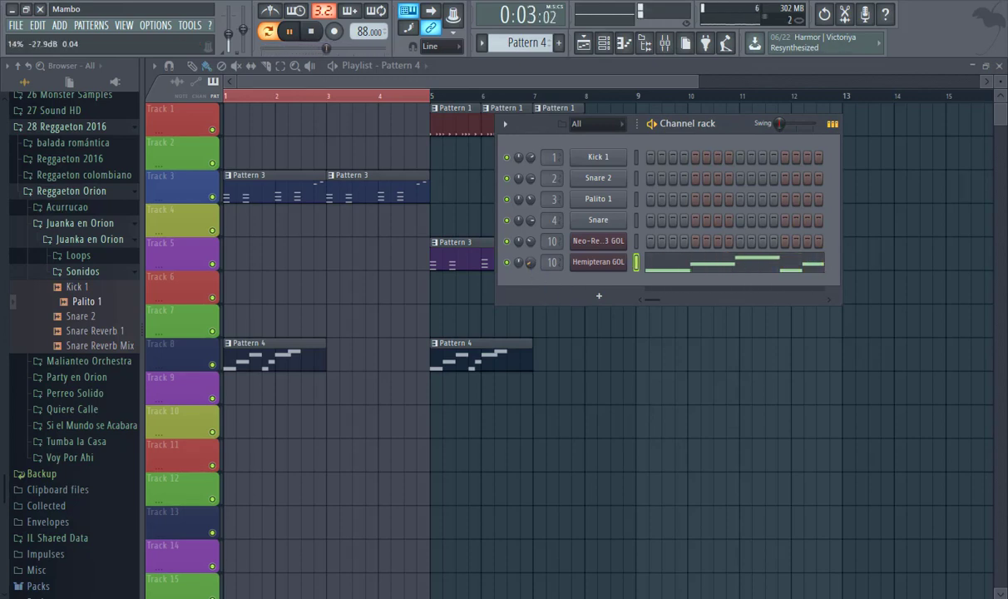
click(598, 262)
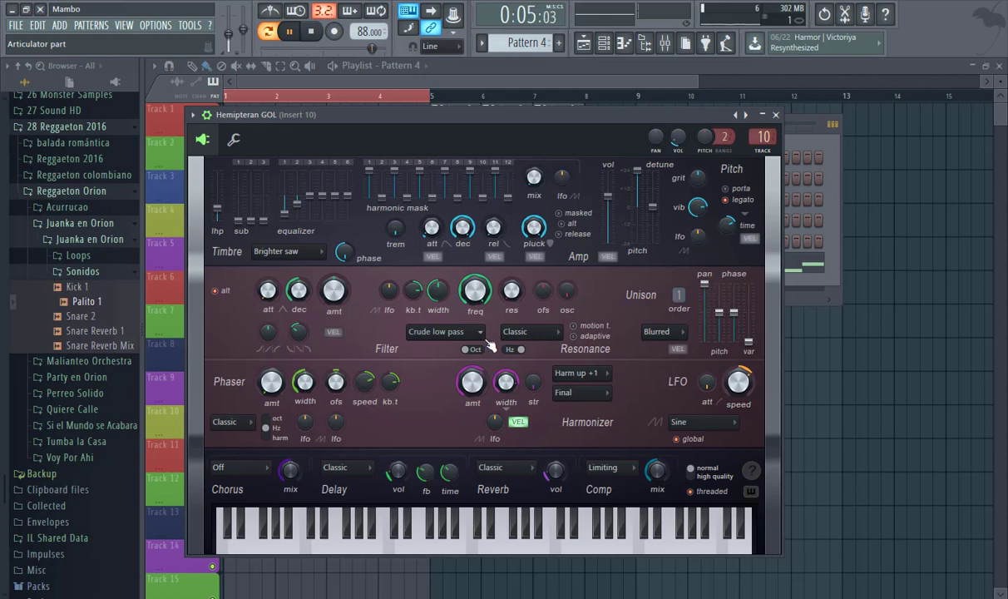
click(775, 115)
drag(530, 262, 530, 264)
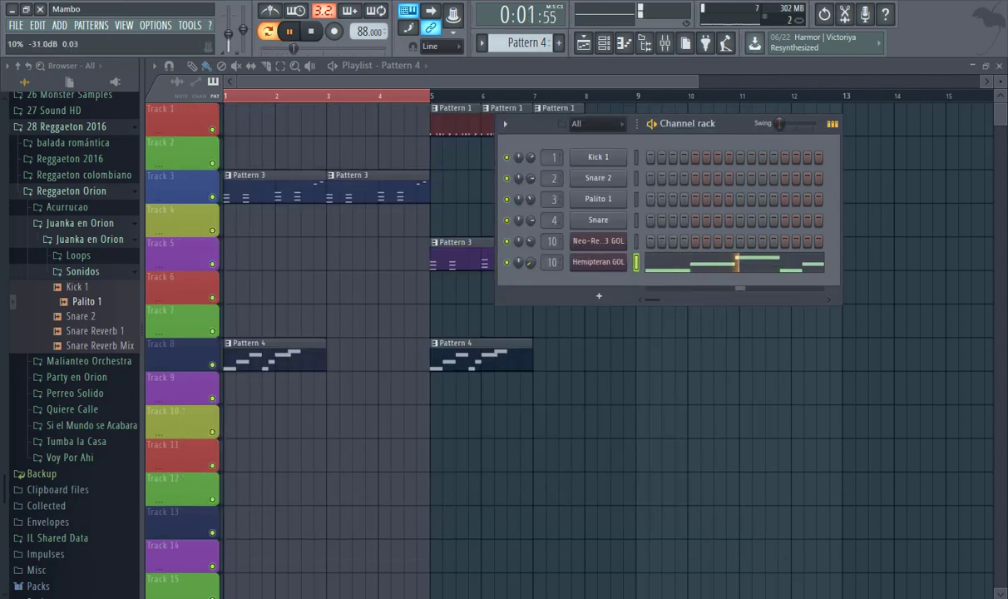
- Play the arrangement in song mode with the channel rack closed and clear the time selection over bars 1 to 4
click(267, 31)
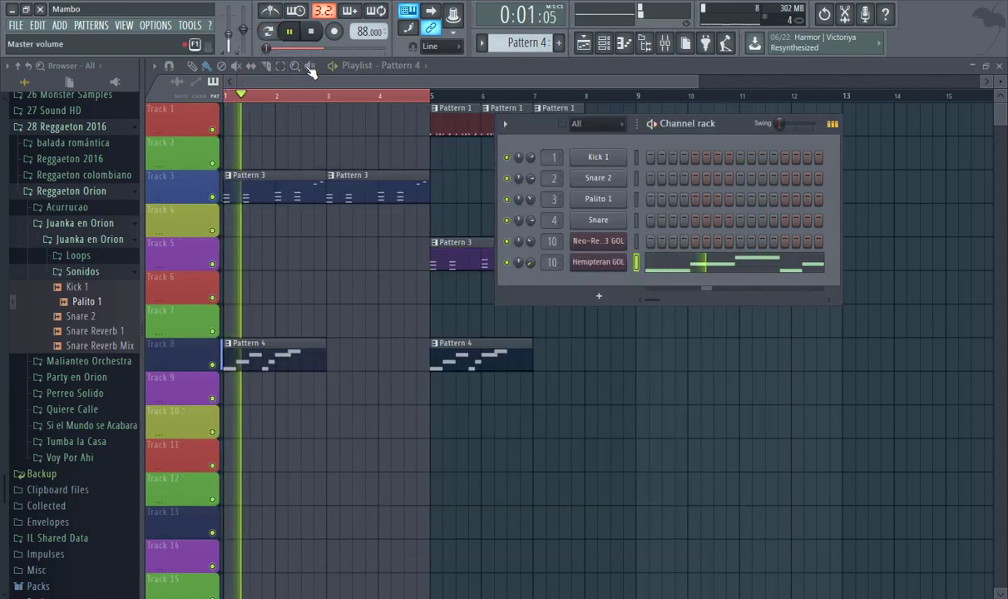
click(496, 74)
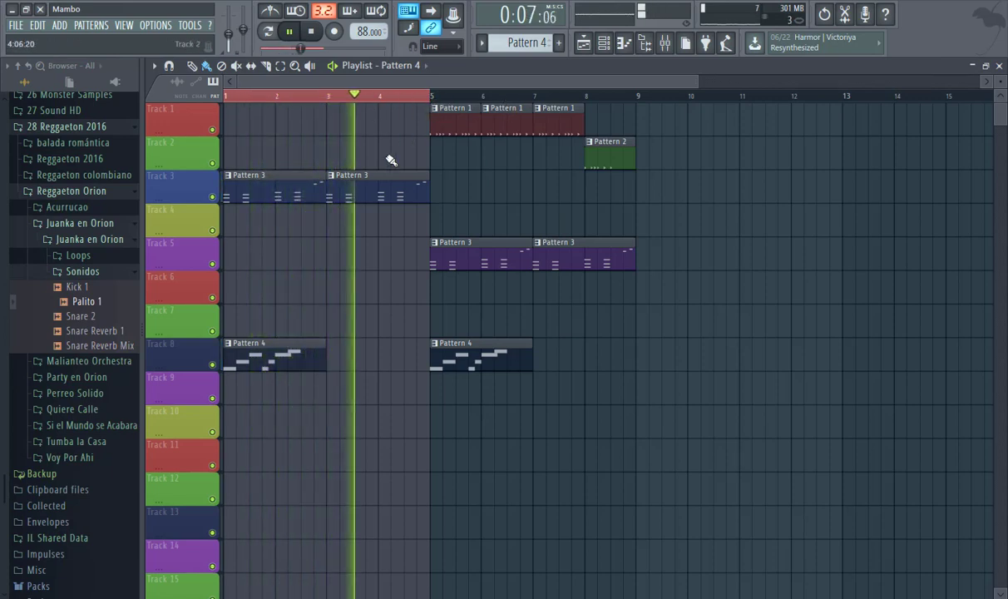
click(644, 43)
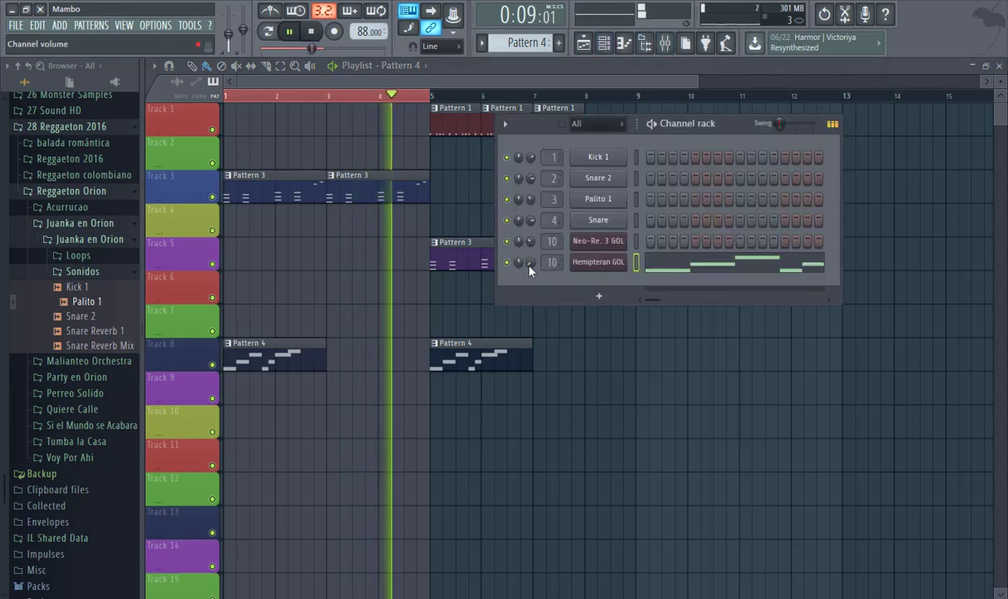
click(504, 86)
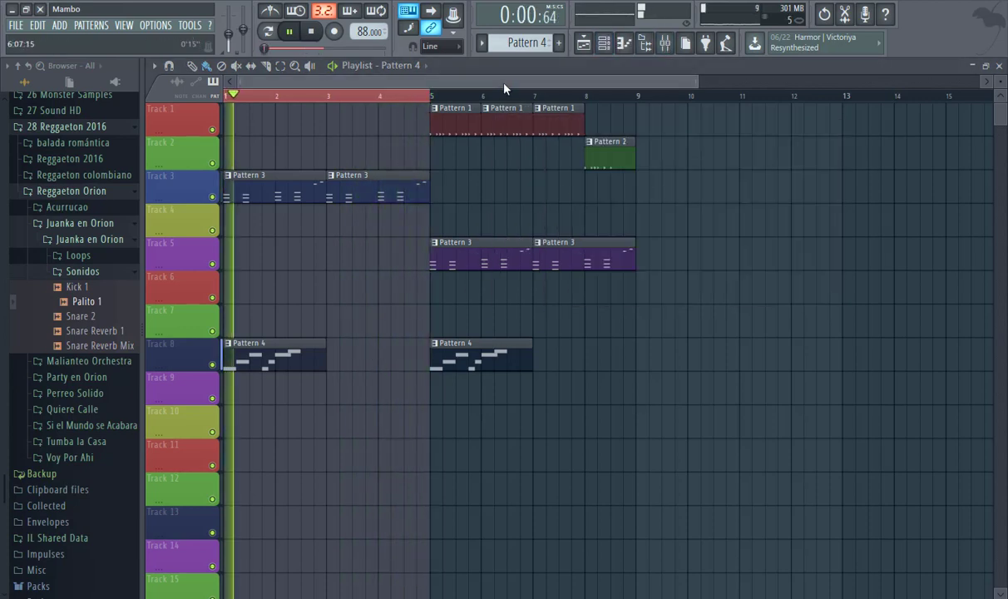
click(231, 99)
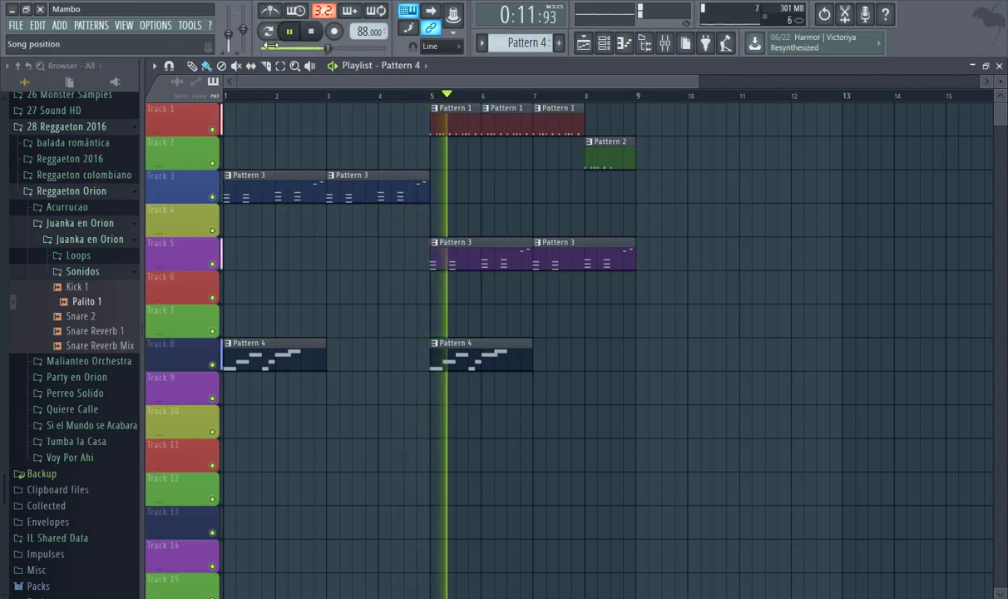
- Lower Insert 10's fader during playback, reposition and close the mixer, and stop the song
click(664, 43)
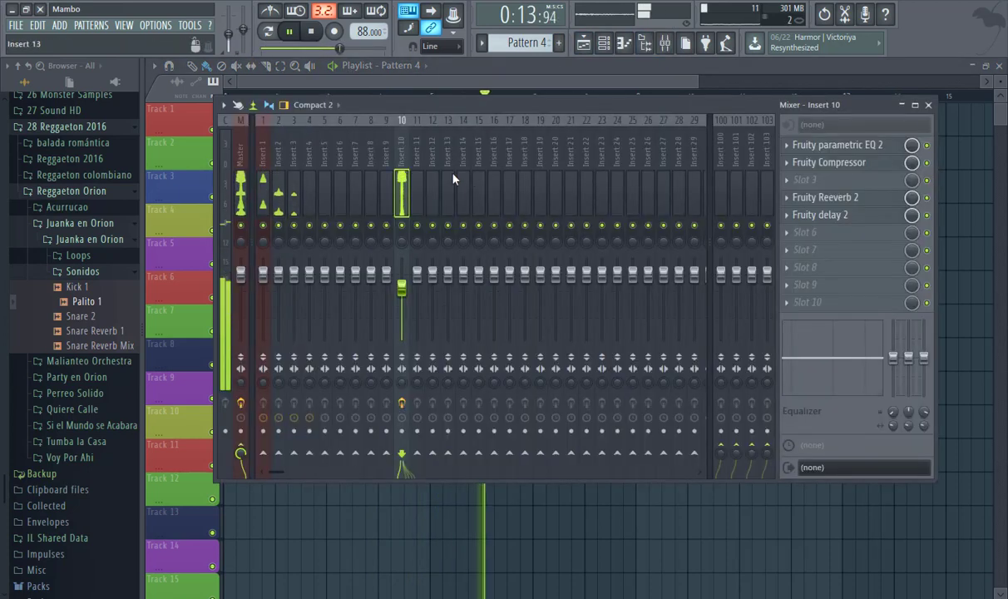
drag(488, 108, 567, 124)
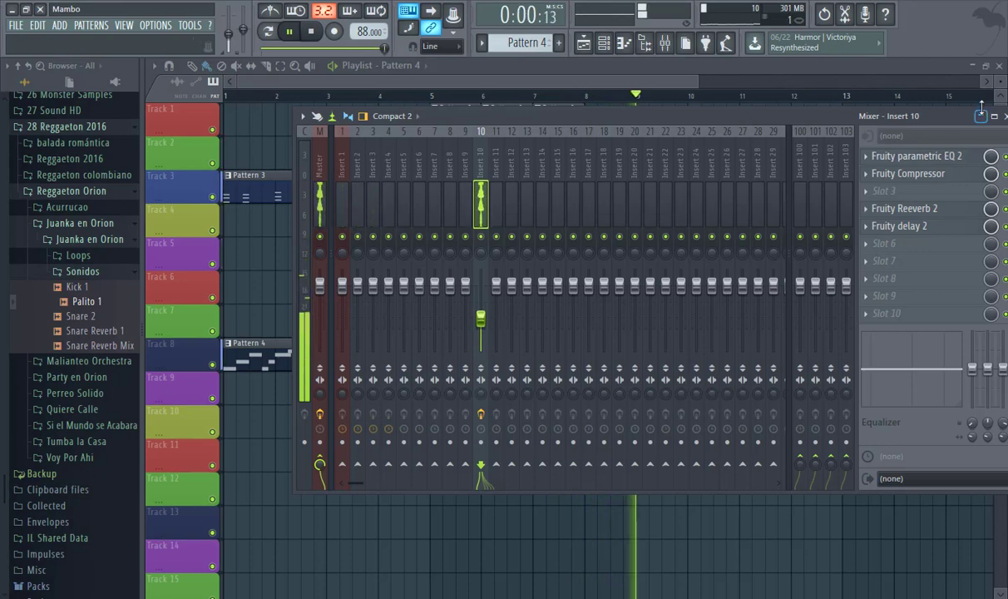
click(527, 81)
key(space)
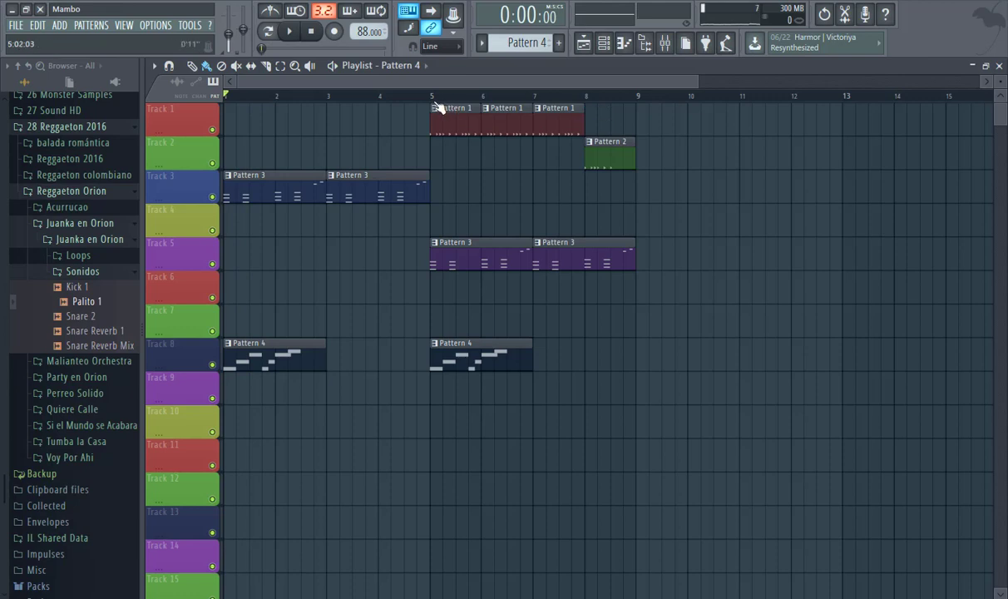
- Select the playlist clips in bars 5 to 8 and duplicate them to start at bar 9
drag(432, 105, 641, 108)
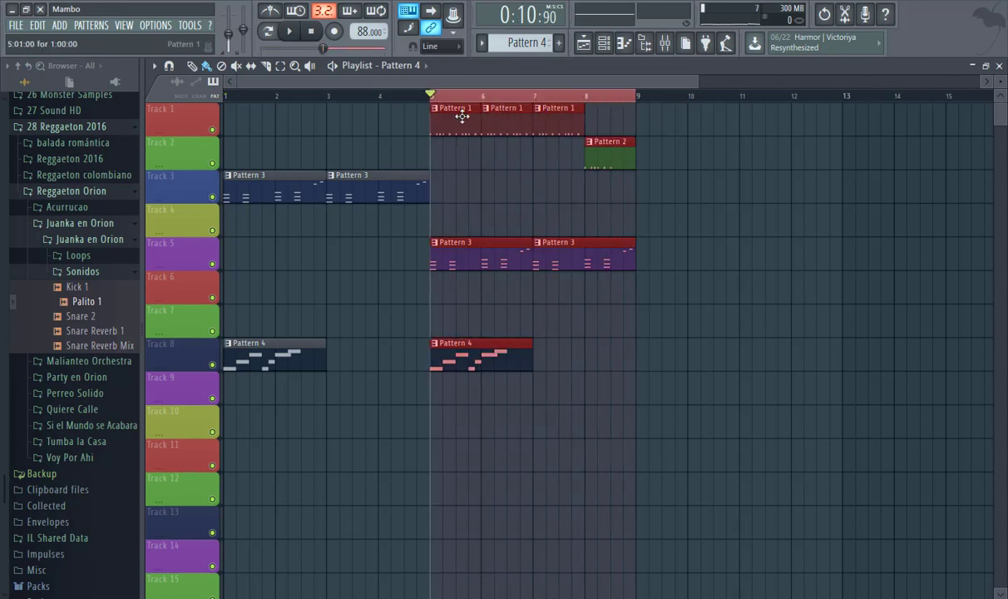
click(432, 98)
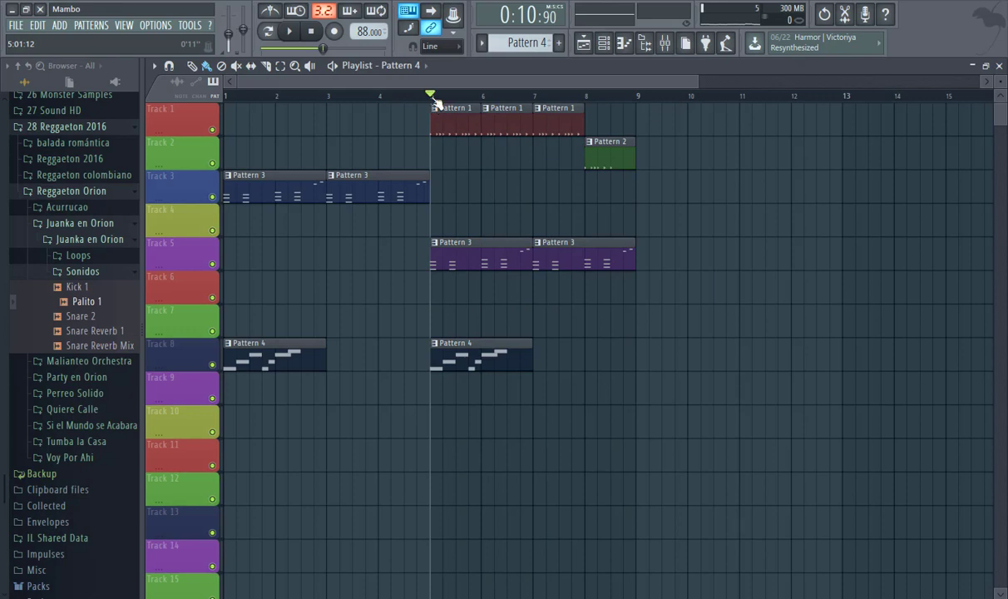
drag(433, 100, 634, 101)
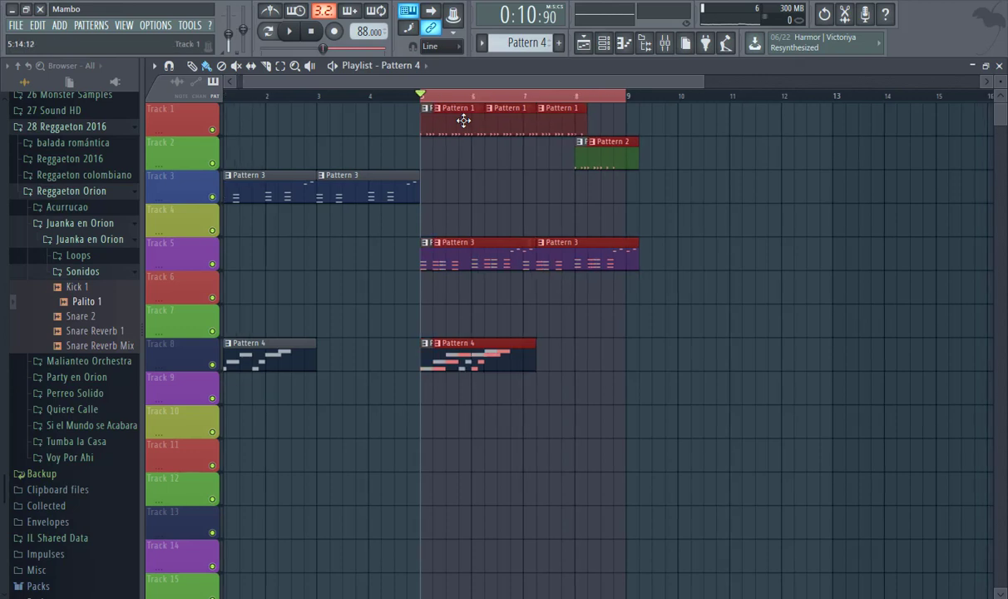
drag(463, 119, 657, 119)
- Play the arrangement from just before bar 5 and lower Insert 10's volume to -14.1 dB in the mixer
click(390, 95)
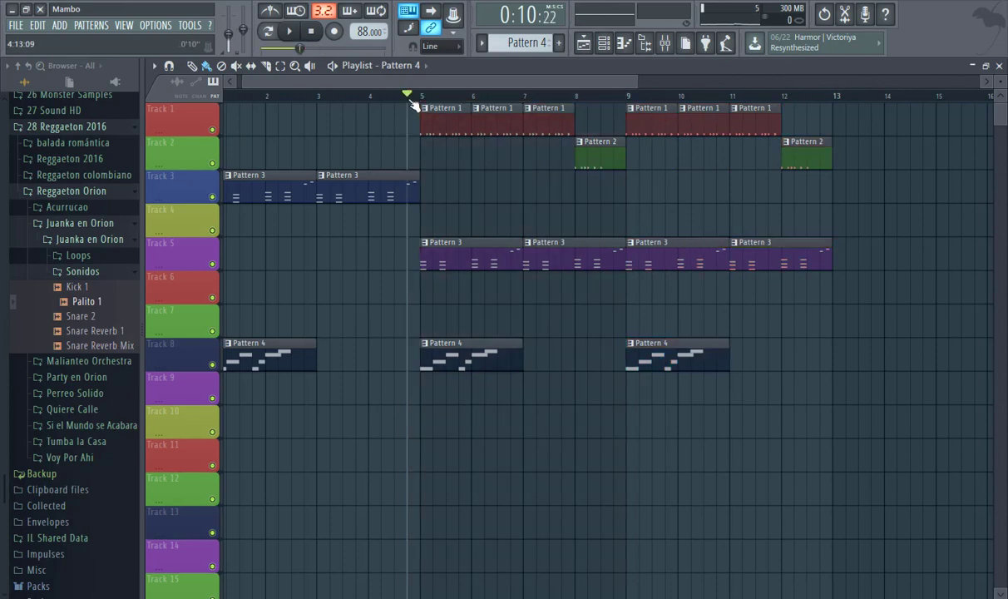
key(space)
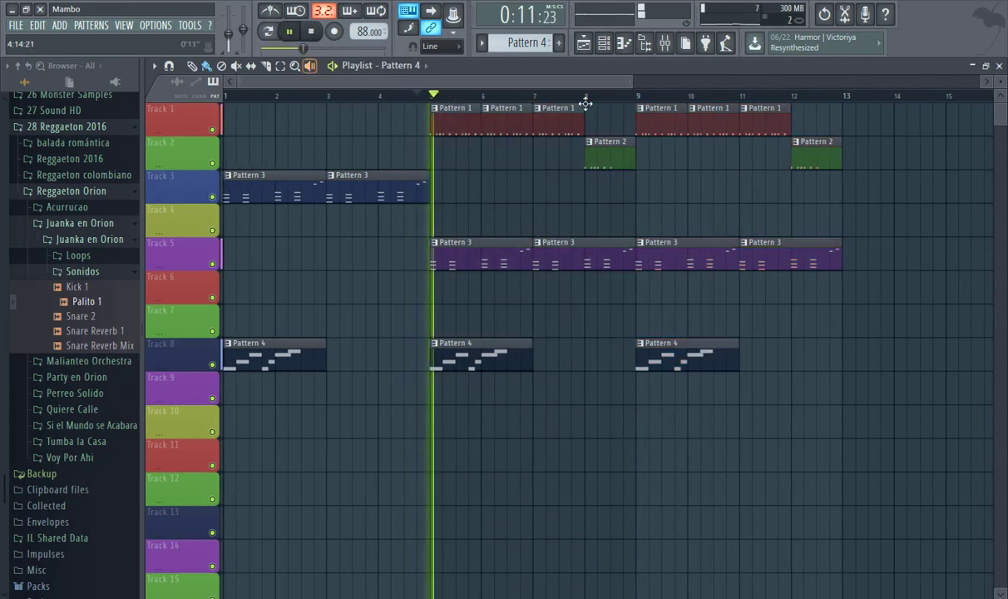
drag(634, 81, 917, 81)
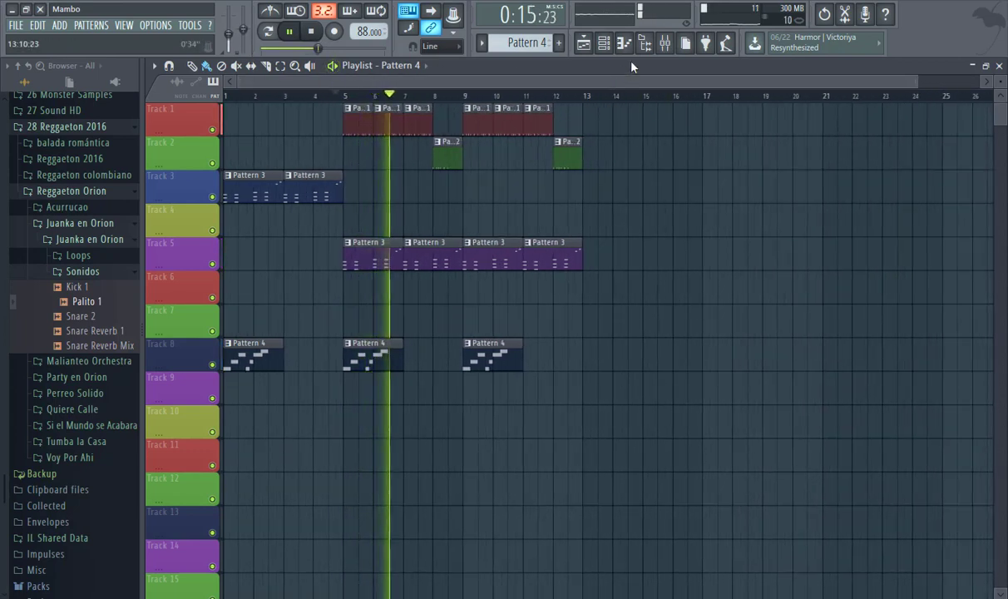
click(664, 42)
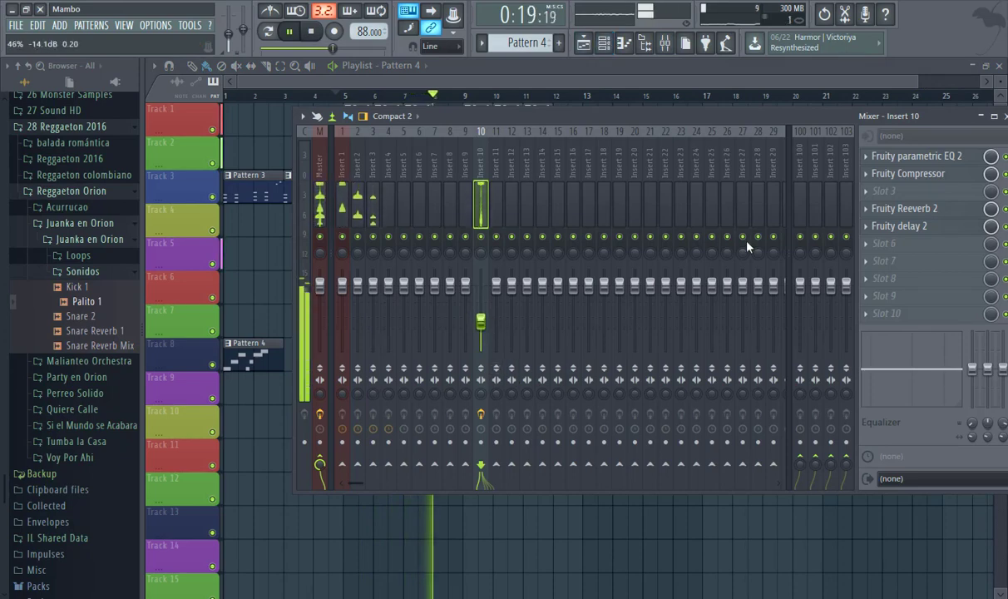
- Close the mixer during playback, collapse the browser's folder structure and stop the song
drag(916, 117, 881, 105)
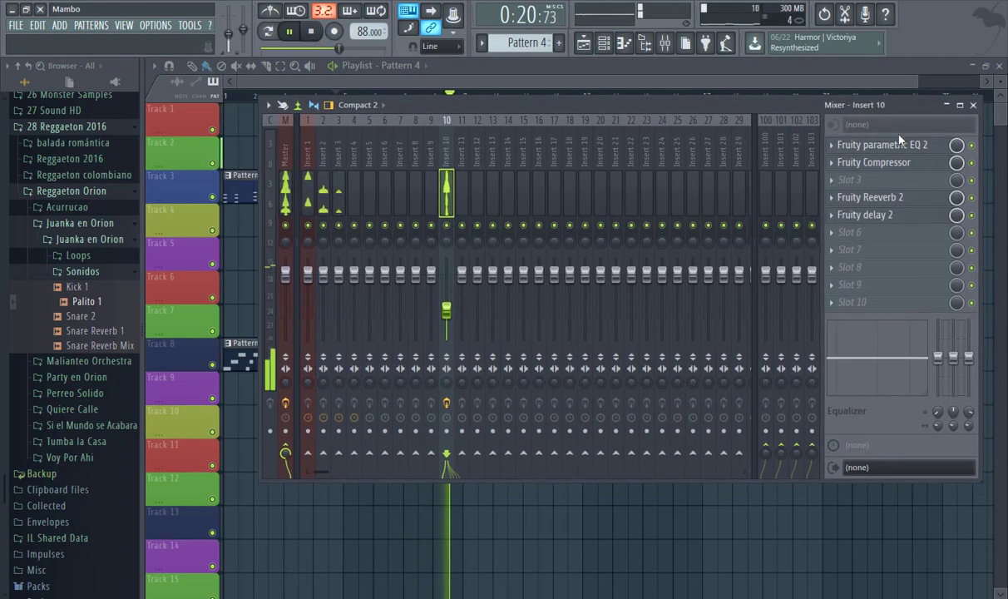
click(973, 105)
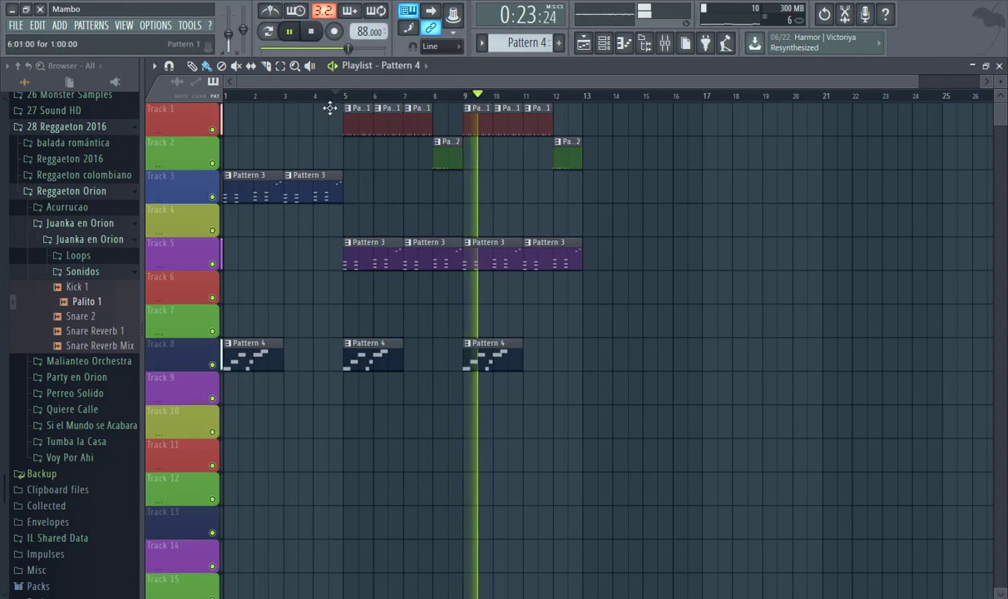
click(17, 69)
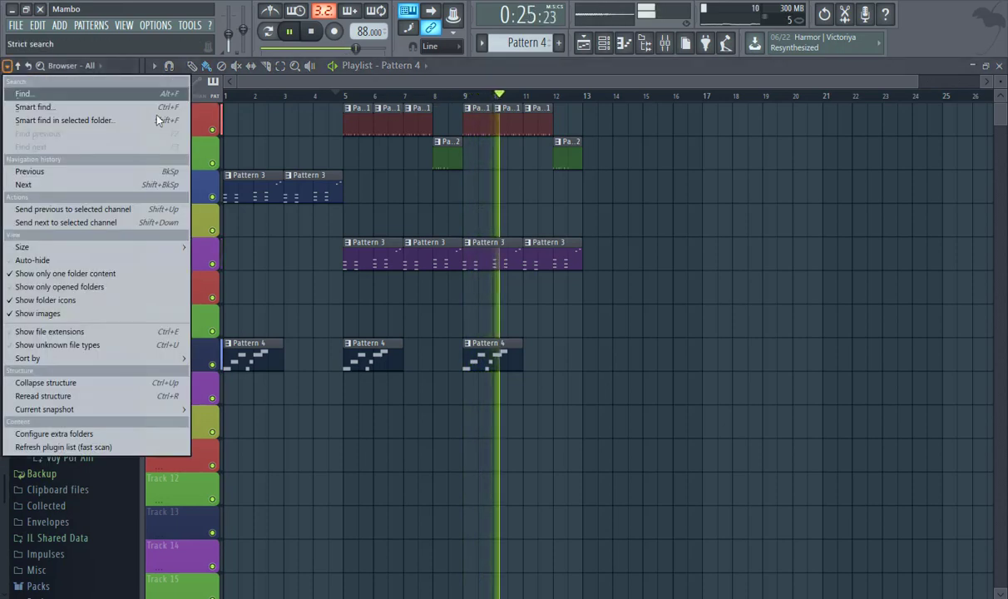
click(66, 386)
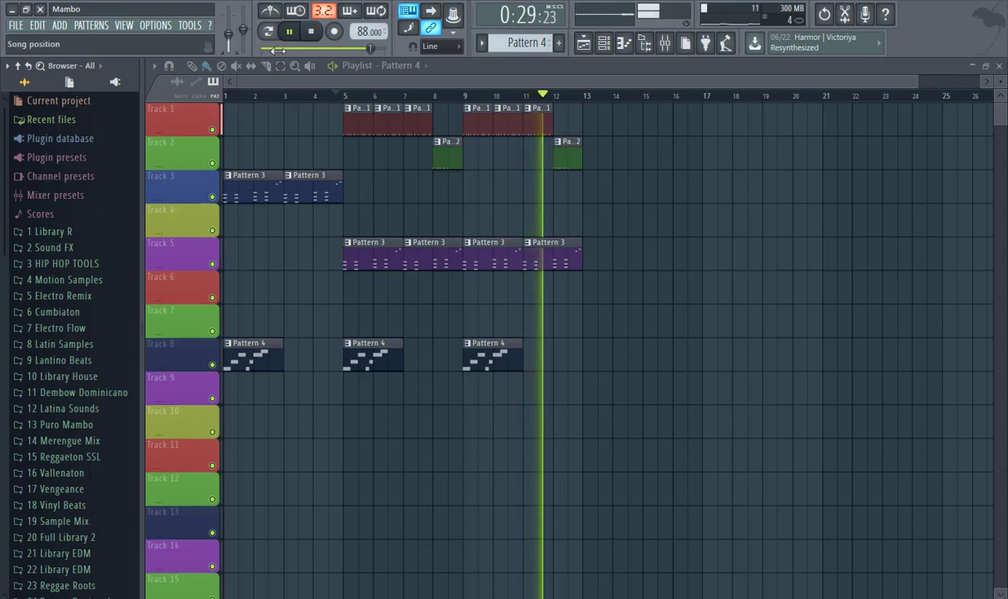
key(space)
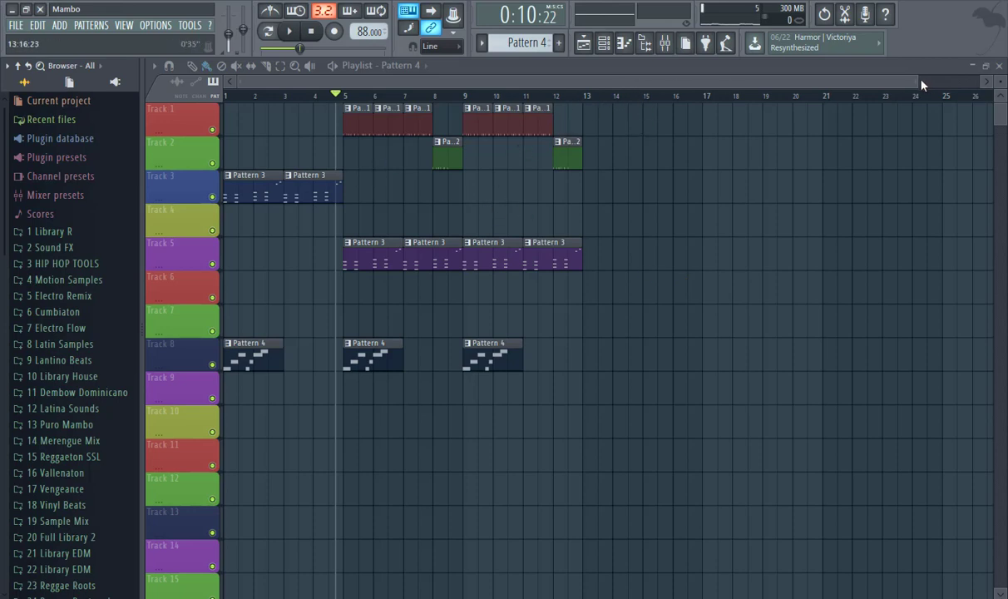
- Load the +3 dB Hard Limit preset in the T-RackS CS Brickwall Lim on the mixer's Master track
scroll(579, 153, down, 1)
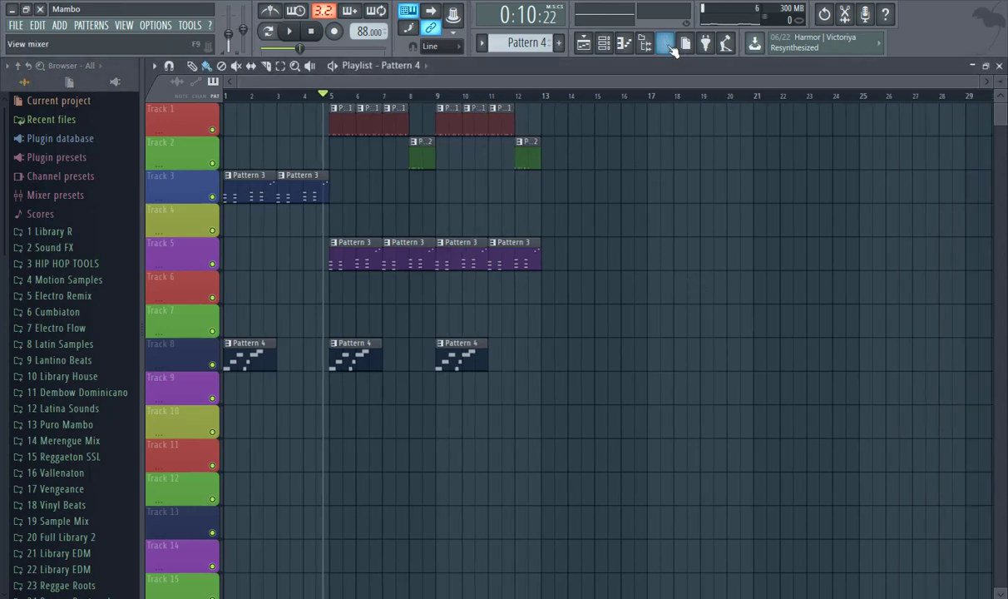
click(670, 47)
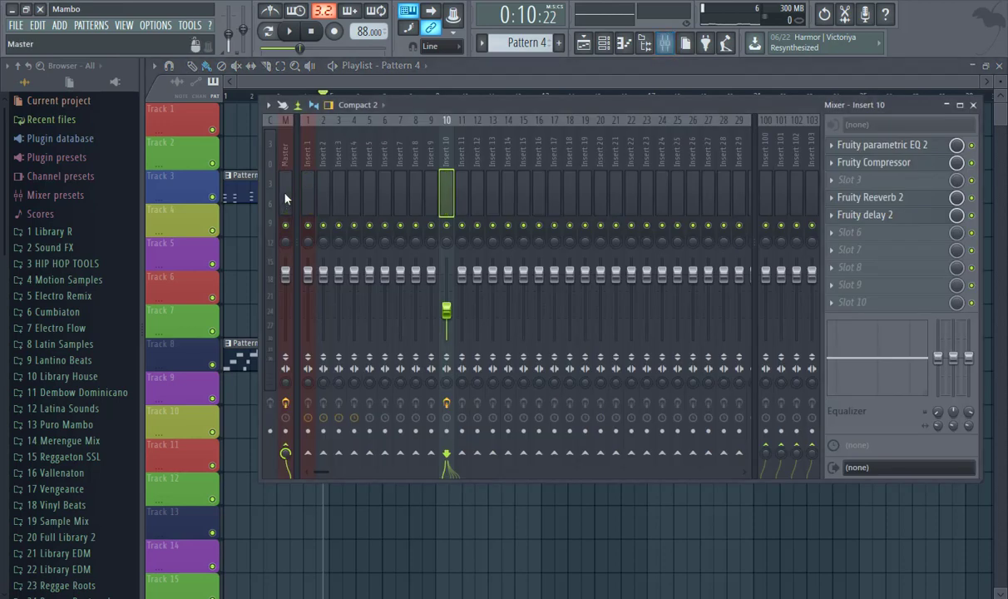
click(284, 156)
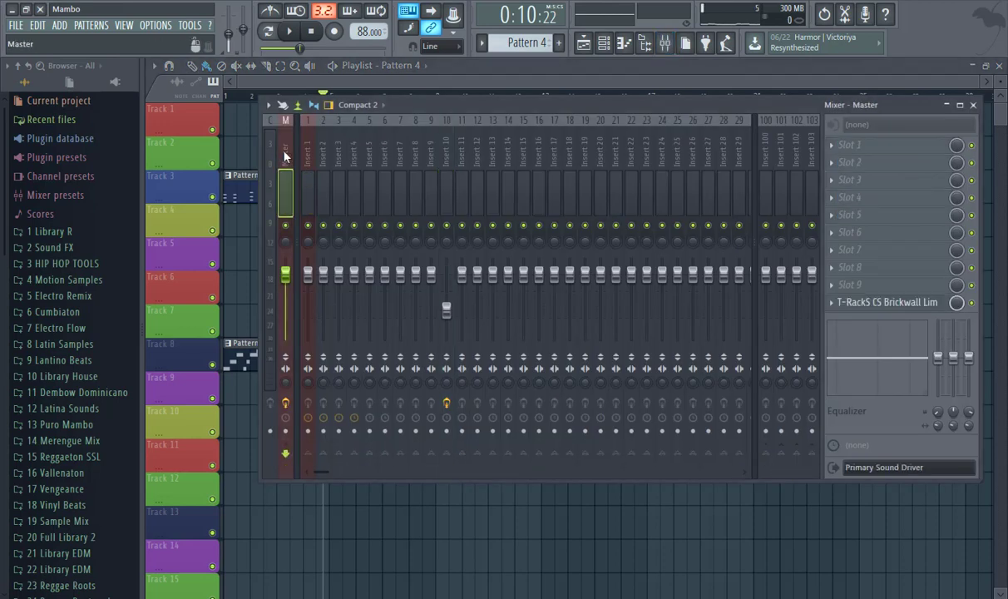
click(881, 304)
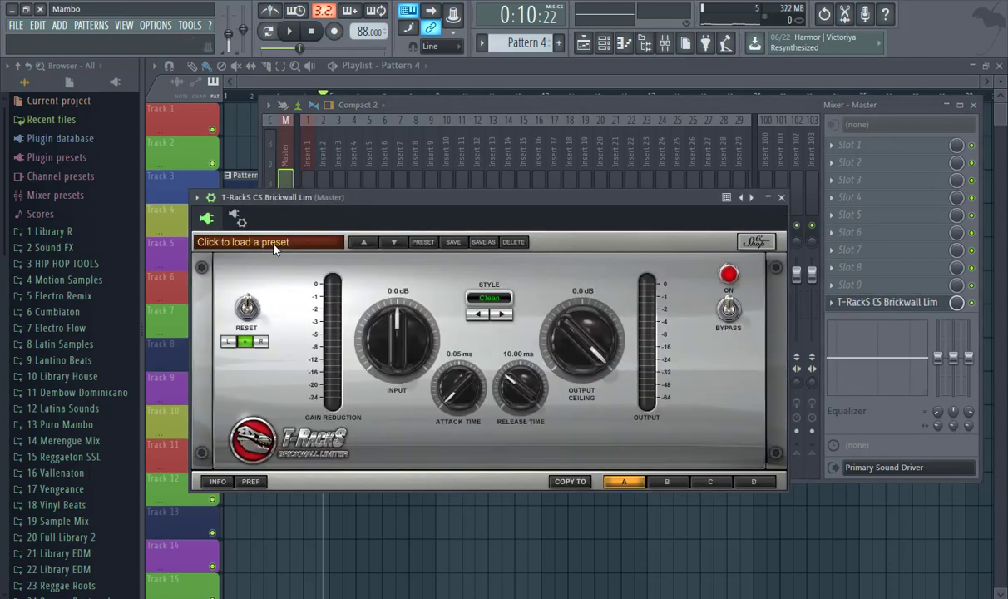
click(269, 242)
click(258, 233)
- Play the song while adjusting the limiter's input, set it to 1.4 dB, and close the limiter and mixer
click(297, 42)
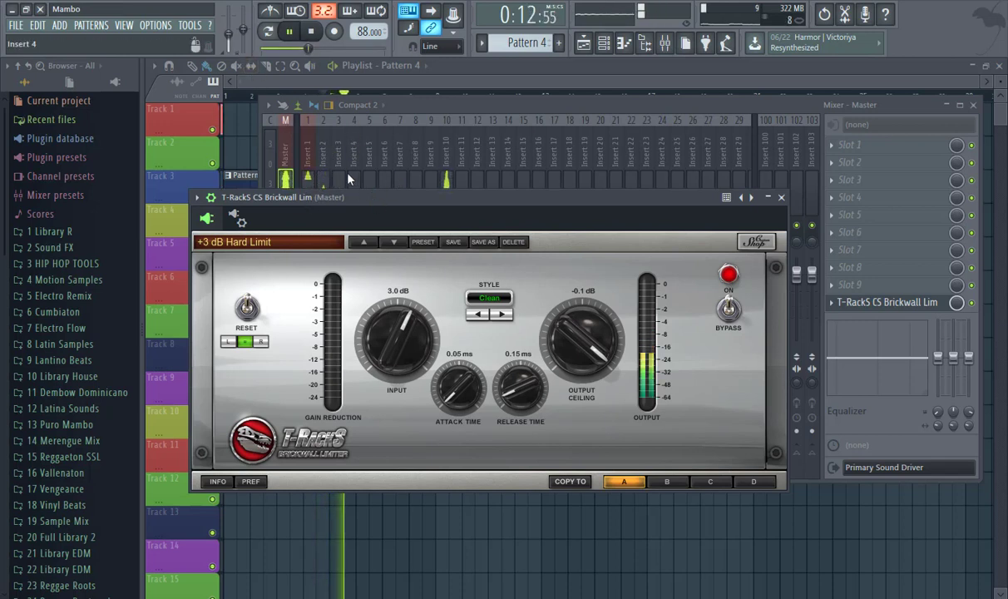
click(308, 33)
drag(387, 350, 366, 295)
key(space)
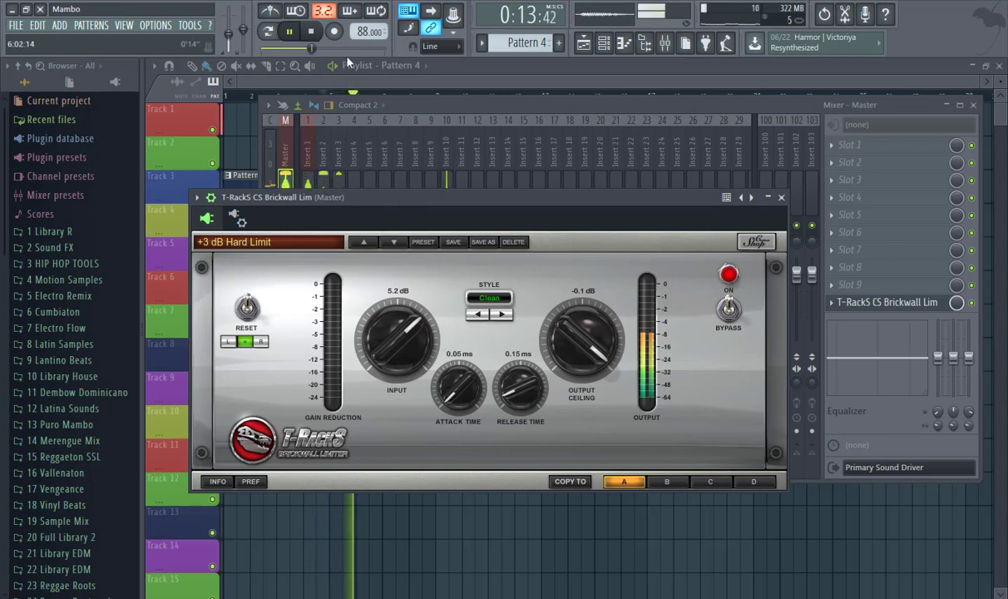
drag(416, 320, 450, 337)
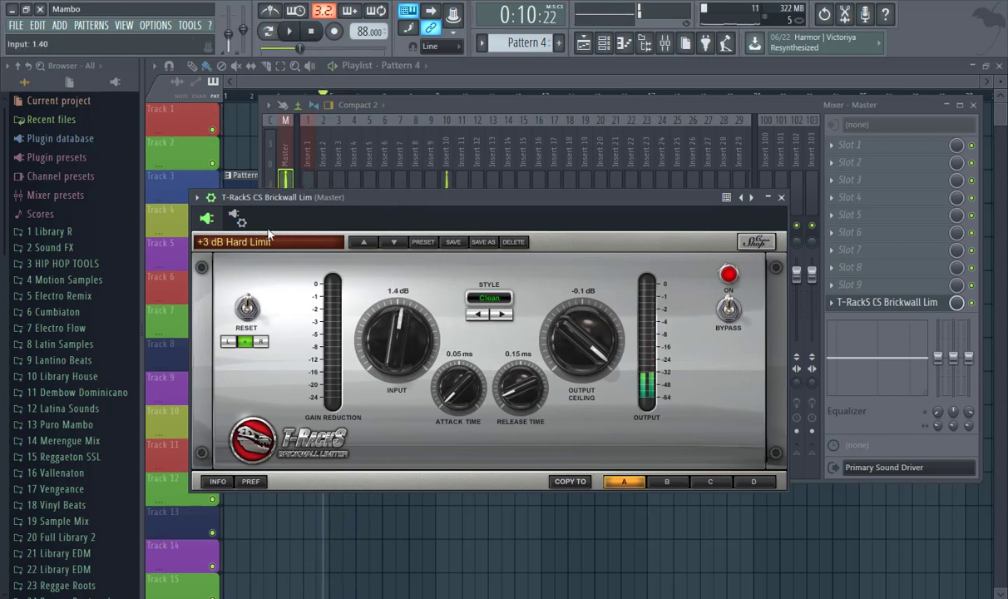
click(781, 197)
click(291, 98)
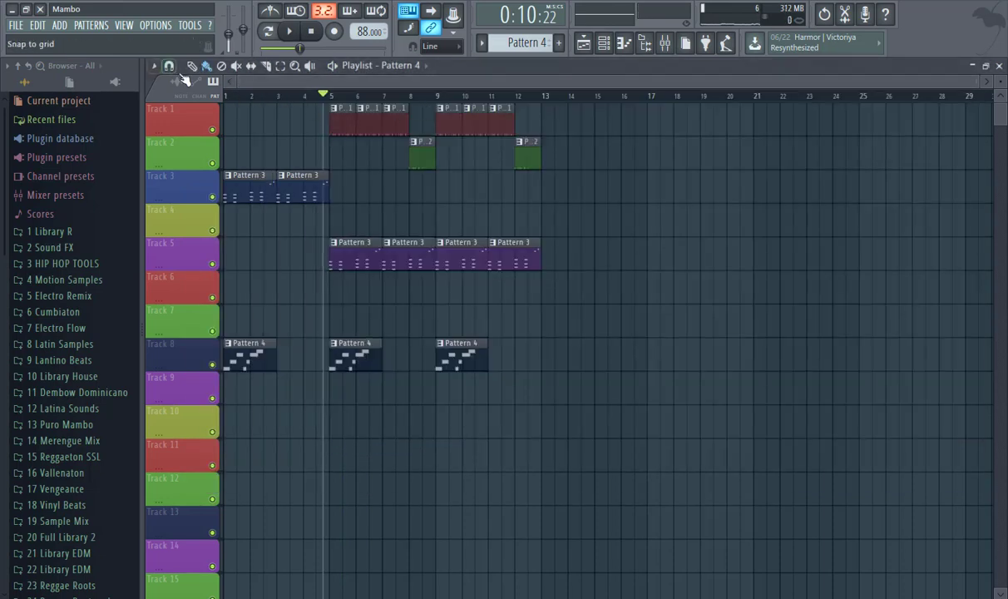
click(15, 26)
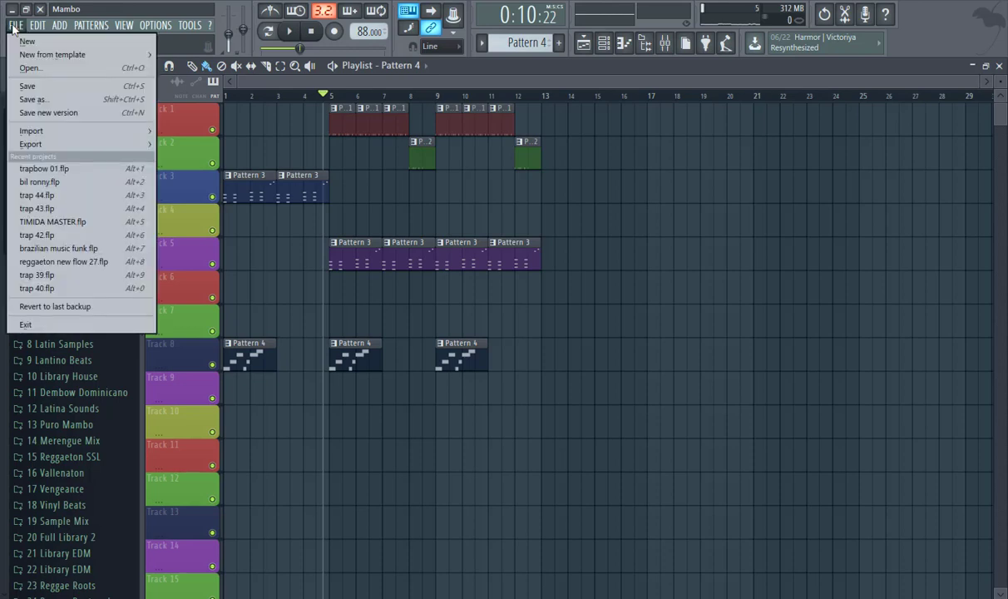
click(45, 87)
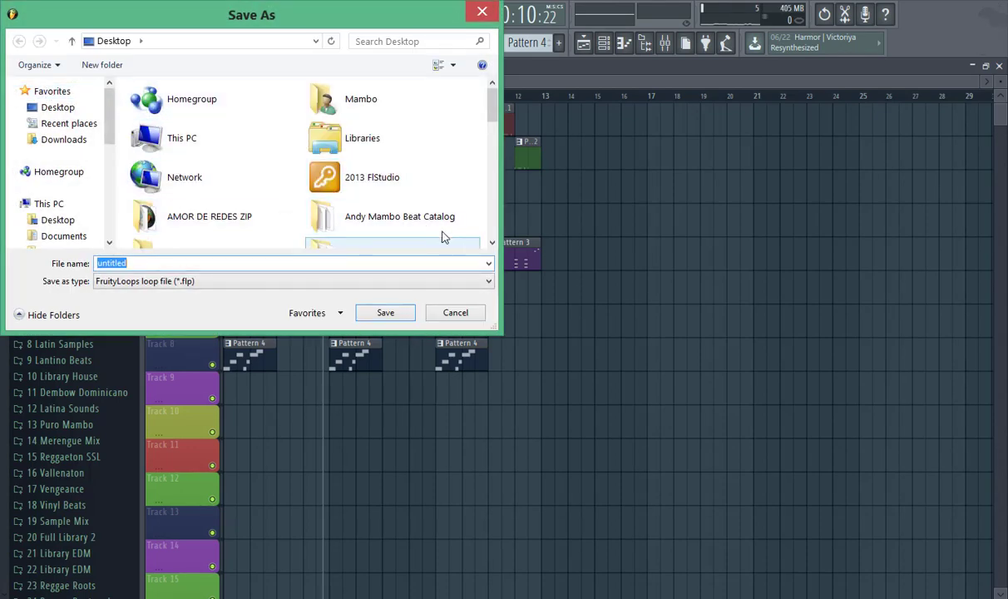
click(453, 313)
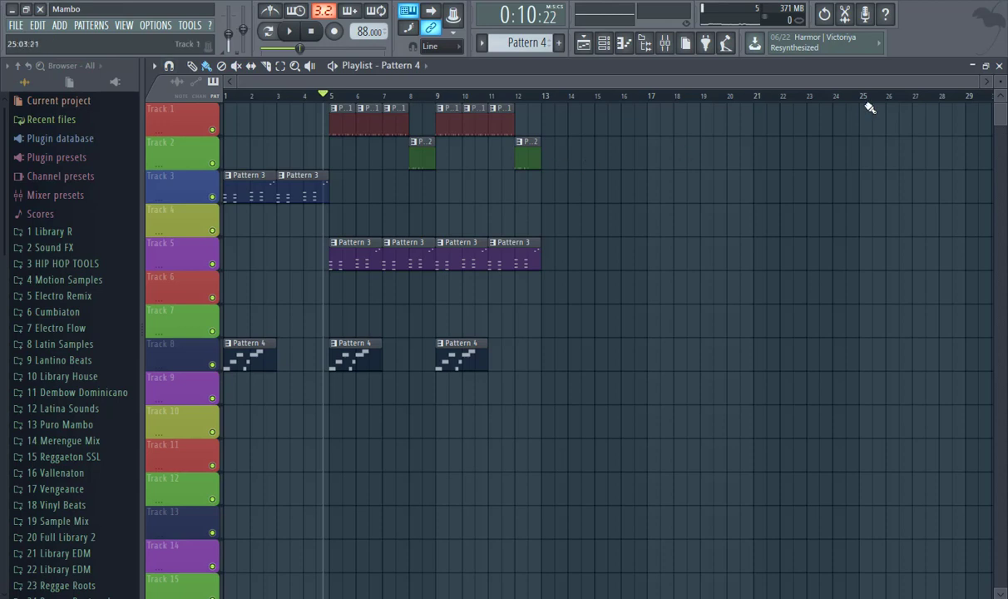
- Set up an MP3 export of the song to the Desktop as untitled, and close the rendering settings without rendering
drag(982, 89, 936, 83)
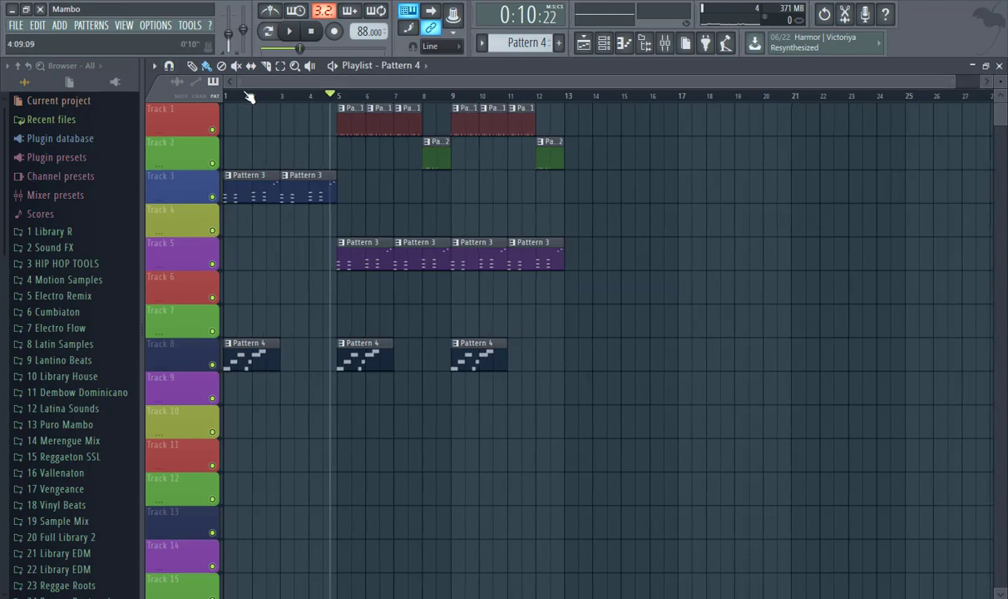
click(18, 26)
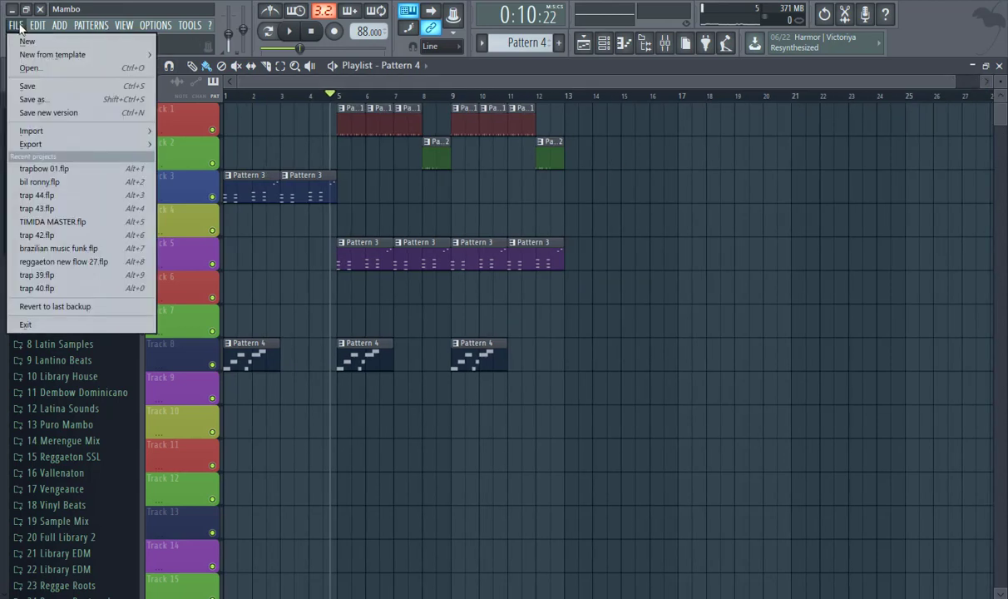
mouse_move(39, 142)
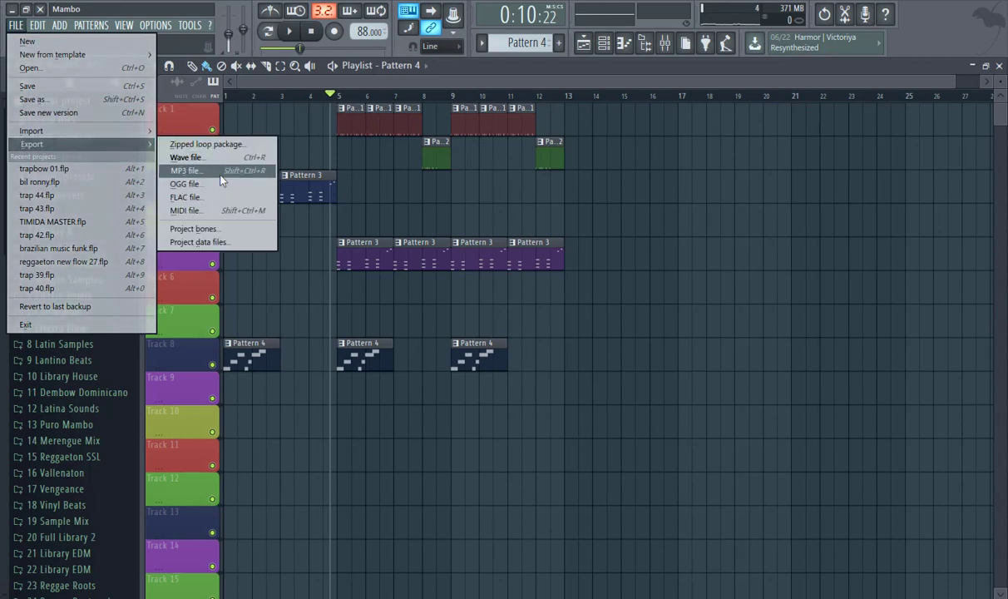
click(221, 176)
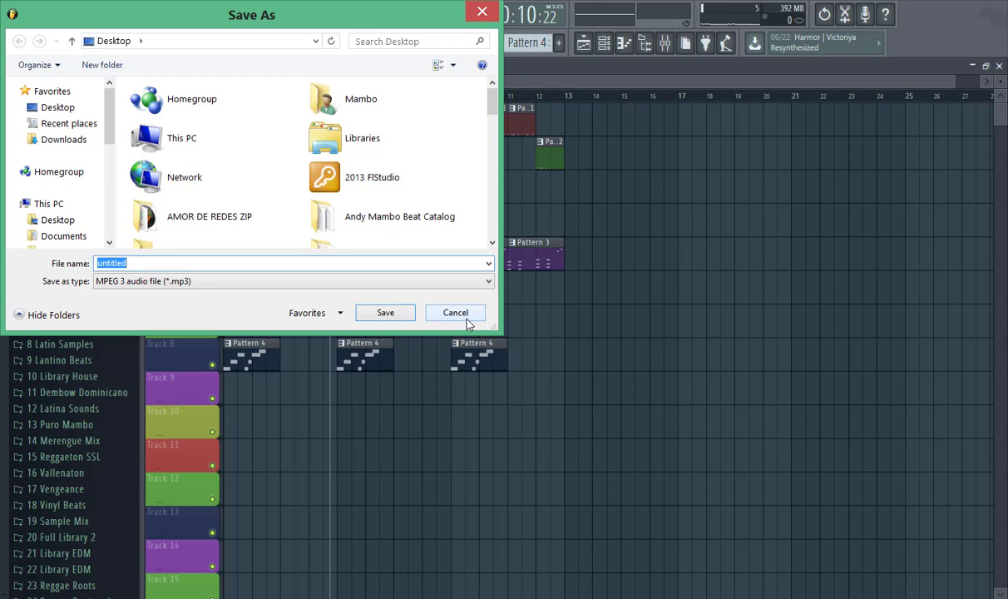
click(57, 108)
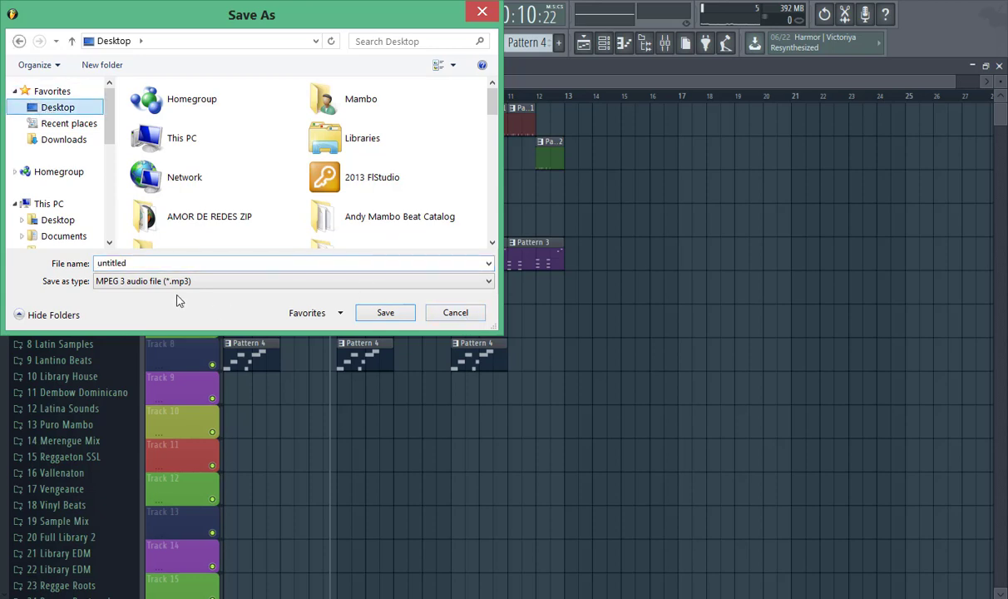
click(138, 263)
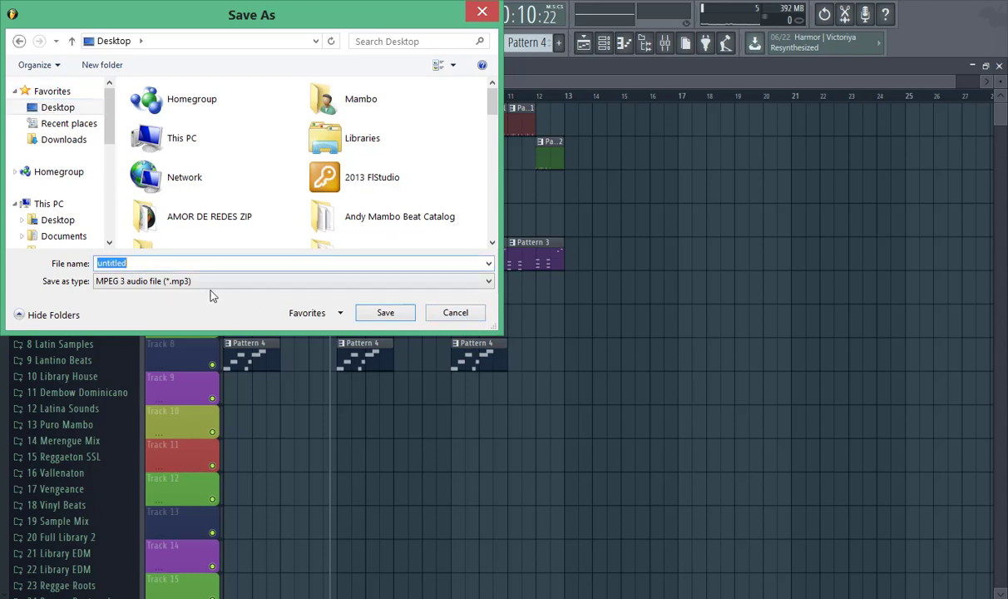
click(385, 313)
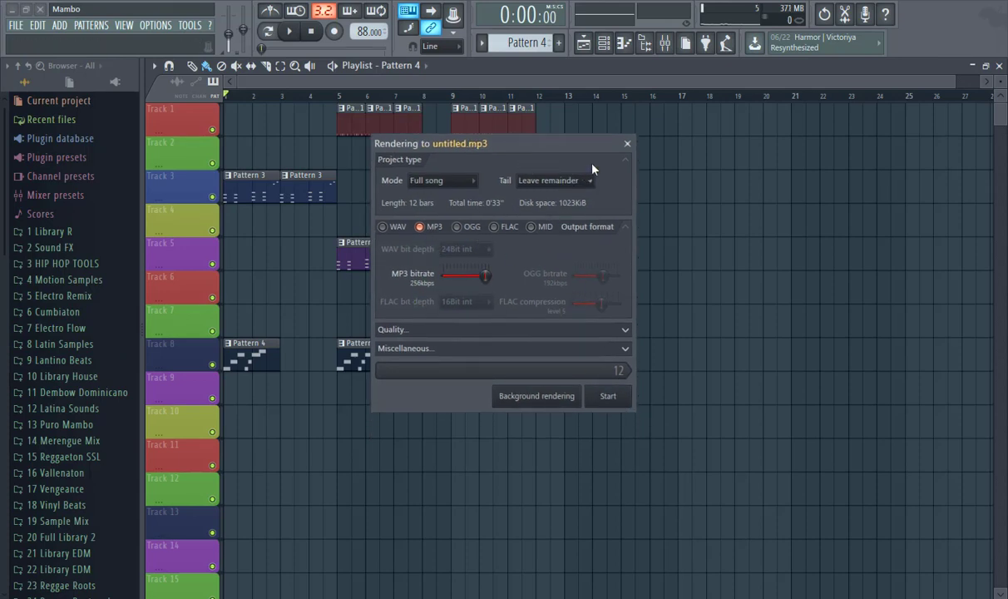
click(628, 145)
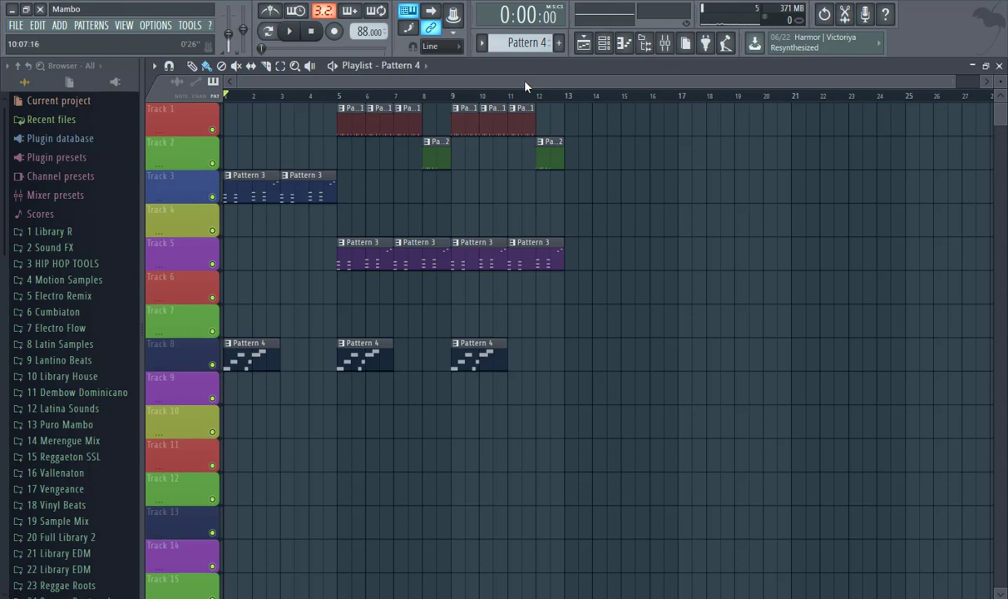
mouse_move(946, 83)
mouse_down()
mouse_move(887, 83)
mouse_move(927, 83)
mouse_up()
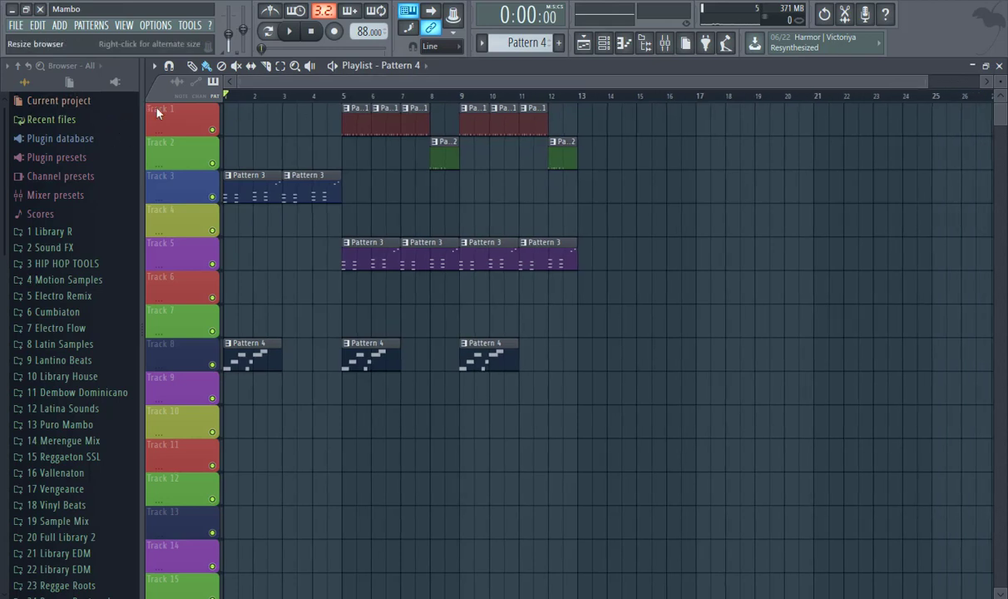
drag(139, 112, 133, 111)
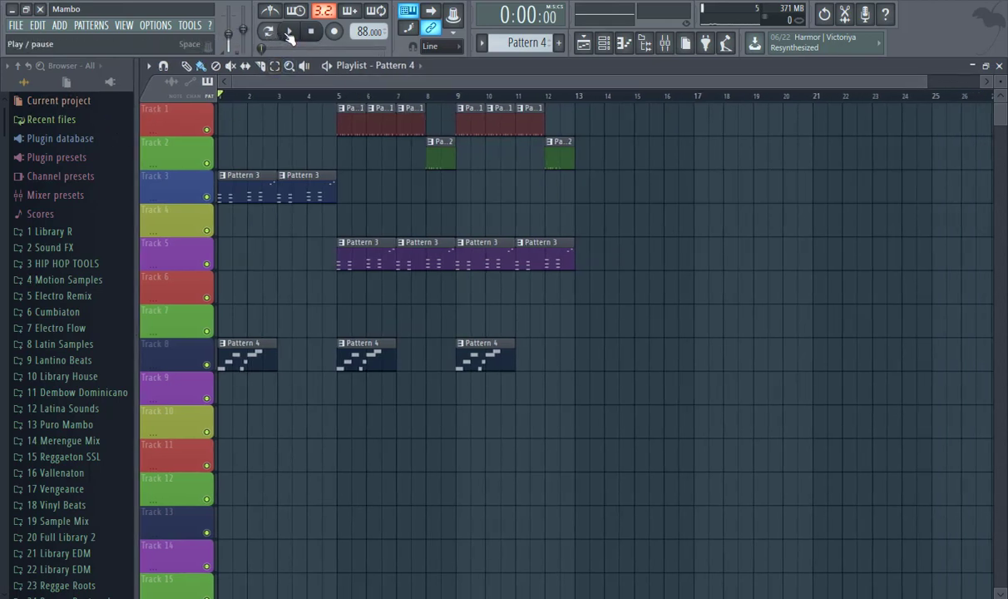
click(310, 31)
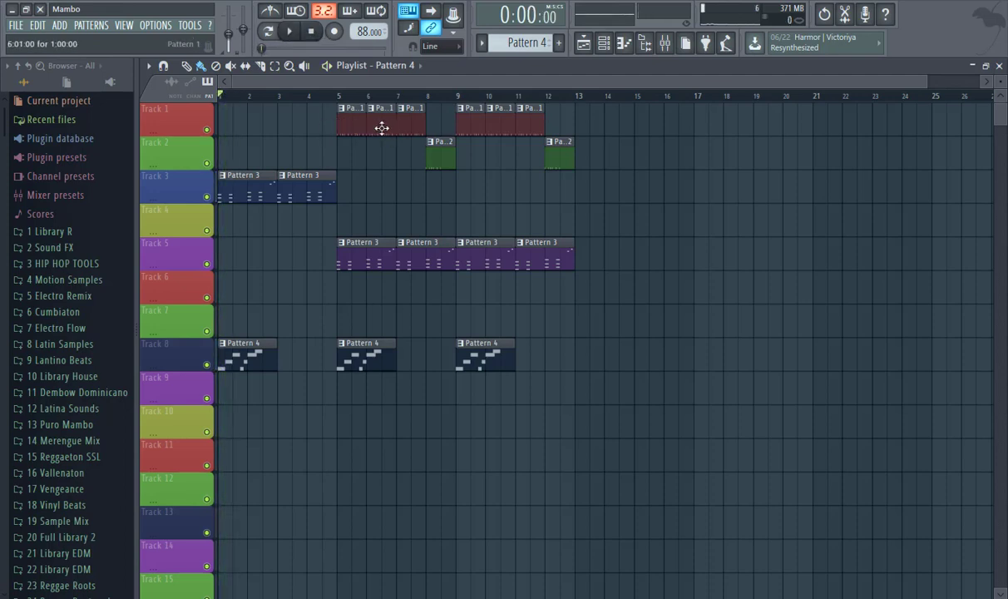
click(441, 47)
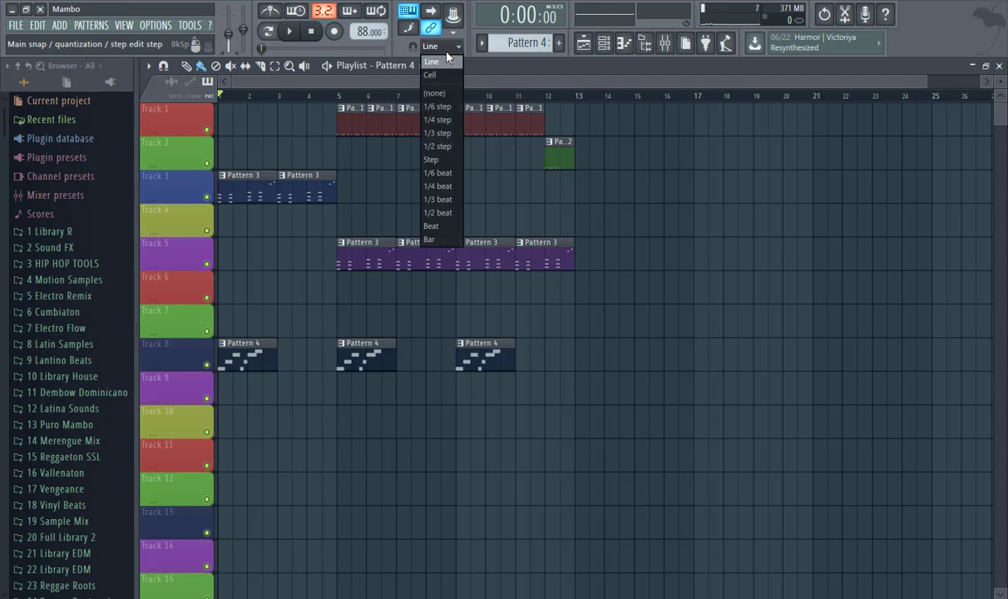
click(432, 62)
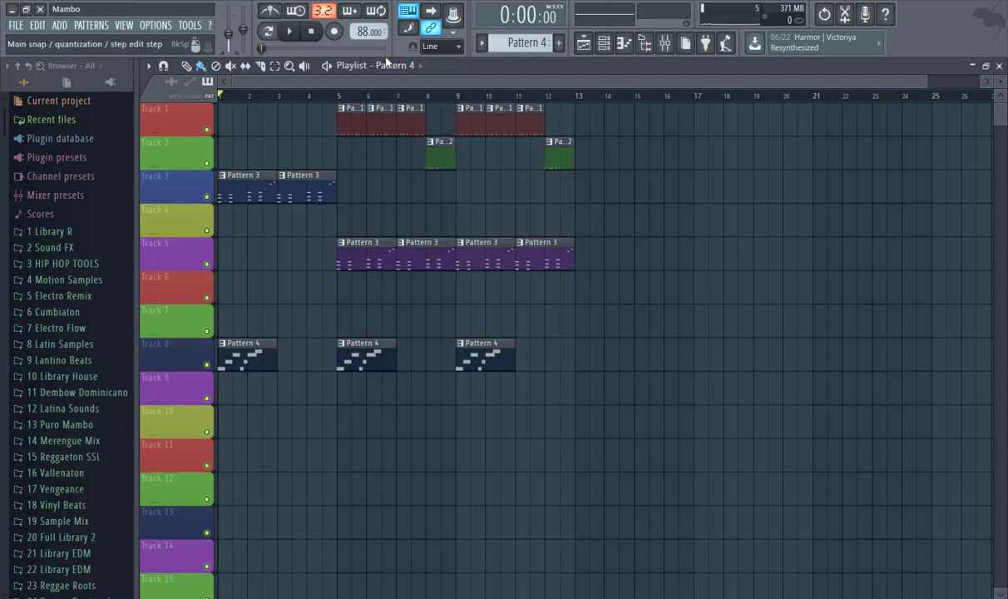
click(149, 66)
mouse_move(165, 136)
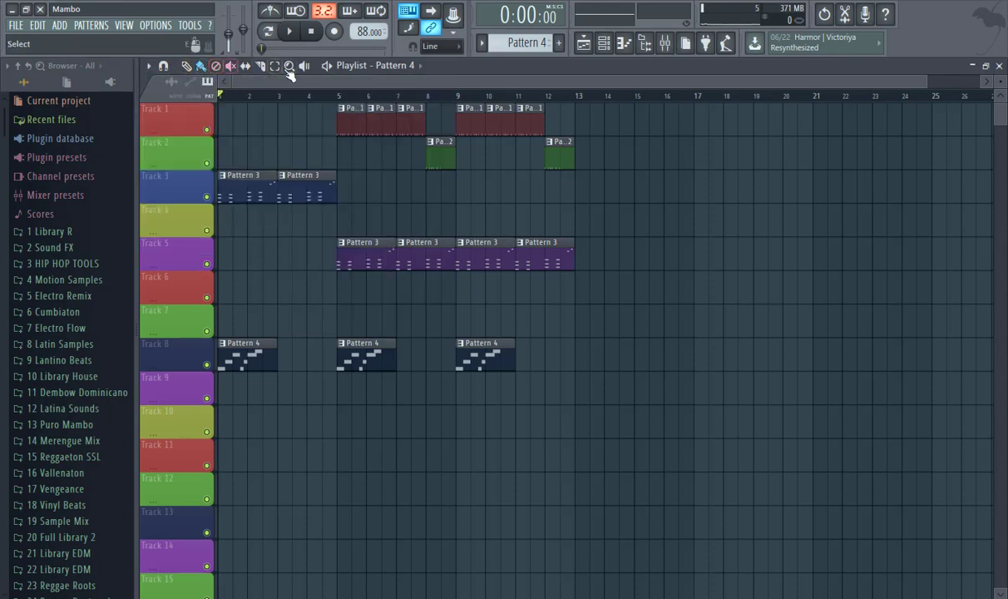
click(188, 66)
drag(921, 81, 759, 87)
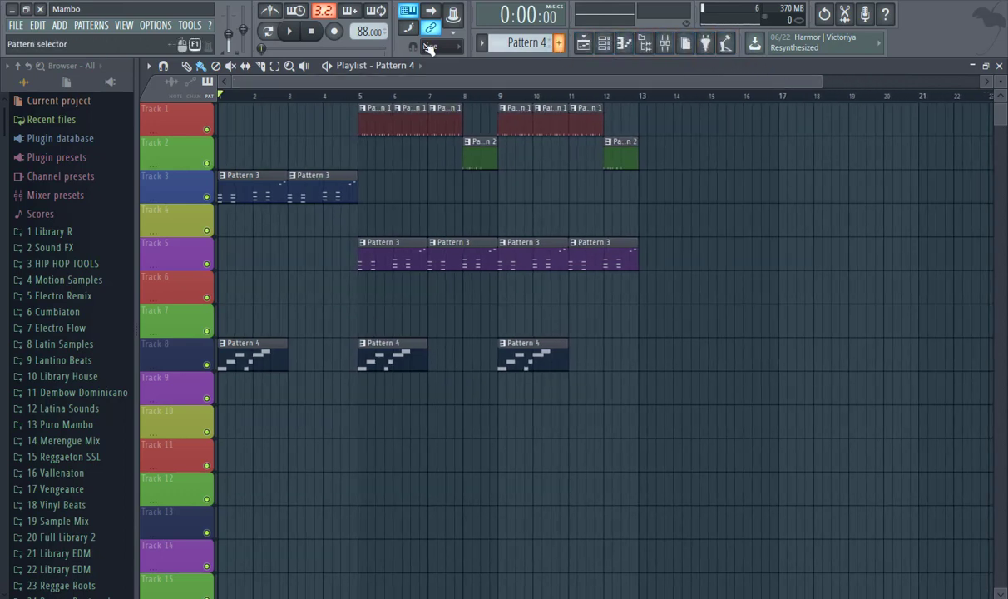
- Select Pattern 1, play the song from the start while raising the master volume, and stop playback
scroll(522, 42, up, 3)
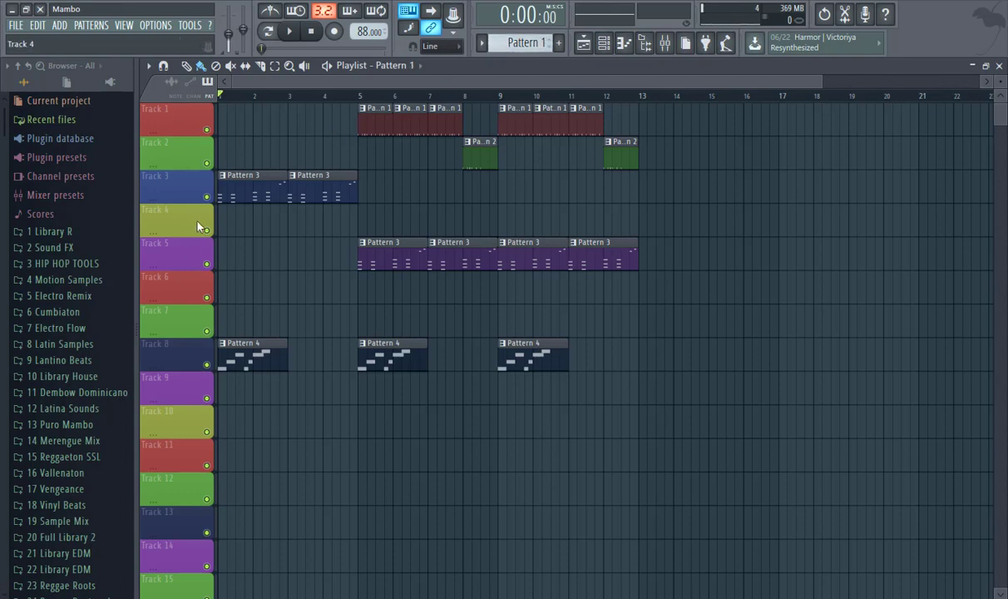
click(290, 32)
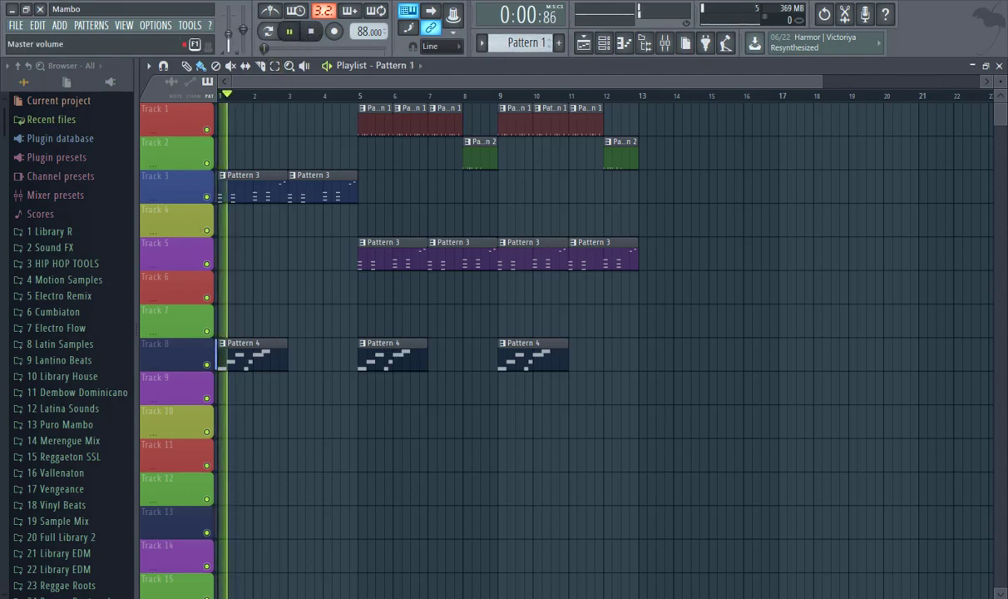
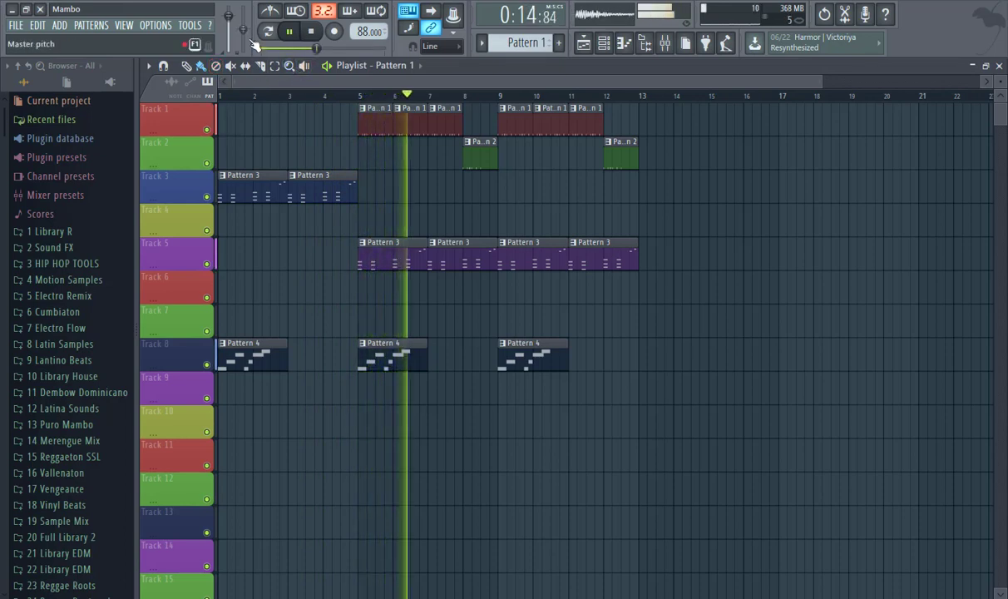
key(space)
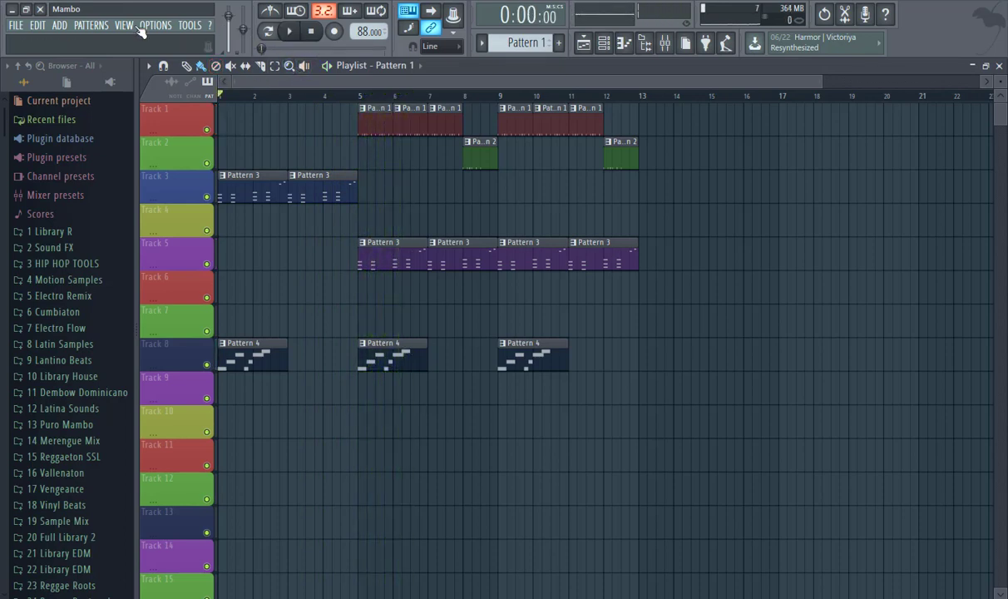
- Add a 3x Osc channel to the project and open its piano roll
click(61, 26)
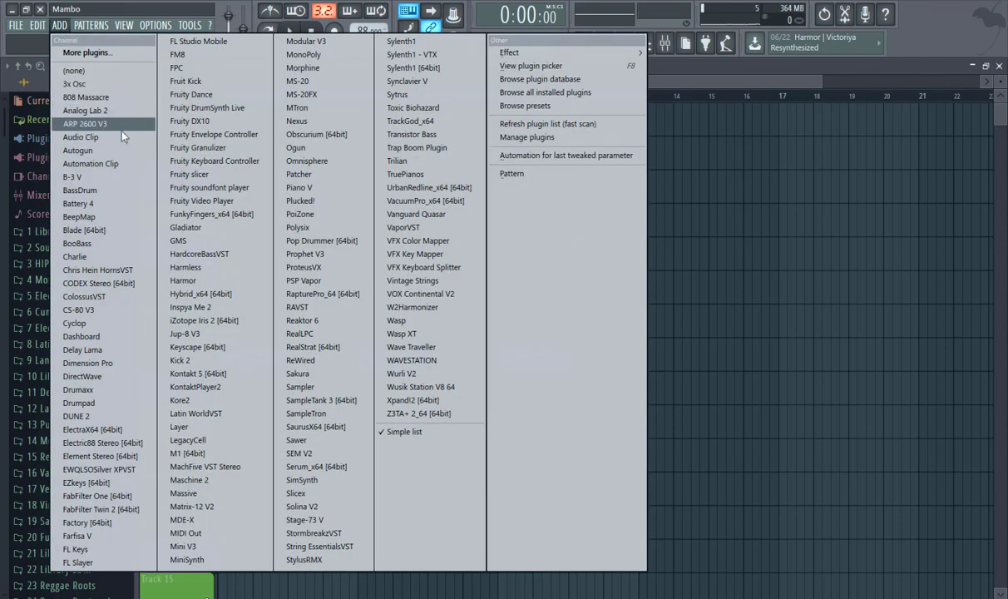
click(74, 85)
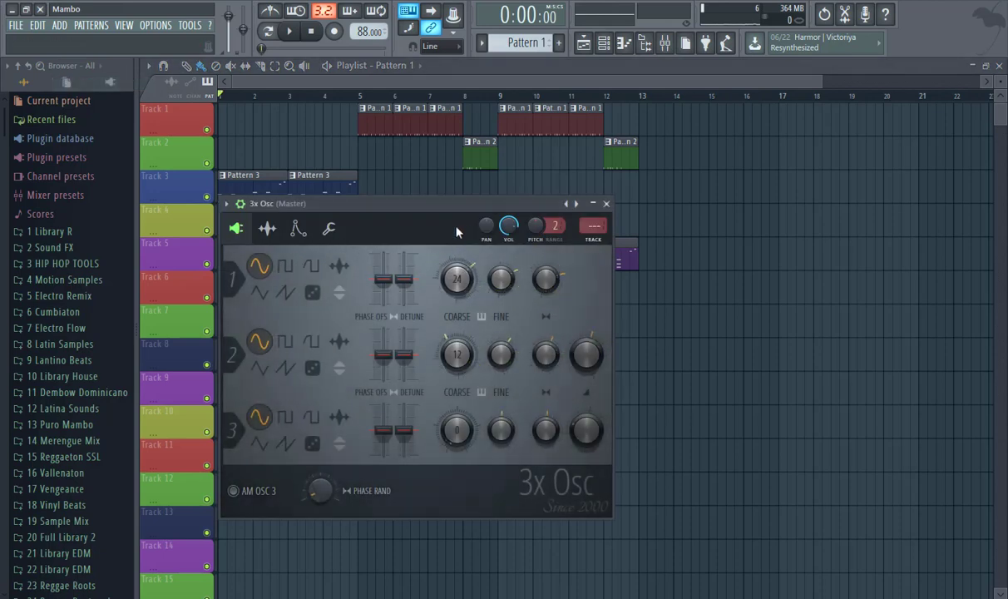
drag(519, 208, 519, 166)
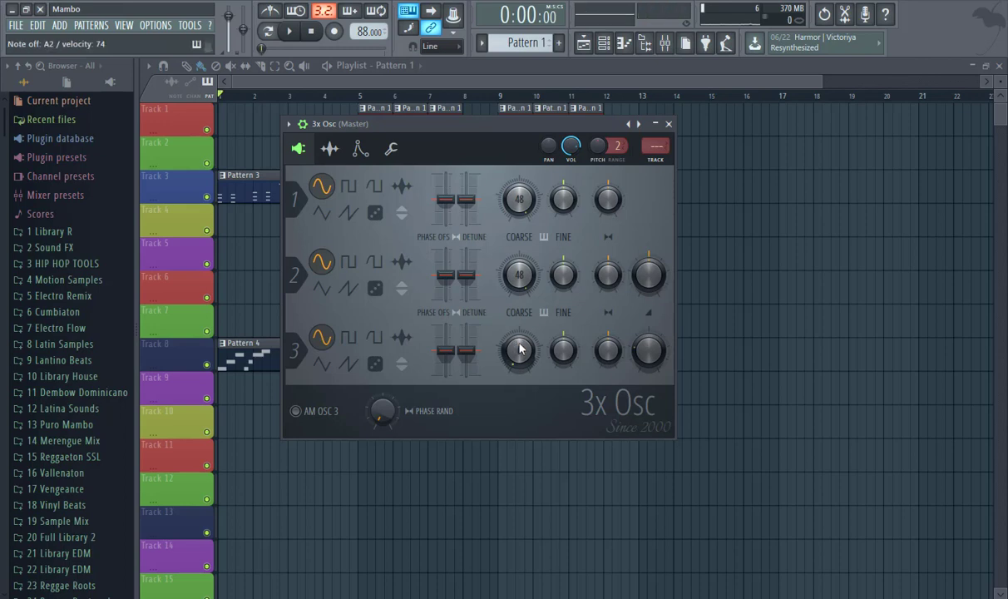
click(623, 43)
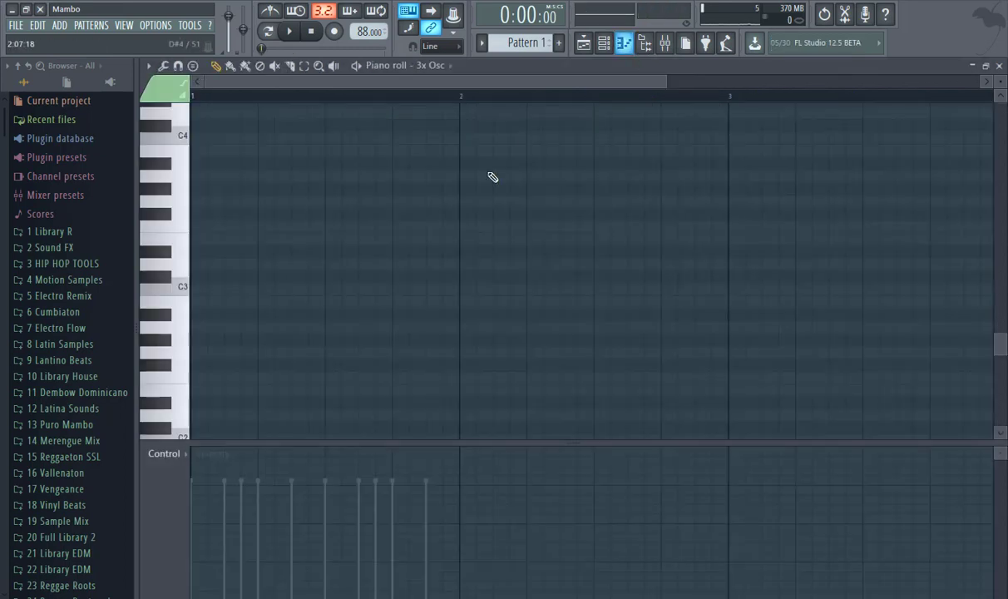
scroll(203, 286, up, 6)
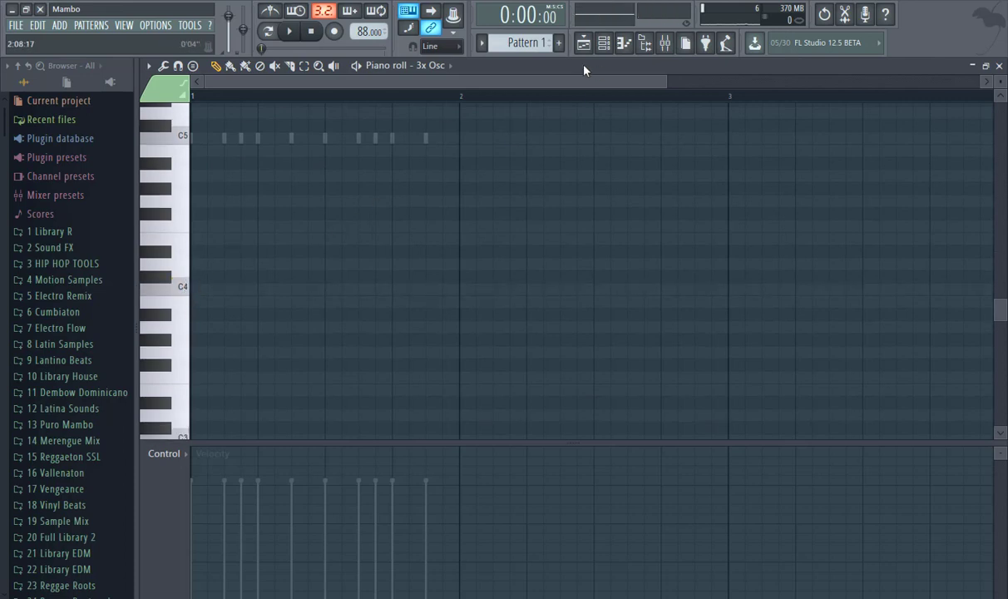
- Set the coarse pitch of the 3x Osc oscillators to 0, auditioning C4 in the piano roll
click(584, 43)
click(588, 284)
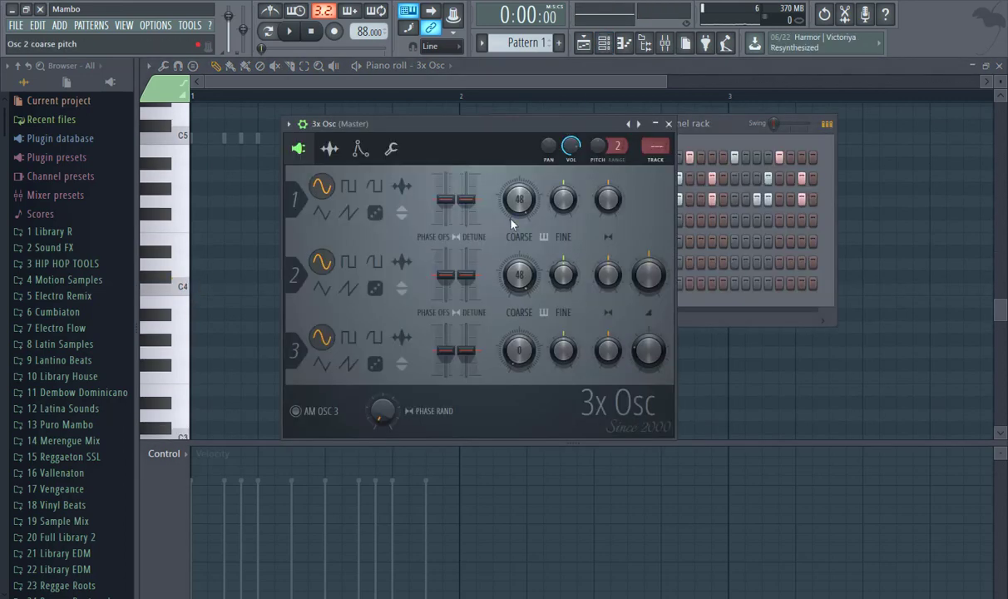
drag(516, 286, 517, 274)
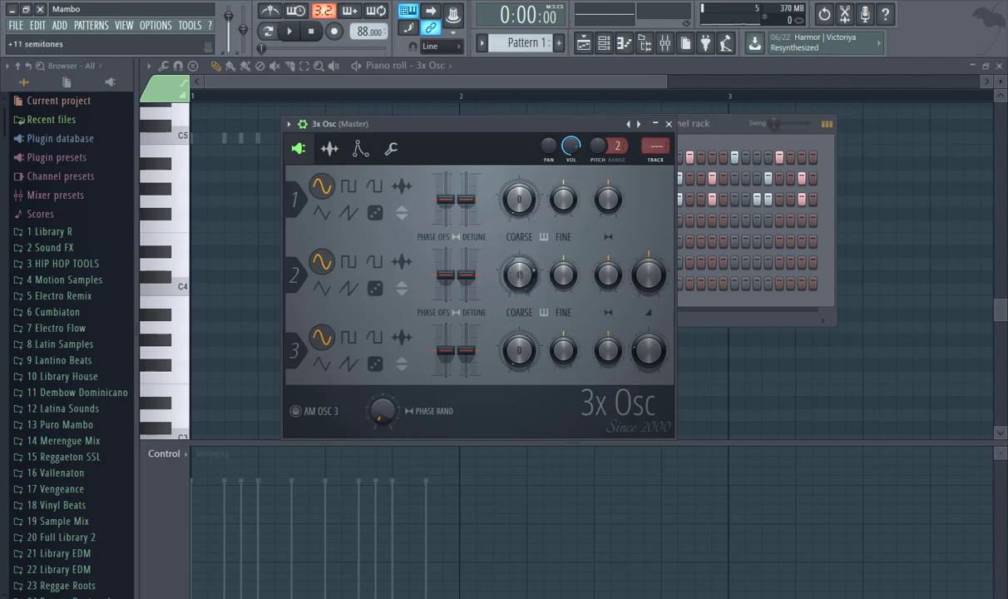
click(185, 283)
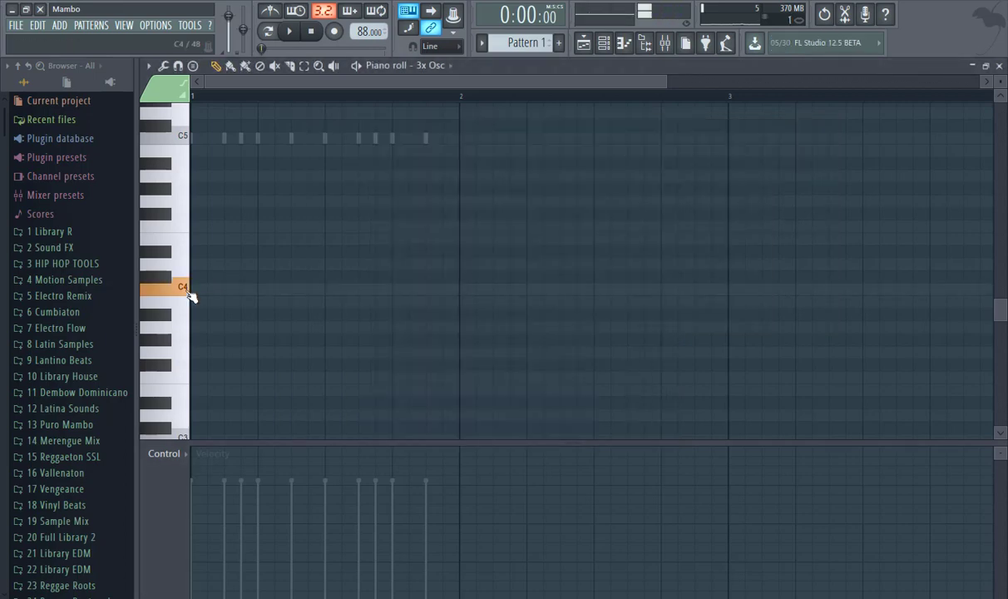
click(595, 46)
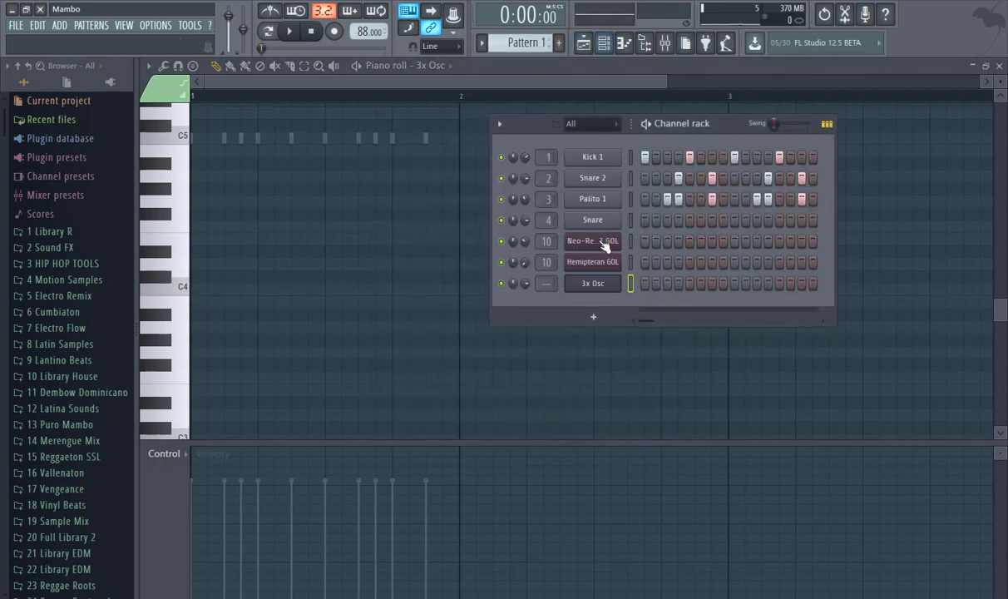
click(594, 284)
drag(516, 124, 543, 102)
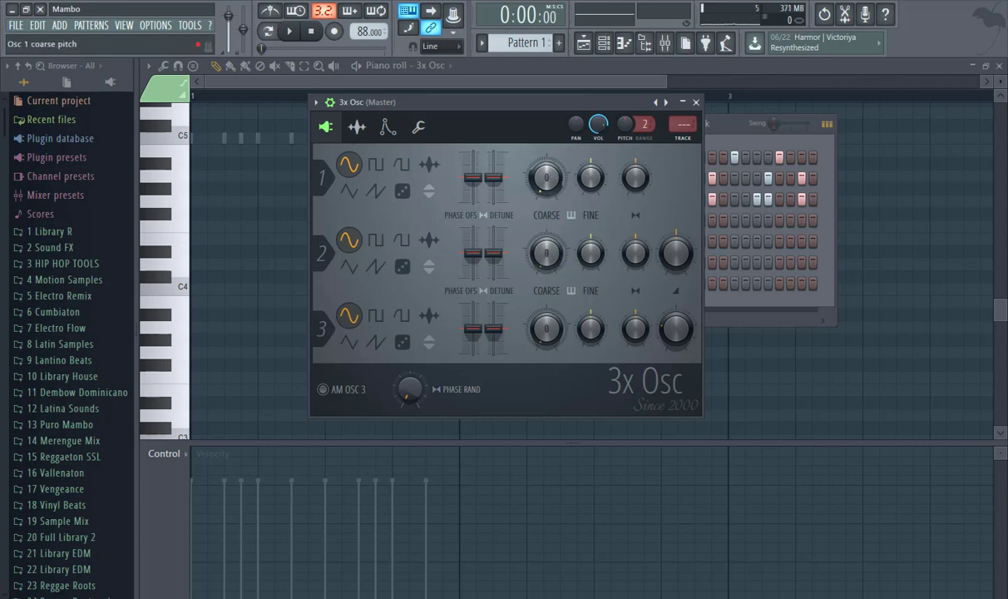
click(682, 102)
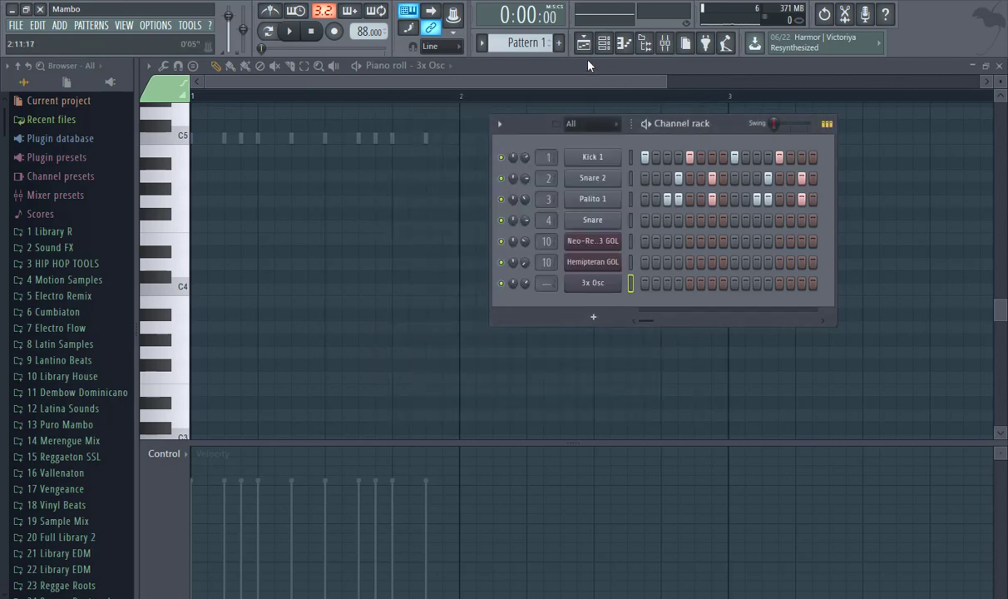
- Create Pattern 5 and audition the 3x Osc sound around C4 on the piano roll keyboard
click(559, 43)
key(Return)
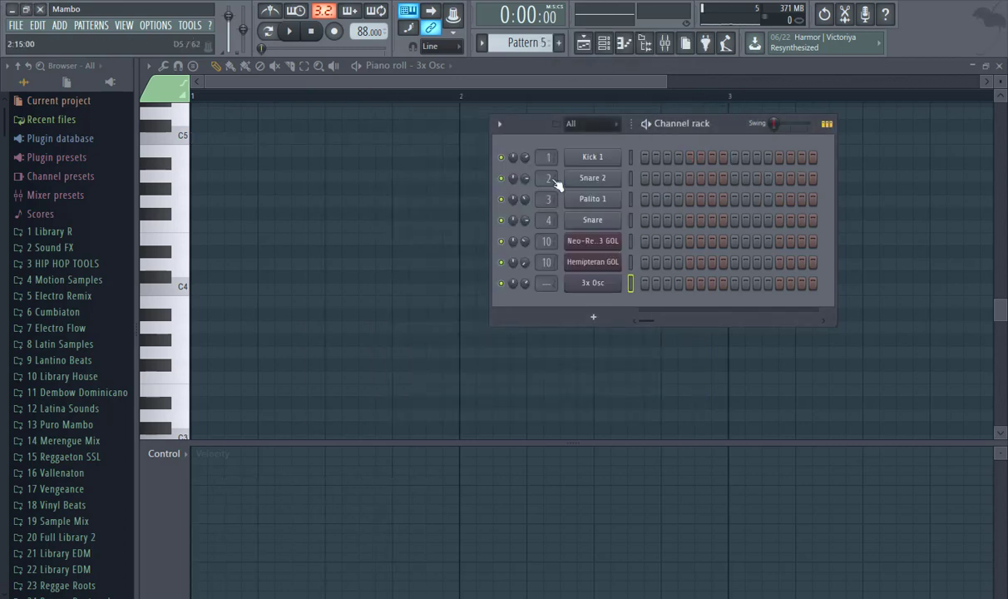
click(178, 287)
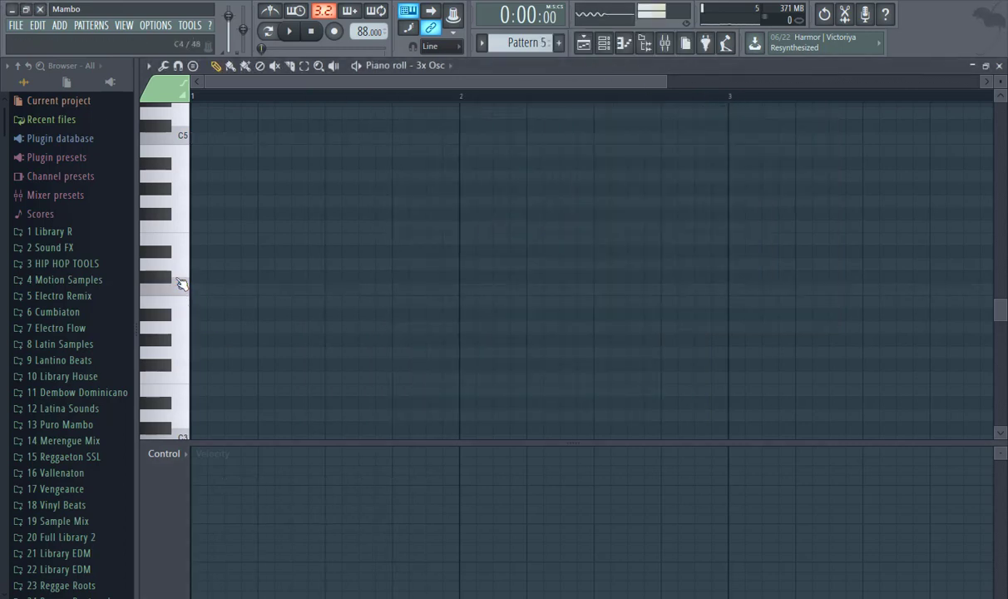
click(182, 274)
- Start song playback and loop the playlist from bar 5 to bar 9
click(289, 31)
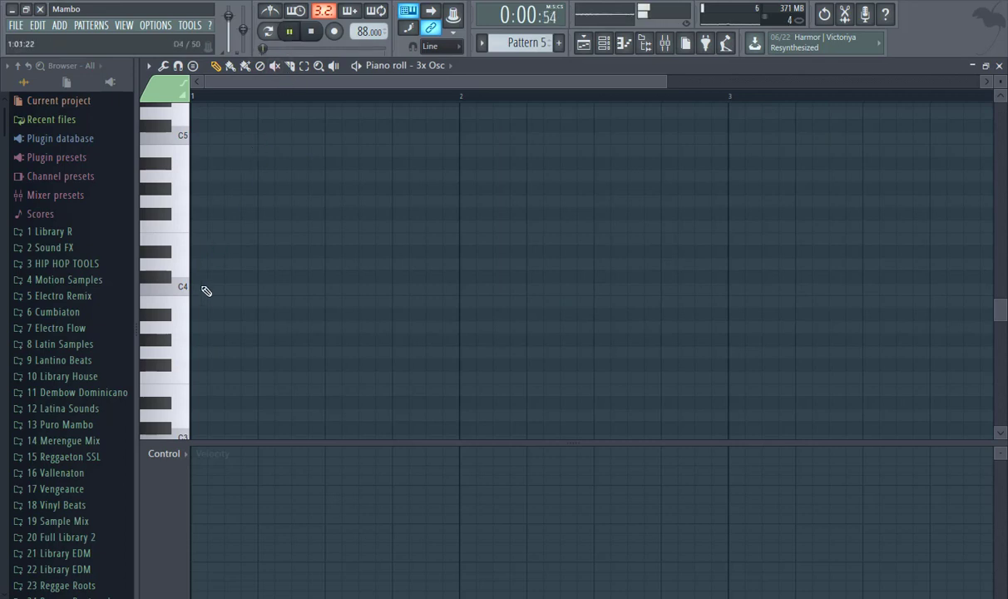
click(999, 65)
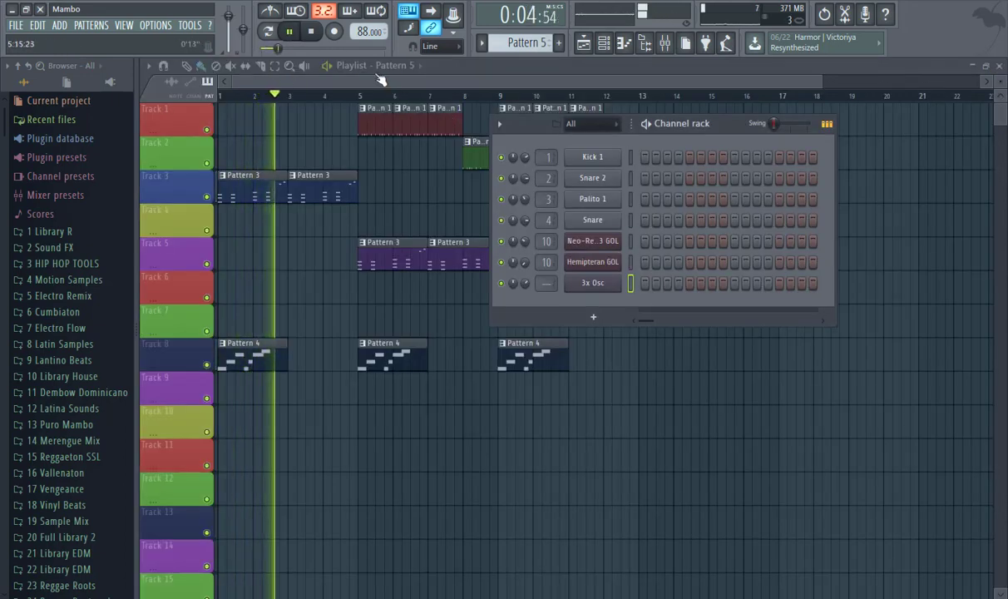
drag(360, 96, 535, 102)
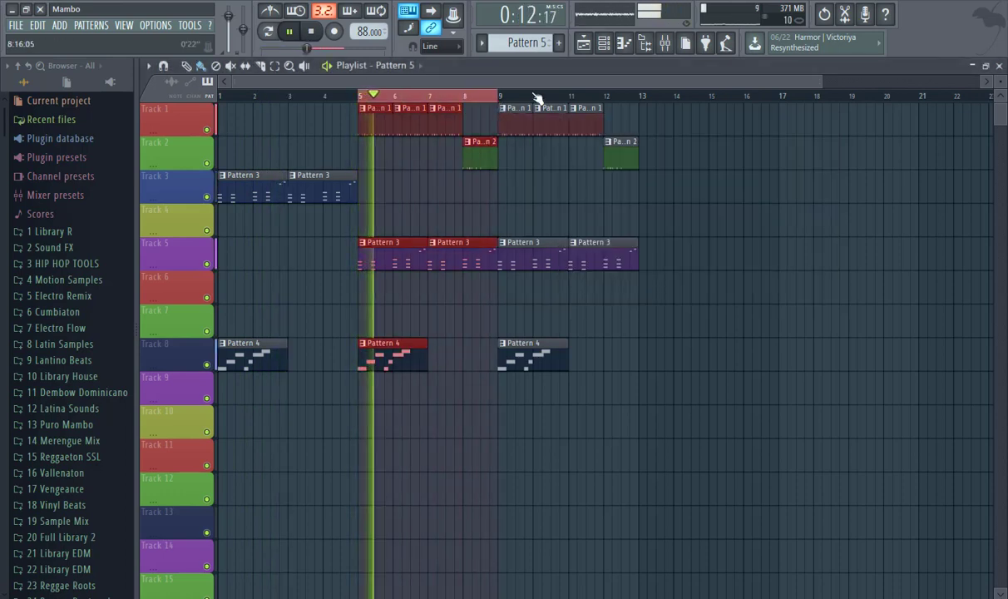
- Draw three C4 notes in bar 1 of the 3x Osc piano roll, lasting 3, 1 and 3 steps on the first three beats
click(604, 42)
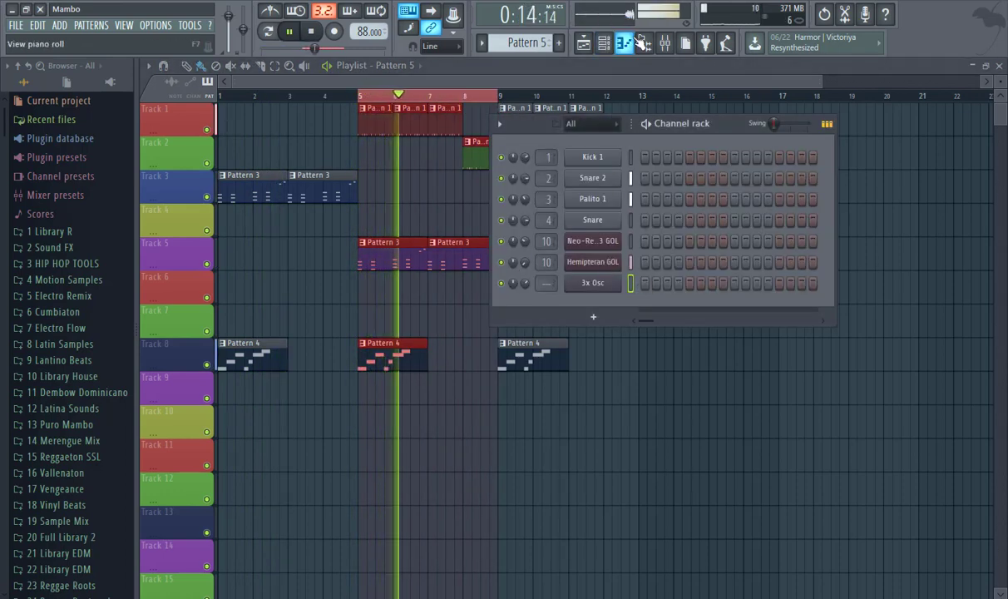
click(630, 283)
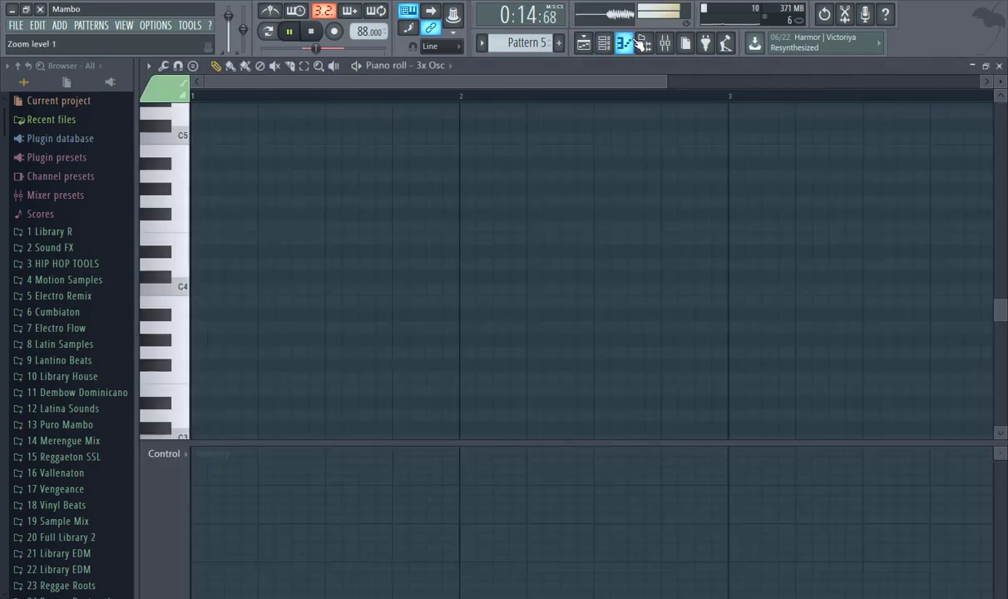
click(185, 286)
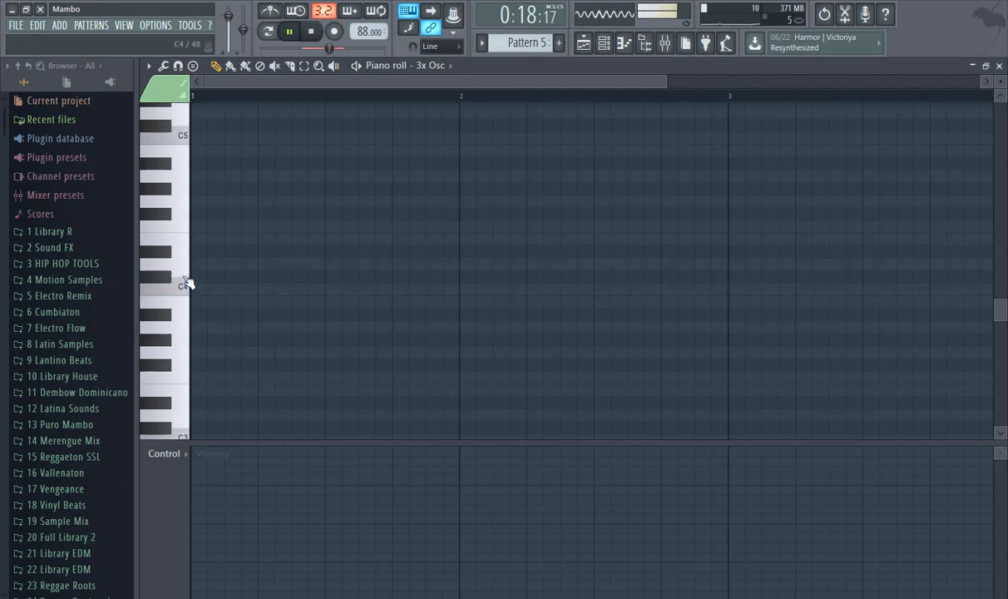
click(191, 263)
right_click(233, 263)
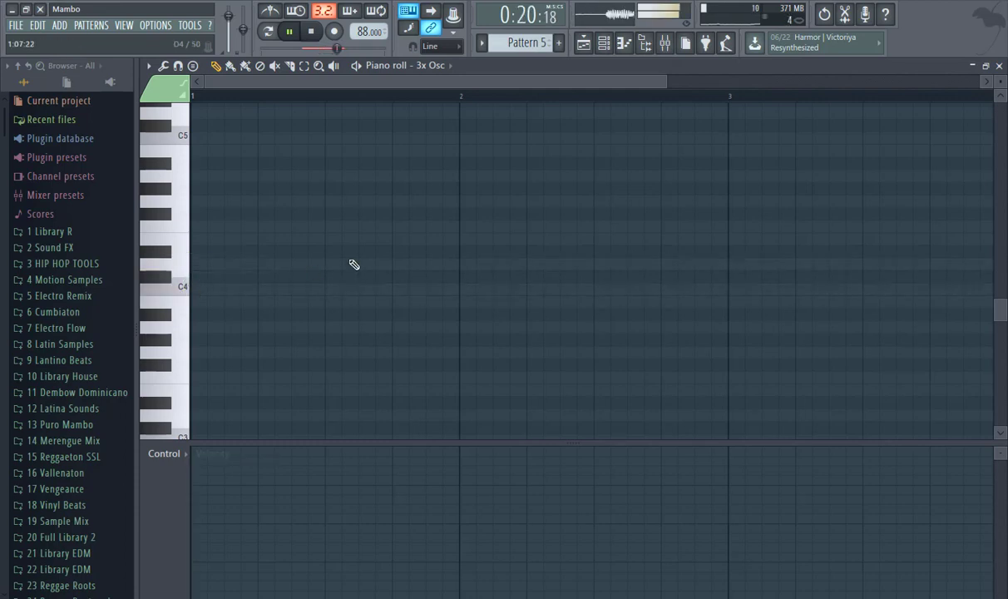
click(194, 288)
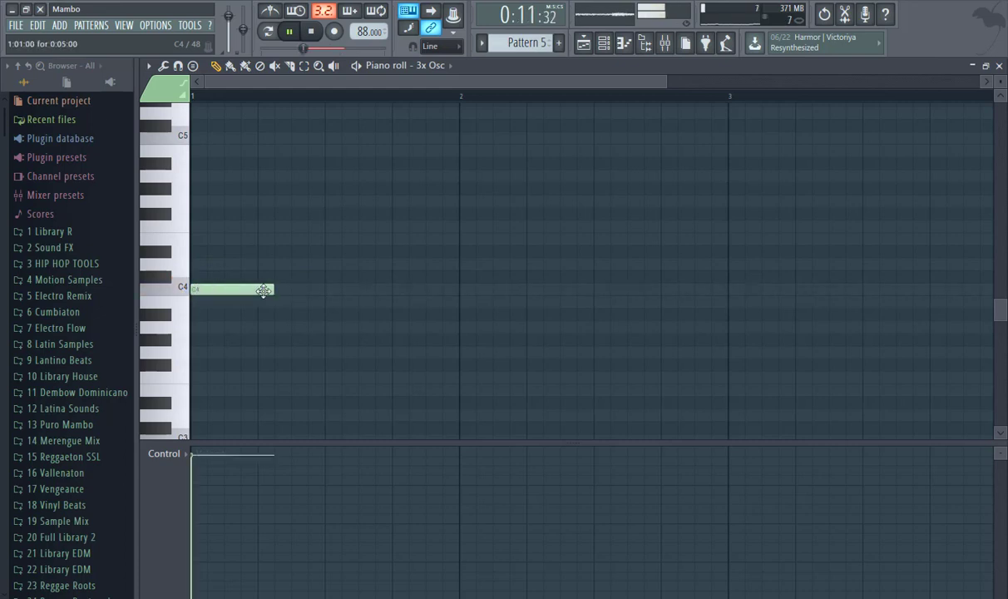
drag(249, 289, 240, 289)
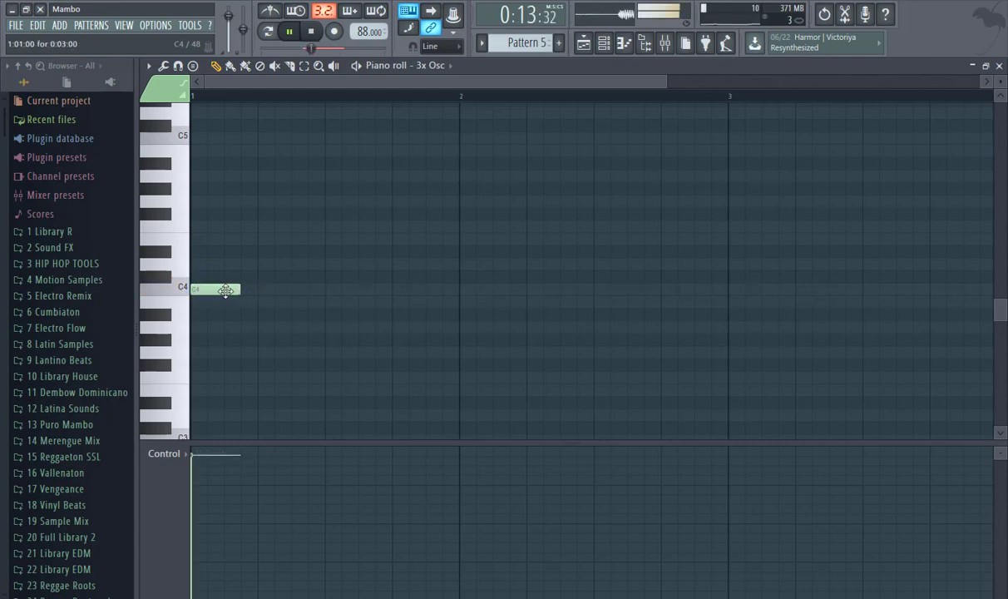
click(281, 291)
drag(304, 291, 273, 290)
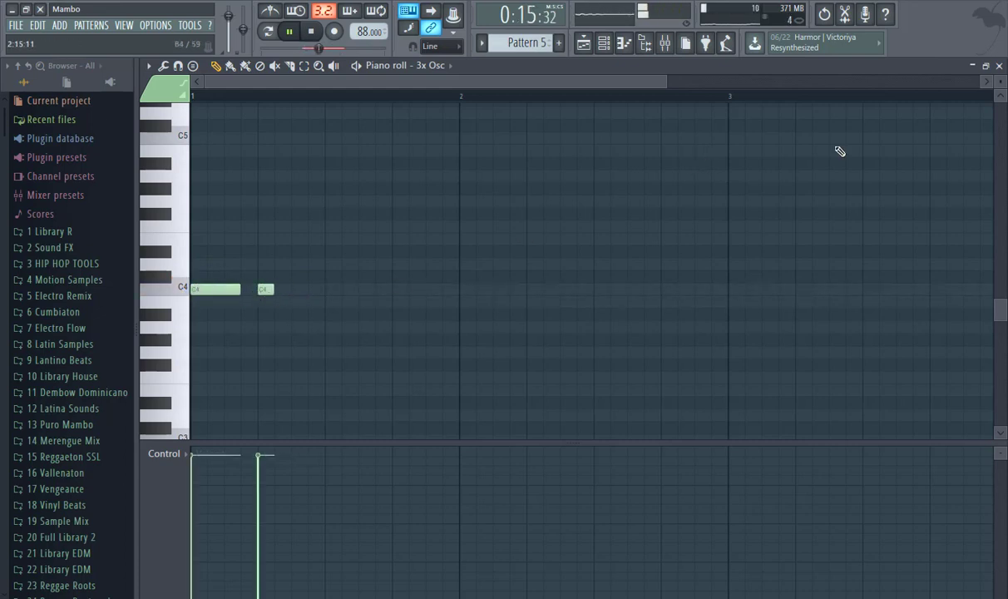
click(346, 290)
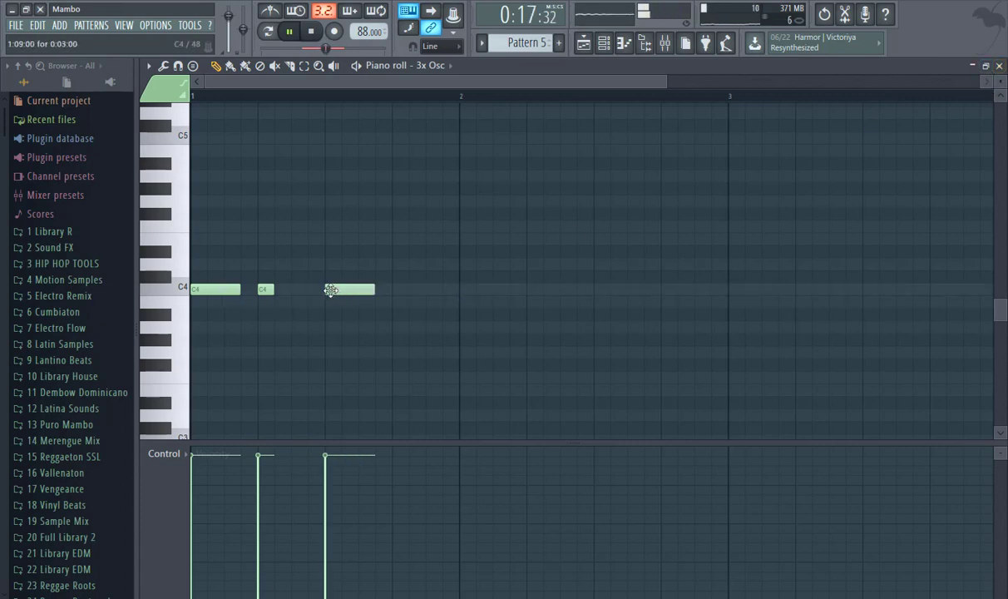
click(464, 275)
drag(490, 265, 491, 253)
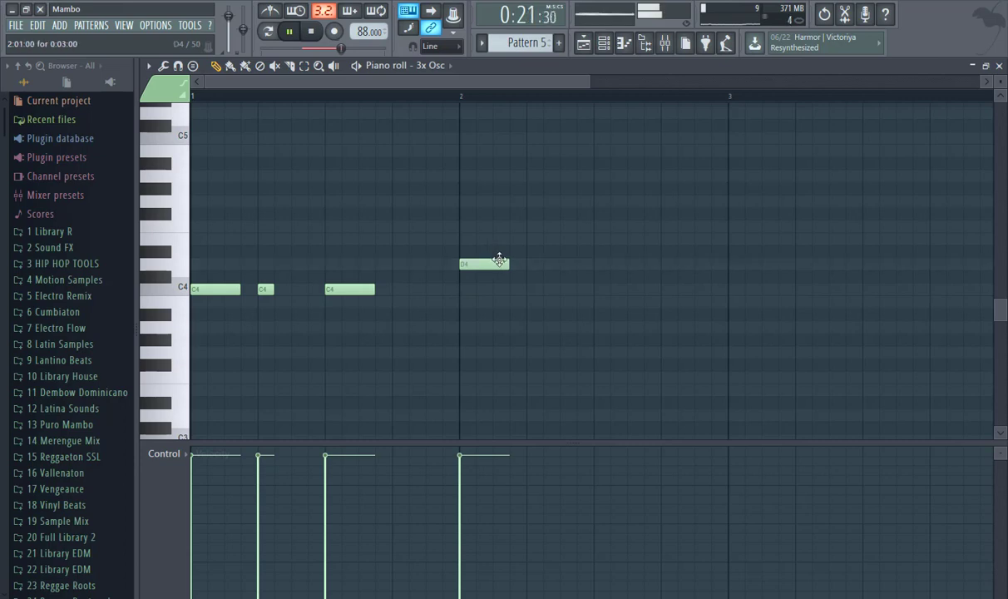
right_click(463, 265)
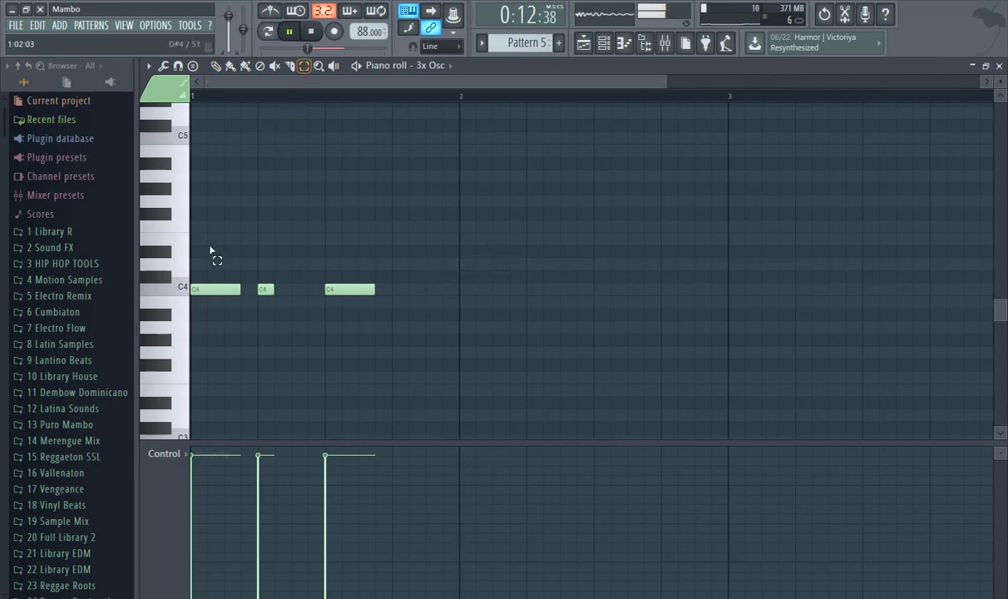
- Copy the three C4 notes to bar 2, transpose the copies to D4, and close the piano roll
drag(211, 250, 354, 301)
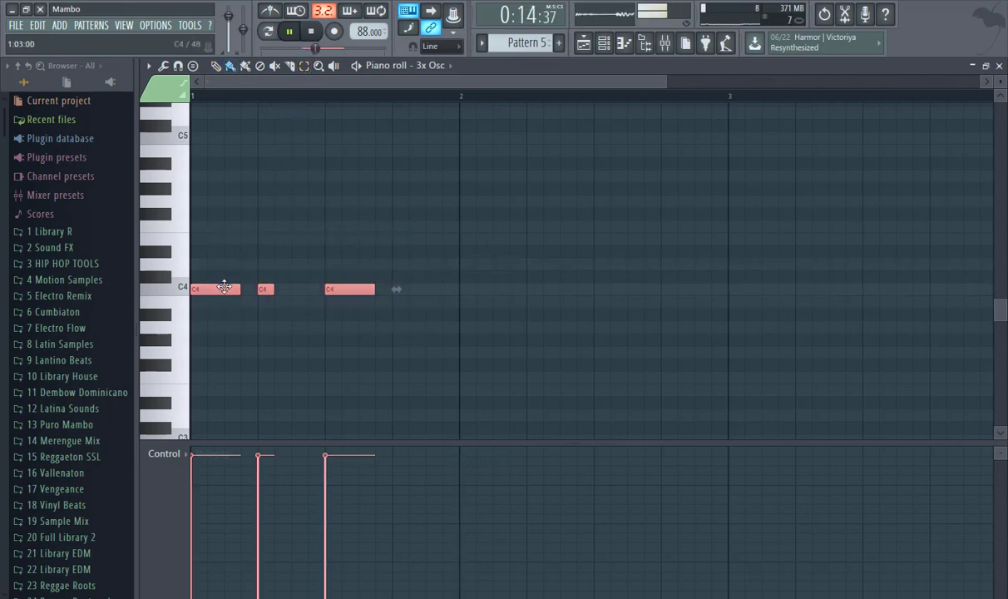
drag(223, 287, 473, 258)
click(998, 66)
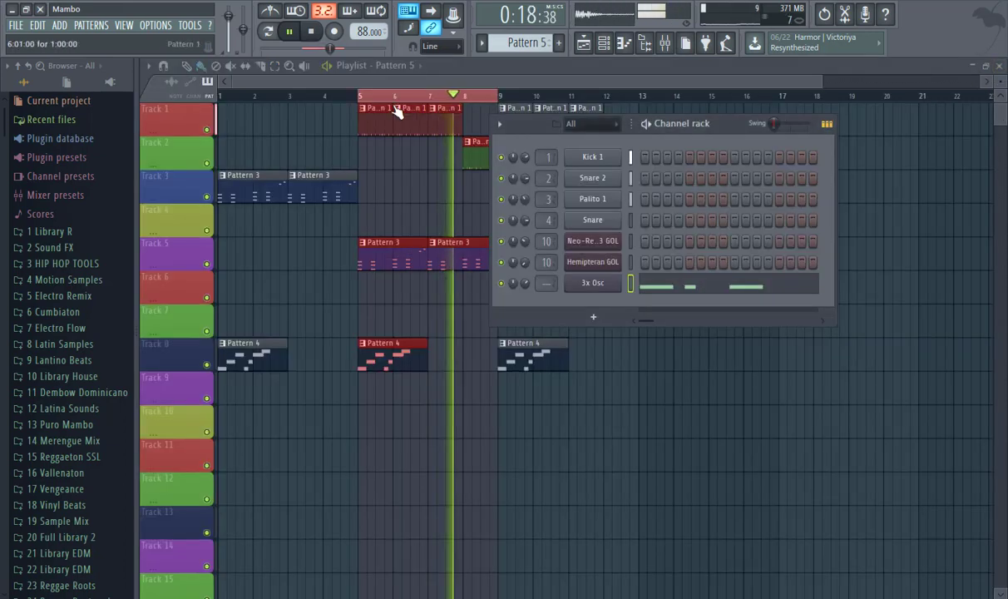
- Place a single Pattern 5 clip on Track 10 of the playlist at bar 5
click(361, 83)
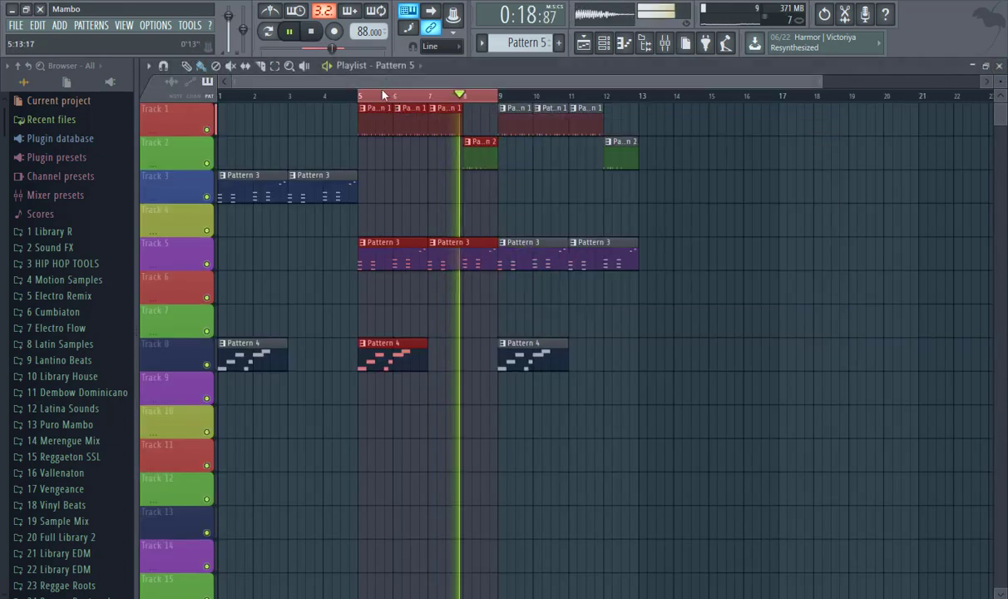
click(438, 432)
right_click(440, 433)
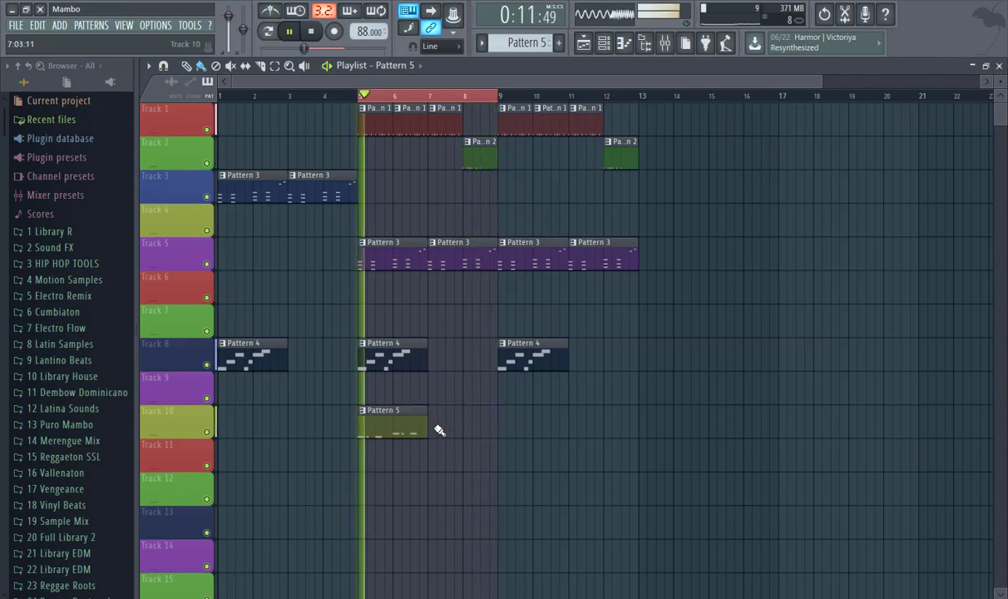
- Lower the short second note in bar 1 of the 3x Osc pattern to A3 and add another A3 note on beat 4
click(624, 42)
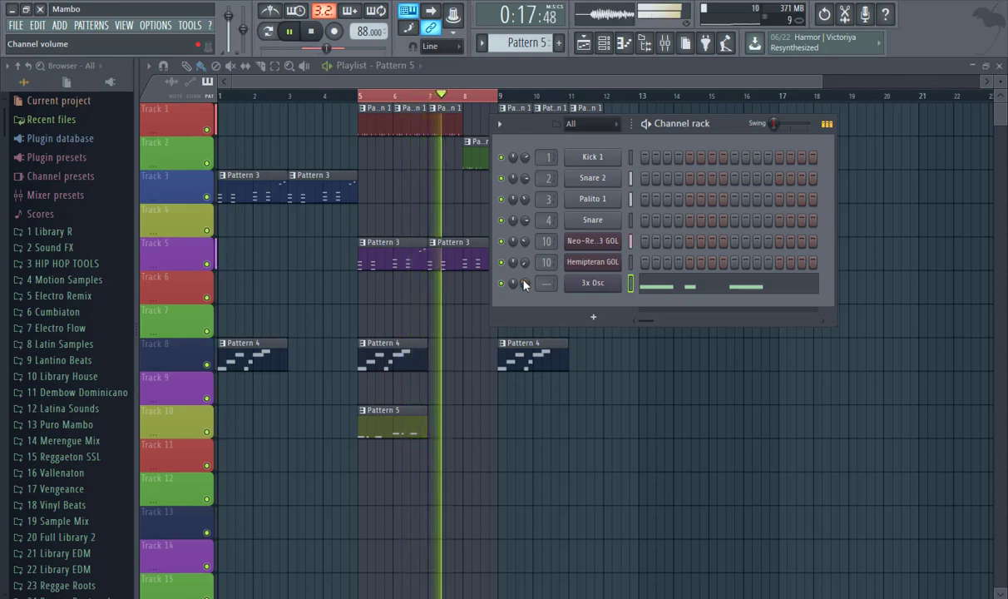
click(661, 285)
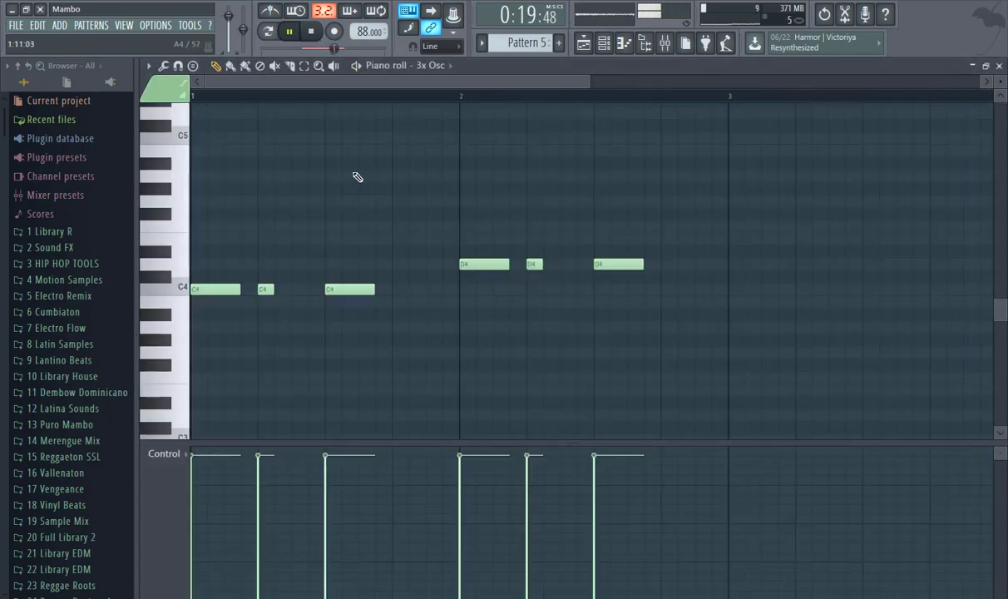
drag(593, 79, 625, 79)
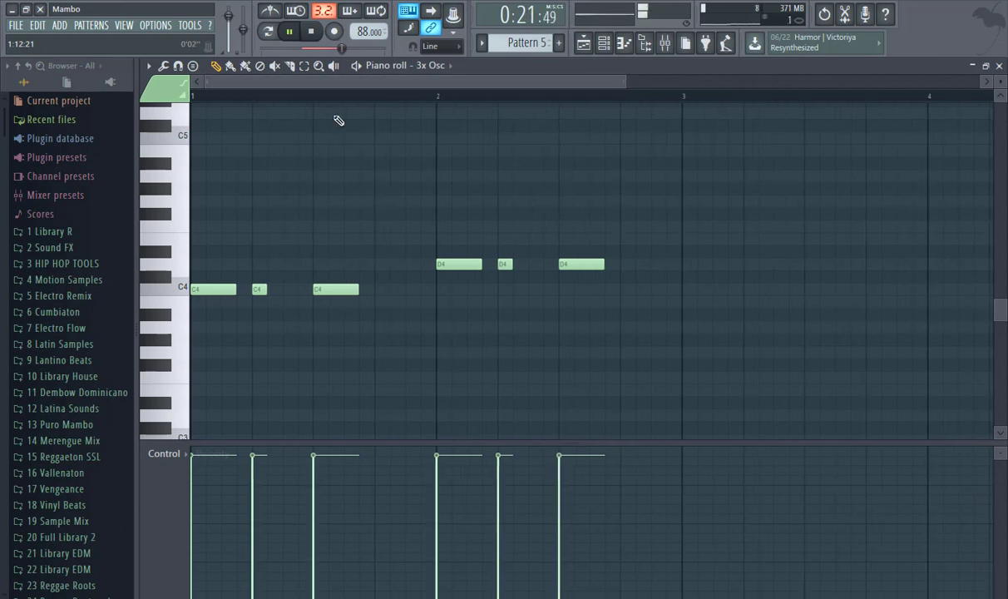
drag(259, 289, 258, 327)
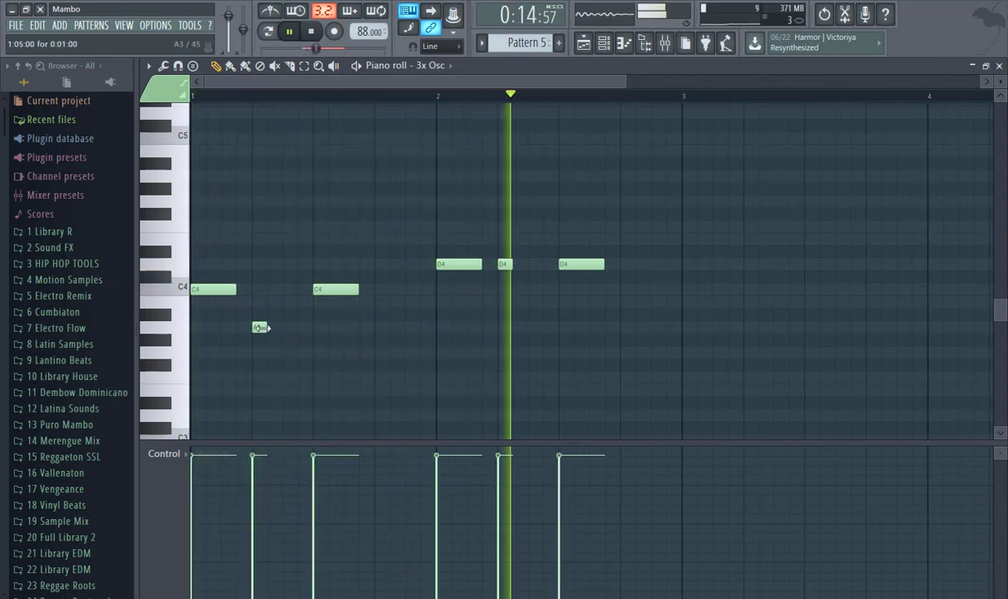
click(380, 328)
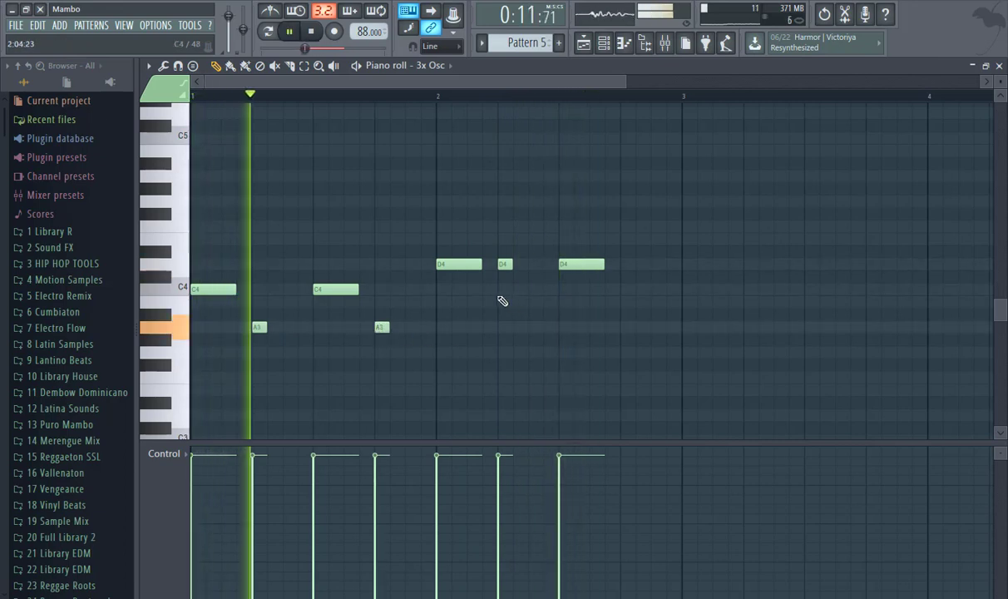
- Lengthen bar 1's A3 notes to 2 steps, lower bar 2's short D4 to B3, and add another B3 on beat 4, both 2 steps long
drag(265, 327, 280, 327)
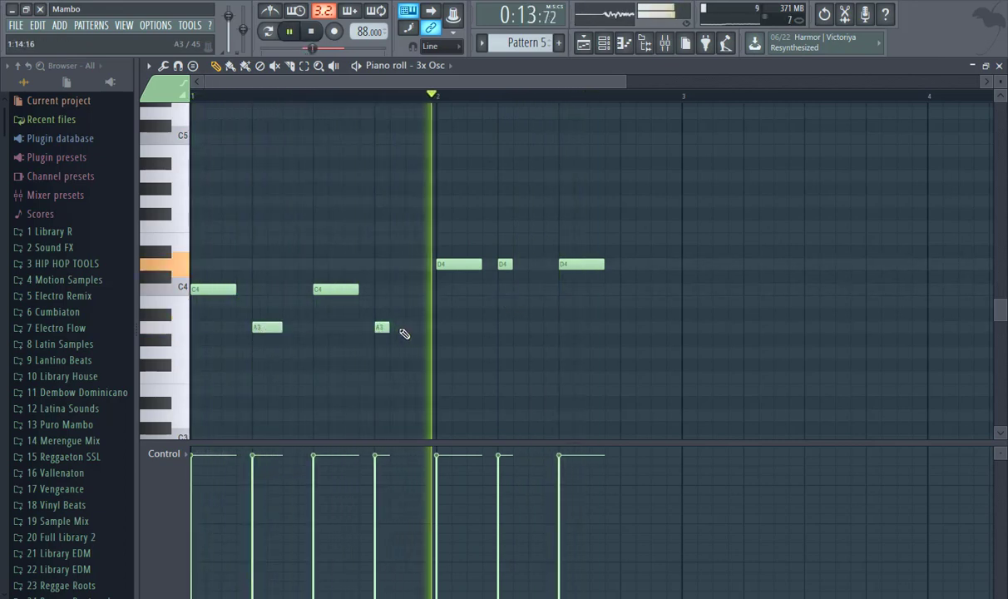
mouse_move(387, 327)
mouse_down()
mouse_move(416, 326)
mouse_move(405, 327)
mouse_up()
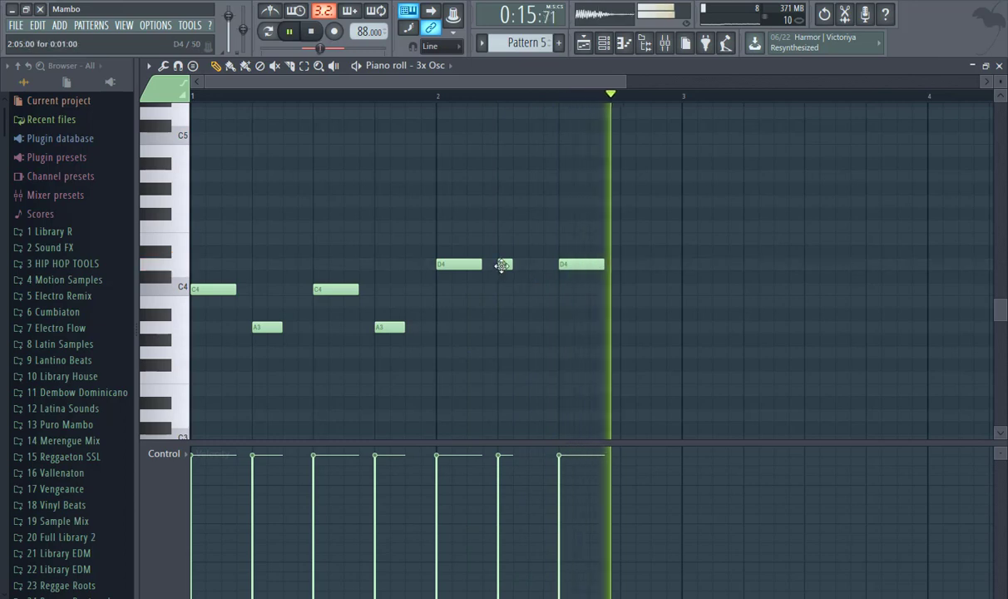
drag(502, 265, 504, 302)
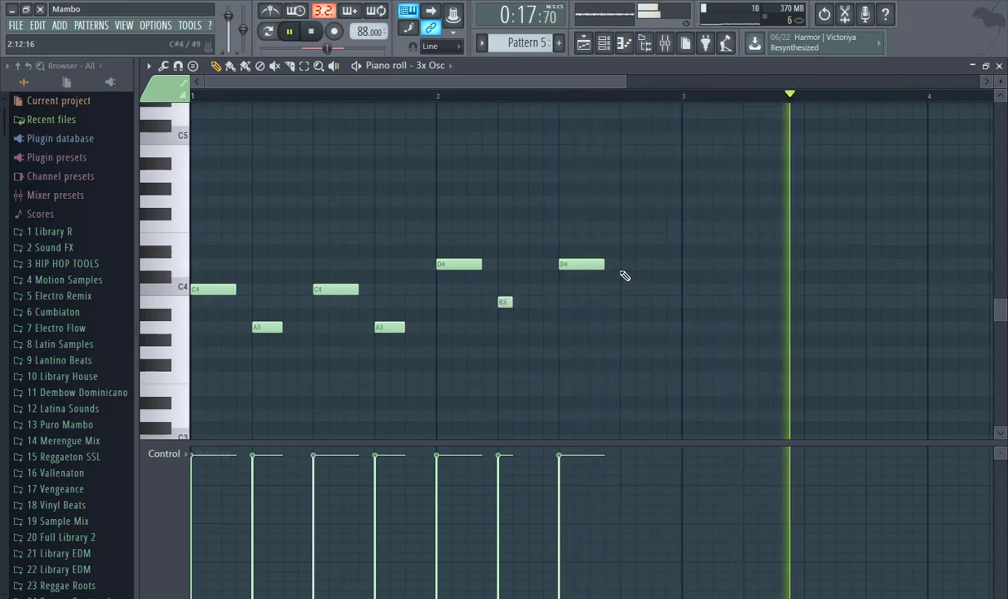
click(627, 304)
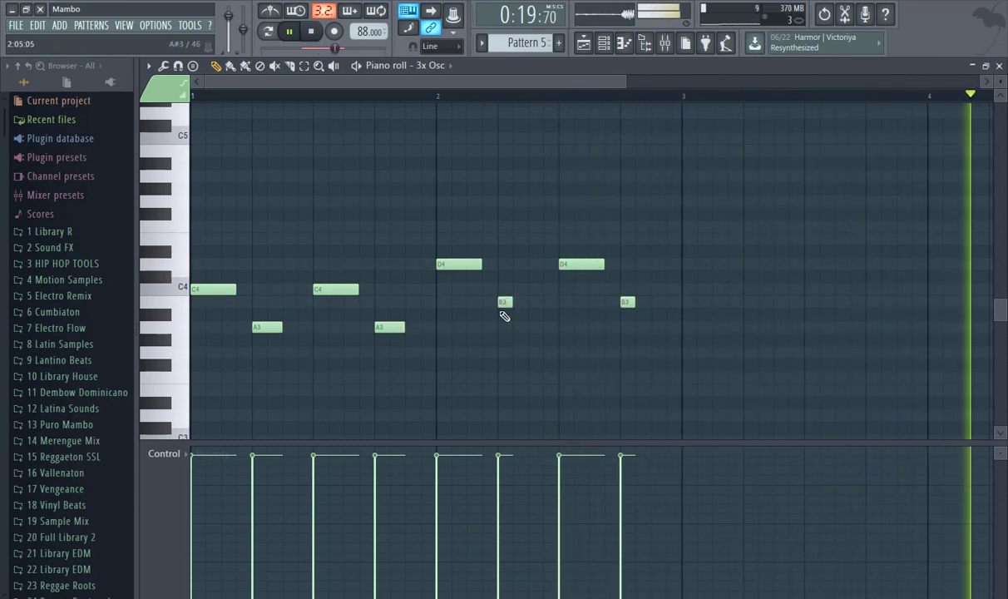
drag(511, 302, 528, 302)
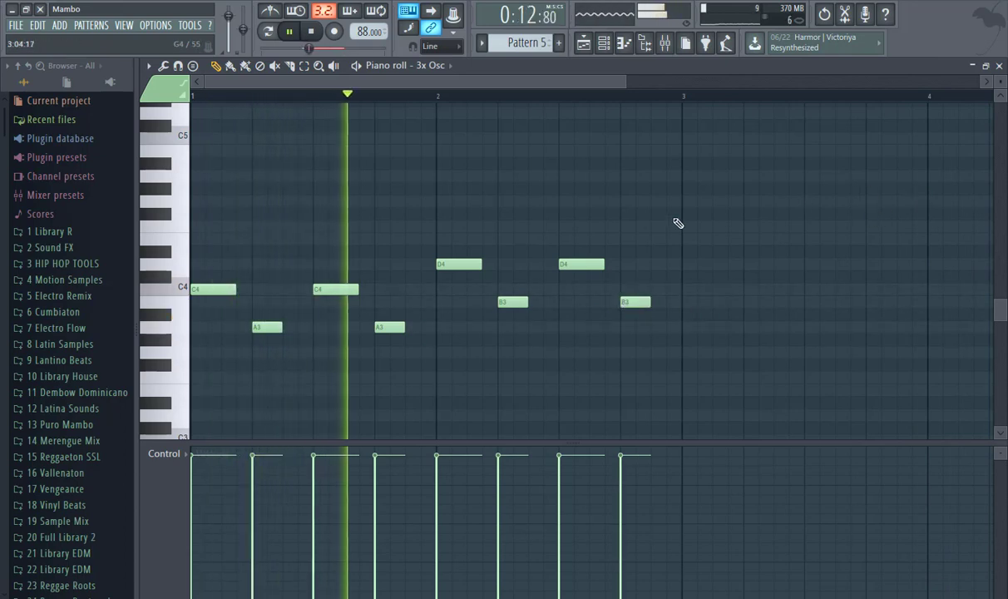
- Audition alternative bass pitches, lower the A3 notes in bar 1 to G3 and the B3 notes in bar 2 to A3, and close the piano roll
key(F7)
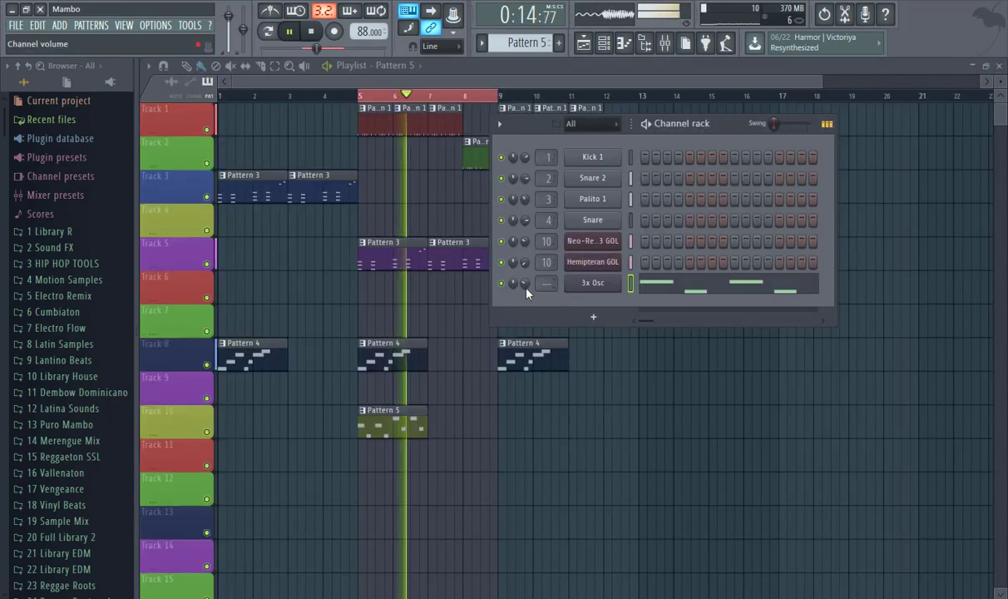
key(F6)
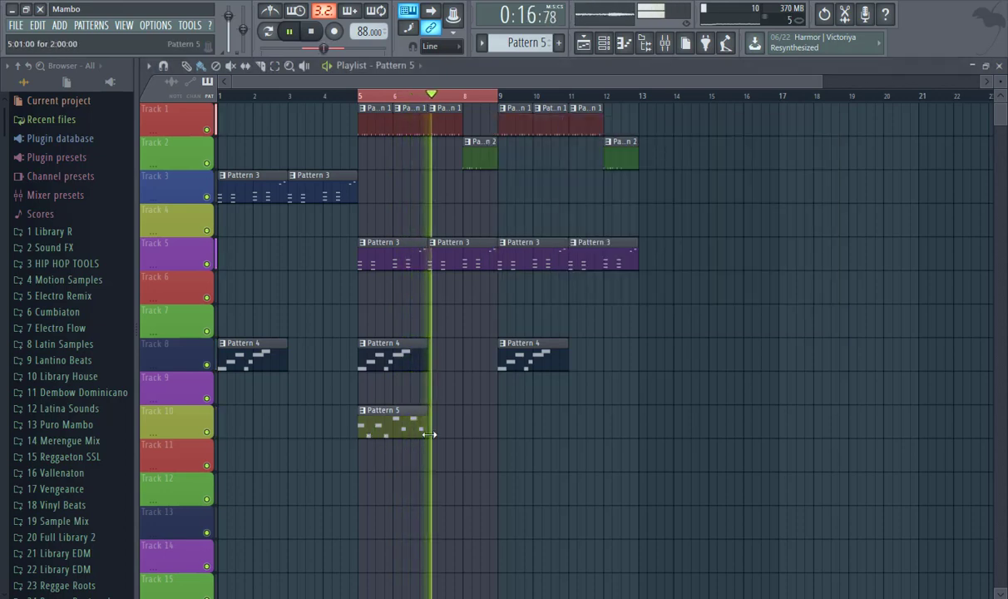
key(F7)
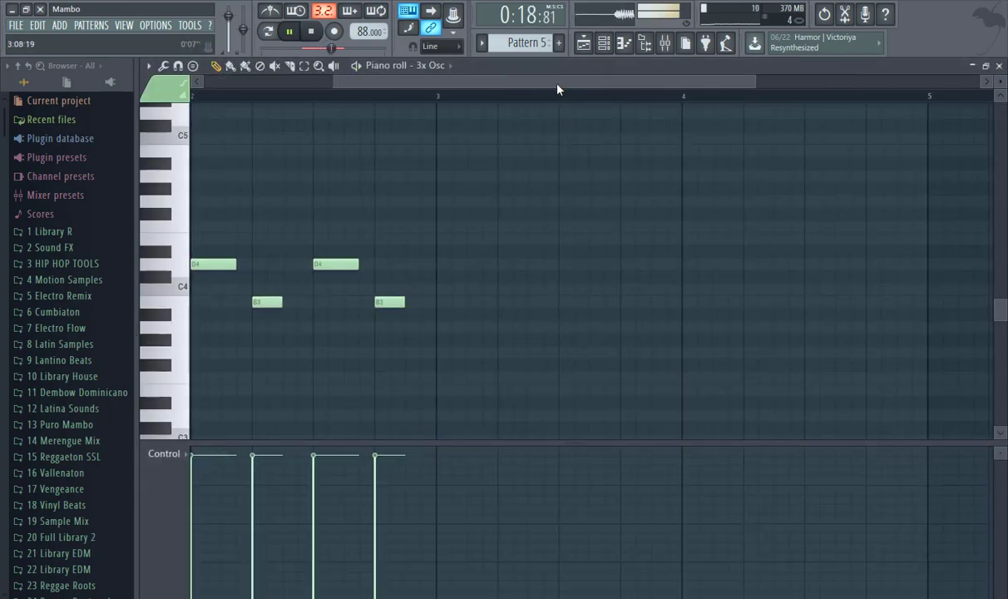
key(space)
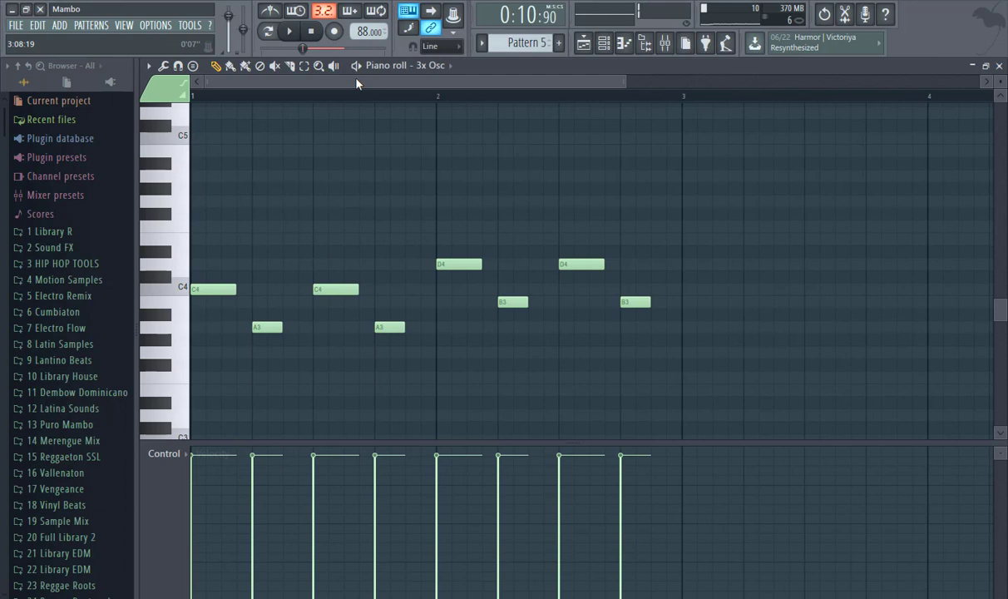
key(n)
key(c)
key(b)
key(x)
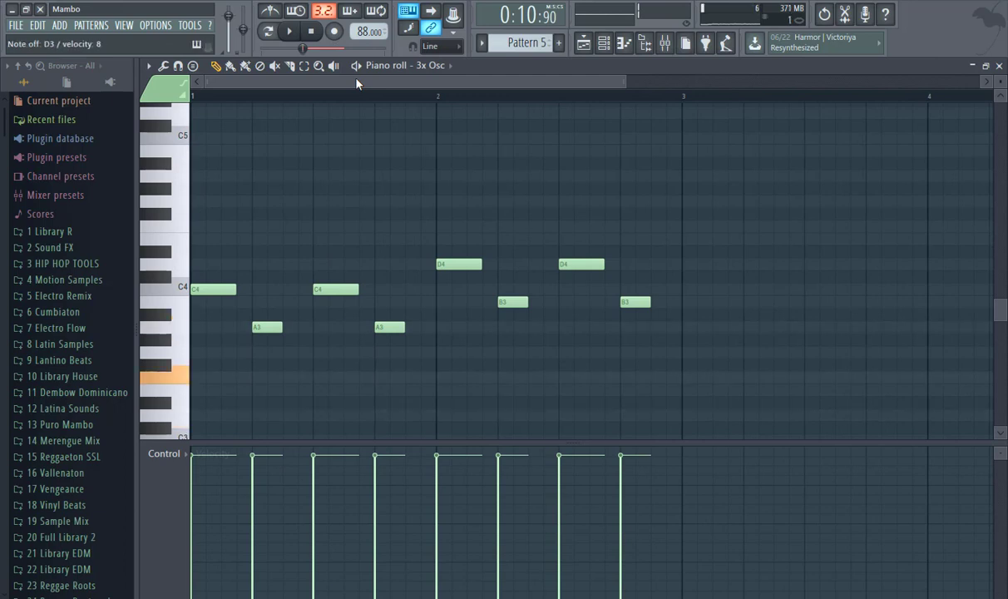
key(x)
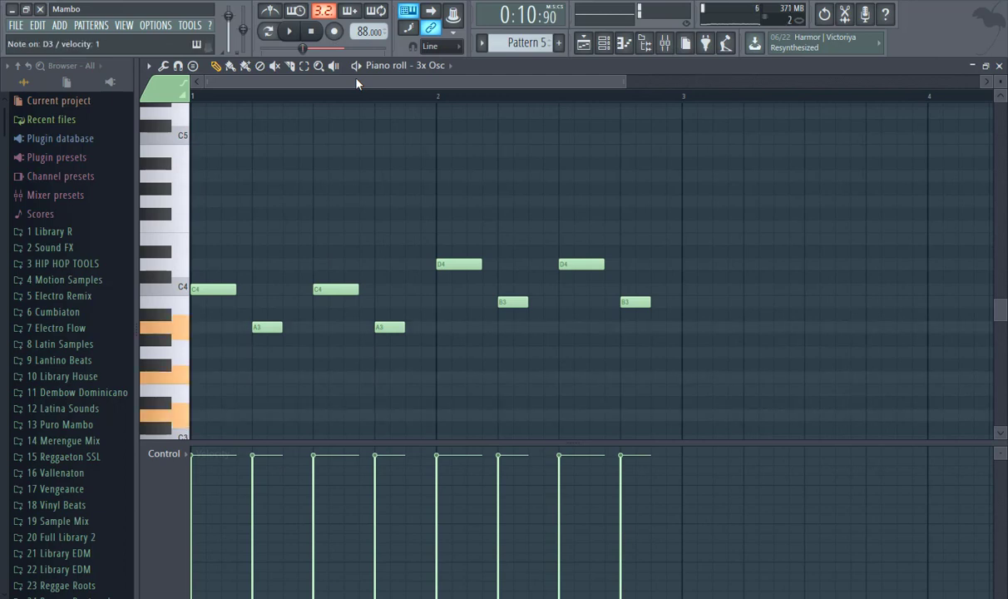
key(c)
key(b)
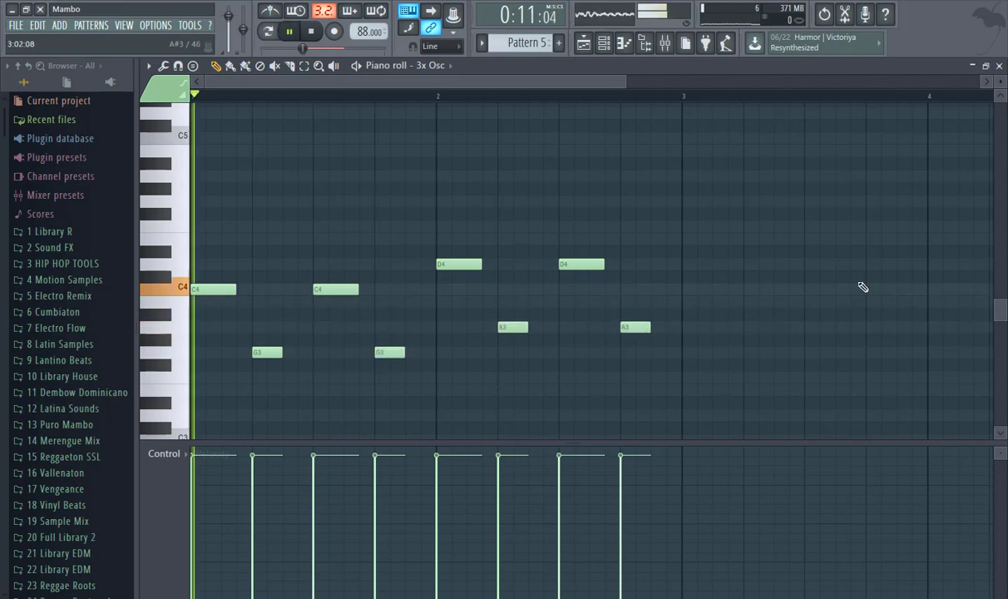
key(F5)
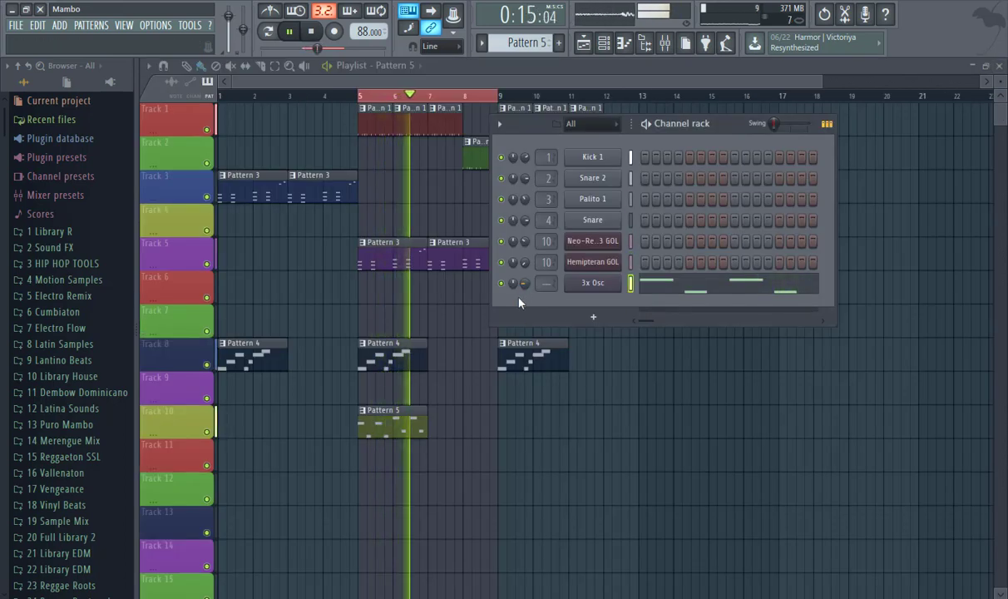
- Place a second Pattern 5 clip on Track 10 at bar 7 and stop playback
key(F6)
click(441, 428)
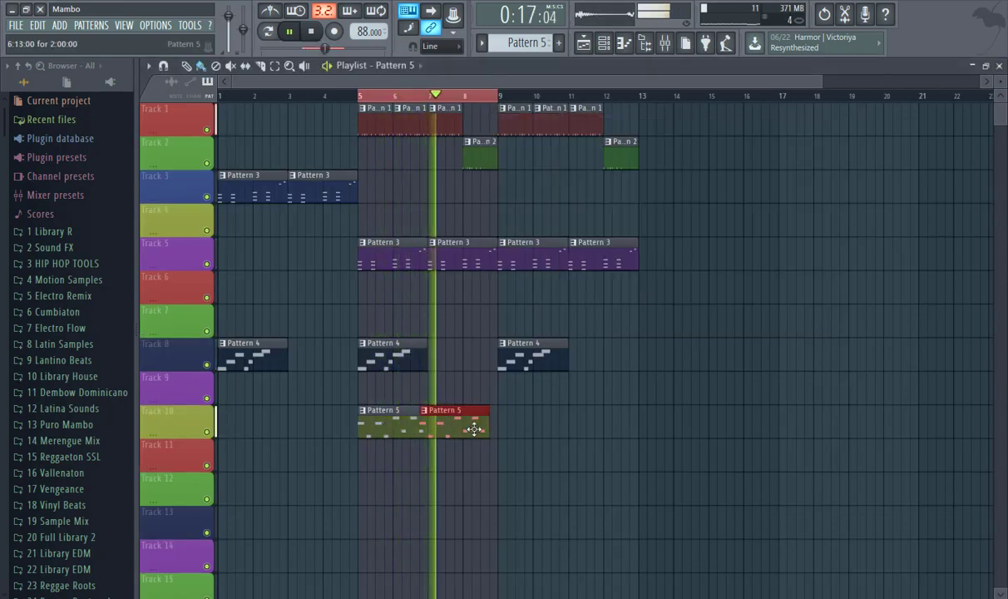
drag(474, 429, 483, 428)
key(space)
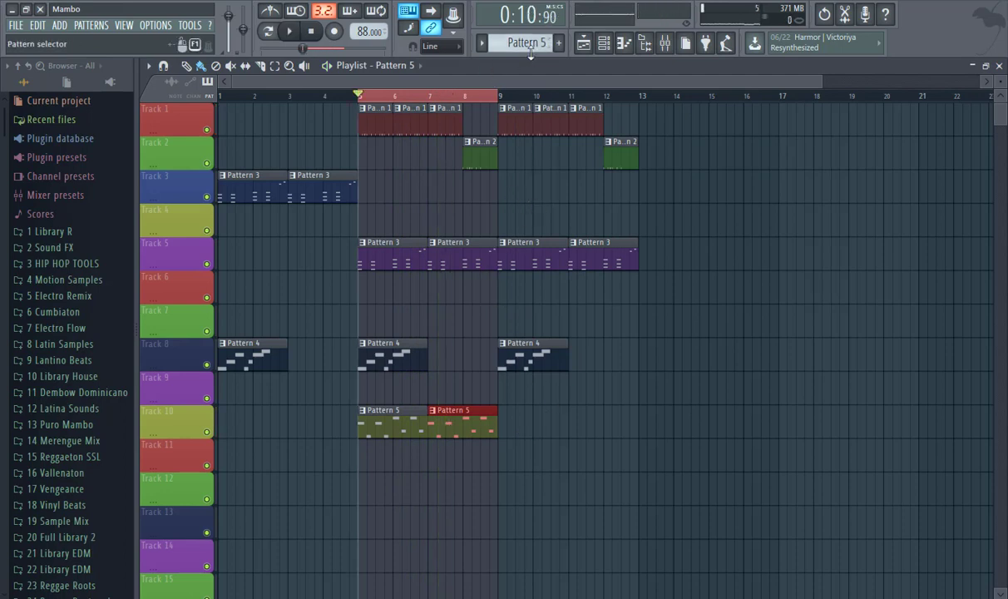
- Clone Pattern 5 and replace the last two 3x Osc notes of bar 2 with one A3 note held from beat 3 to the bar's end
click(482, 44)
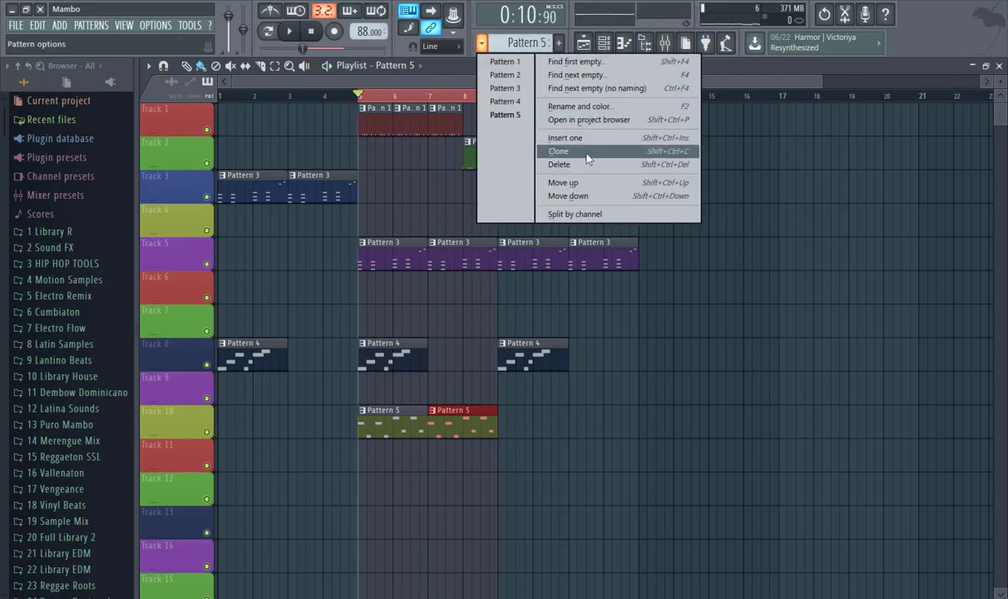
click(558, 152)
click(604, 43)
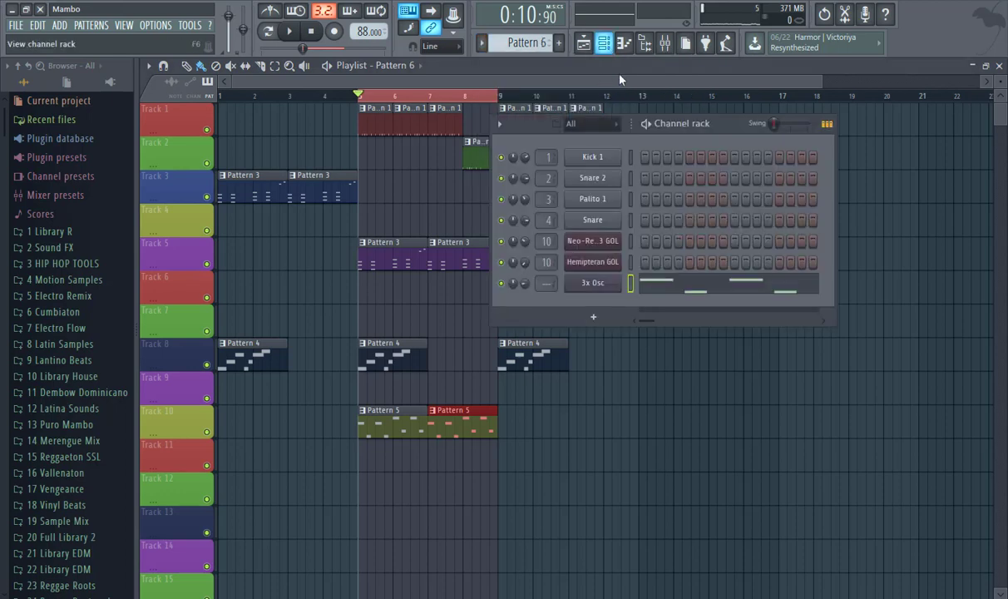
click(713, 288)
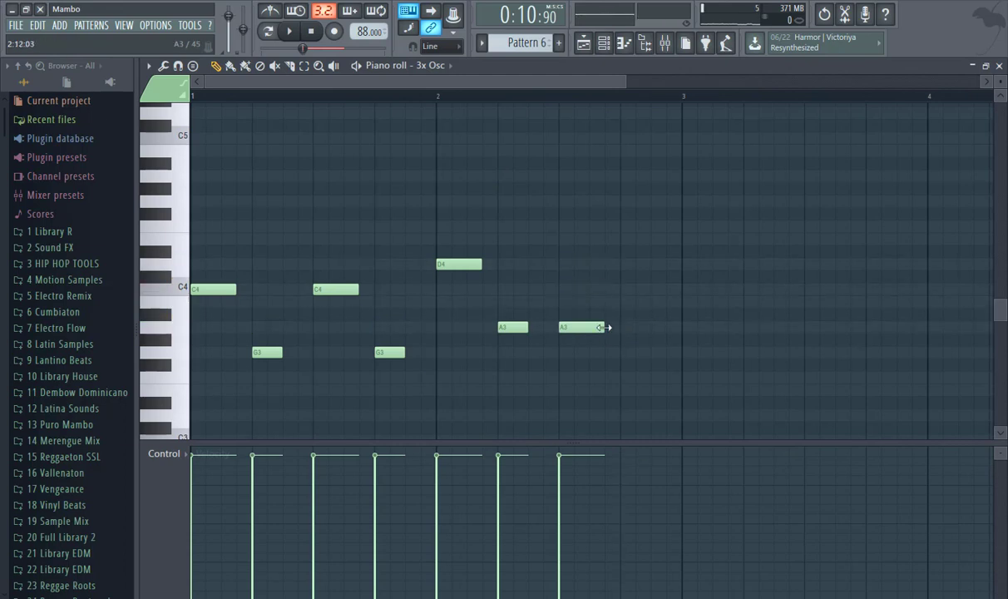
click(1000, 65)
- Place a Pattern 6 clip on Track 11 at bar 7 as the only bass clip there, and play the looped section
click(447, 259)
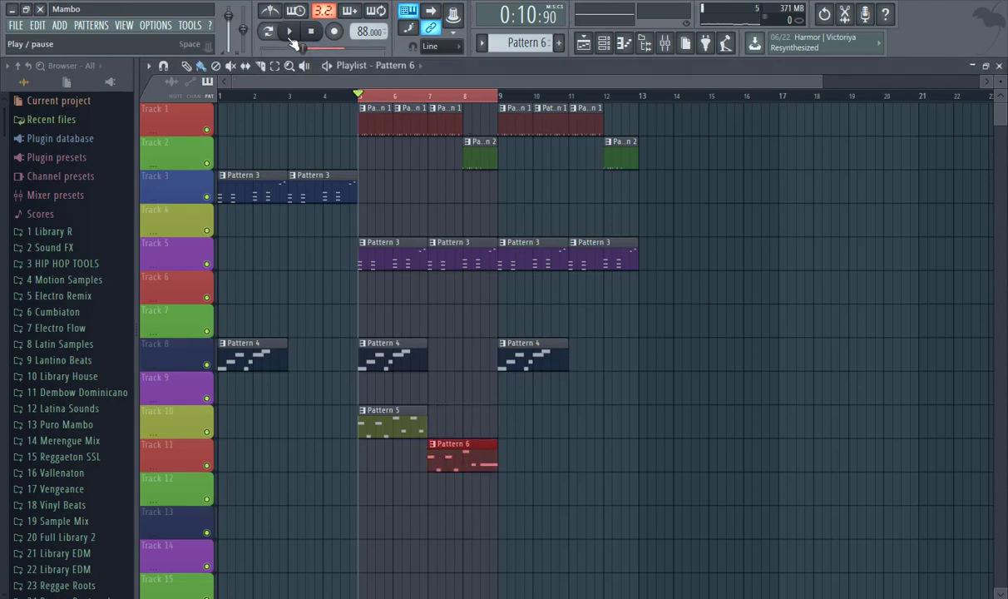
click(291, 35)
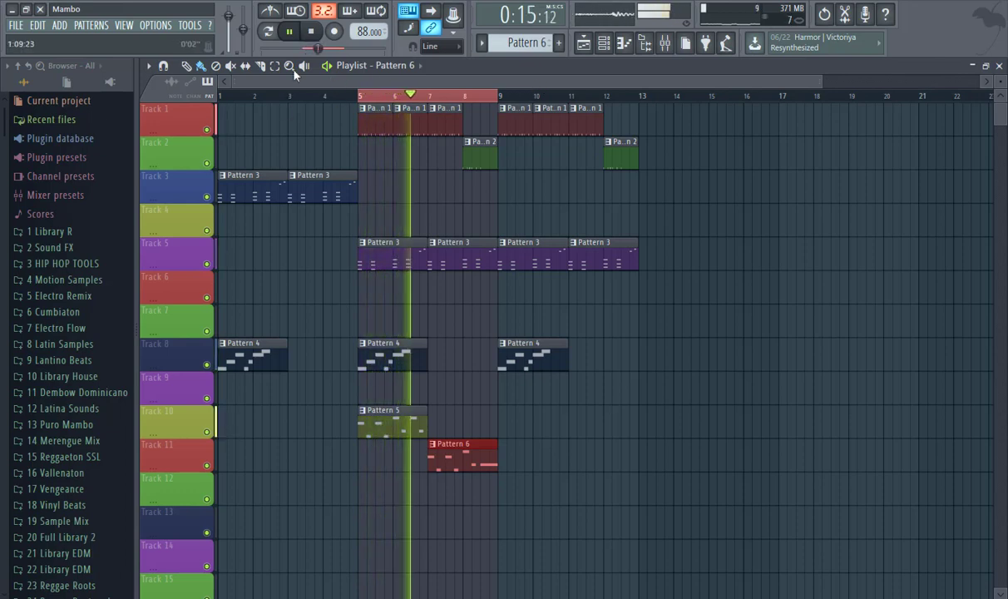
click(312, 33)
- Clear the playlist's loop selection and play the arrangement from bar 1
click(222, 100)
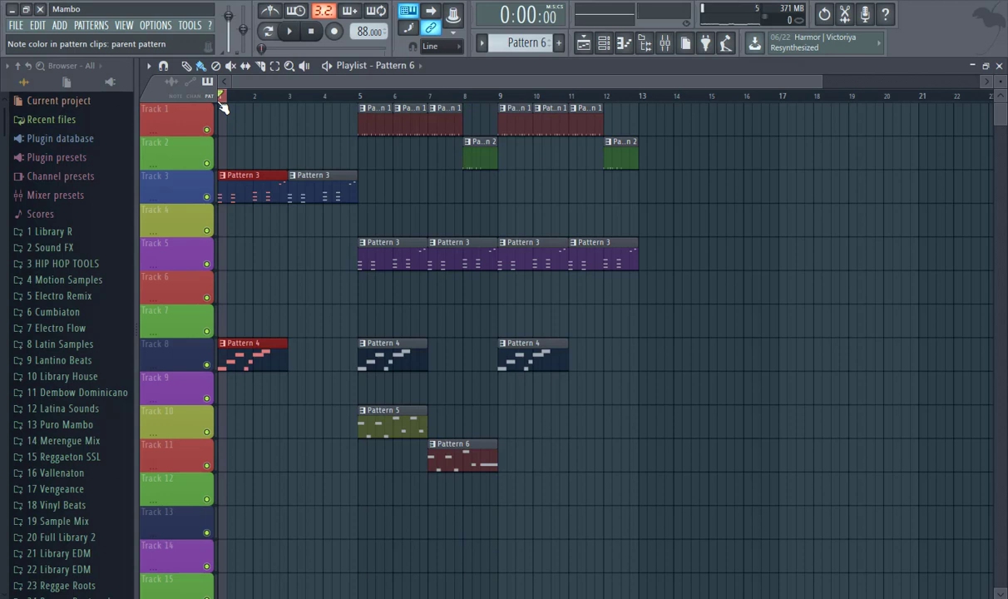
click(604, 44)
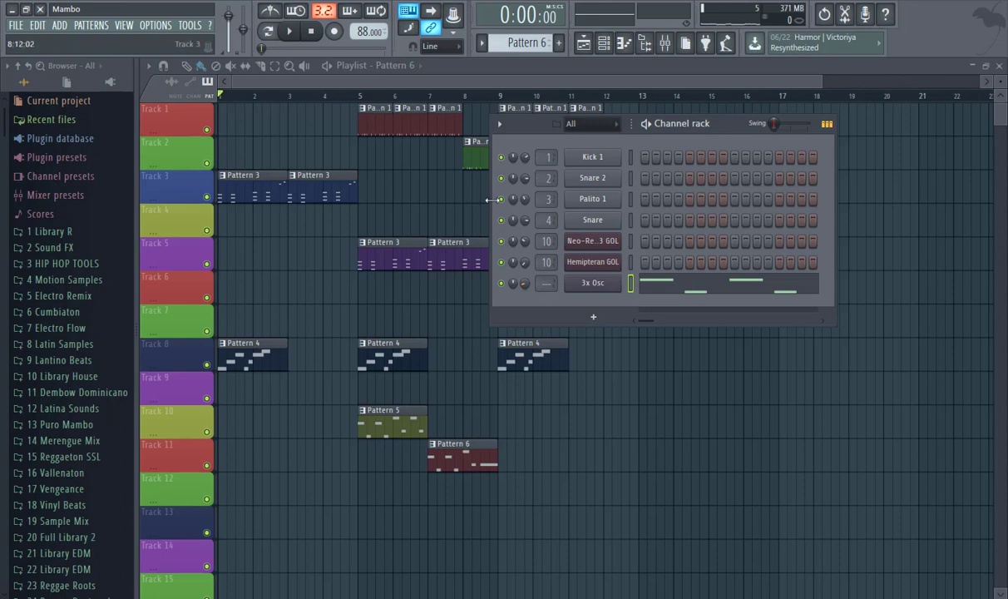
key(F6)
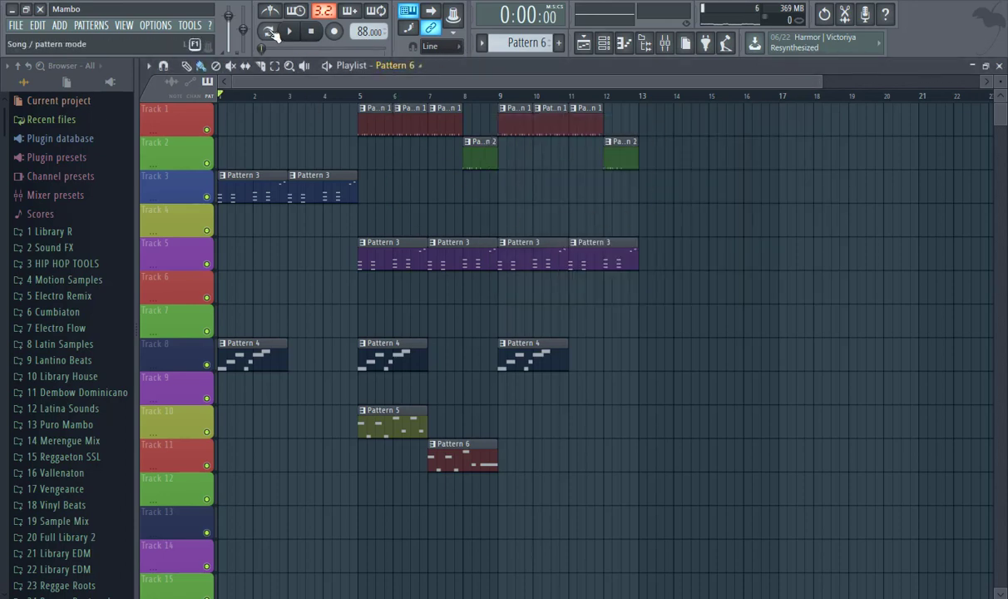
right_click(225, 24)
right_click(215, 14)
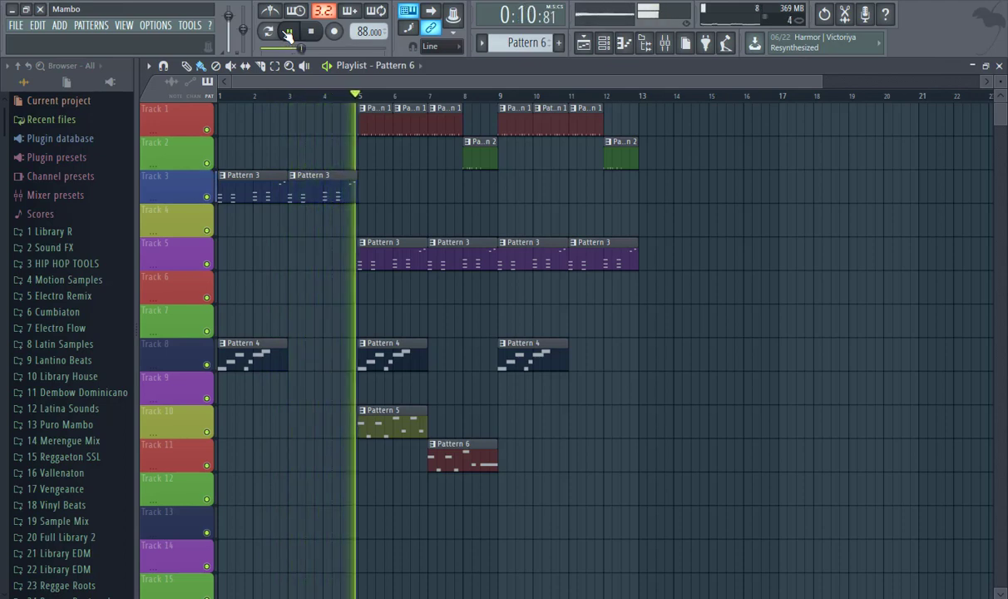
click(664, 42)
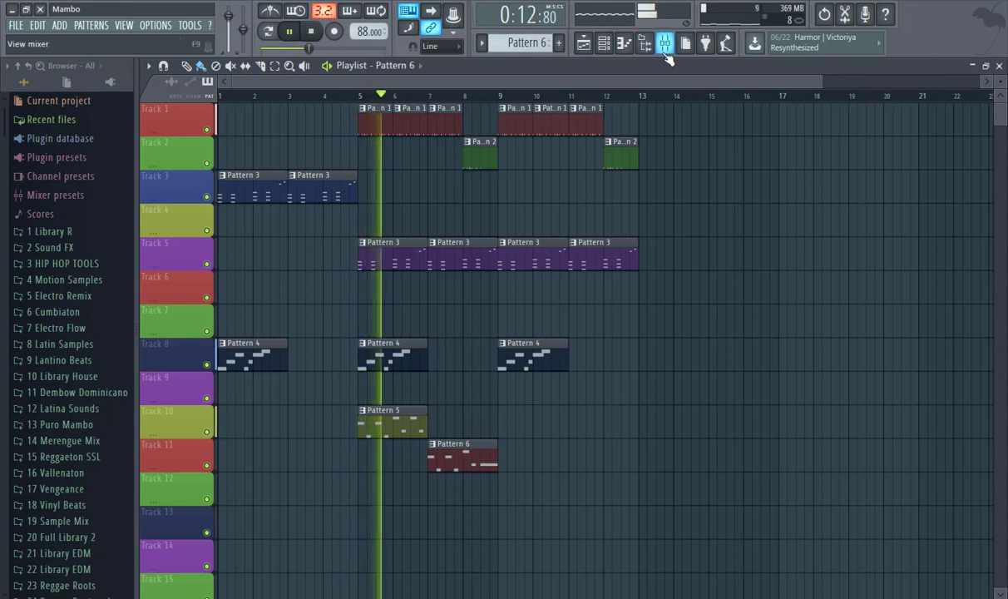
click(967, 106)
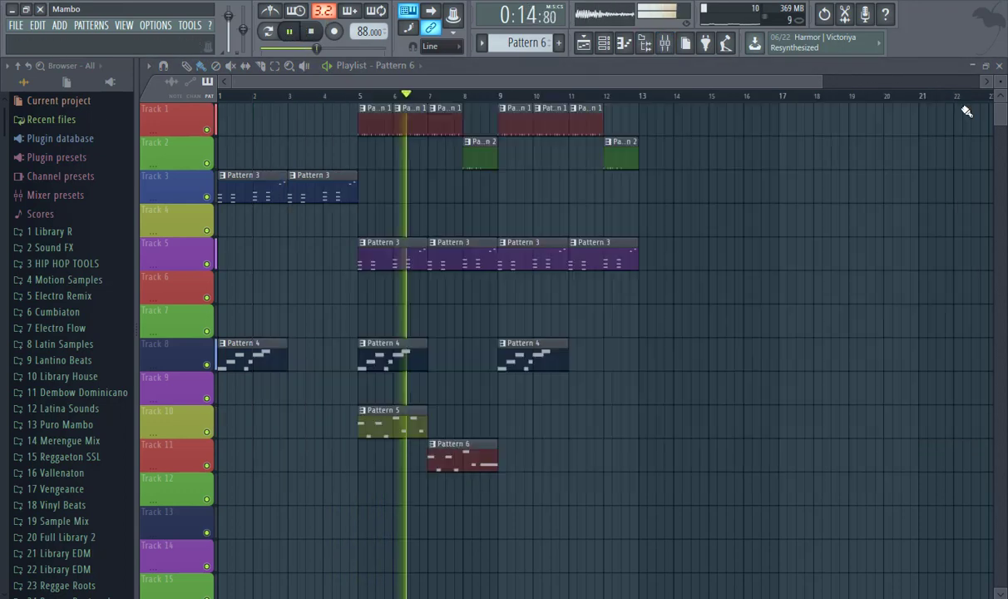
- Lower the Palito 1 channel volume to about 30% in the channel rack while the song plays
click(644, 42)
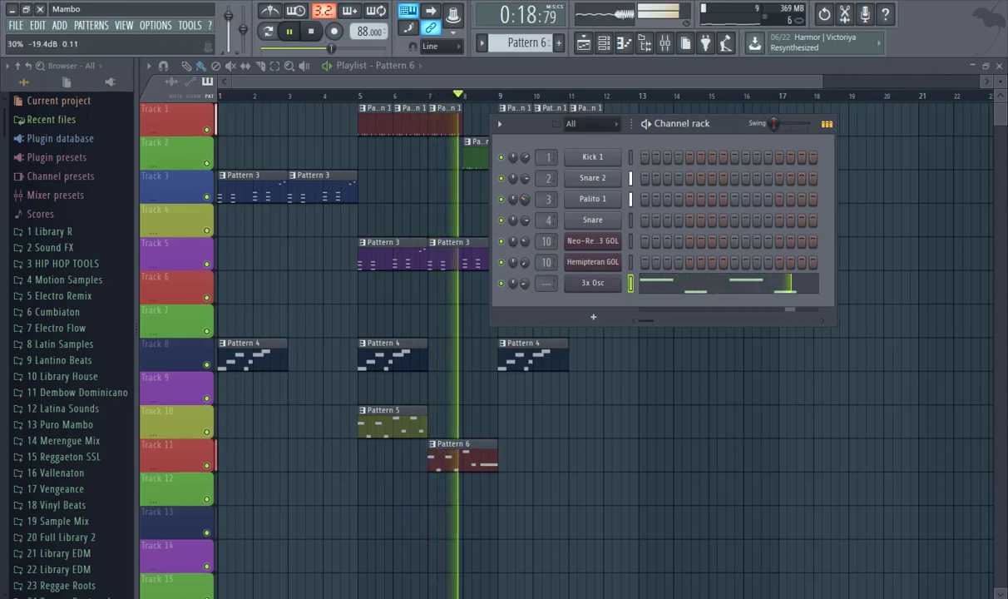
drag(525, 201, 526, 236)
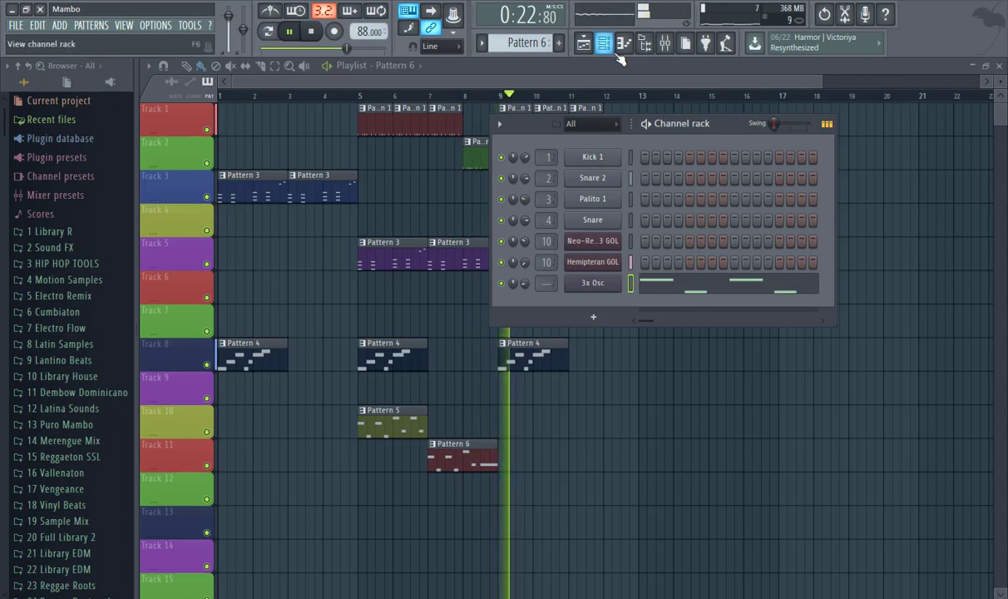
click(620, 85)
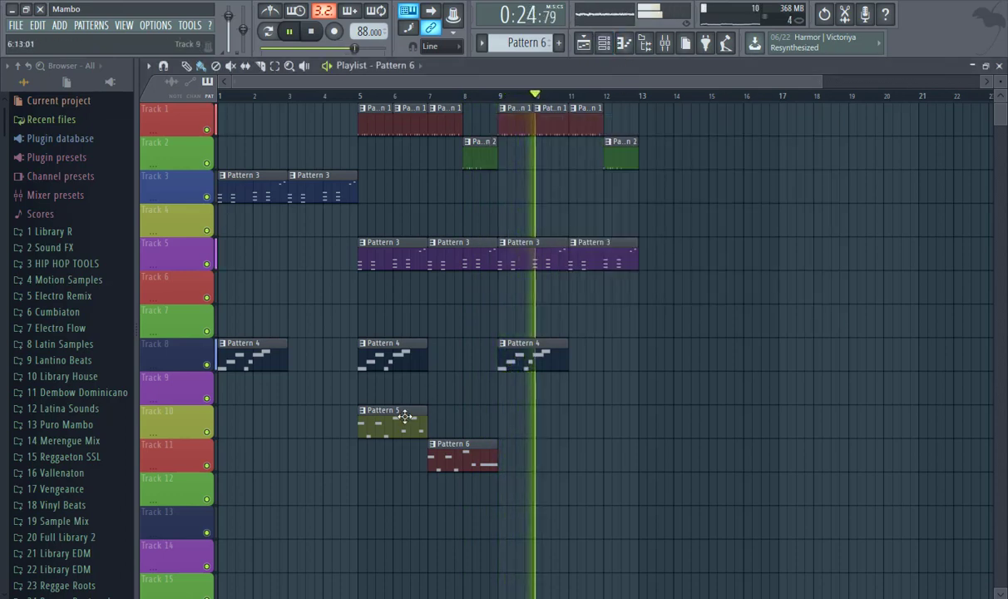
- Place a Pattern 5 clip on Track 10 at bar 9 and a Pattern 6 clip on Track 11 at bar 11, then stop playback
drag(391, 425, 399, 420)
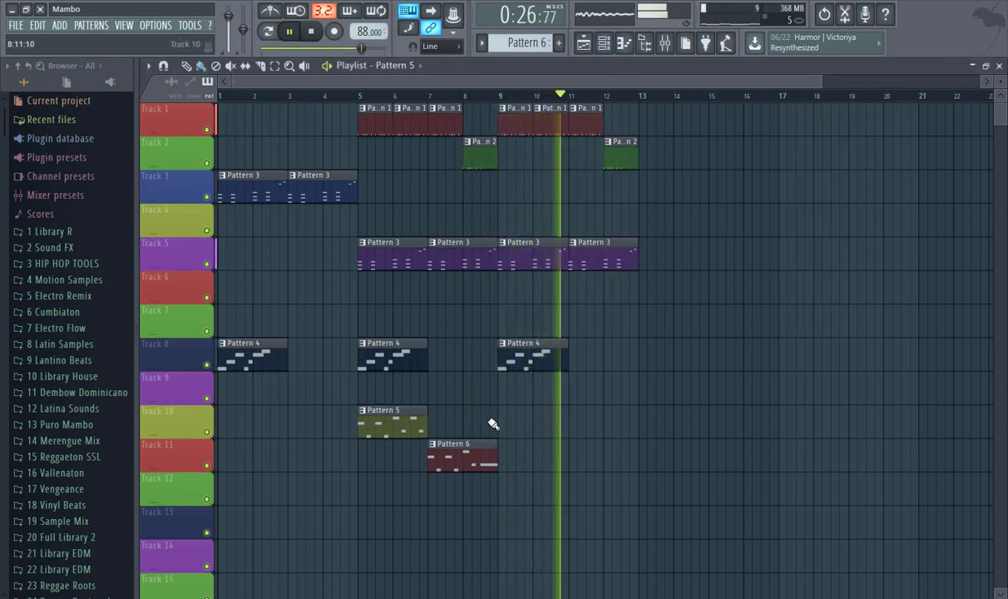
click(499, 422)
click(467, 452)
click(575, 458)
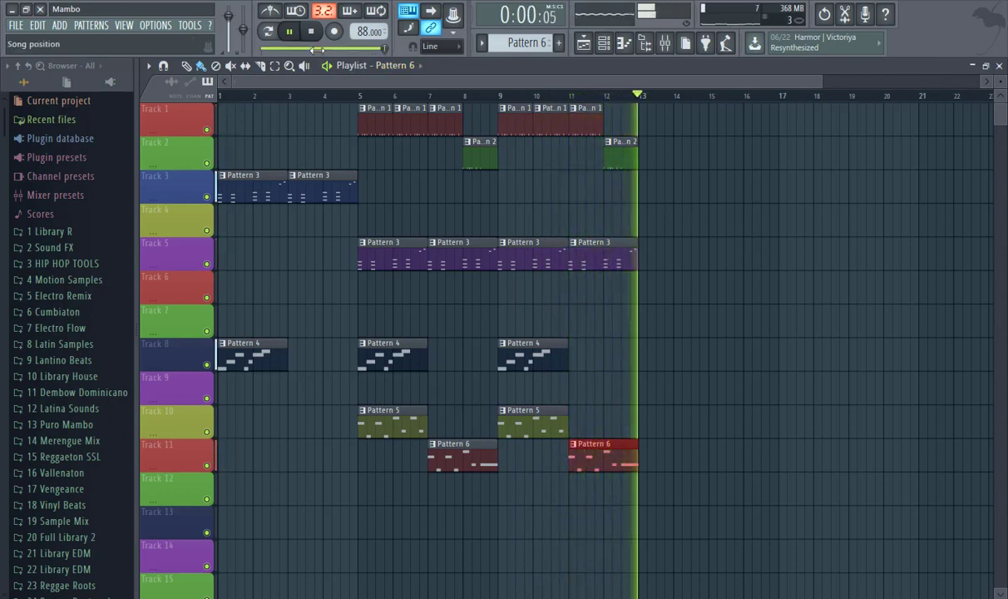
key(space)
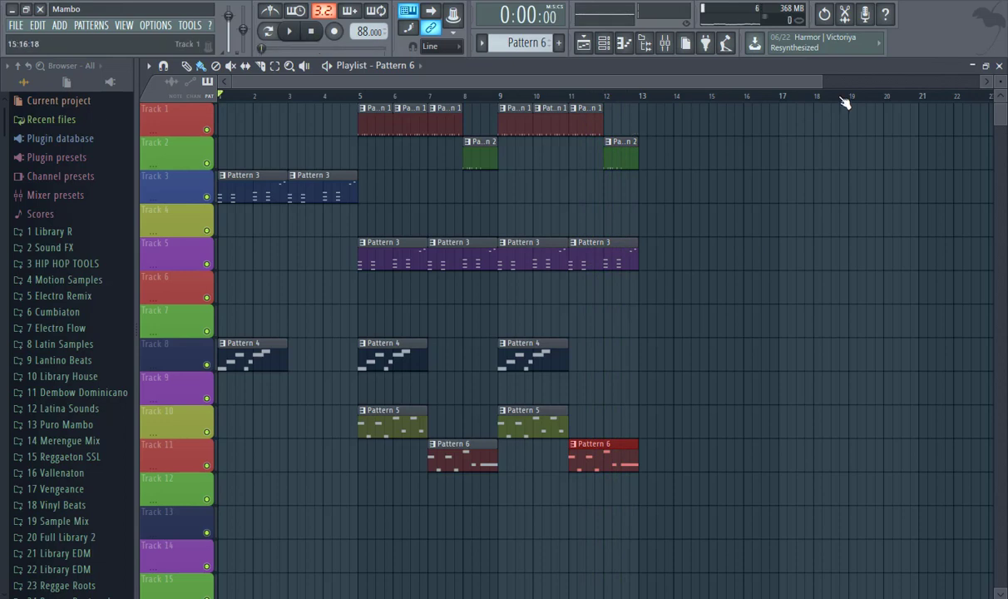
drag(822, 84, 699, 82)
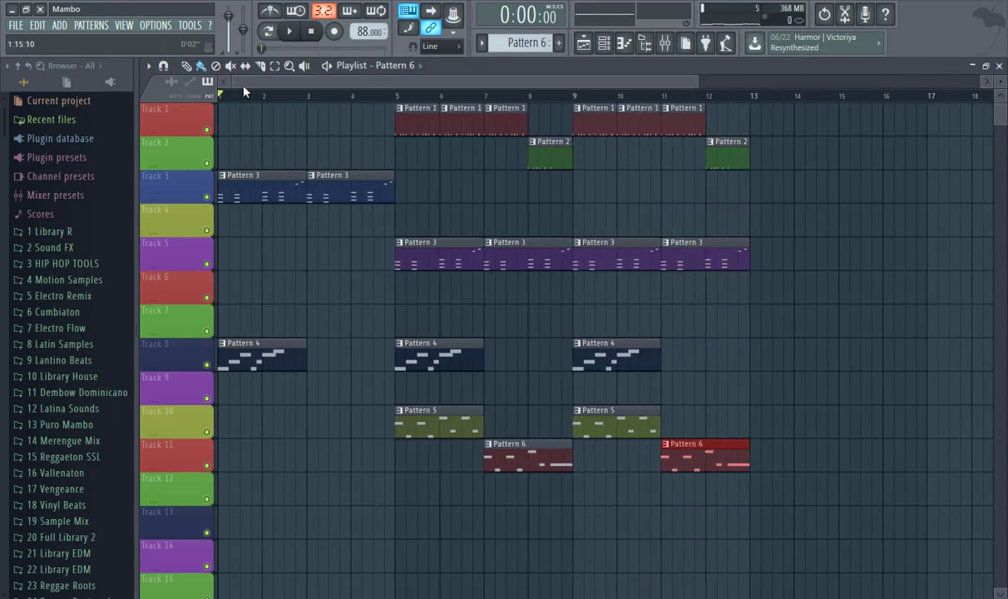